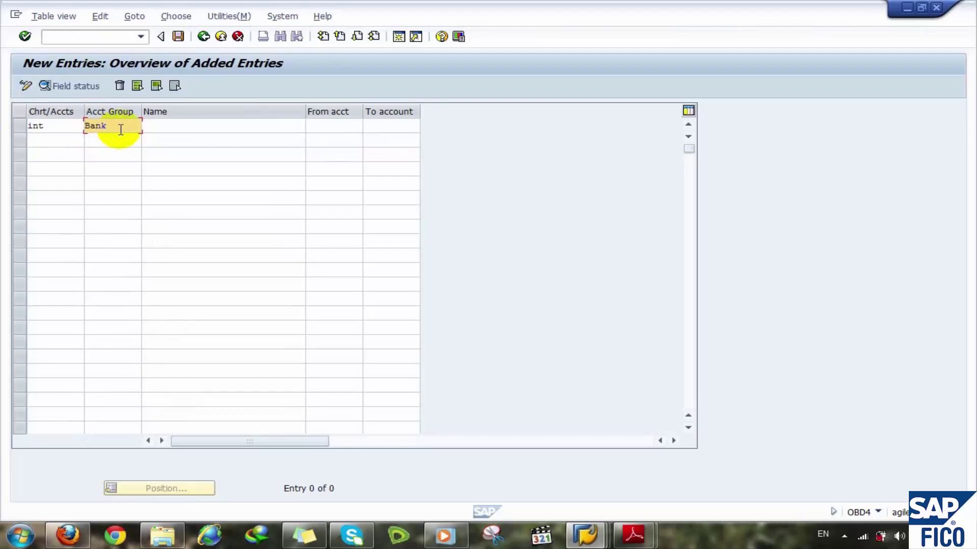
click(177, 127)
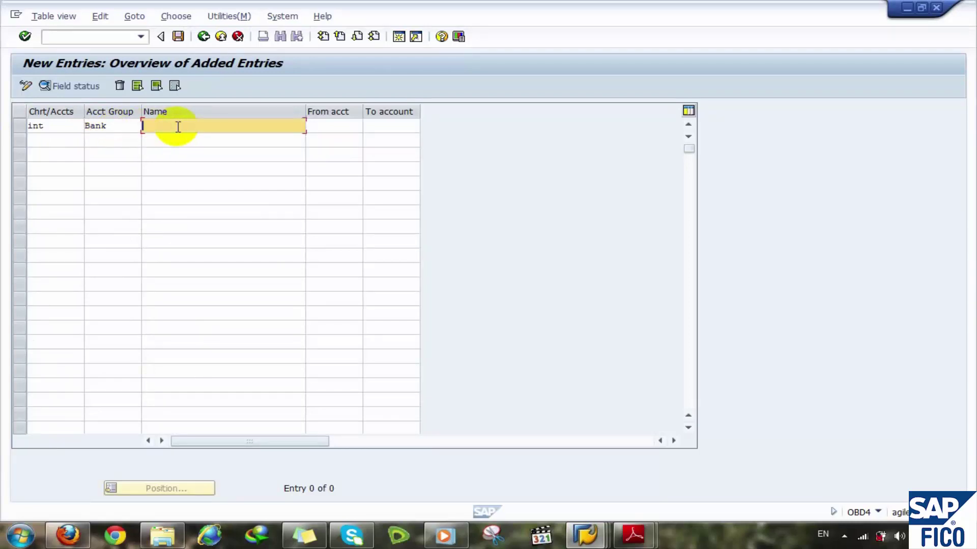
text(Bank)
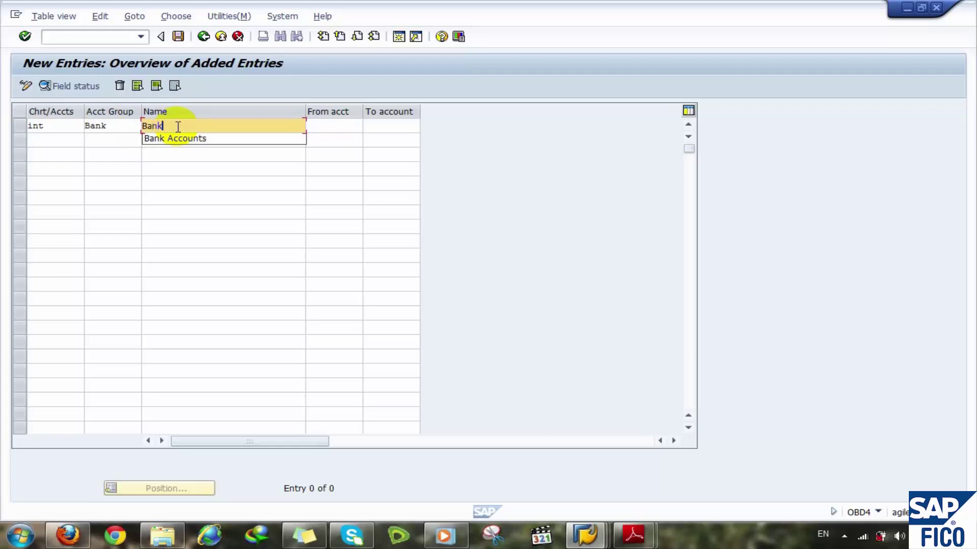
key(Return)
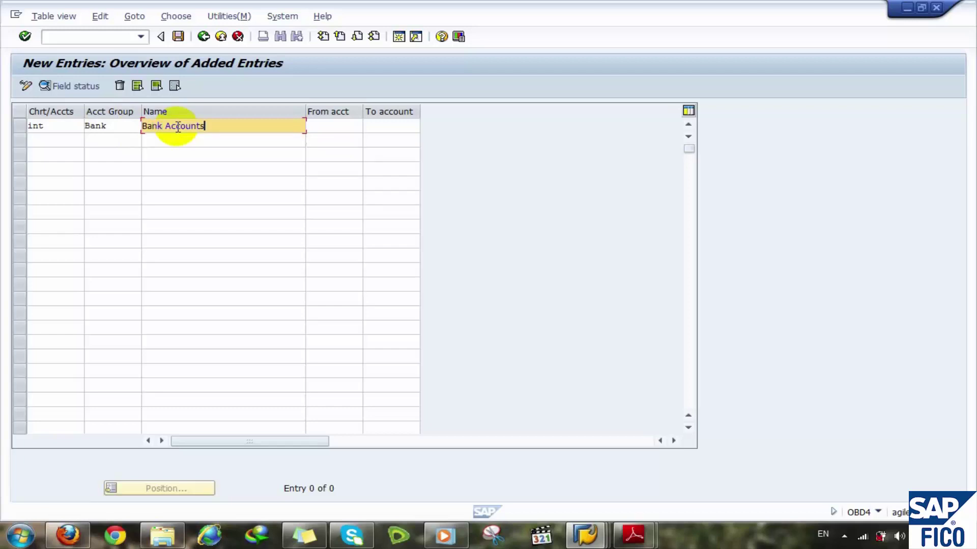
click(333, 127)
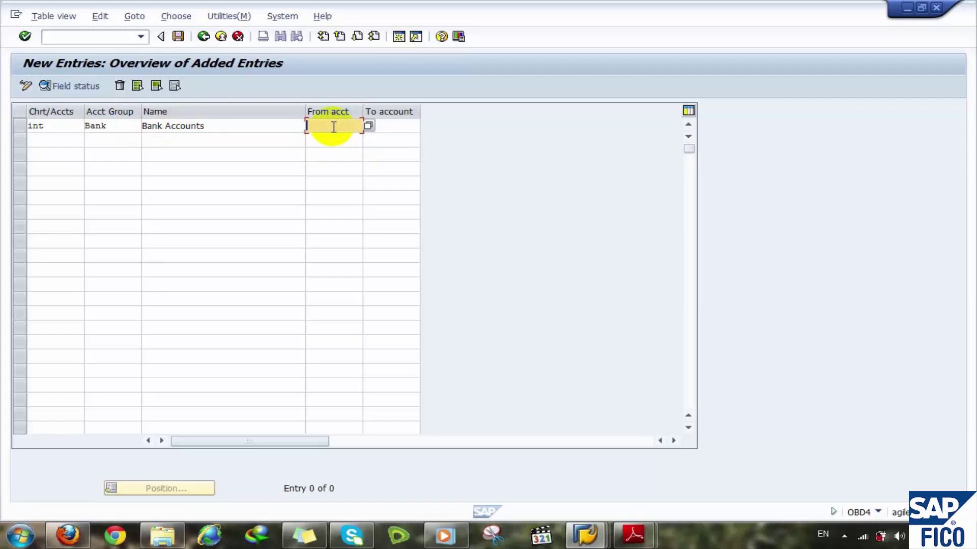
click(393, 124)
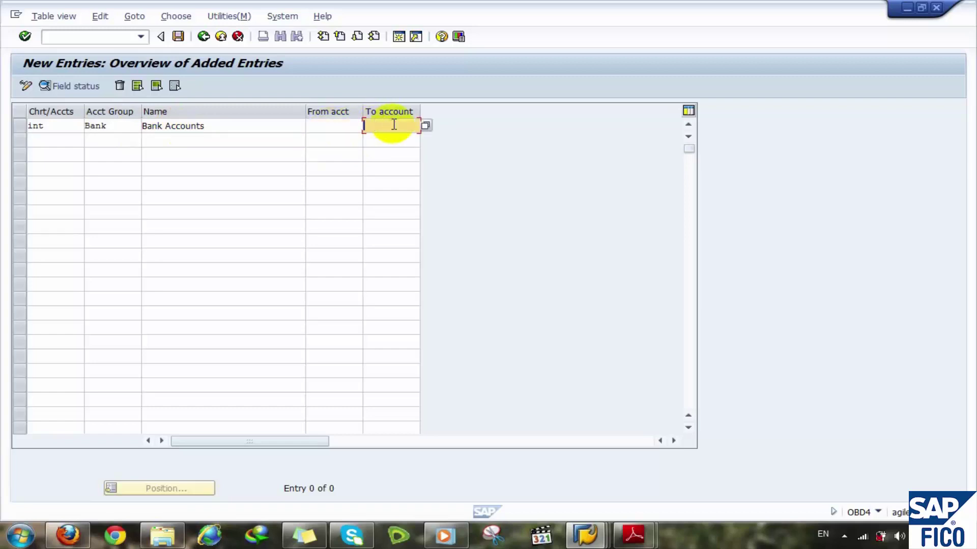
text(9999999999)
key(Return)
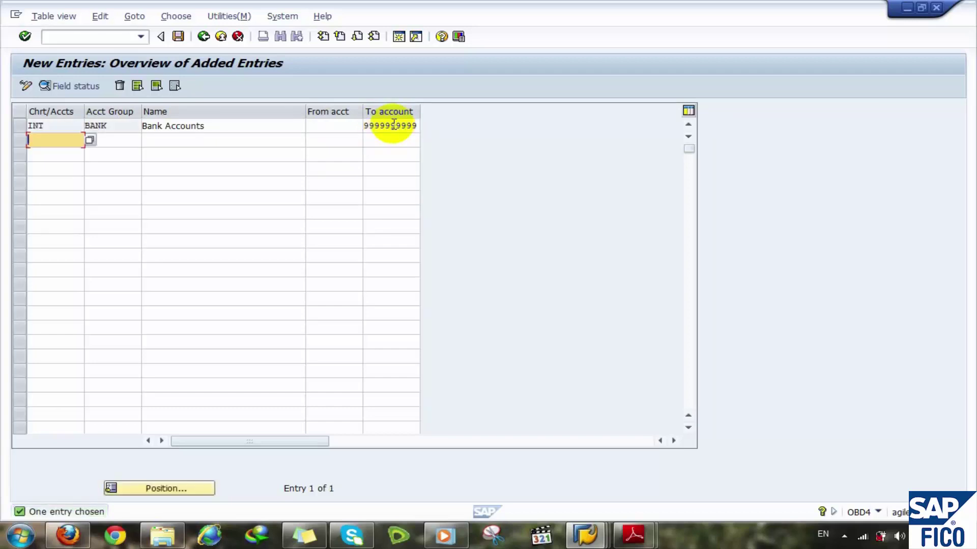
Open the Account control field status settings of the BANK account group
click(48, 125)
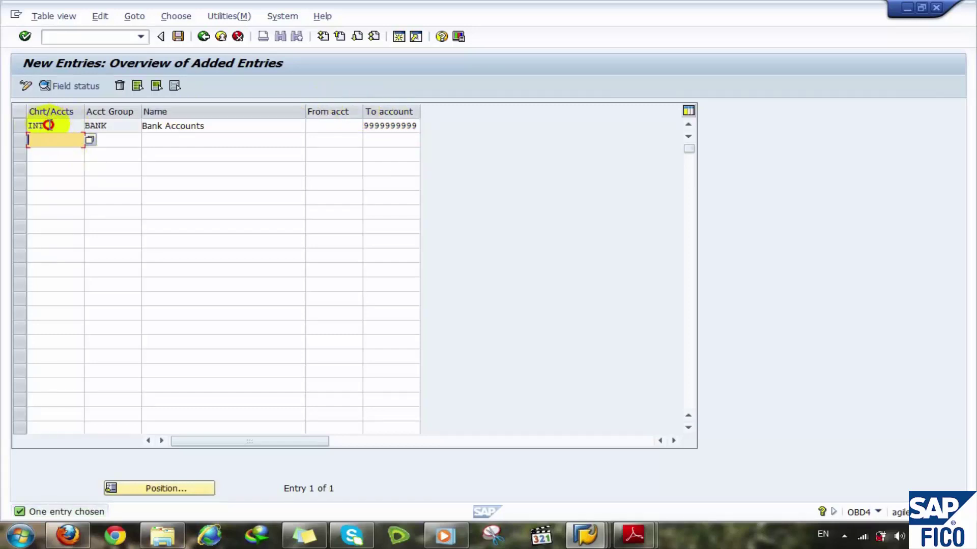
click(104, 126)
double_click(104, 126)
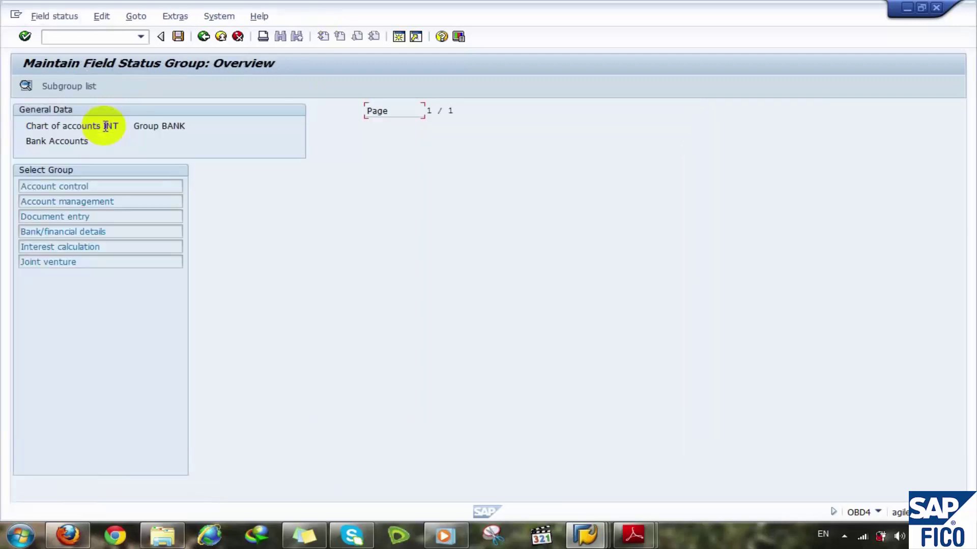
double_click(56, 187)
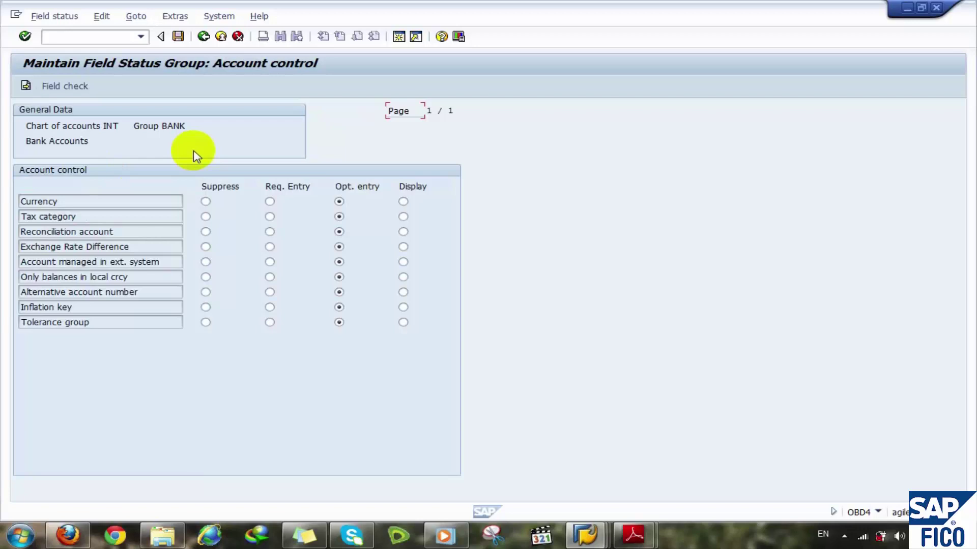
Require Currency and suppress Tax category, Reconciliation account, Account managed in ext. system, Alternative account number, Inflation key and Tolerance group
click(270, 202)
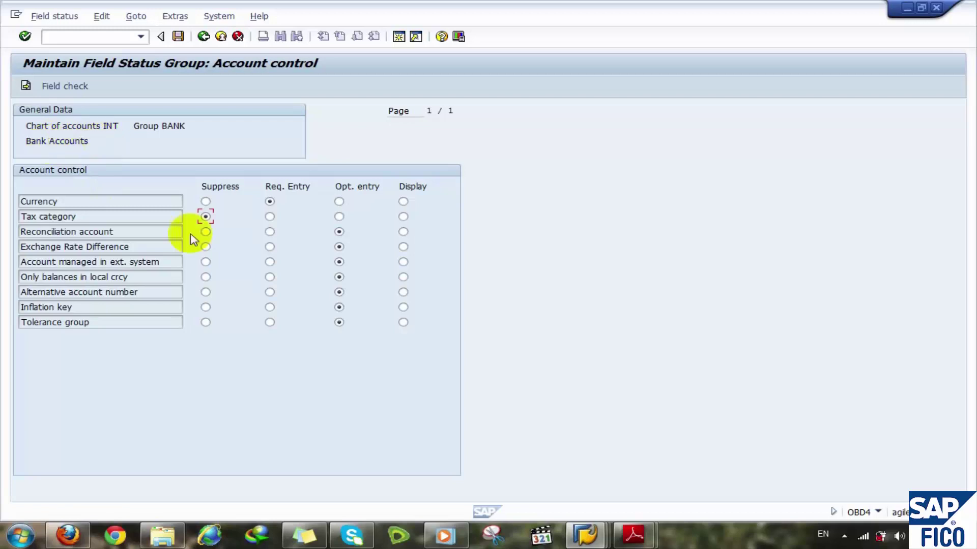
click(205, 232)
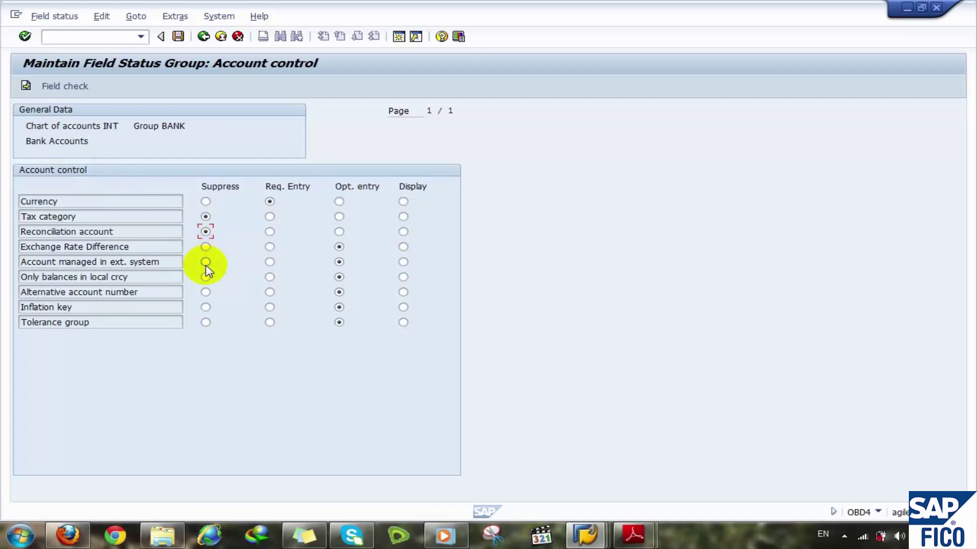
click(205, 262)
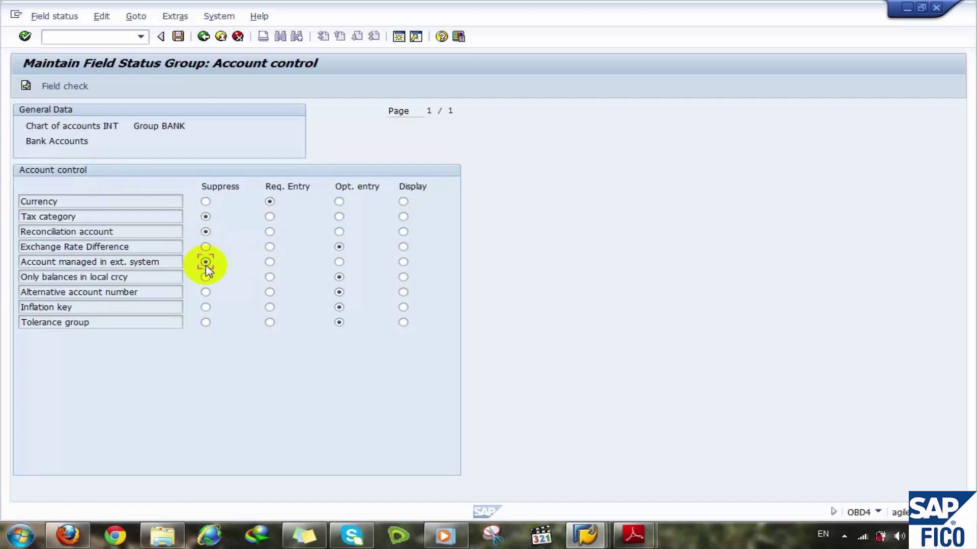
click(204, 293)
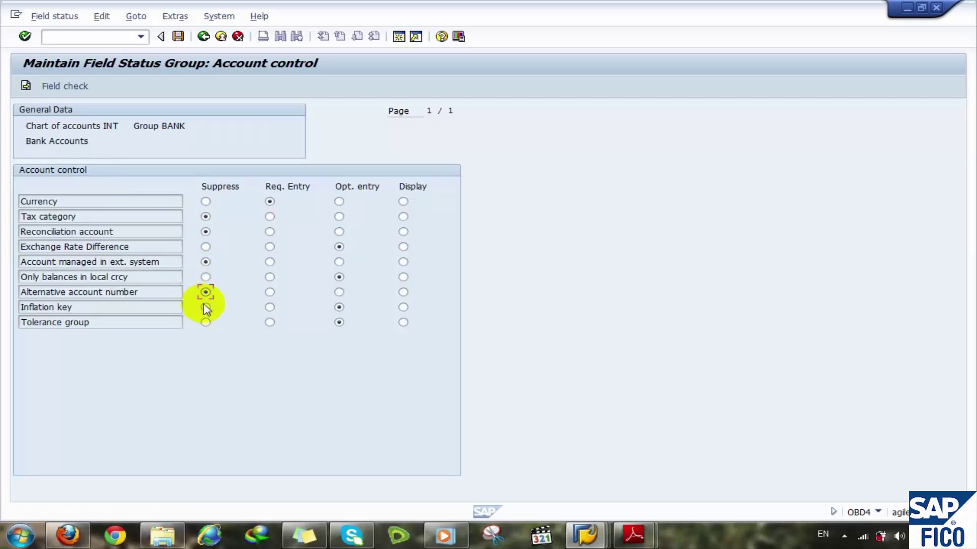
click(205, 308)
click(206, 322)
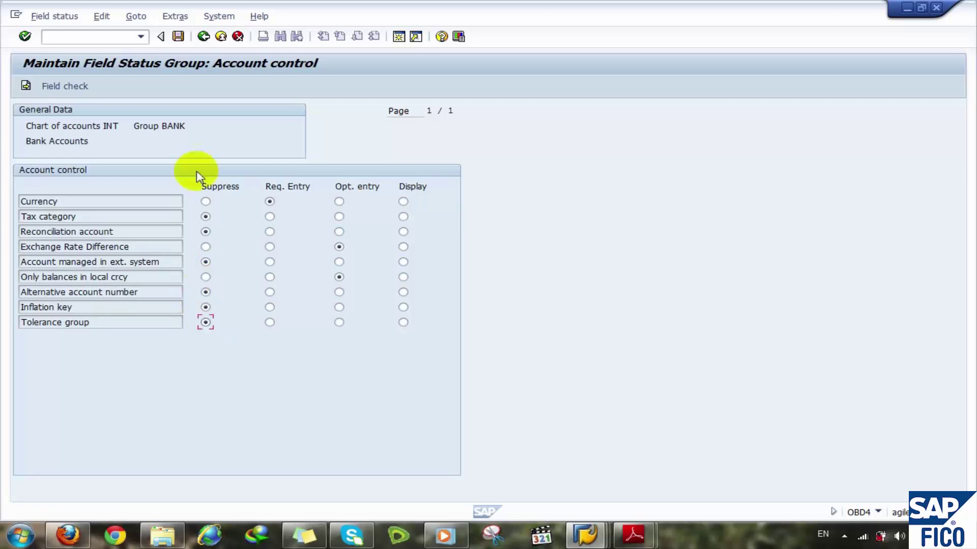
click(203, 36)
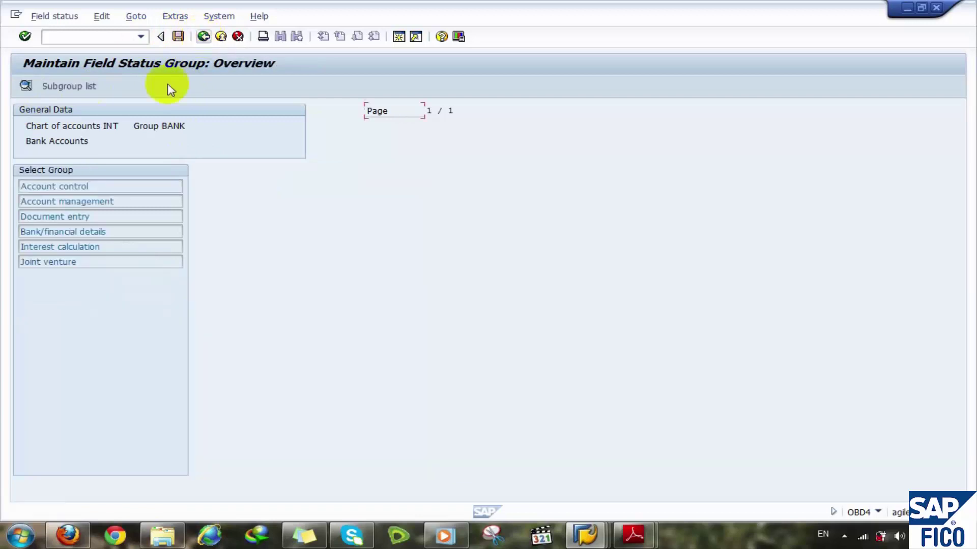
In Account management, require Line Item Management and Sort key, and suppress Open item management, Authorization group and Administrator
double_click(60, 202)
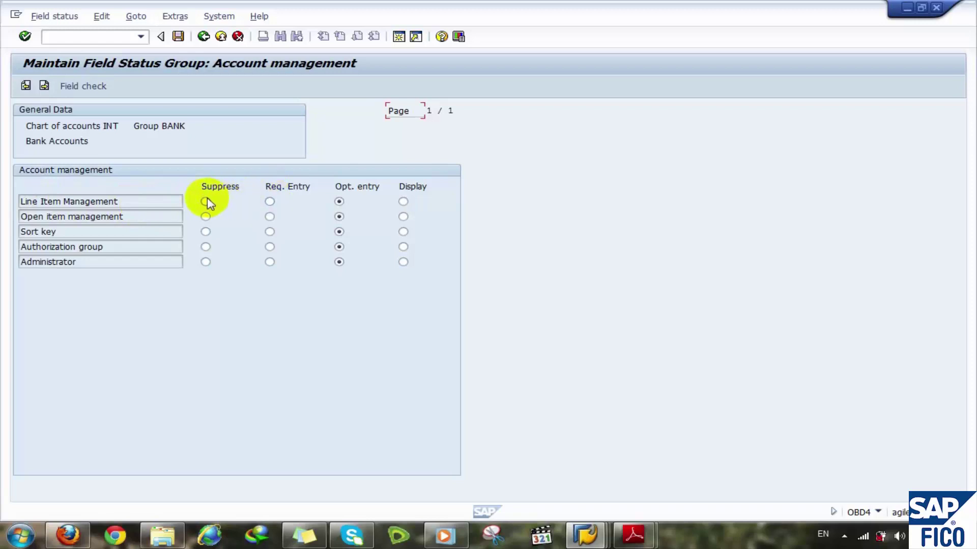
click(270, 201)
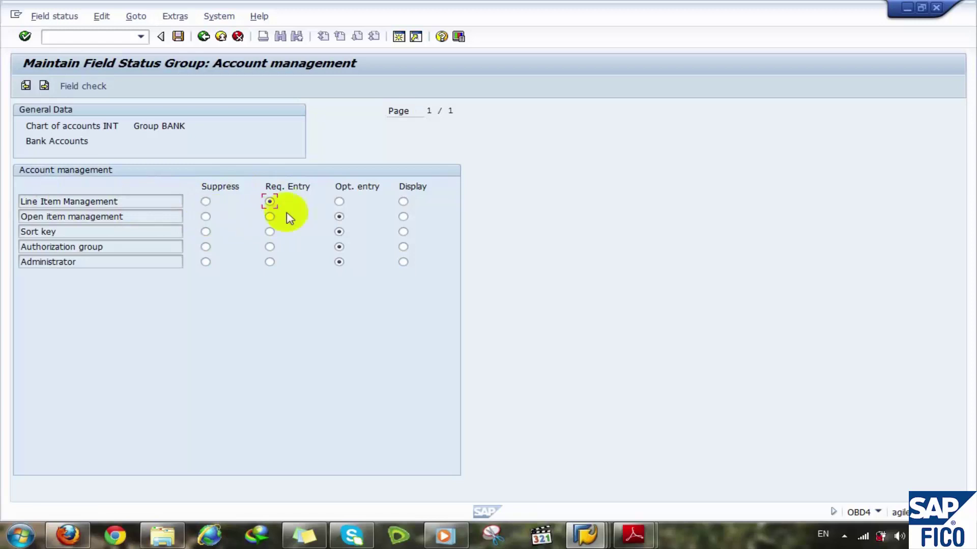
click(205, 218)
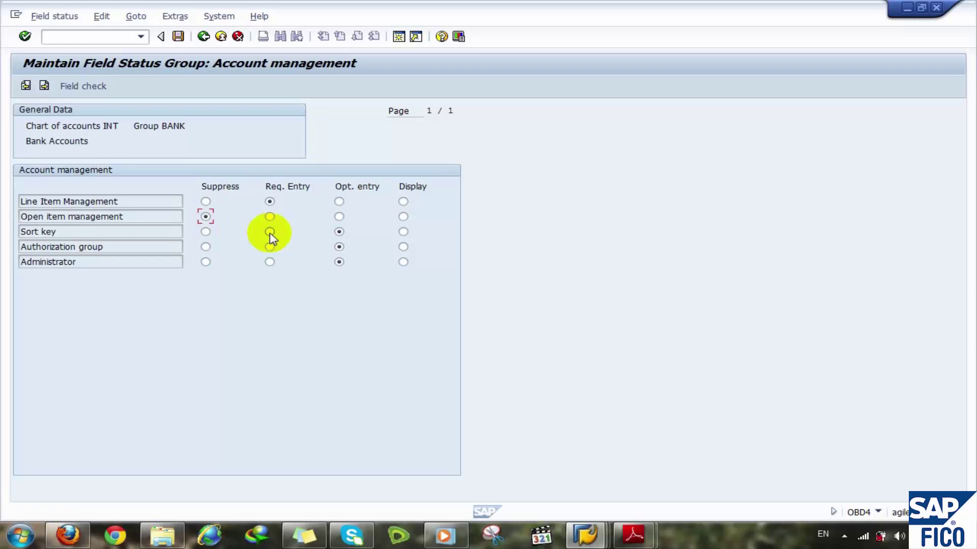
click(205, 231)
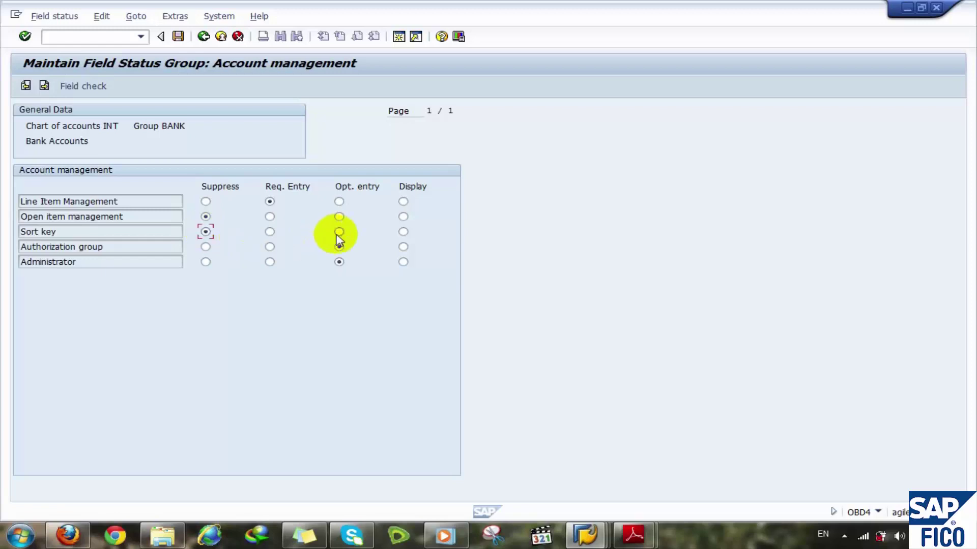
click(270, 233)
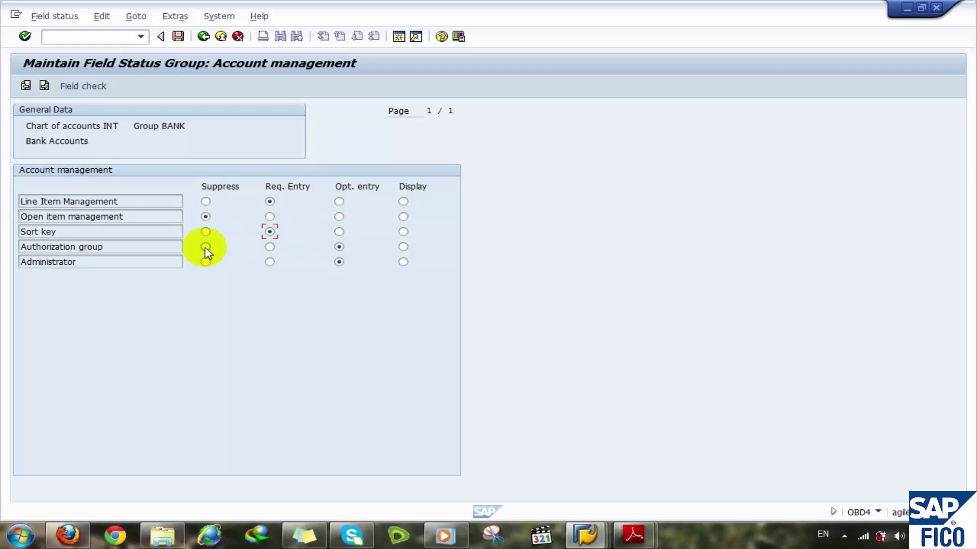
click(205, 247)
click(205, 262)
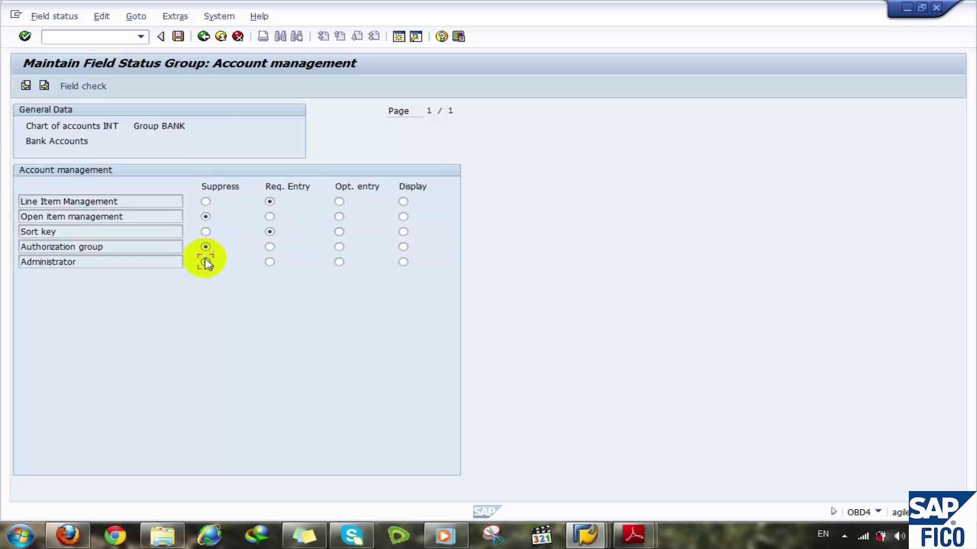
click(203, 36)
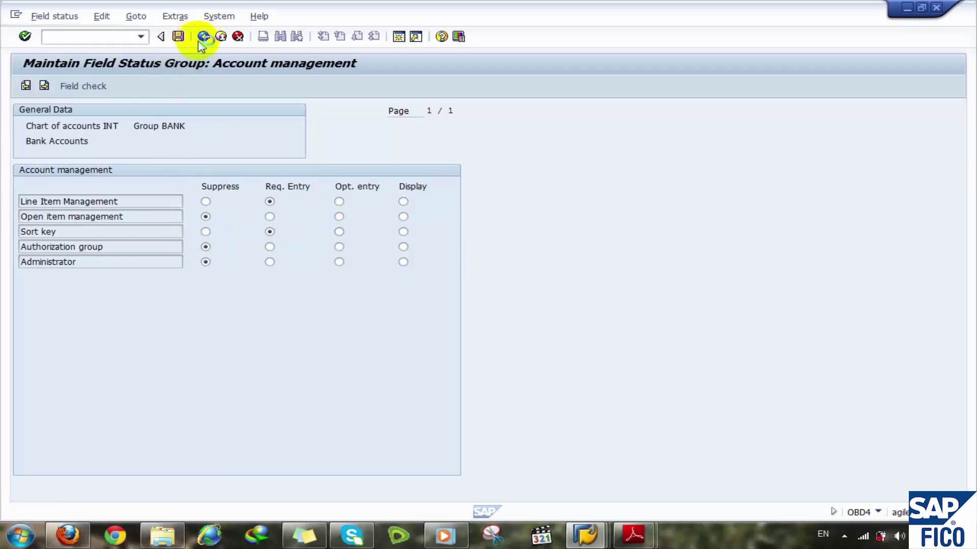
In Document entry, suppress Reconcil.acct ready for input and Supplement automatic postings, and require Field status group
double_click(56, 217)
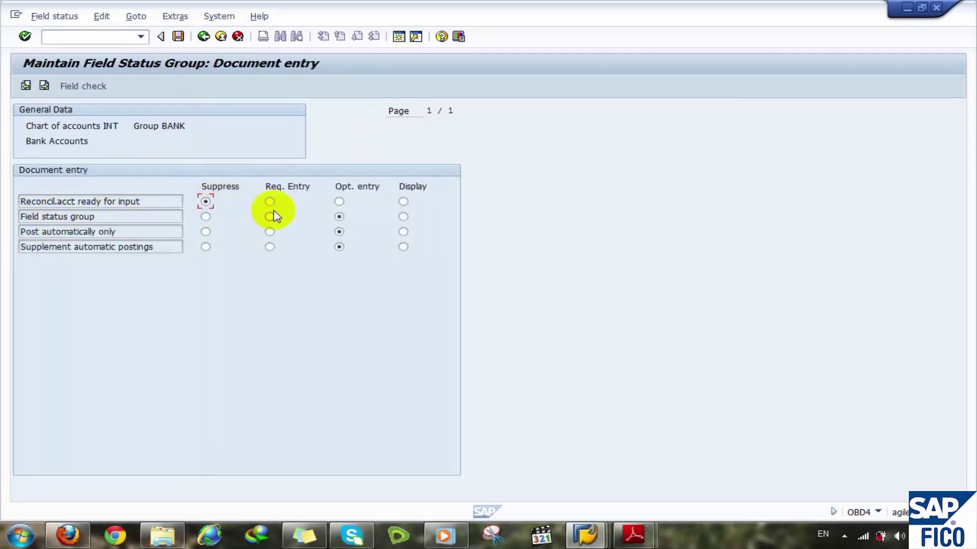
click(338, 217)
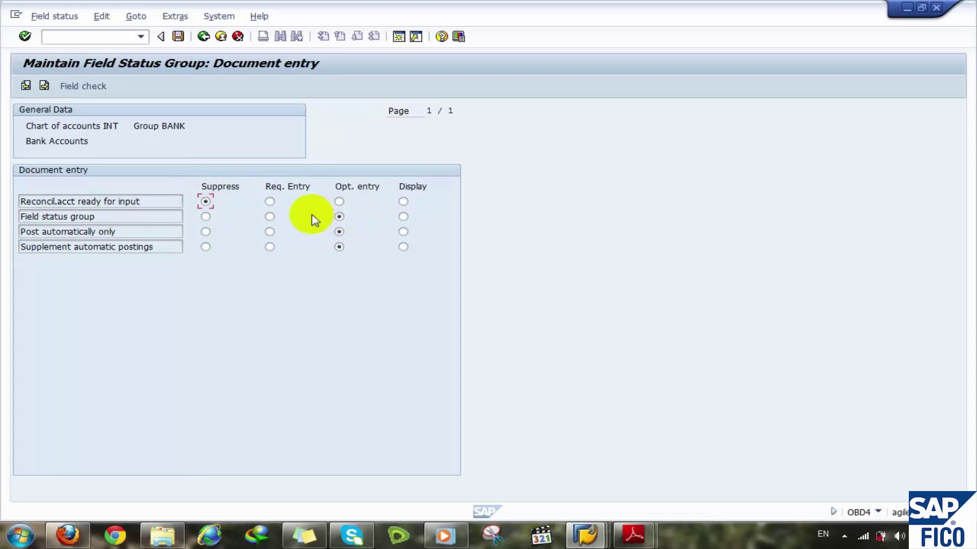
click(270, 218)
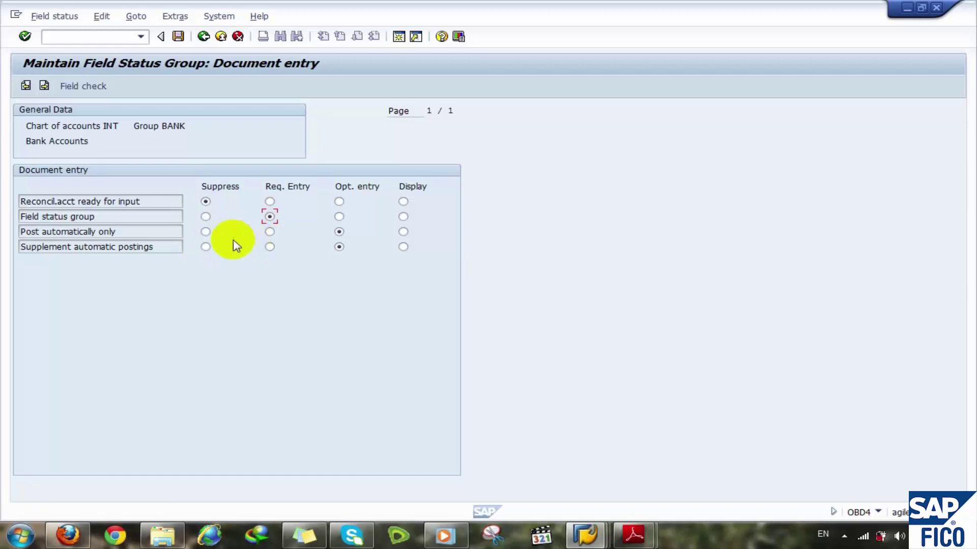
click(205, 247)
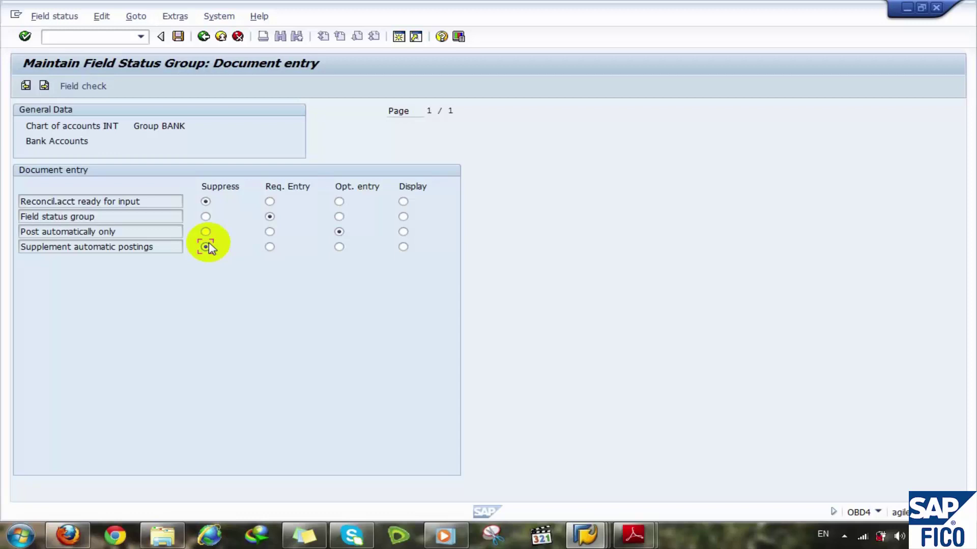
click(203, 37)
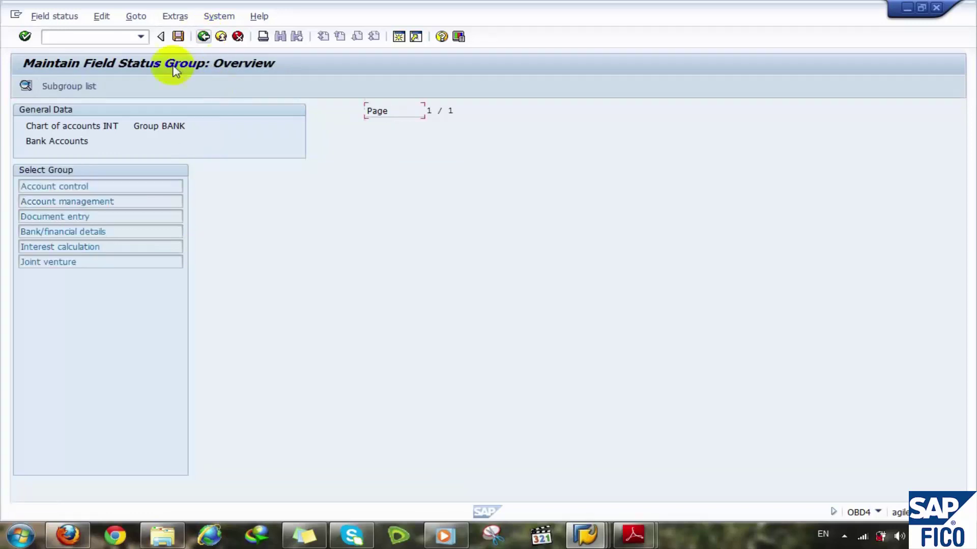
In Bank/financial details, make Relevant to cash flow, House bank and Bank account required entries
double_click(49, 232)
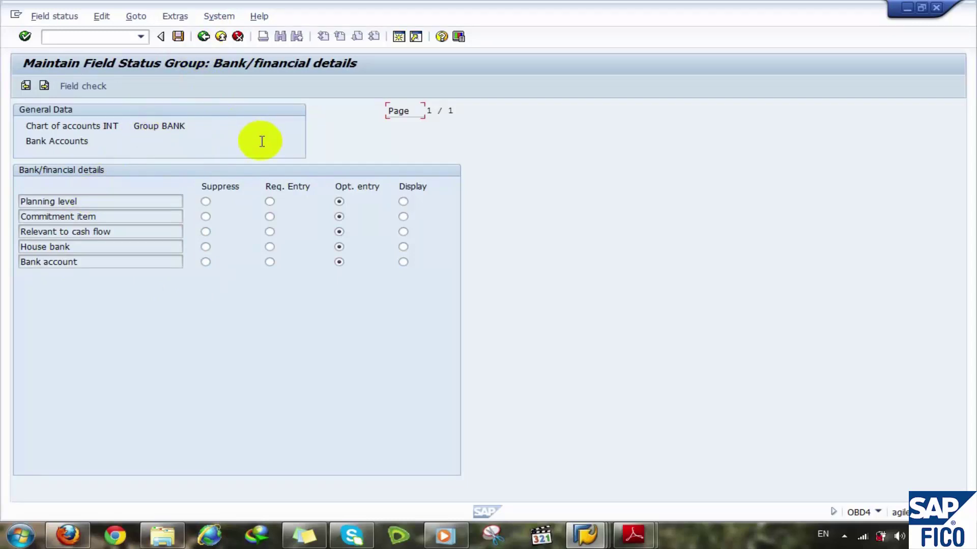
click(270, 248)
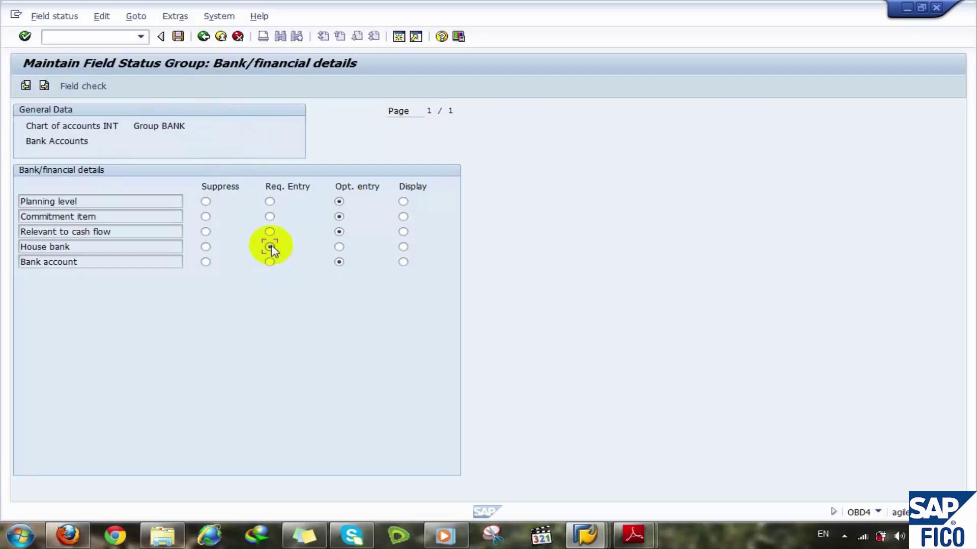
click(269, 262)
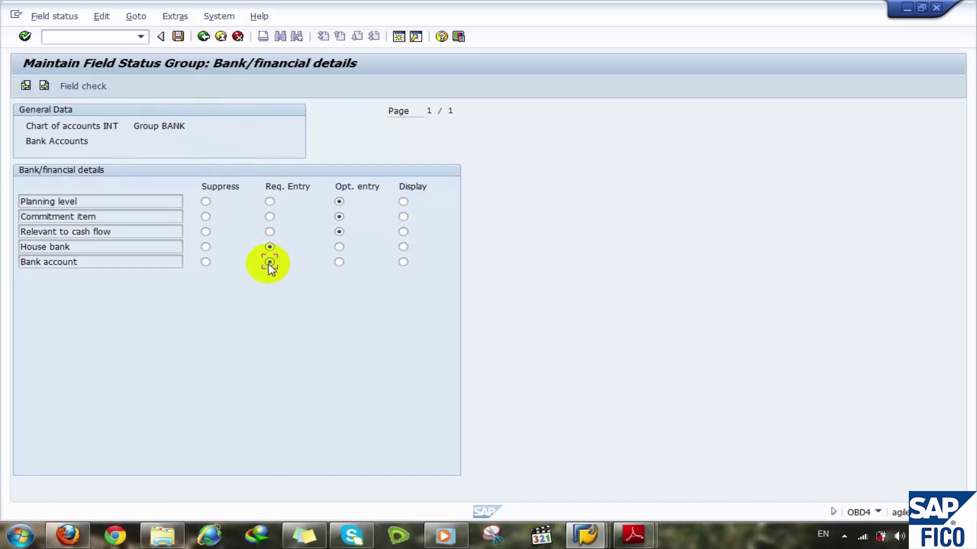
click(269, 232)
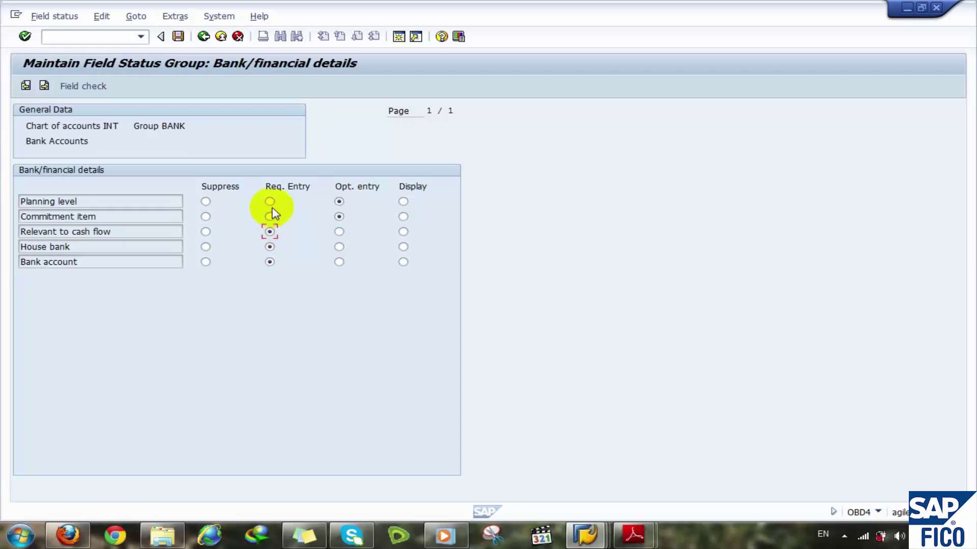
click(204, 37)
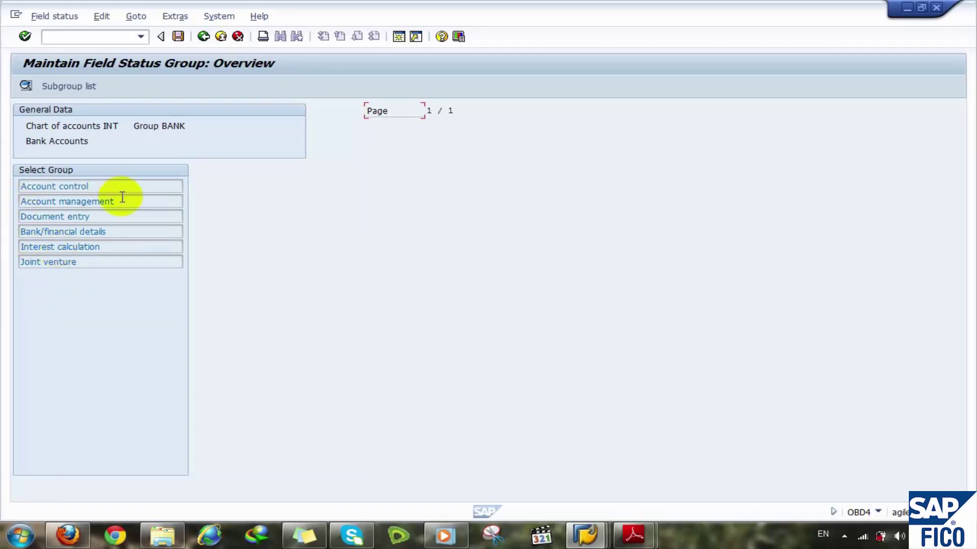
Review the Document entry field statuses of the BANK group and return to the field status overview
click(56, 215)
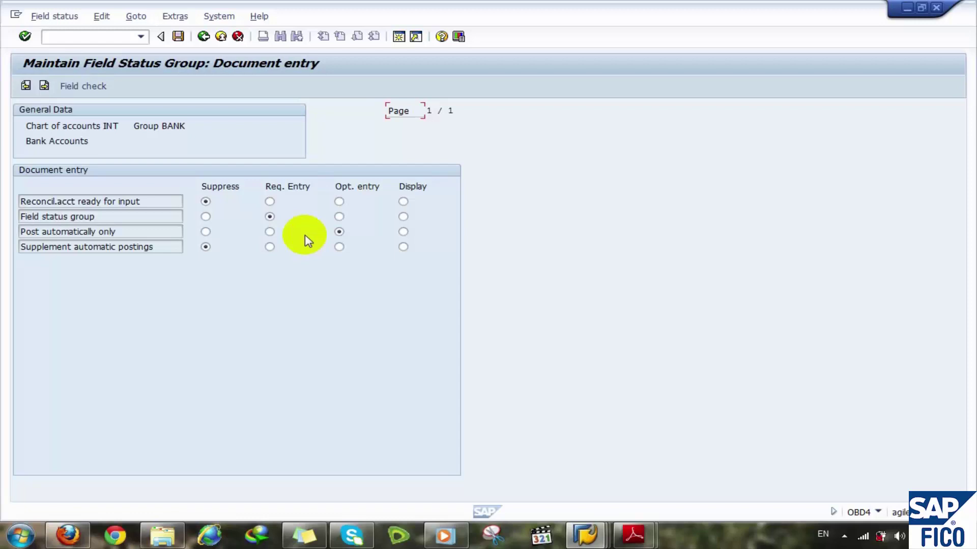
click(203, 36)
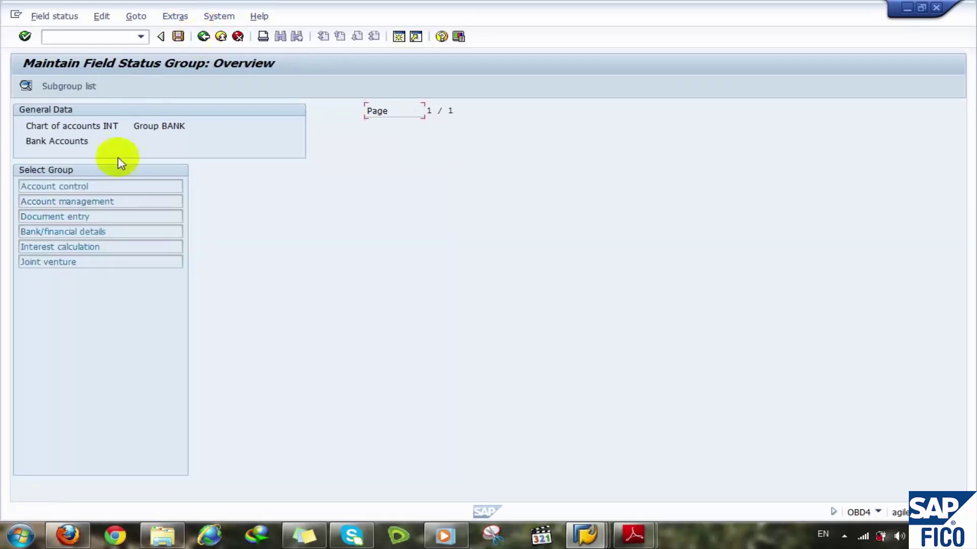
click(44, 248)
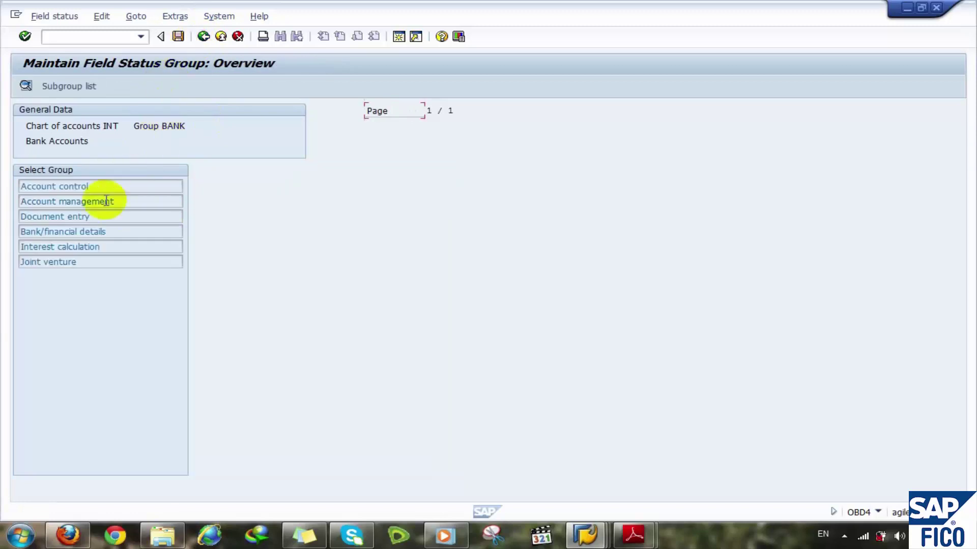
In Joint venture, suppress the Recovery indicator and return to the field status overview
double_click(36, 265)
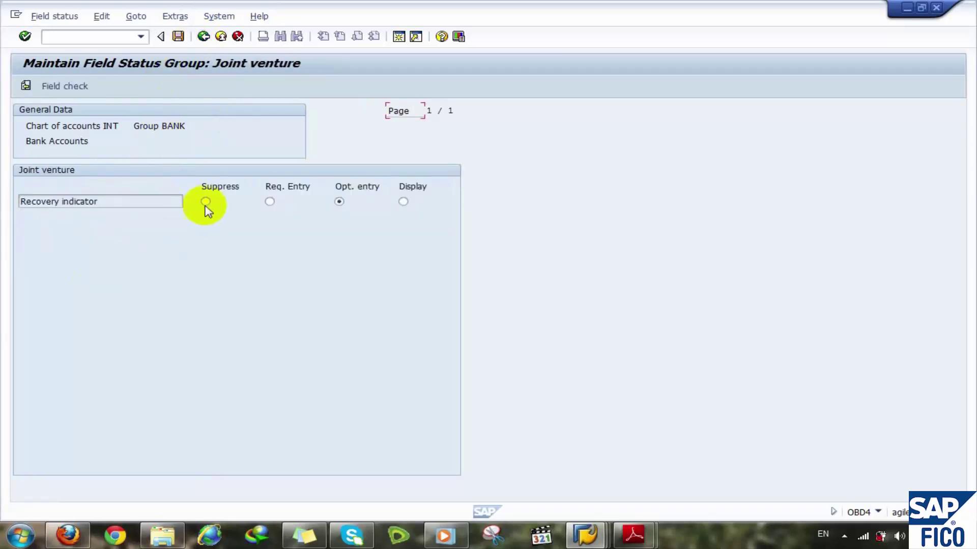
click(206, 201)
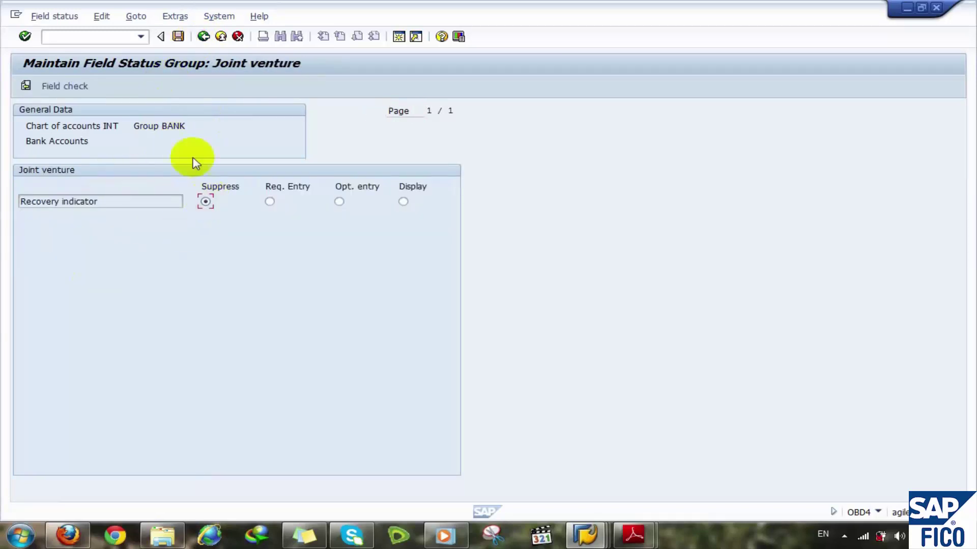
click(203, 36)
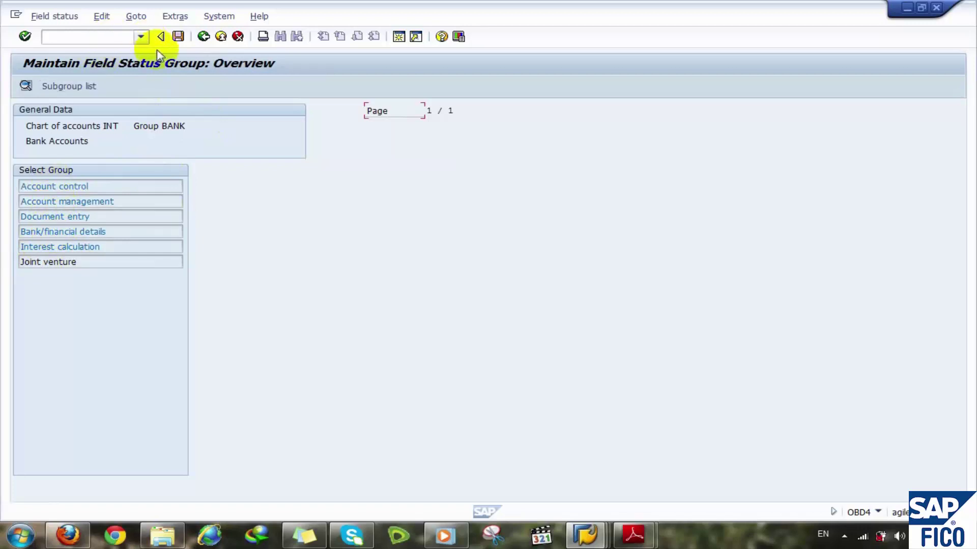
Save the BANK account group entry with its field statuses and go back to the implementation guide
click(203, 36)
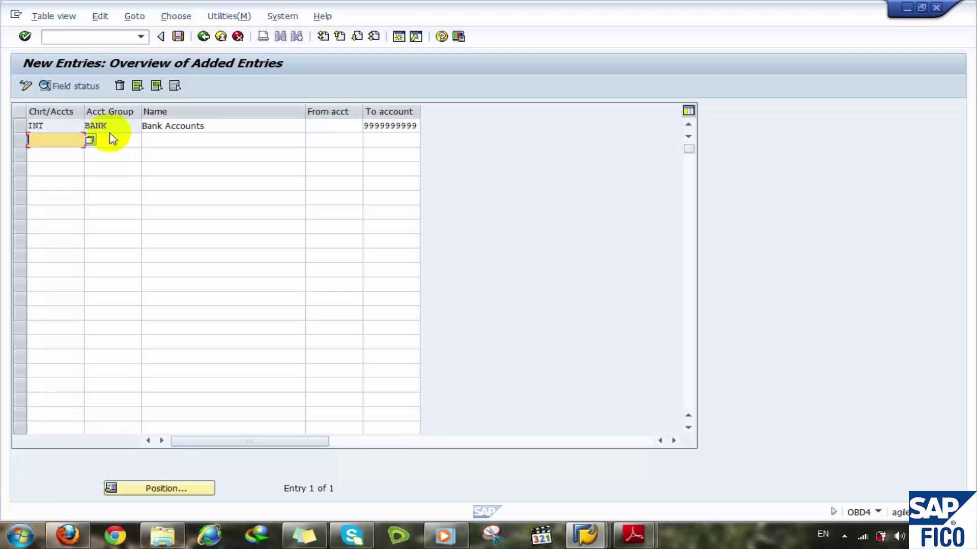
click(179, 44)
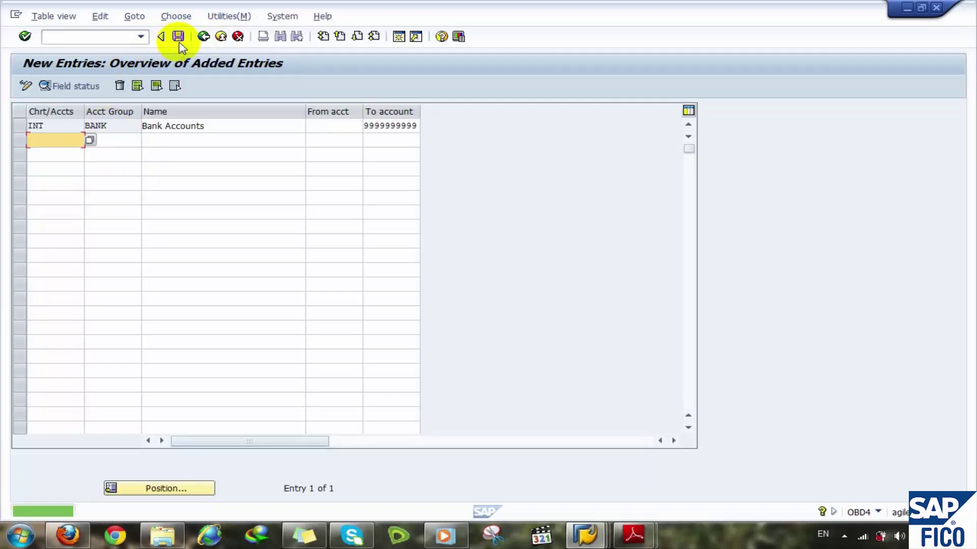
click(203, 40)
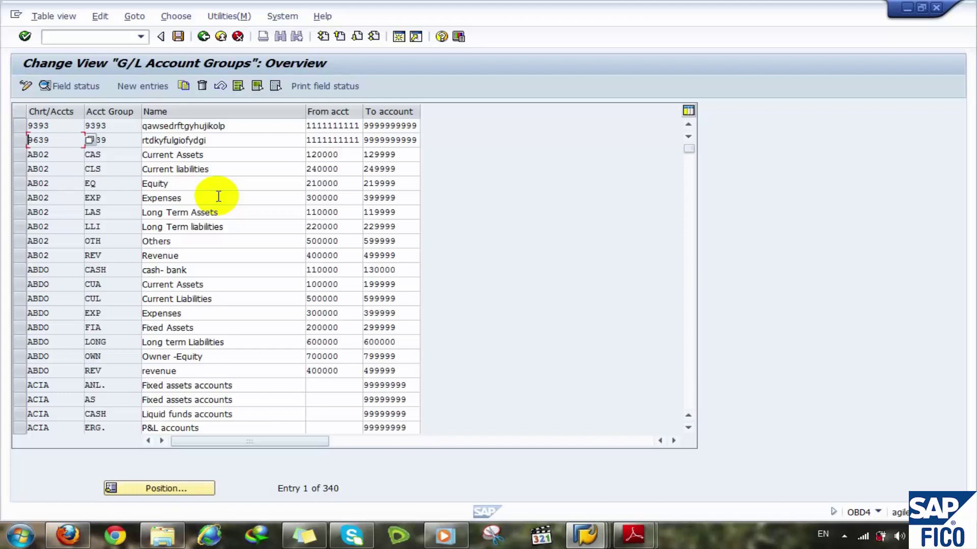
click(203, 36)
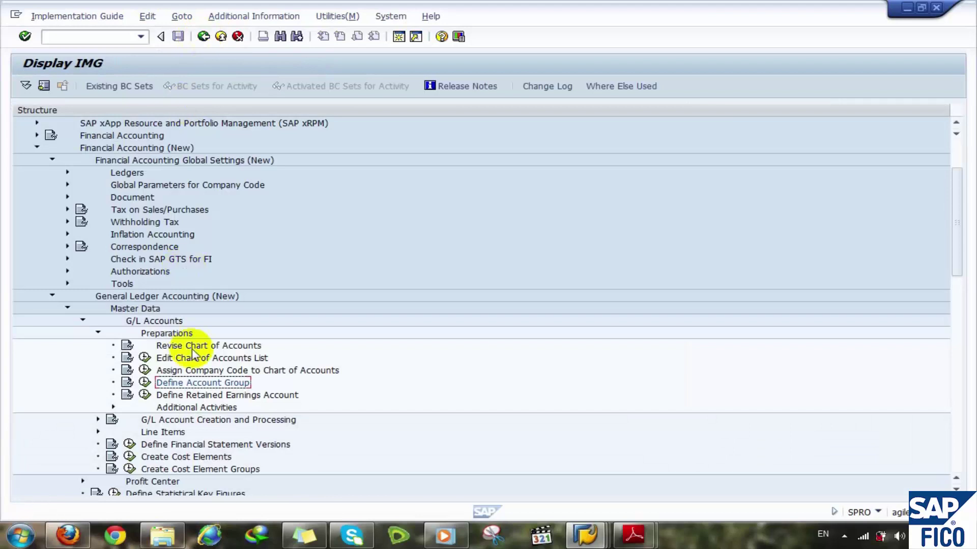
Reopen the Define Account Group activity and position the list at chart of accounts RCOA
click(166, 396)
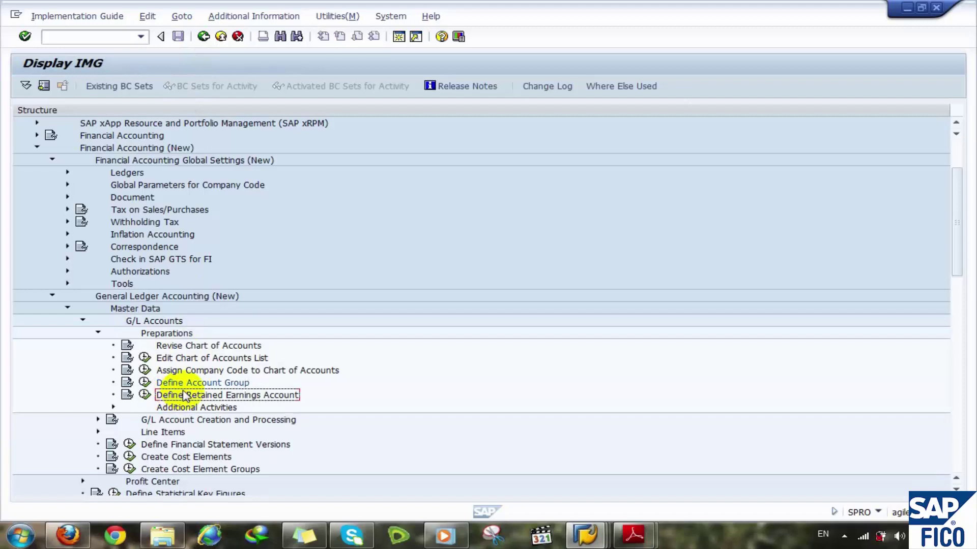
click(145, 382)
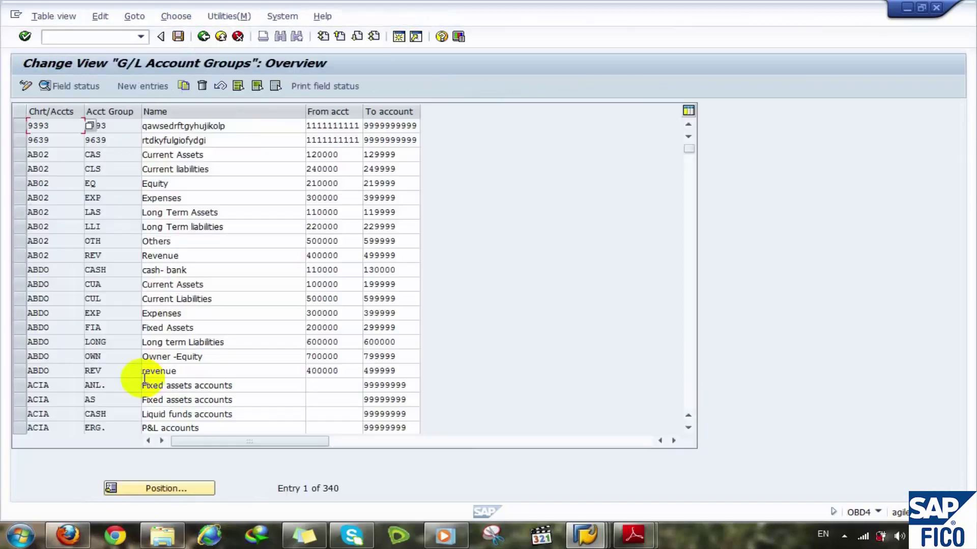
click(148, 487)
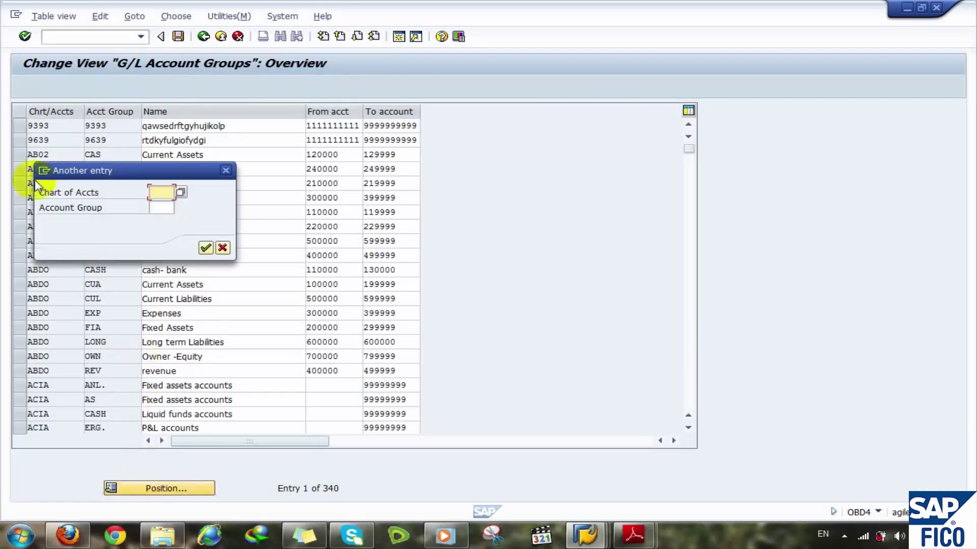
key(BackSpace)
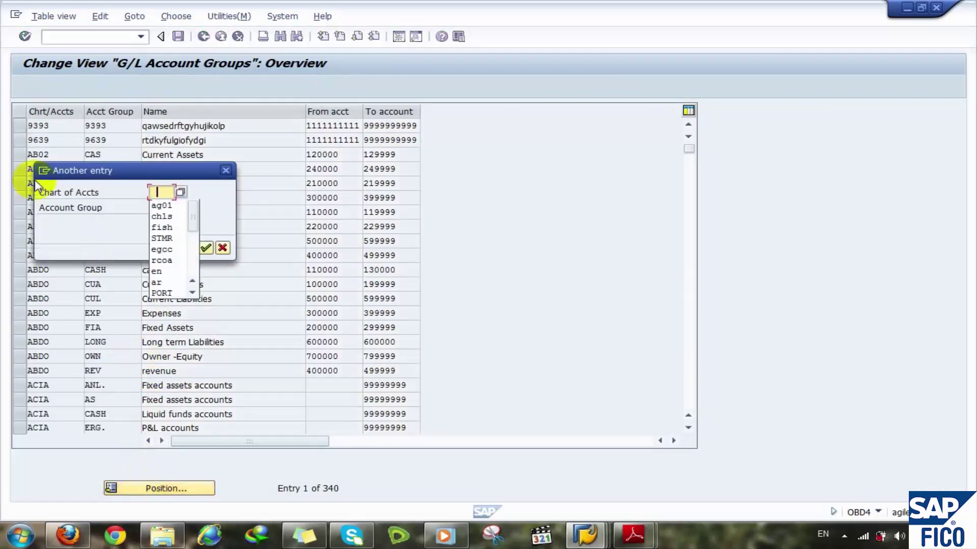
key(Down)
key(Up)
text(rcoa)
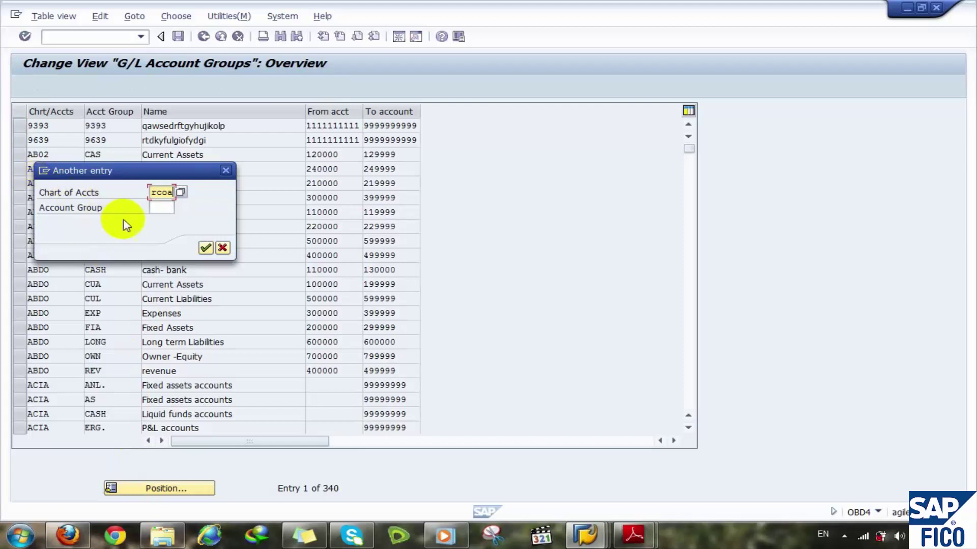
click(205, 248)
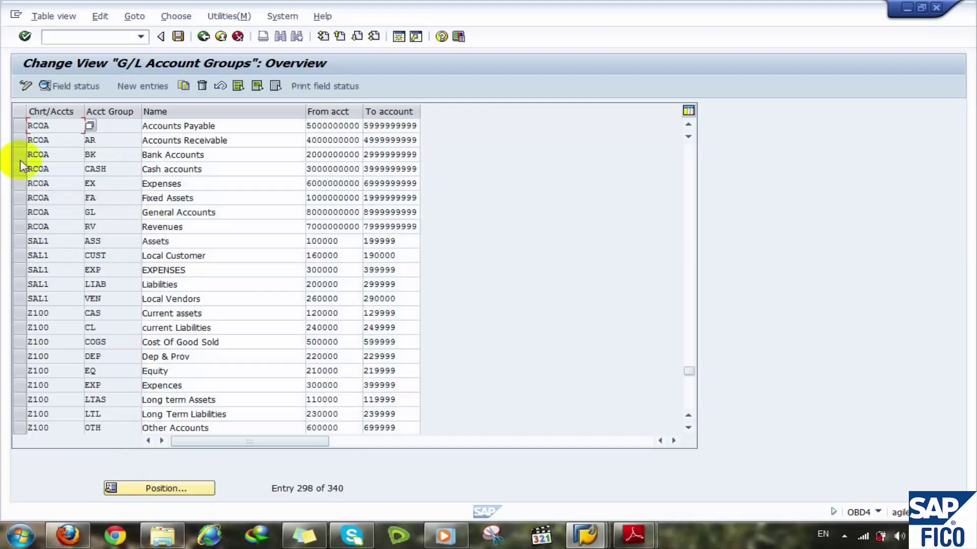
Select all RCOA account groups, from Accounts Payable through Revenues, and start copying them
click(17, 127)
click(18, 140)
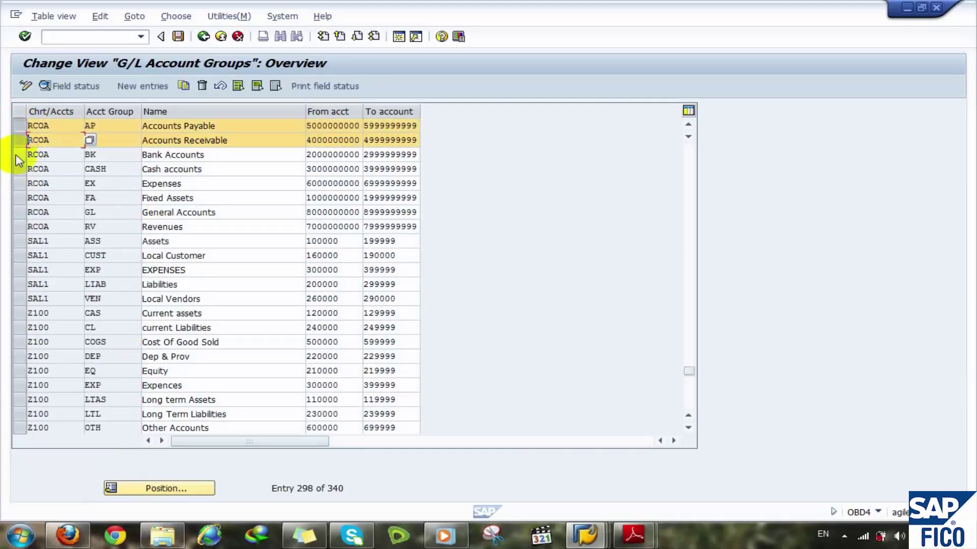
click(18, 154)
click(18, 169)
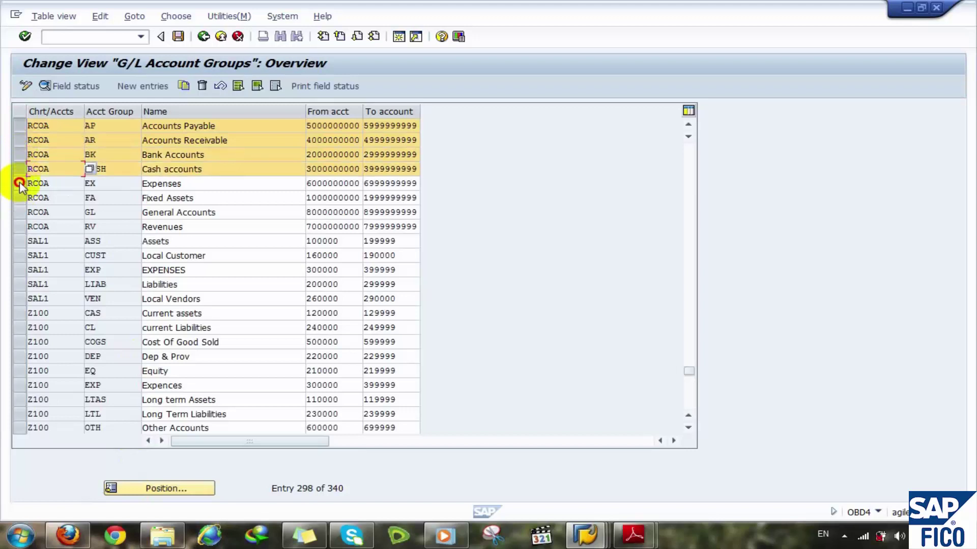
click(17, 186)
click(16, 197)
click(16, 211)
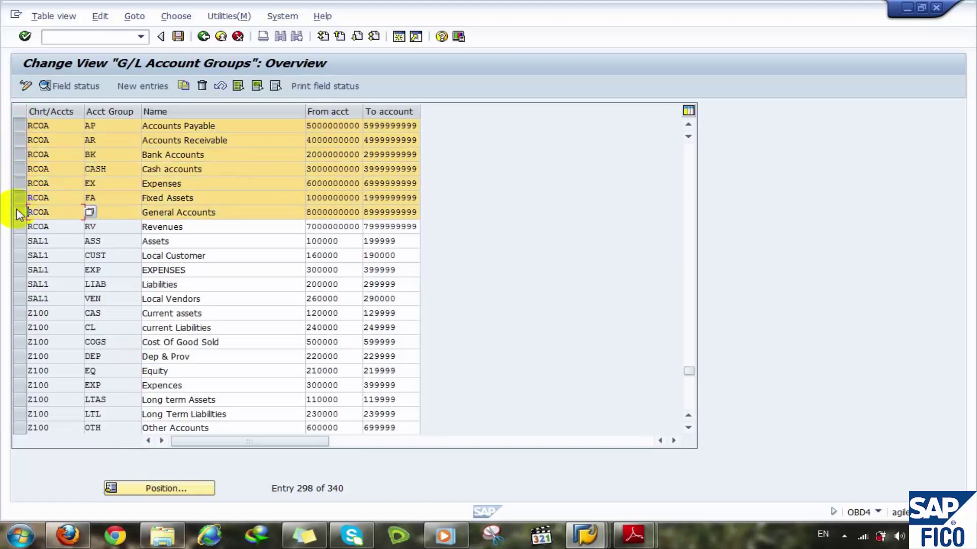
click(18, 226)
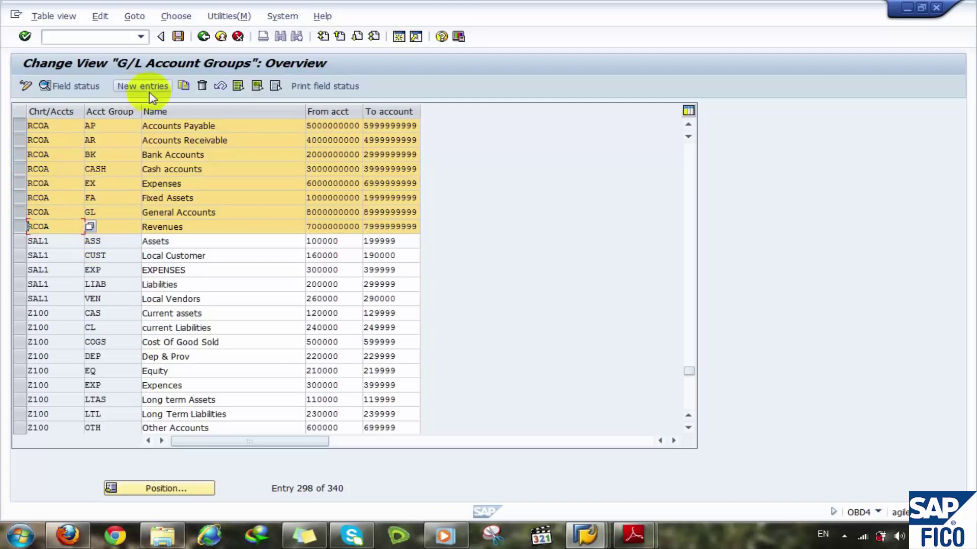
click(181, 87)
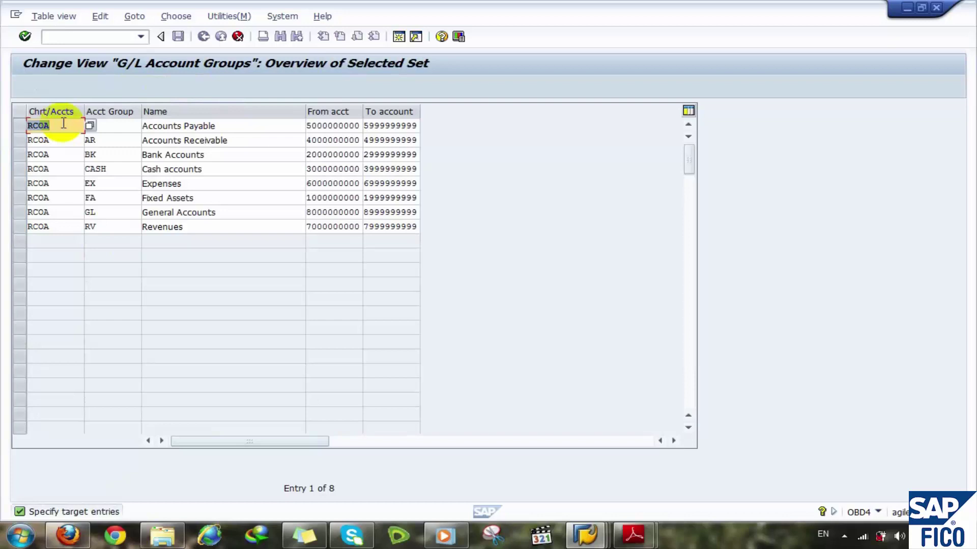
Enter ccoa as the target chart of accounts for the Accounts Payable group, discard the copy and return to the implementation guide
text(ccoa)
key(shift+Home)
key(Home)
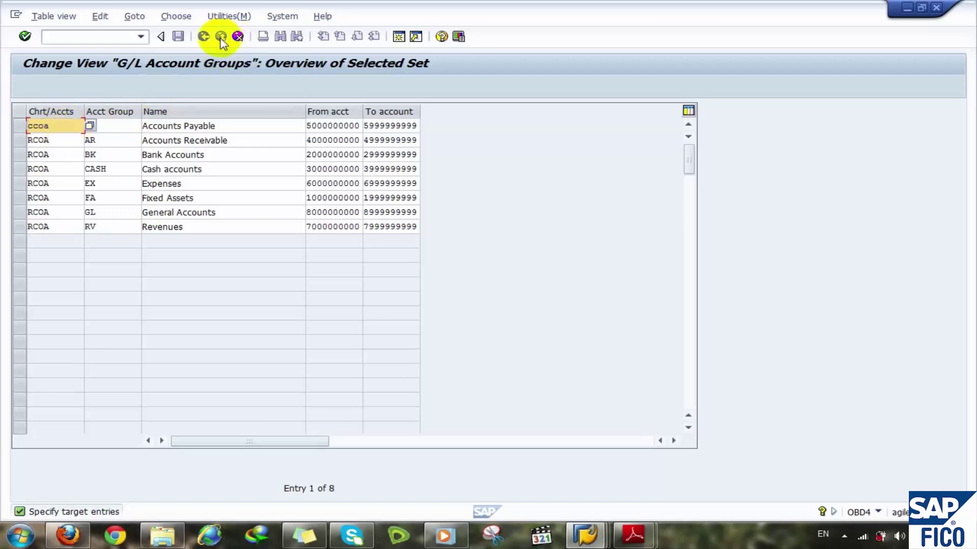
click(238, 36)
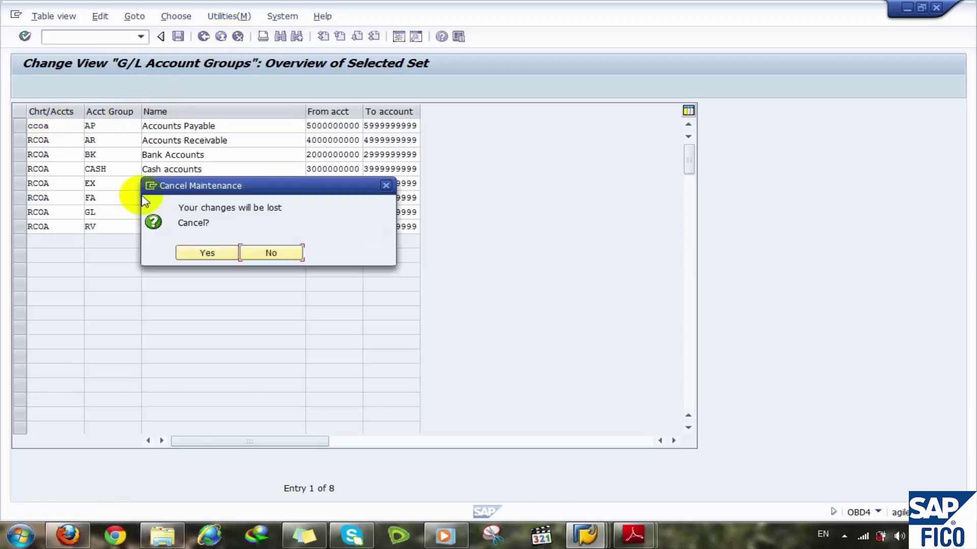
click(206, 253)
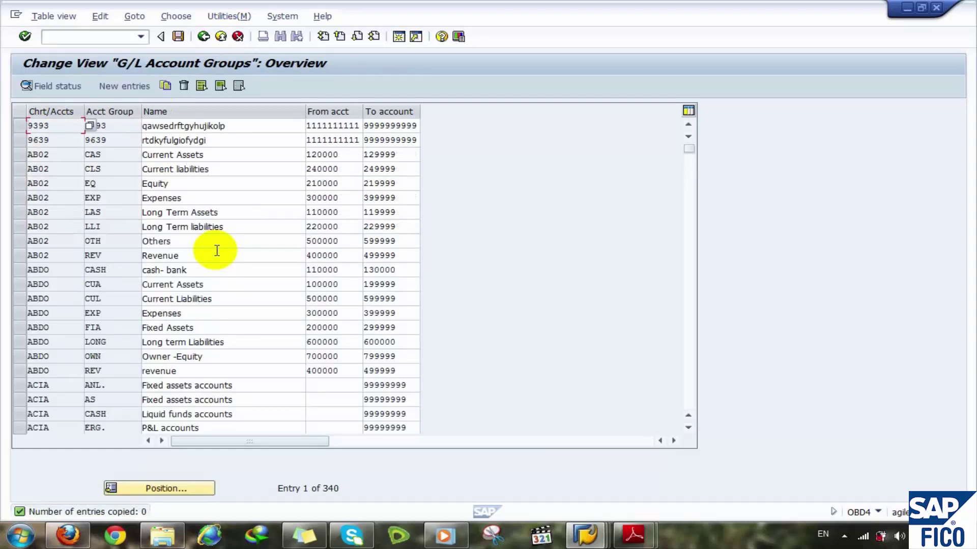
click(200, 39)
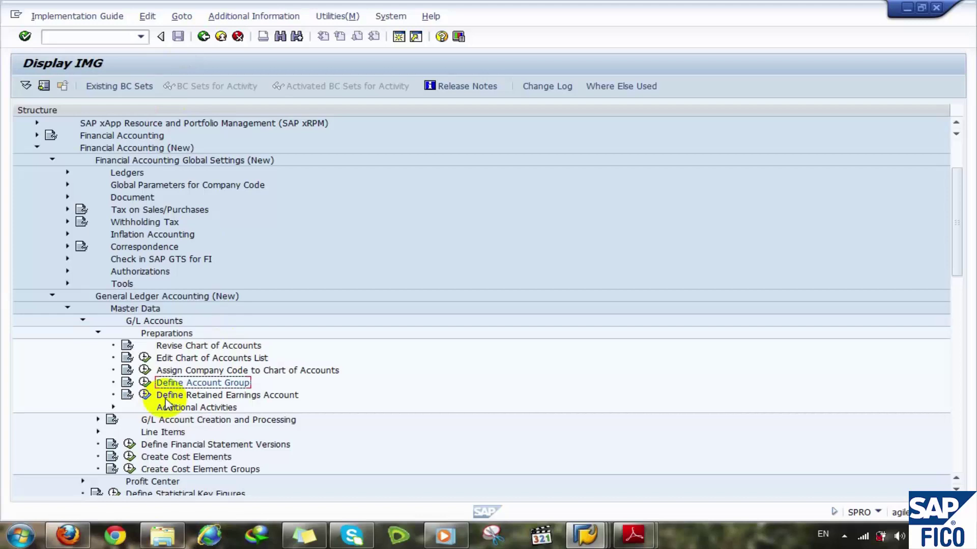
Switch to SAP Config. Manual.pdf in Adobe Reader, review the sections from Create Chart of Accounts to Define Retained Earnings Account, and return to SAP
click(633, 534)
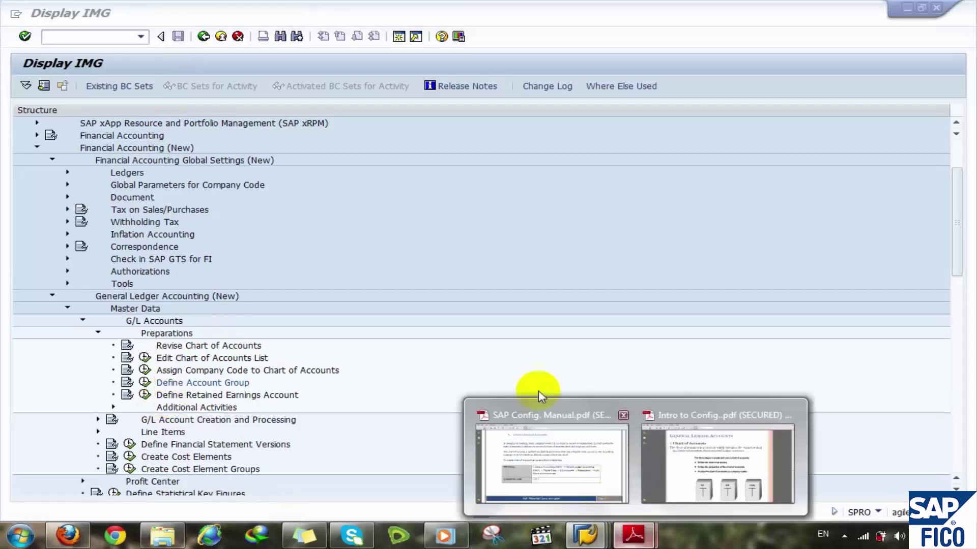
click(552, 454)
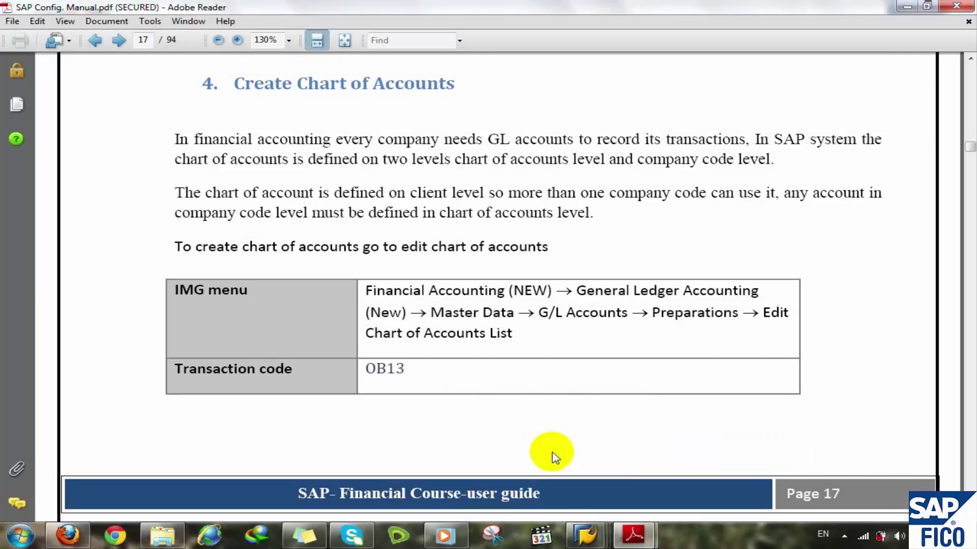
scroll(553, 454, down, 3)
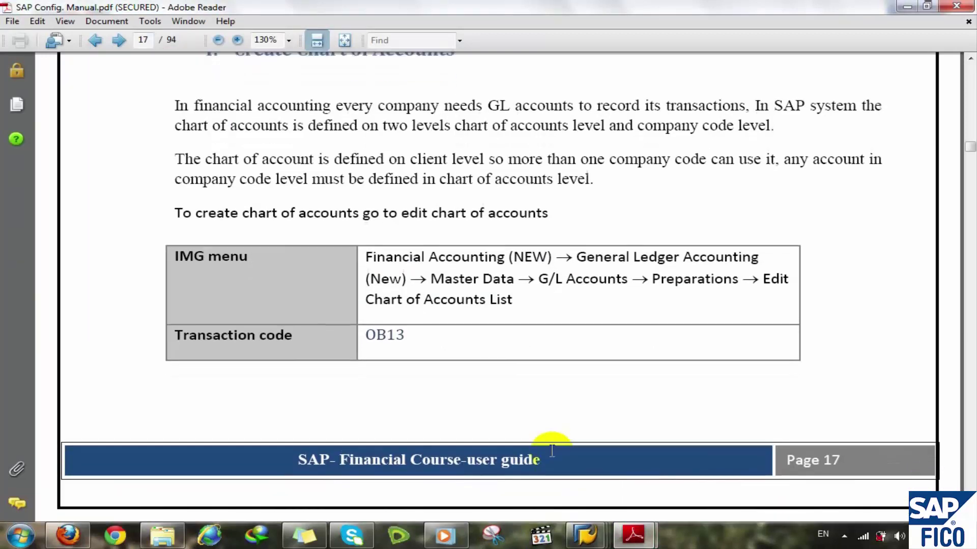
scroll(552, 452, down, 2)
scroll(553, 453, down, 8)
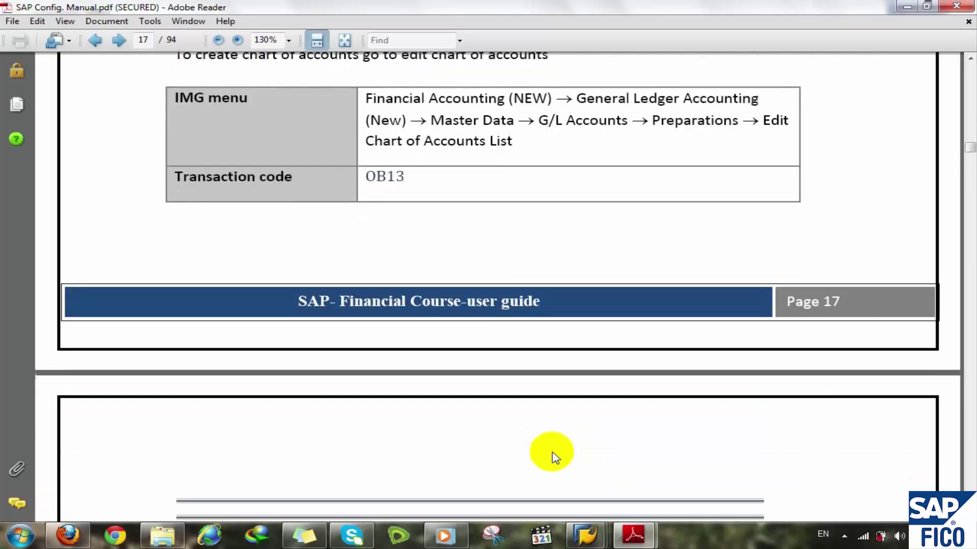
scroll(553, 455, down, 5)
scroll(552, 451, down, 8)
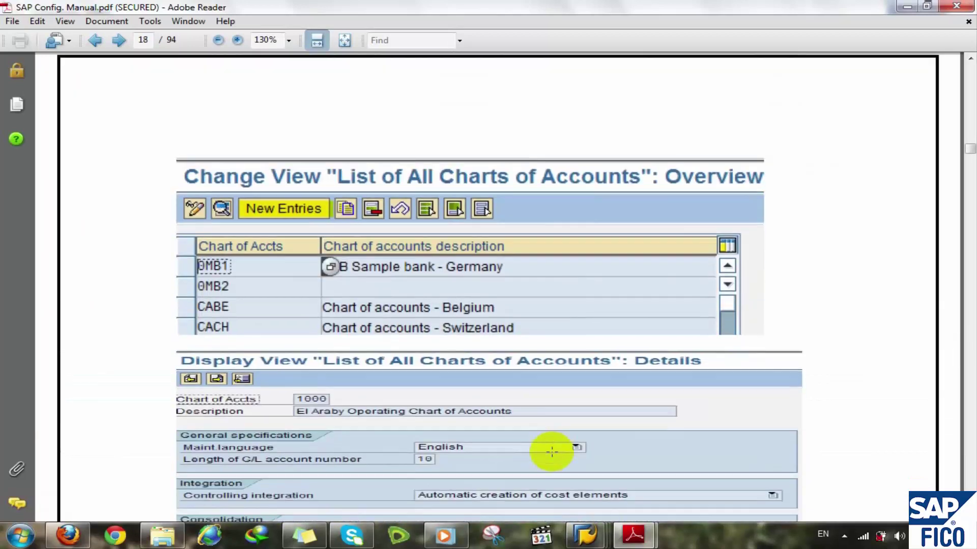
scroll(552, 451, down, 18)
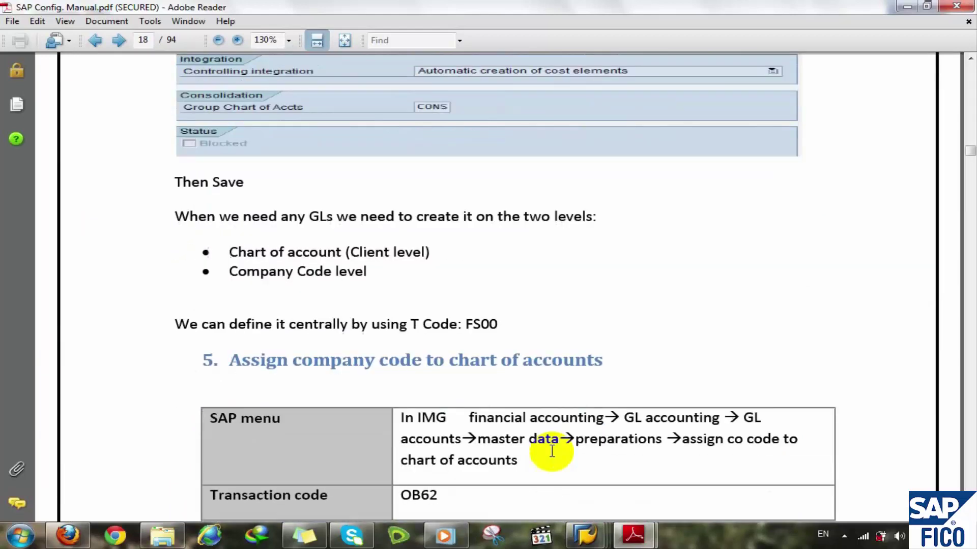
scroll(553, 453, down, 14)
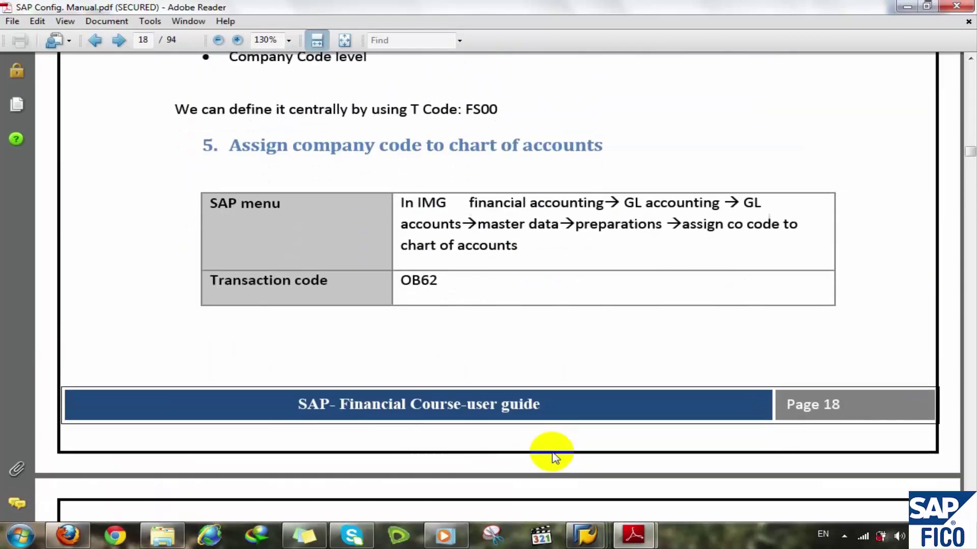
scroll(553, 456, down, 20)
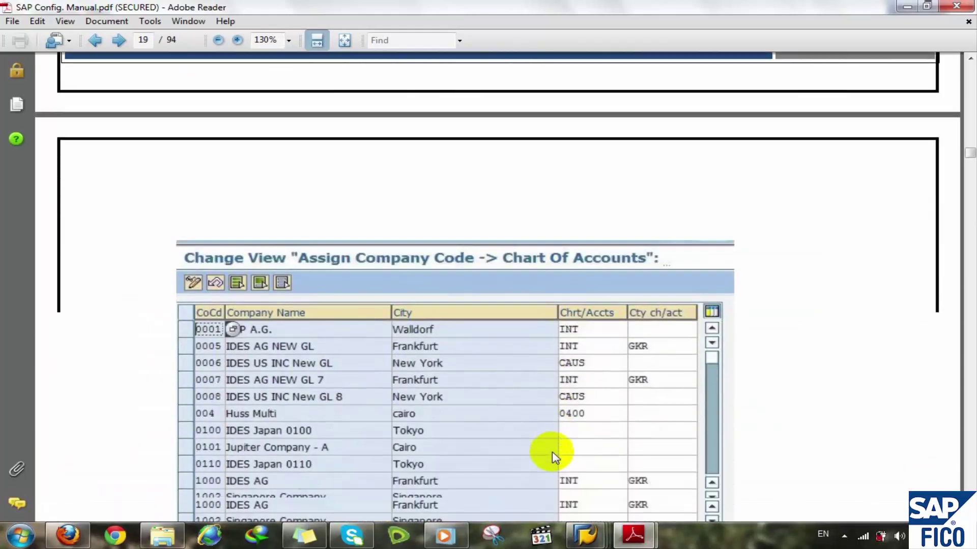
scroll(553, 456, down, 20)
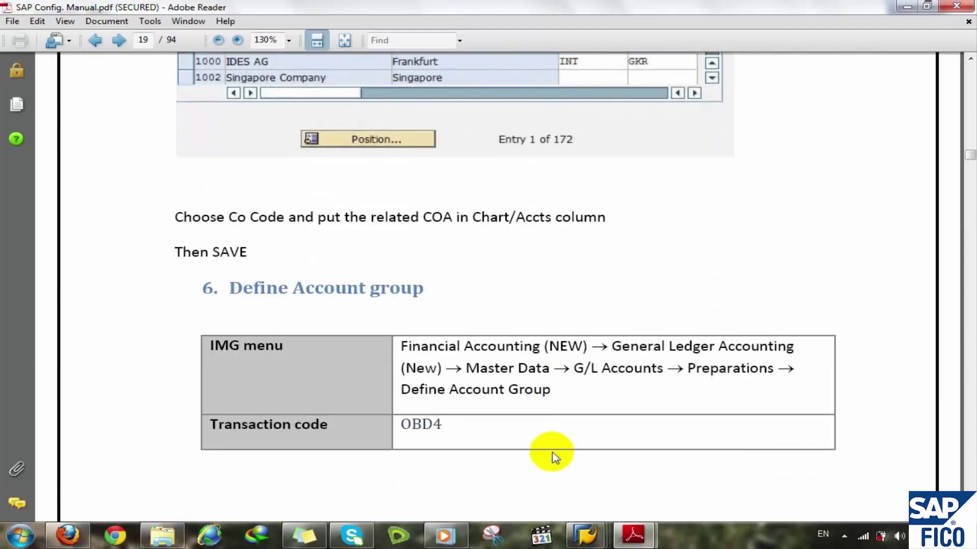
scroll(554, 457, down, 8)
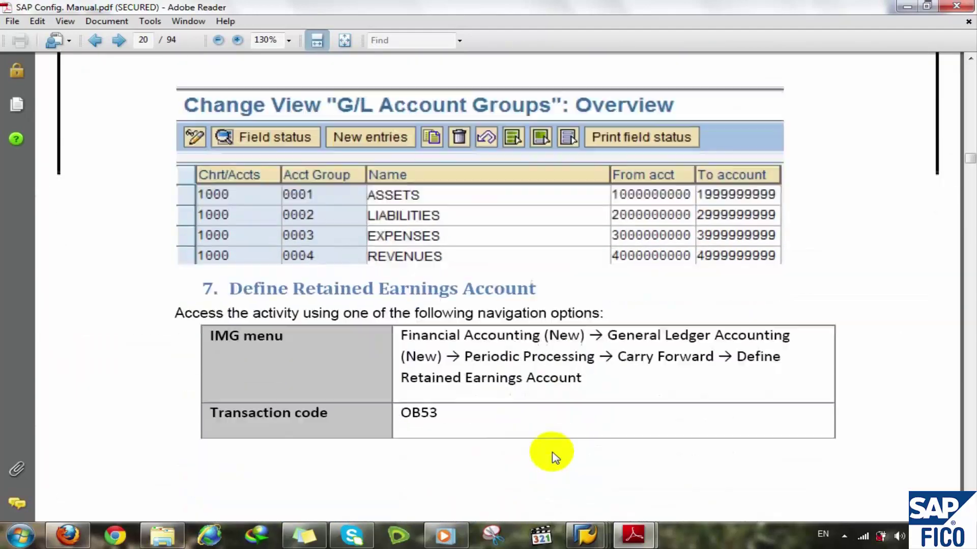
scroll(552, 451, down, 1)
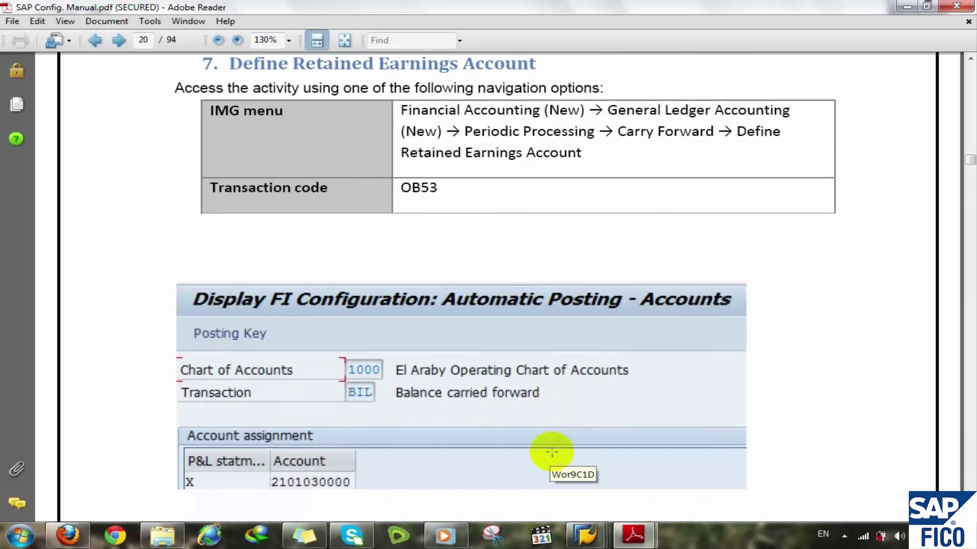
scroll(552, 451, down, 2)
scroll(553, 456, up, 1)
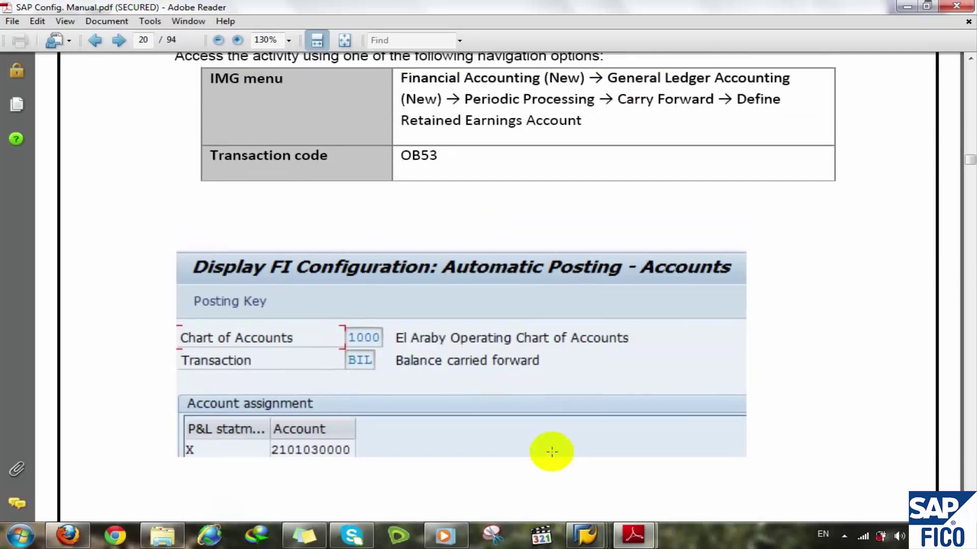
click(906, 7)
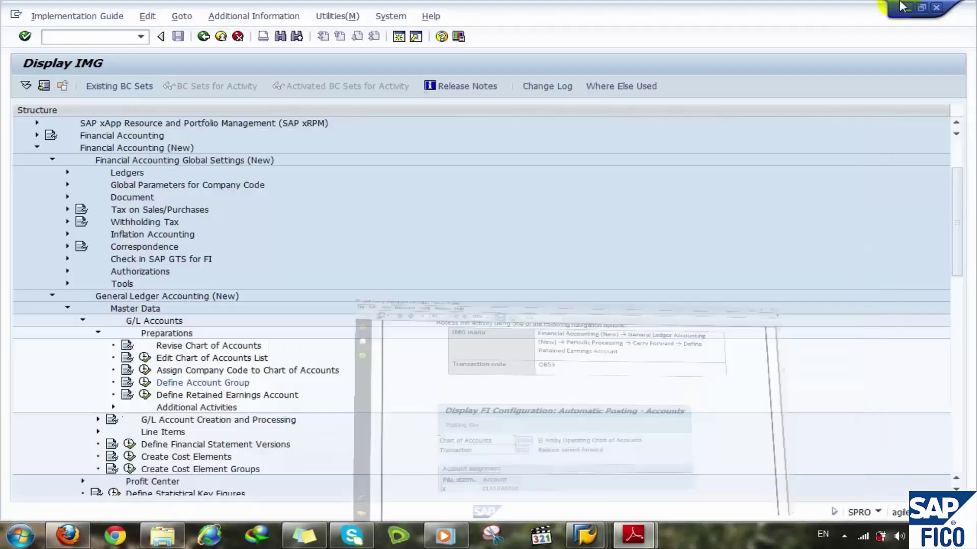
Open the Define Retained Earnings Account activity for chart of accounts RCOA and start the first account assignment row
click(146, 395)
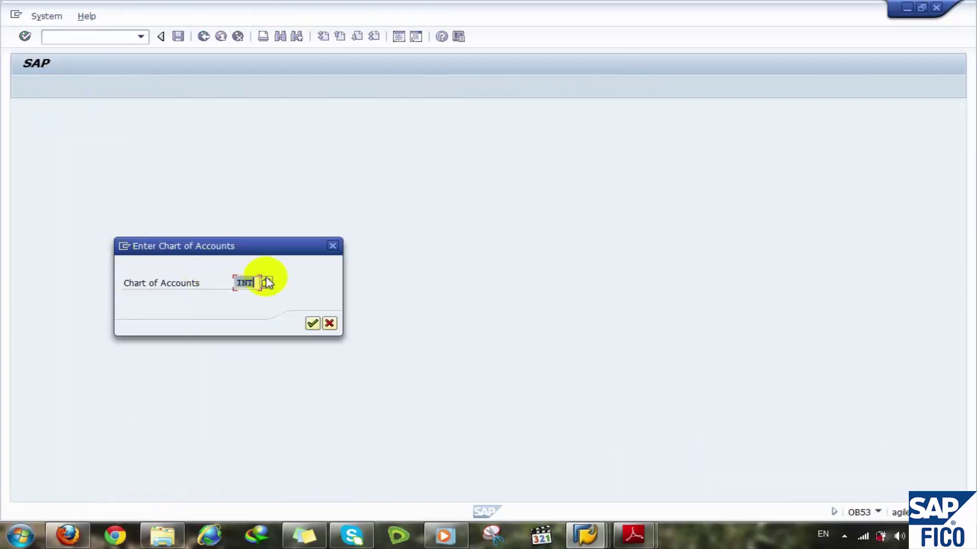
text(rcoa)
key(Return)
click(50, 186)
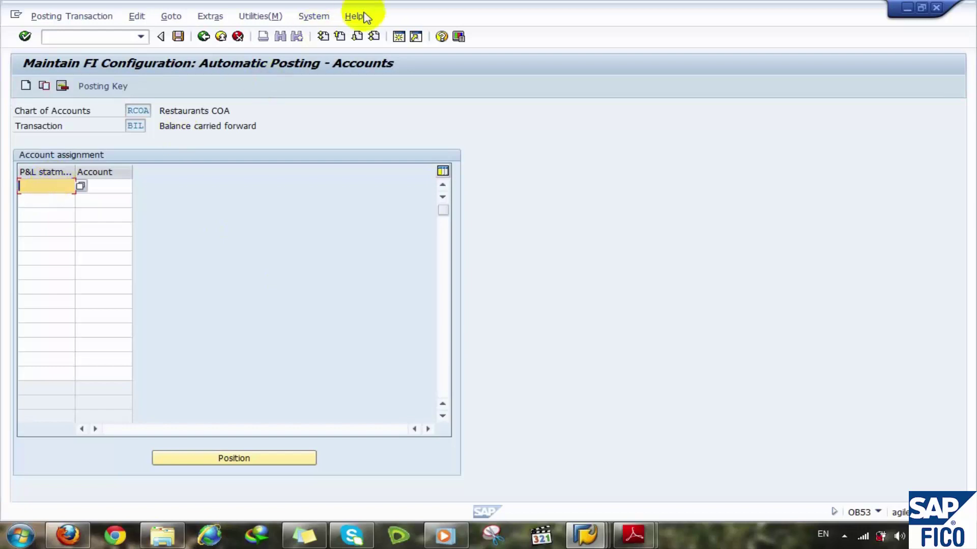
Open an additional SAP session and bring its SAP Easy Access window to the front
click(399, 36)
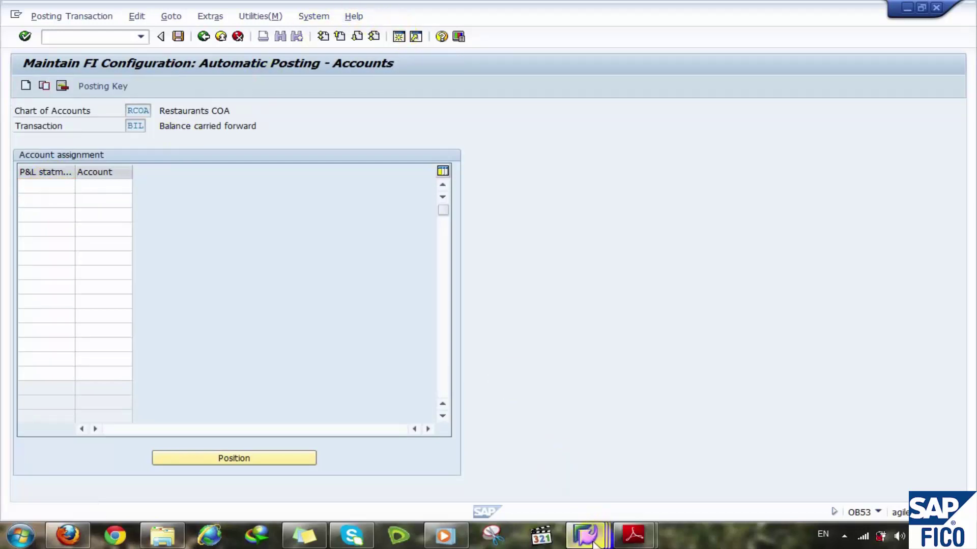
mouse_move(585, 534)
click(604, 486)
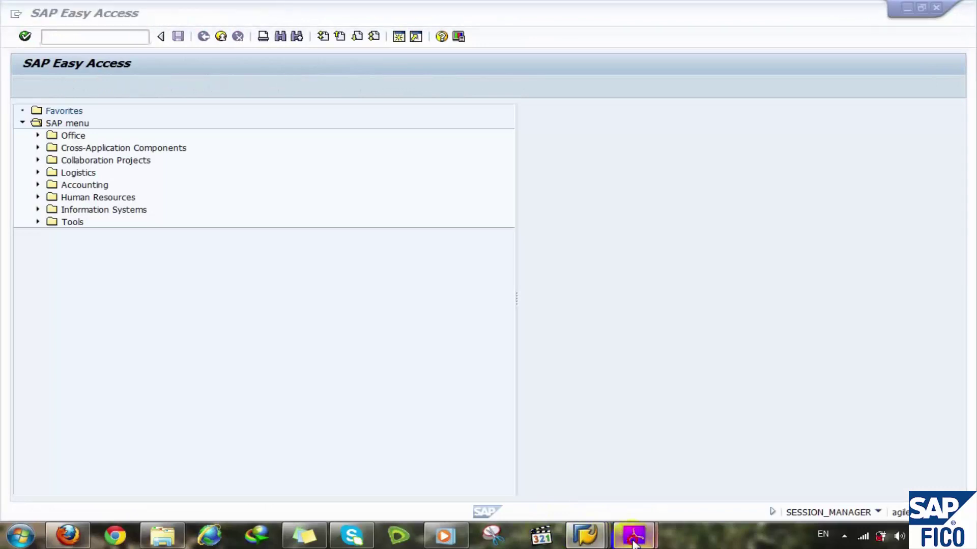
Switch to SAP Config. Manual.pdf in Adobe Reader and look up the transaction code for defining account groups
mouse_move(633, 534)
click(575, 474)
scroll(577, 476, up, 10)
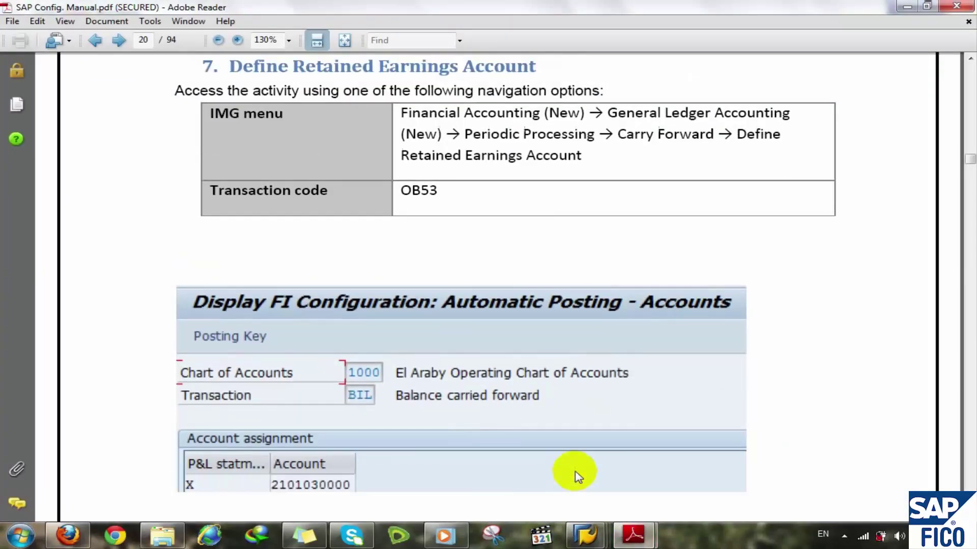
scroll(577, 476, up, 10)
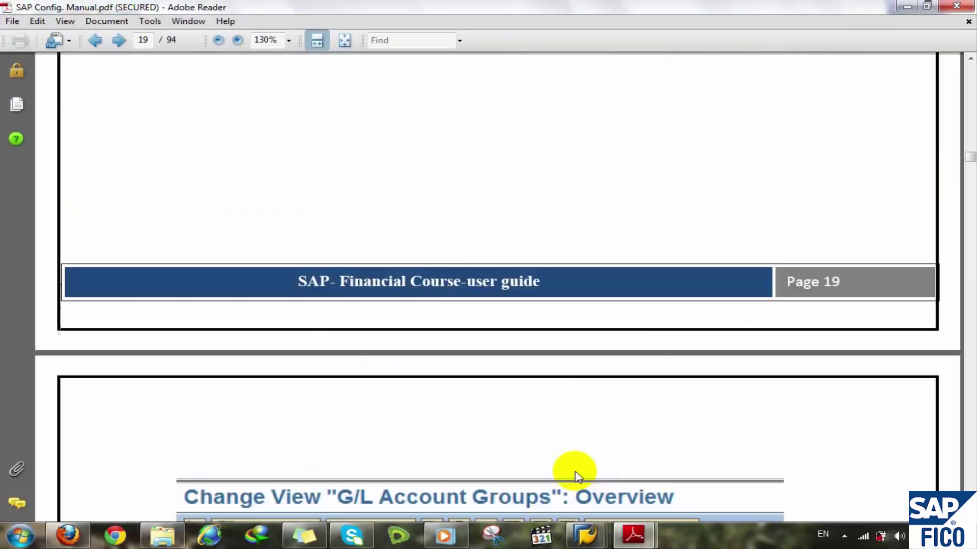
scroll(578, 476, down, 10)
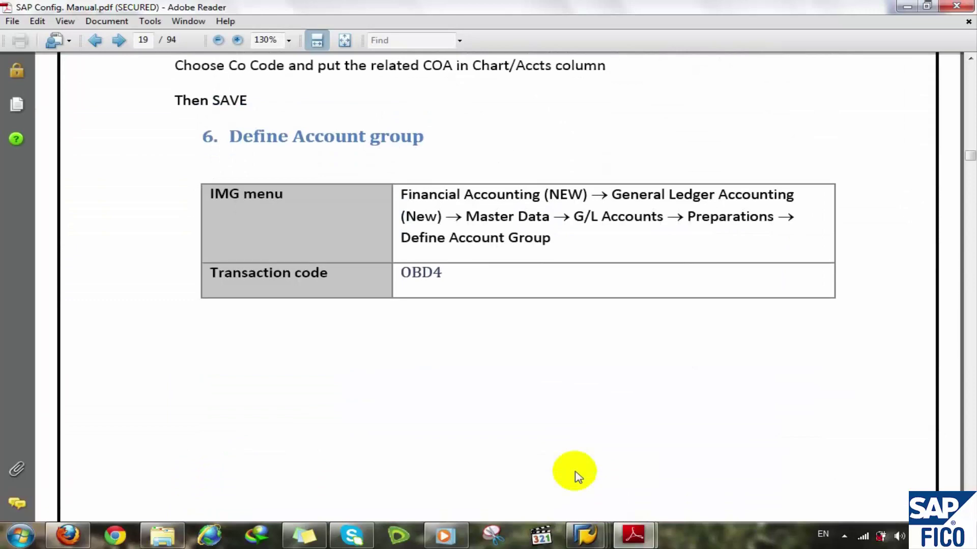
scroll(577, 474, down, 10)
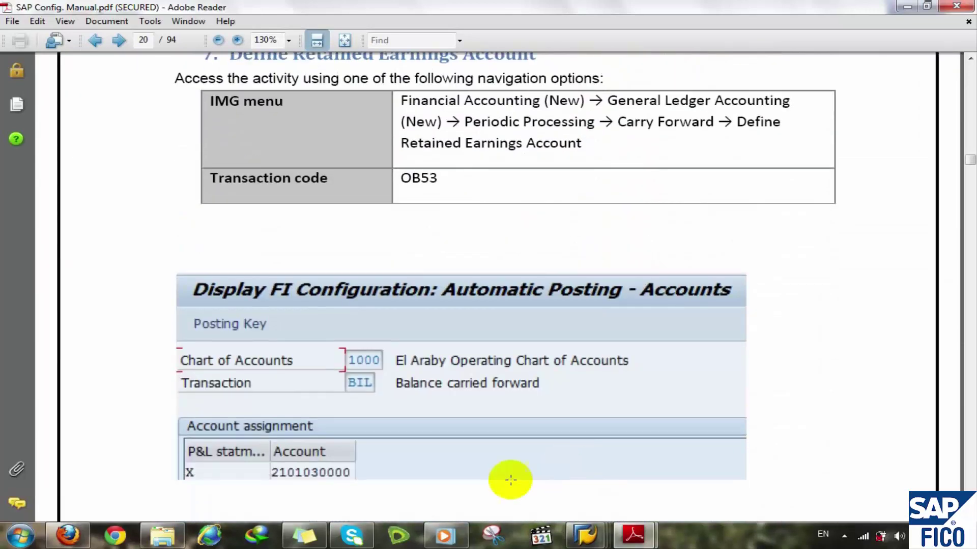
Switch back to the SAP Easy Access session, run transaction OBD4 and position the account group list at chart RCOA
click(585, 535)
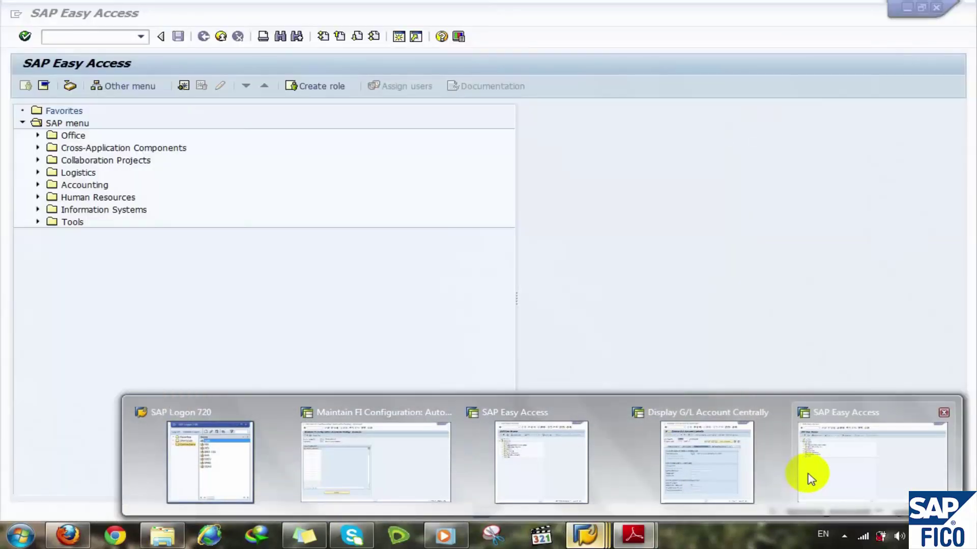
click(806, 475)
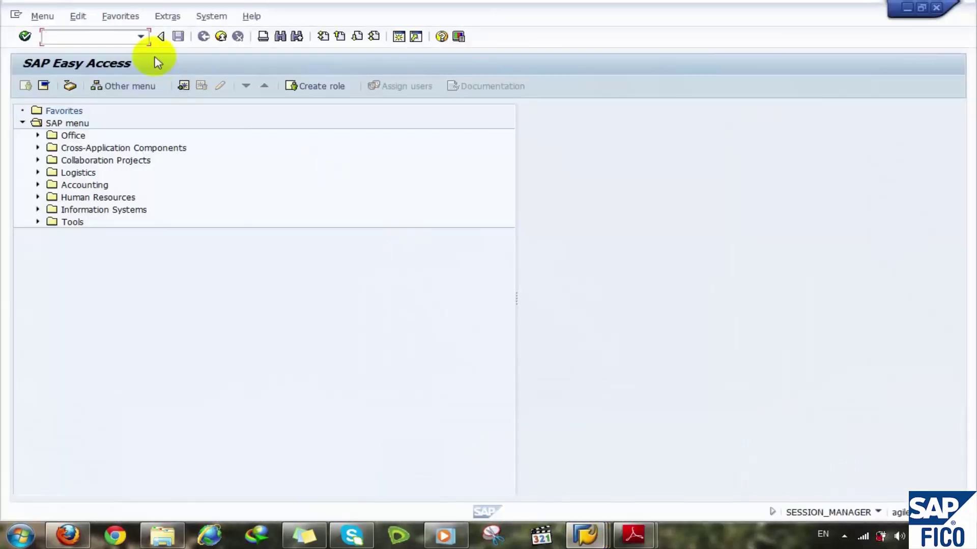
text(obd4)
key(Return)
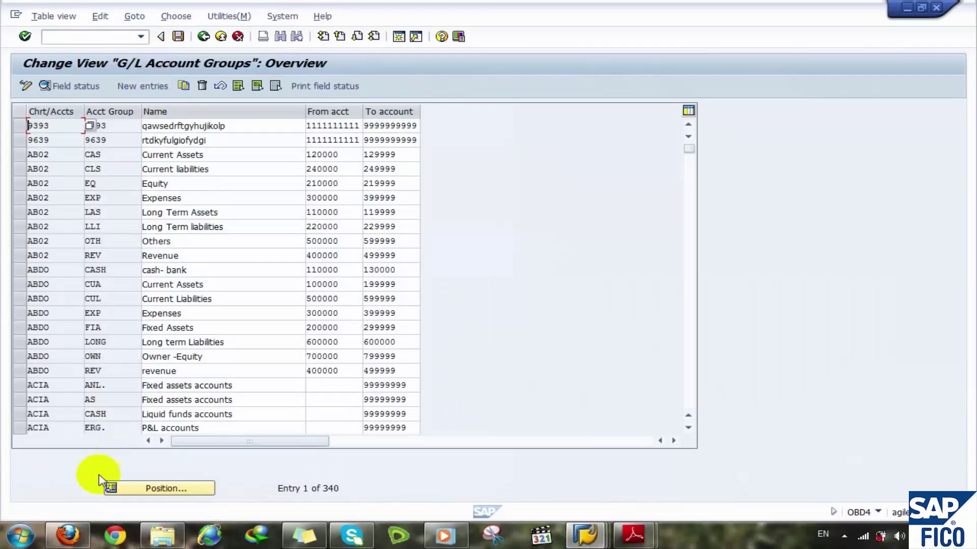
click(116, 489)
text(rcoa)
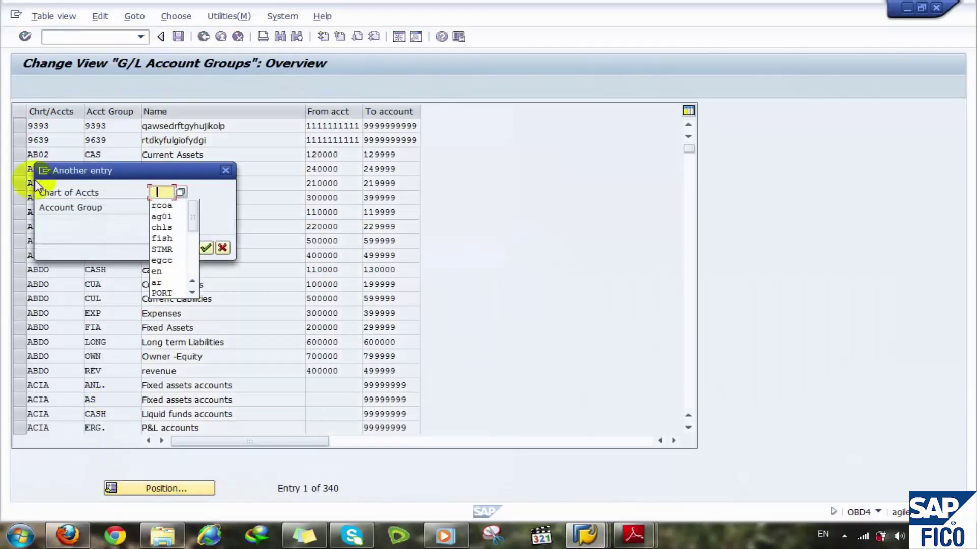
key(Return)
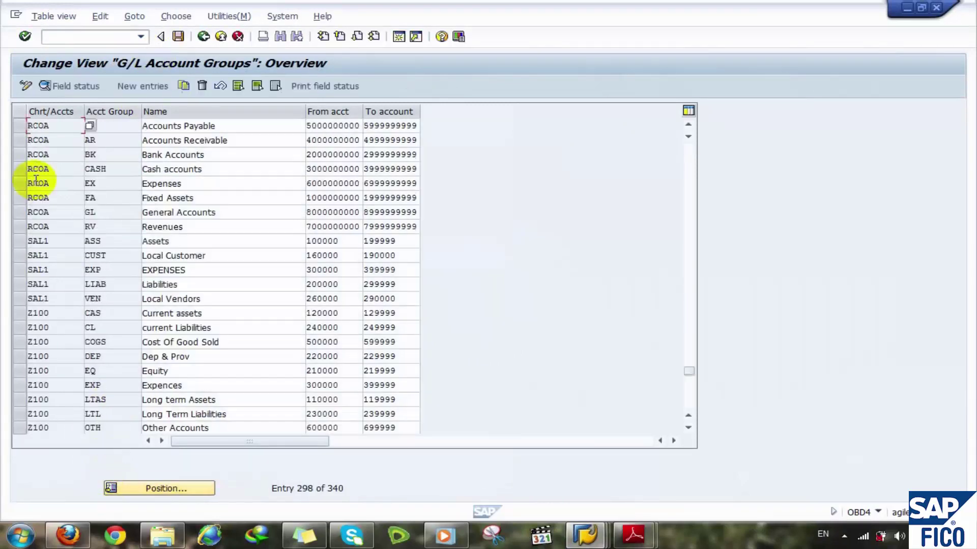
Select all RCOA account group rows, from Accounts Payable through Revenues
click(16, 124)
click(18, 139)
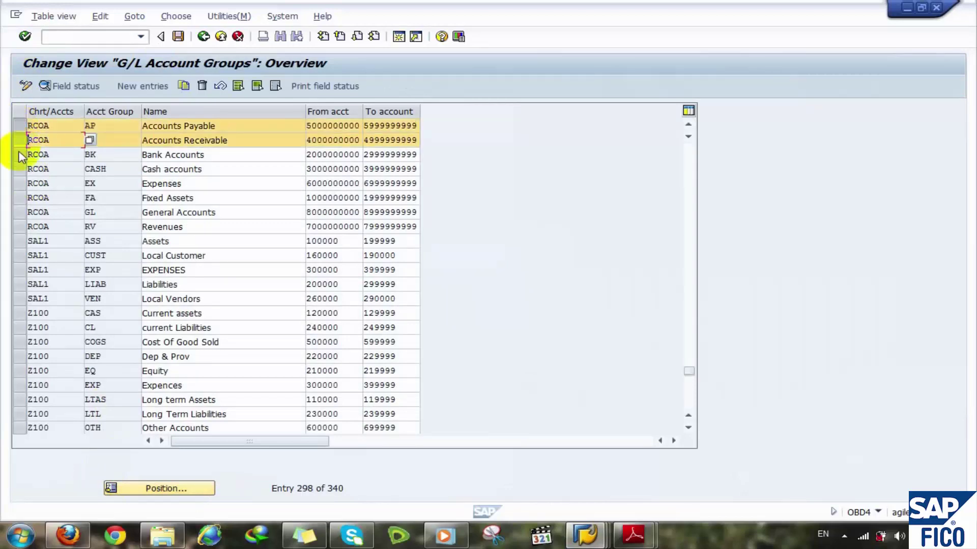
click(19, 154)
click(19, 173)
click(18, 185)
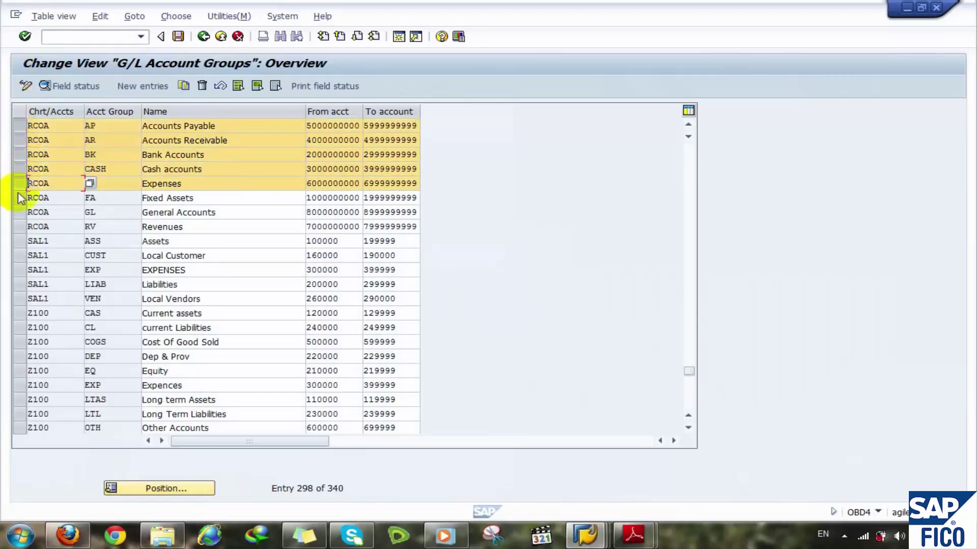
click(17, 197)
click(18, 211)
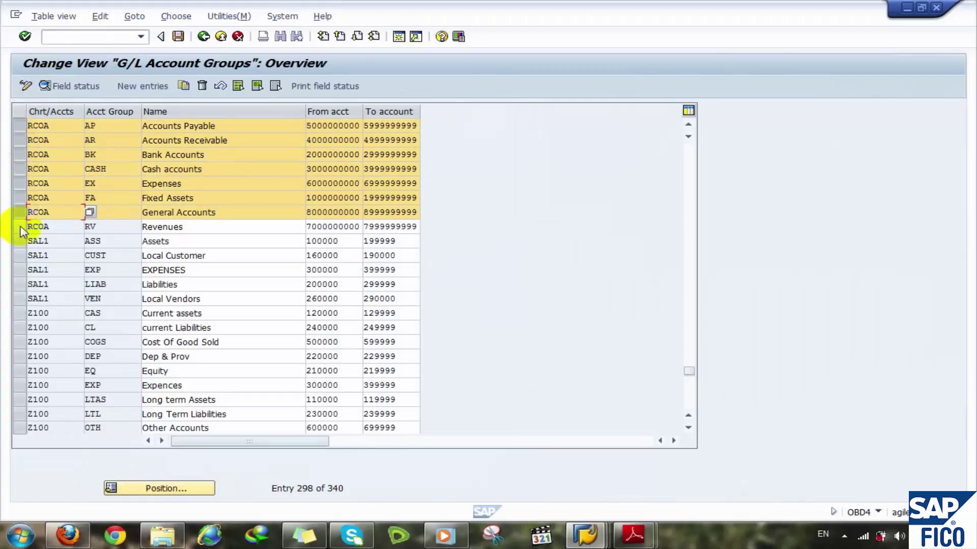
click(18, 226)
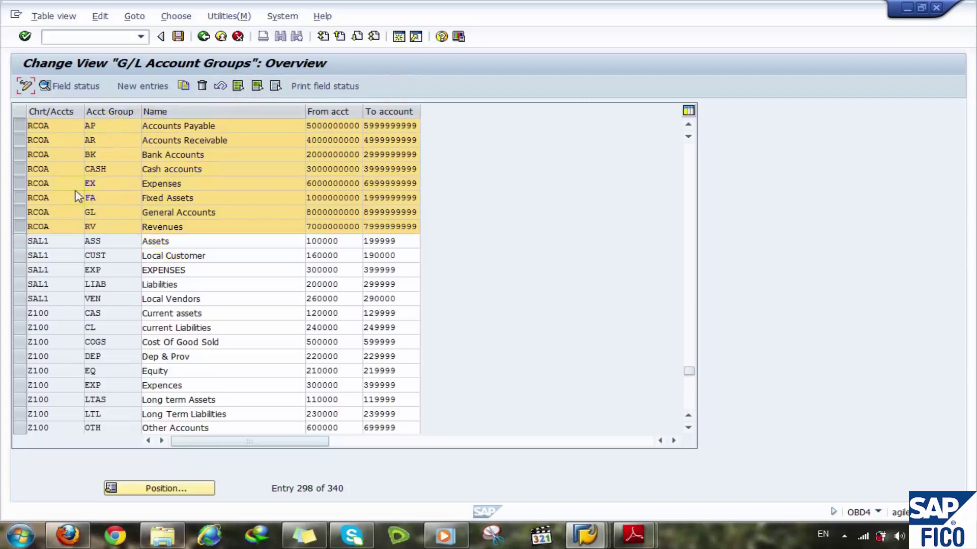
Deselect the Expenses and Revenues groups of RCOA and check the General Accounts number range
click(23, 183)
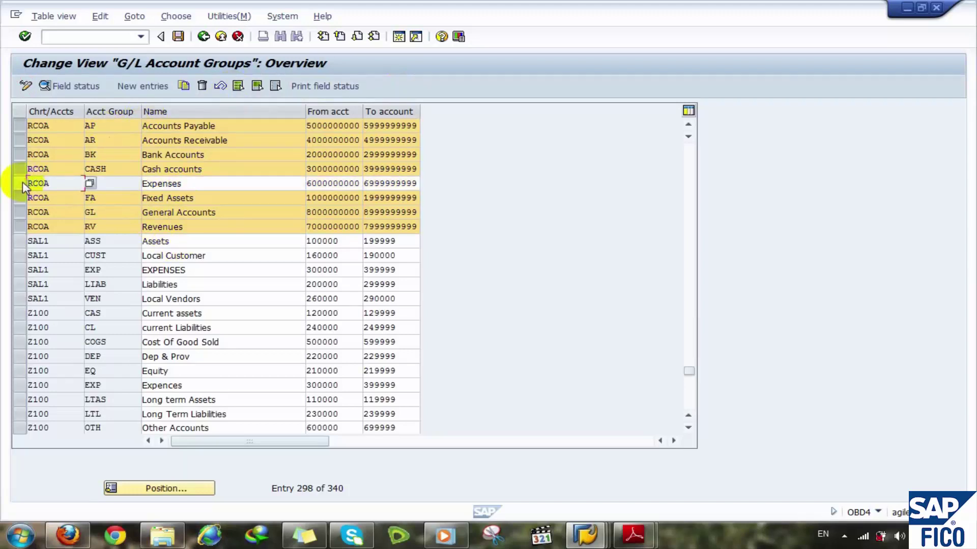
click(23, 228)
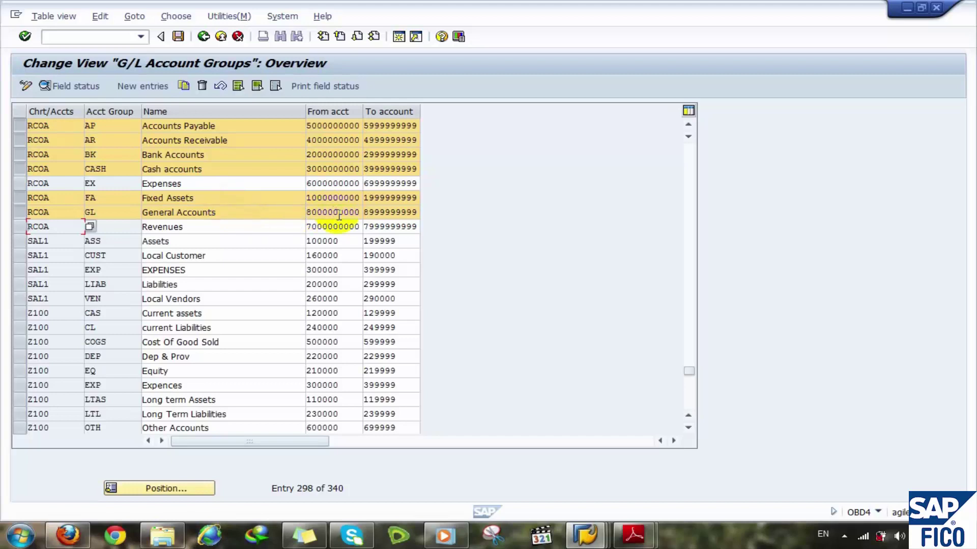
click(404, 212)
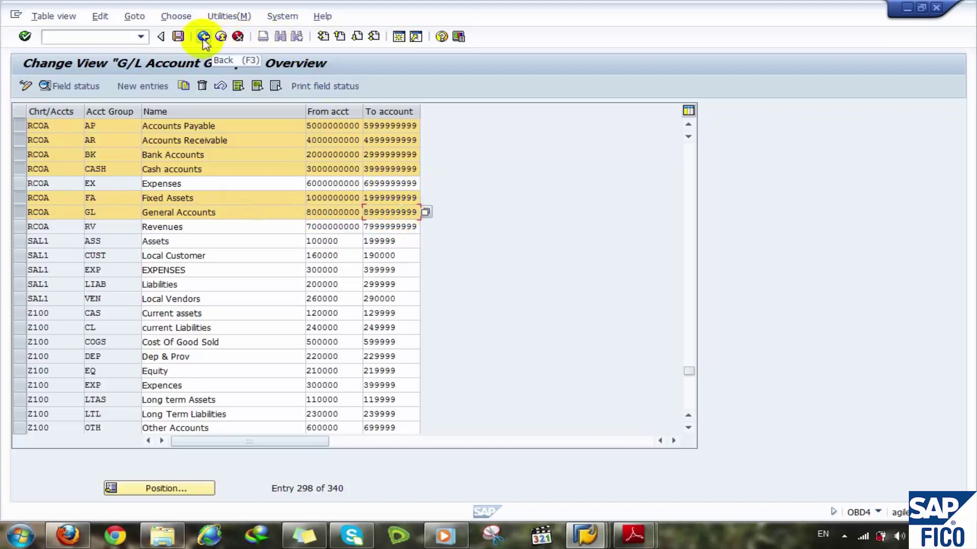
Return to the Automatic Posting - Accounts session and enter x as the P&L statement account type in the first row
click(585, 531)
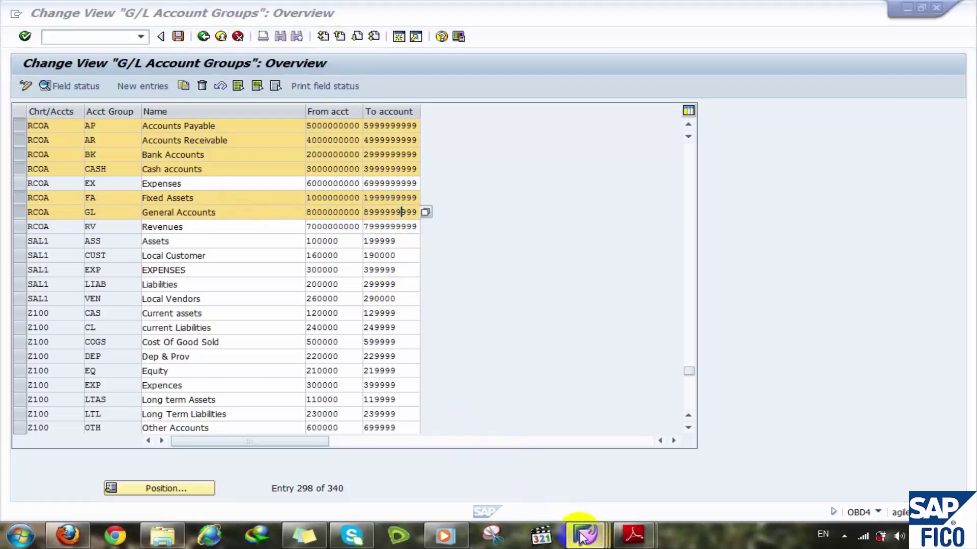
click(399, 447)
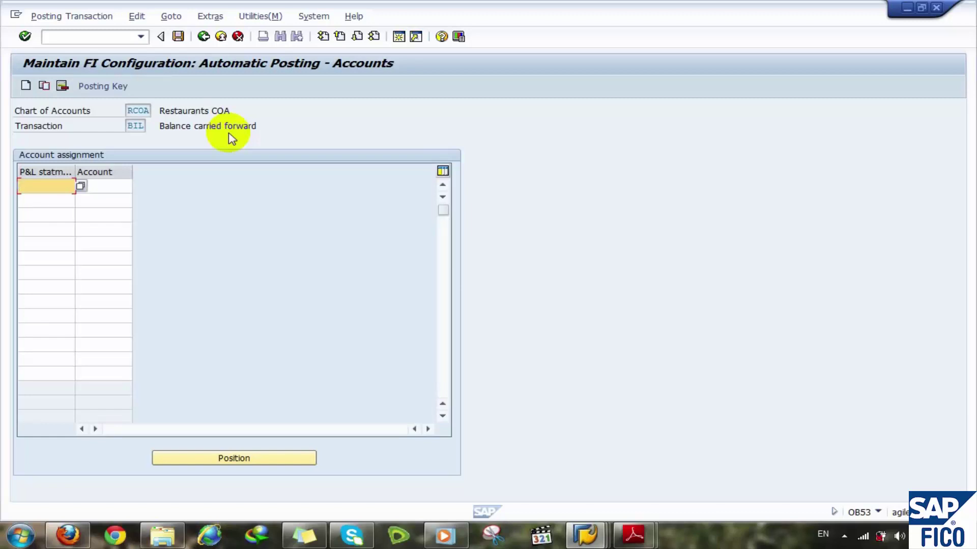
text(y)
key(BackSpace)
key(Down)
key(Down)
key(Return)
click(104, 185)
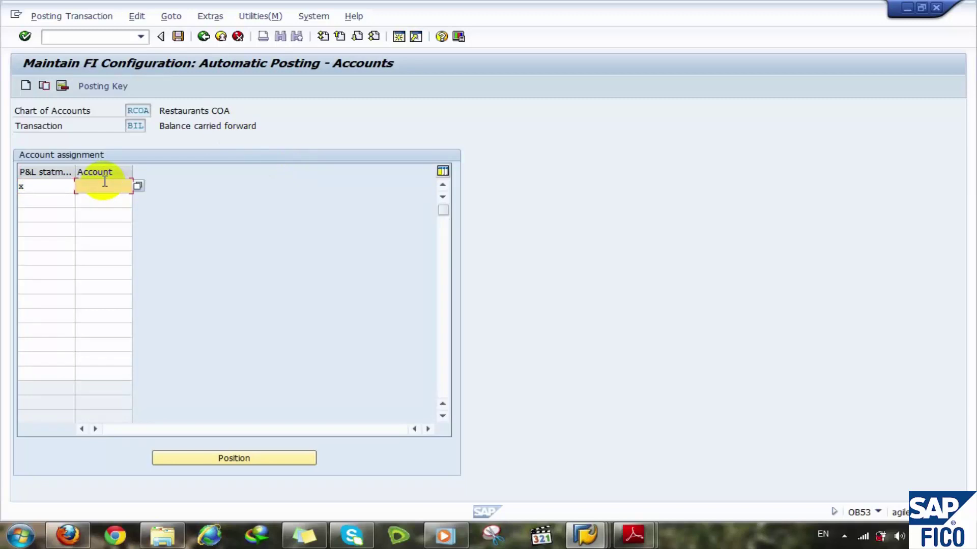
text(8)
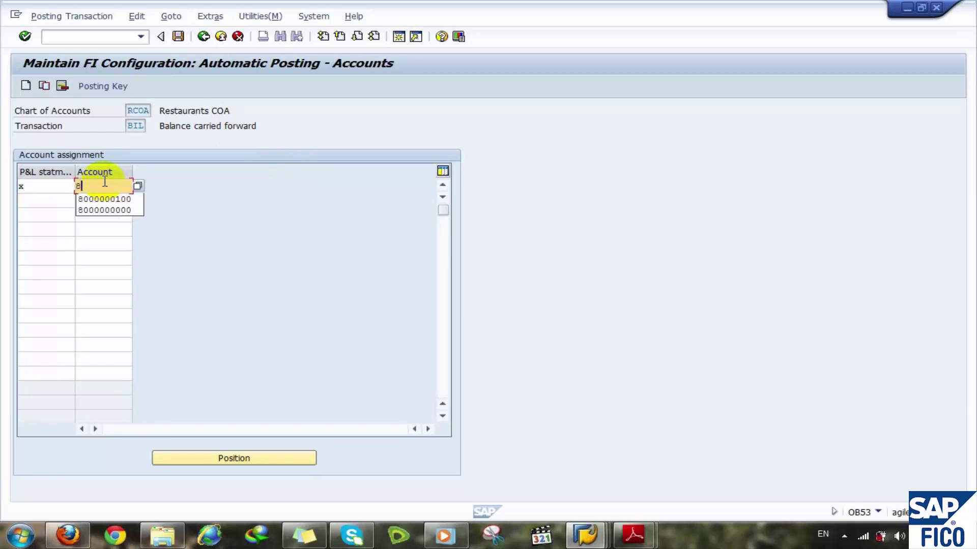
key(Down)
key(Down)
key(Return)
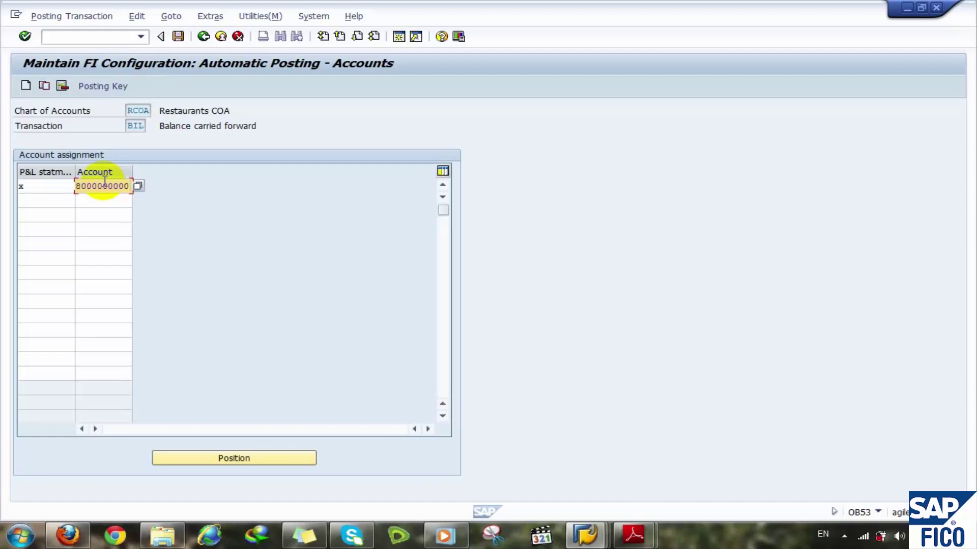
Go to the posting keys for the BIL transaction, saving the account assignment in the FI - CO customizing request
click(97, 88)
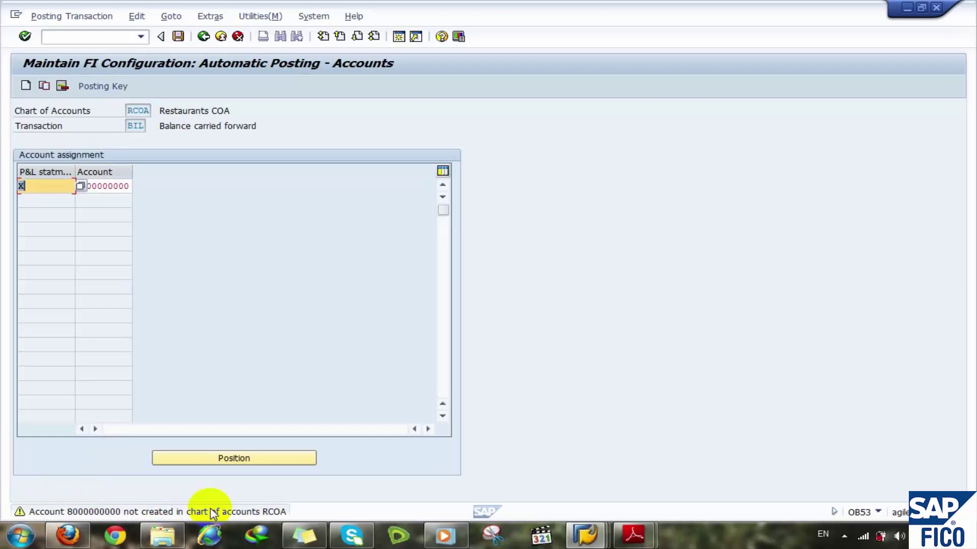
key(Return)
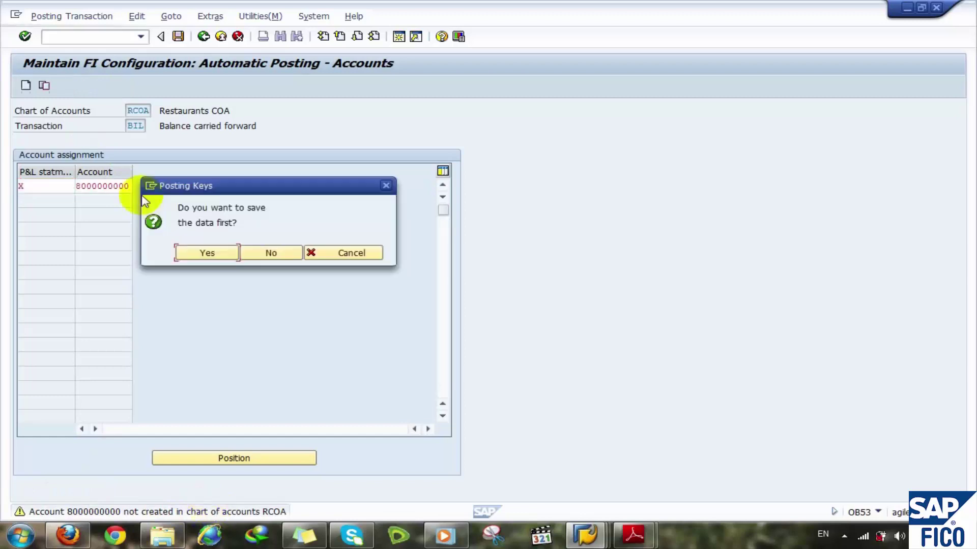
click(209, 250)
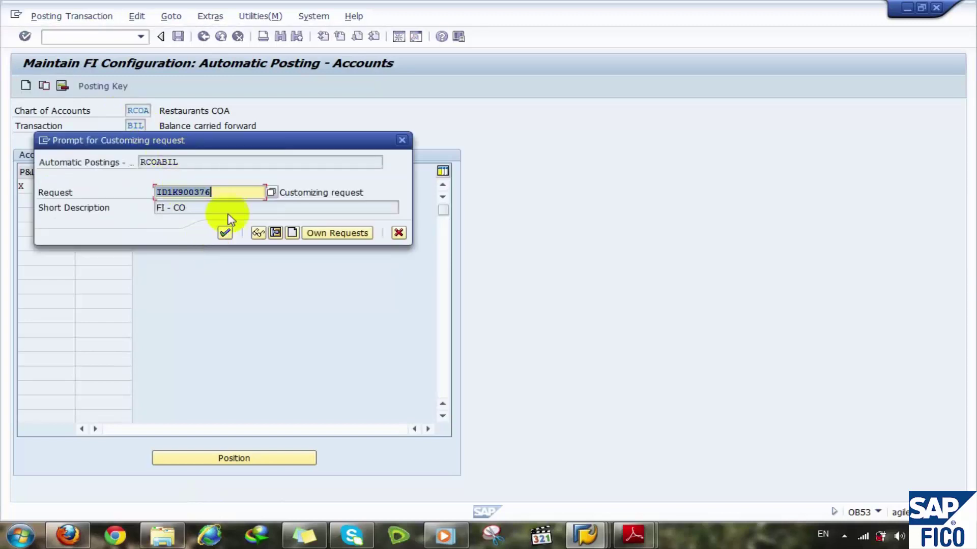
click(224, 232)
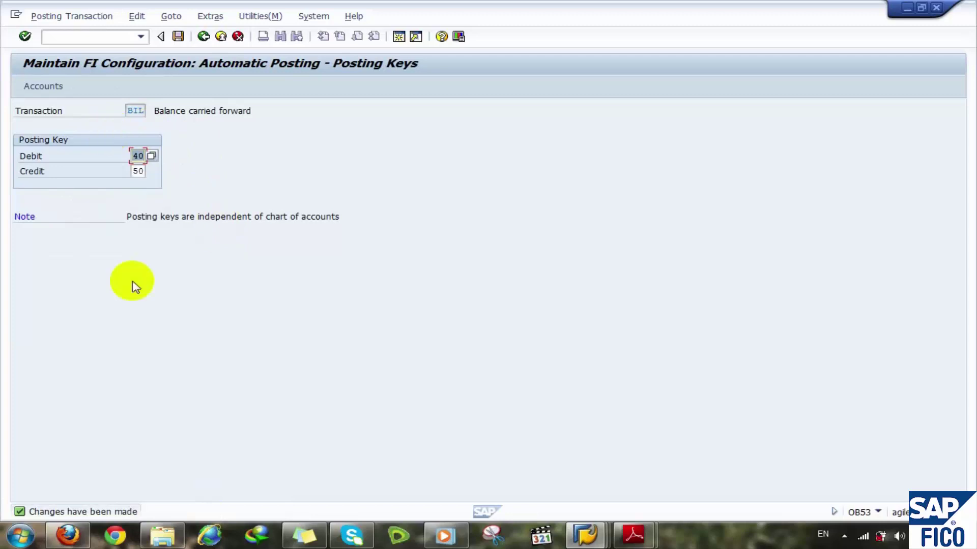
Clear the credit posting key, save the change in the customizing request and return to the account assignments
click(137, 171)
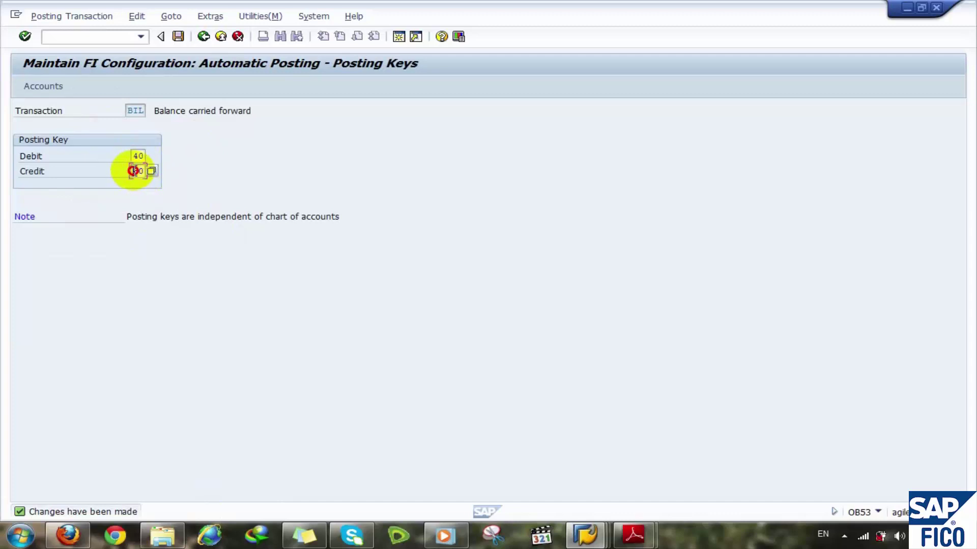
key(BackSpace)
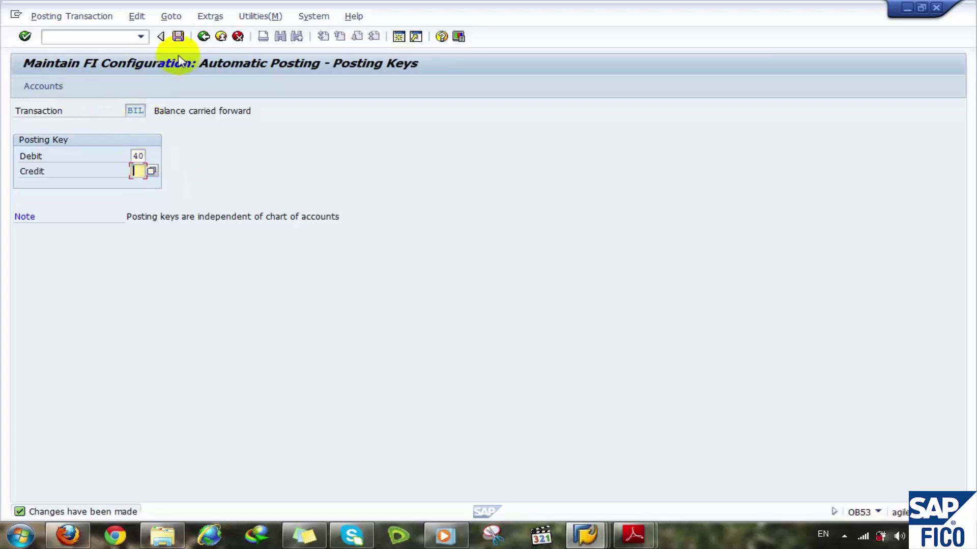
click(80, 87)
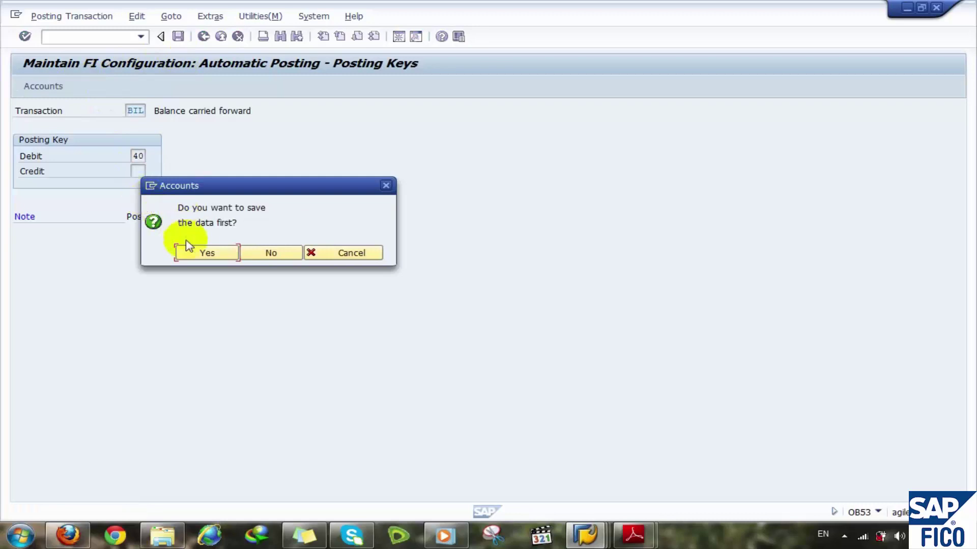
click(206, 253)
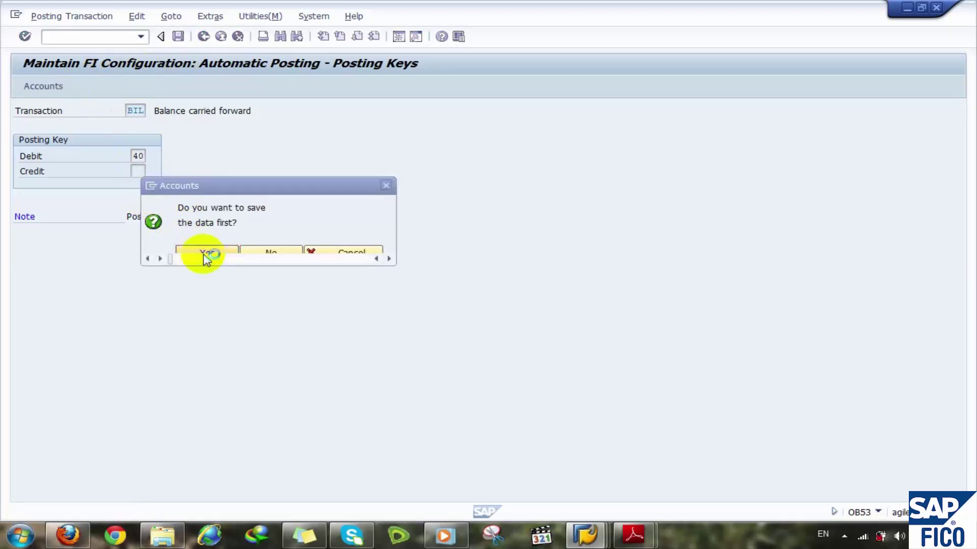
click(224, 233)
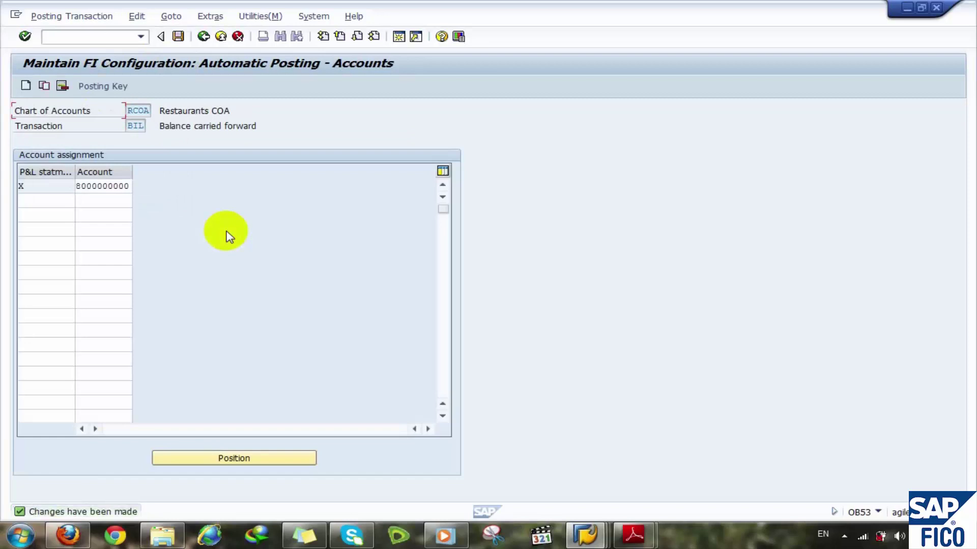
click(51, 199)
key(BackSpace)
text(y)
click(106, 201)
key(BackSpace)
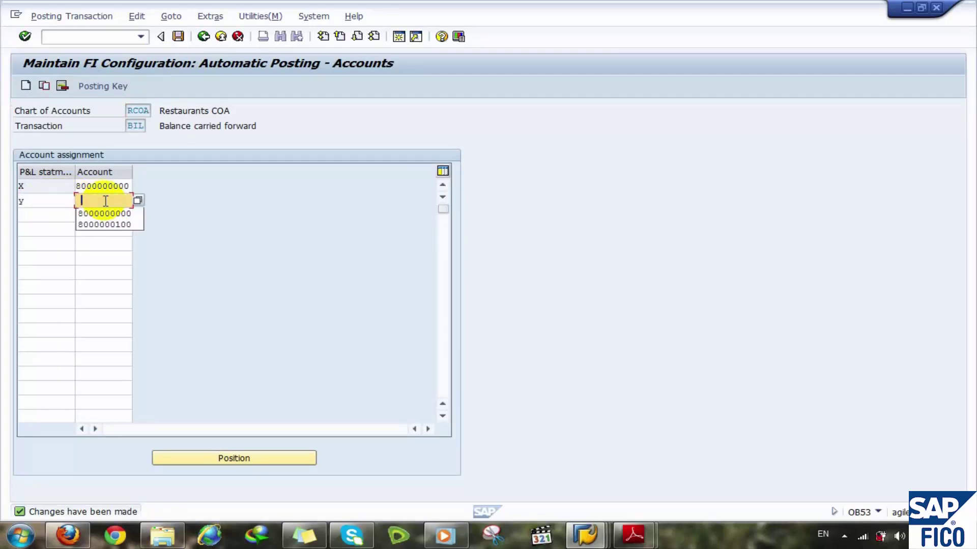
key(Down)
key(Return)
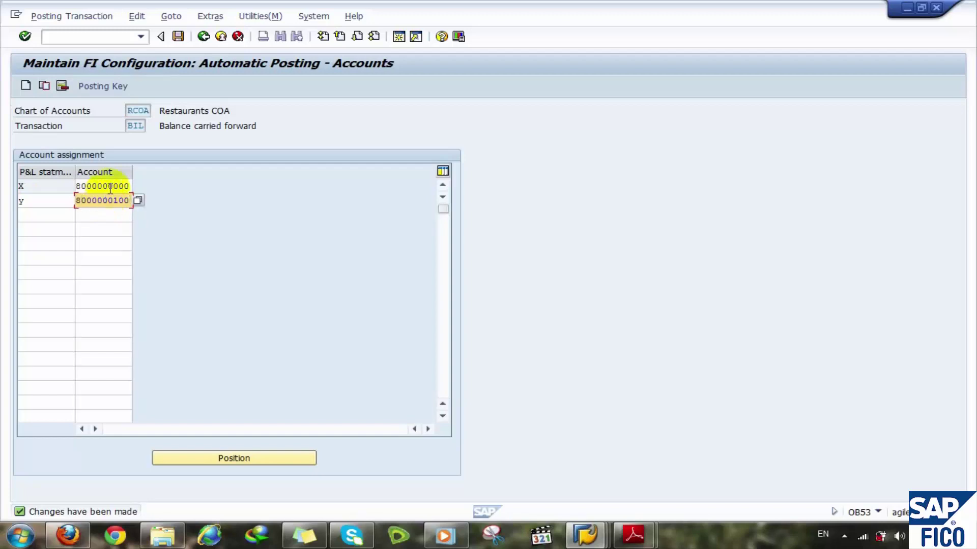
click(111, 186)
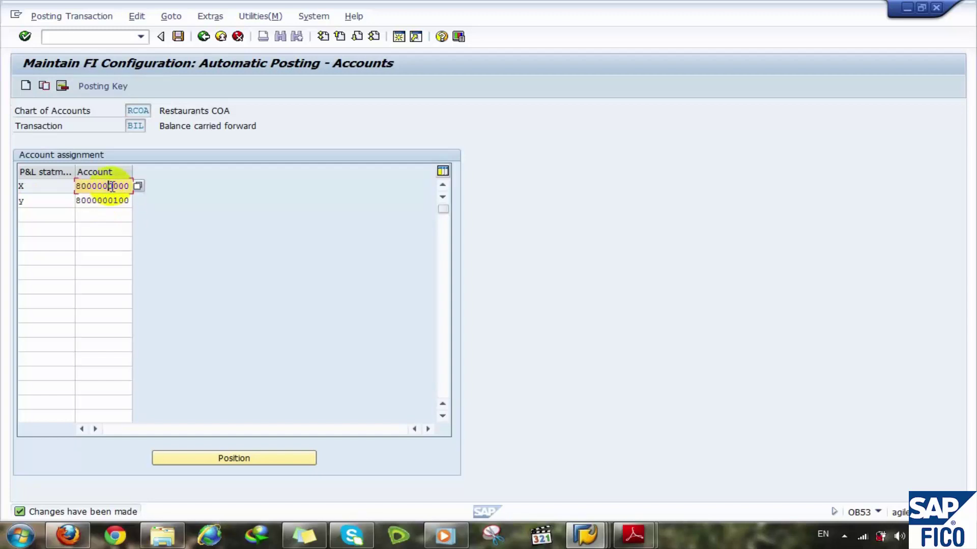
click(112, 201)
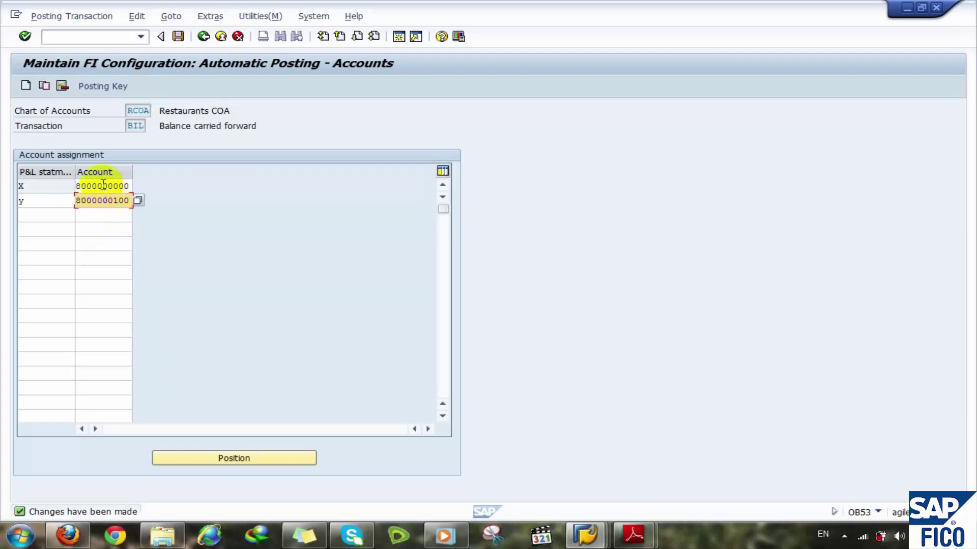
Go to the BIL posting keys, saving the account assignments in the FI - CO customizing request
click(94, 89)
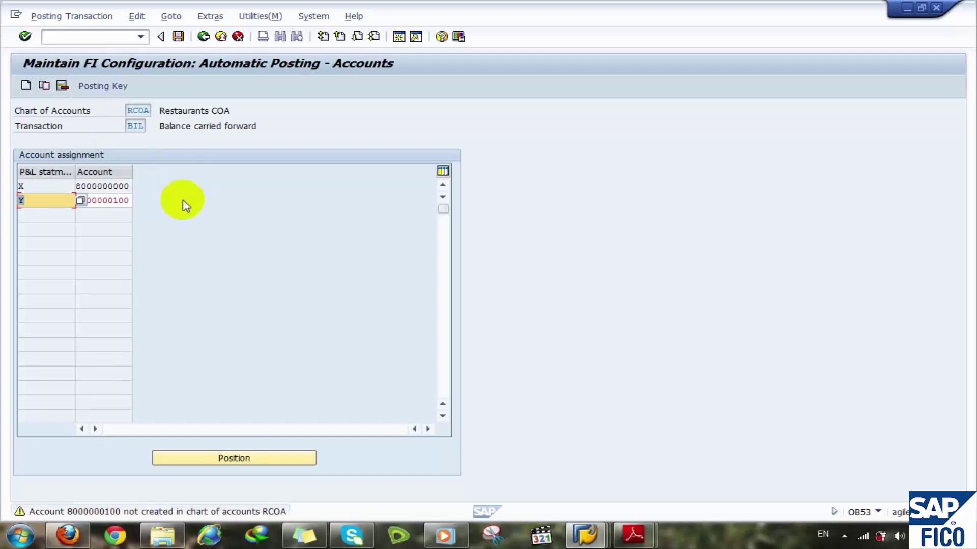
key(F7)
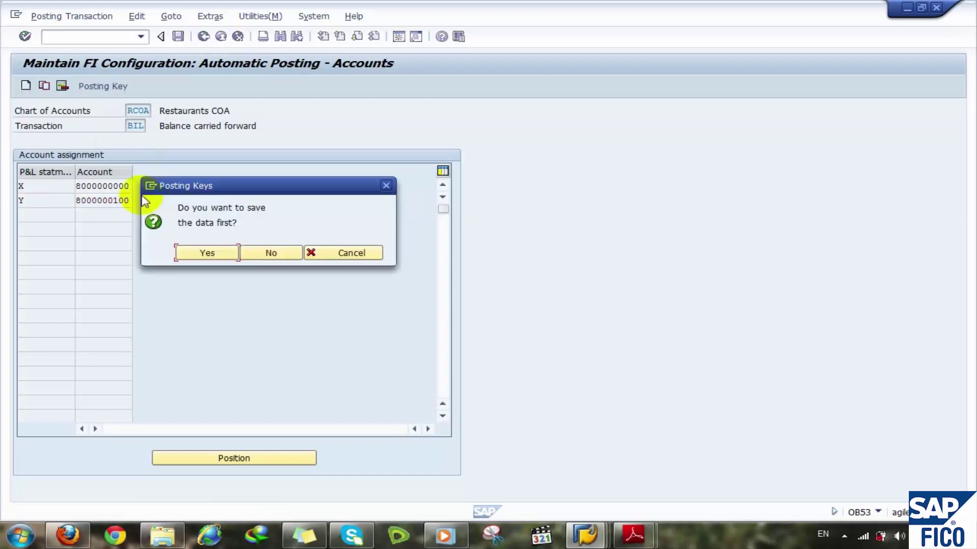
click(202, 252)
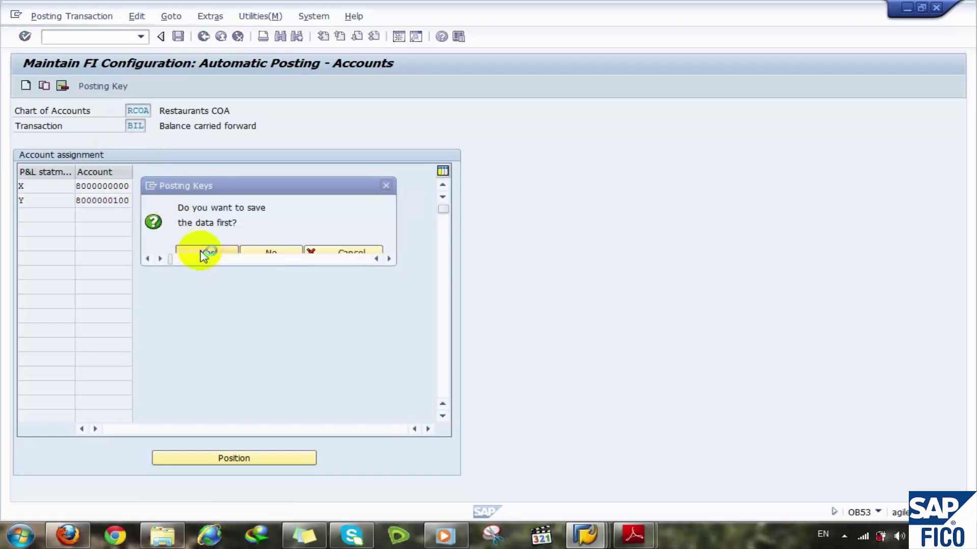
click(224, 233)
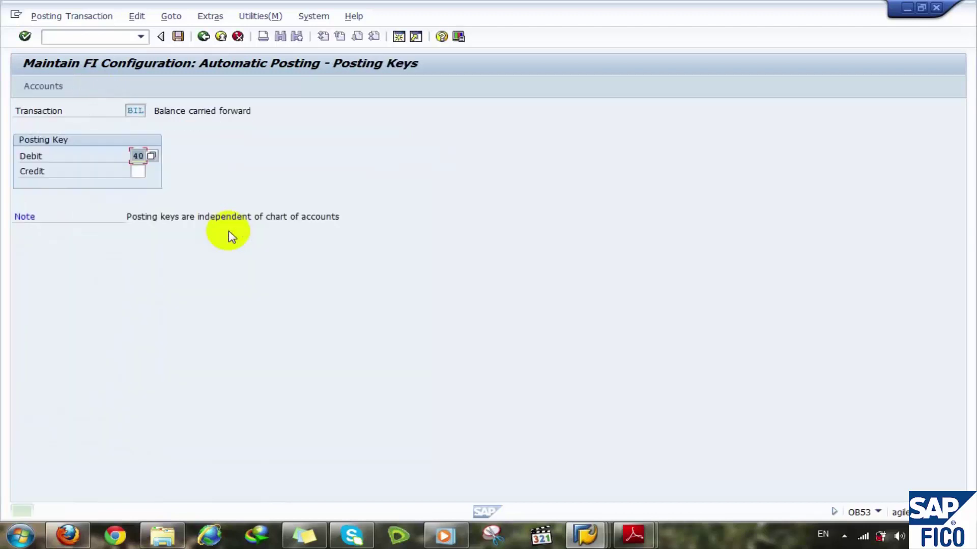
Set the credit posting key for transaction BIL to 50 and clear the debit posting key
click(135, 170)
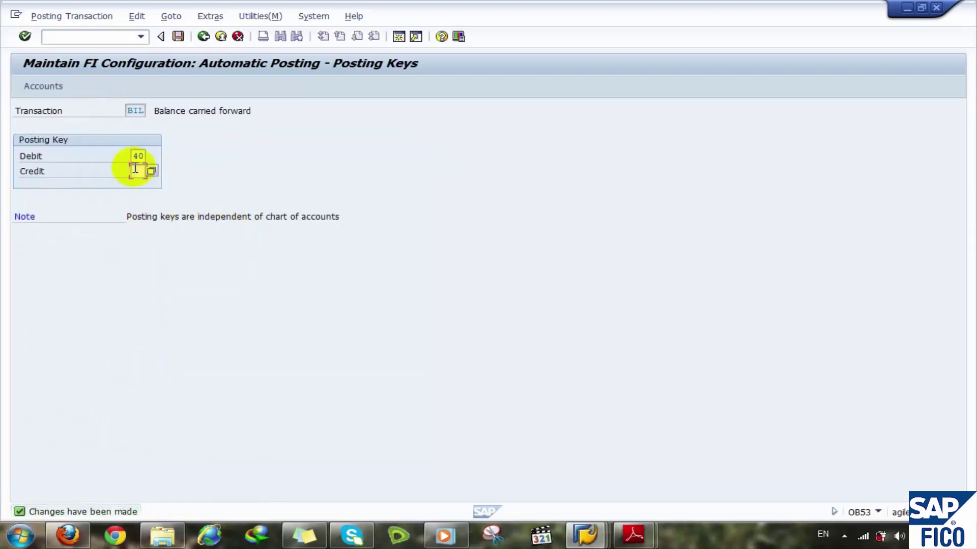
text(50)
drag(136, 154, 153, 155)
key(BackSpace)
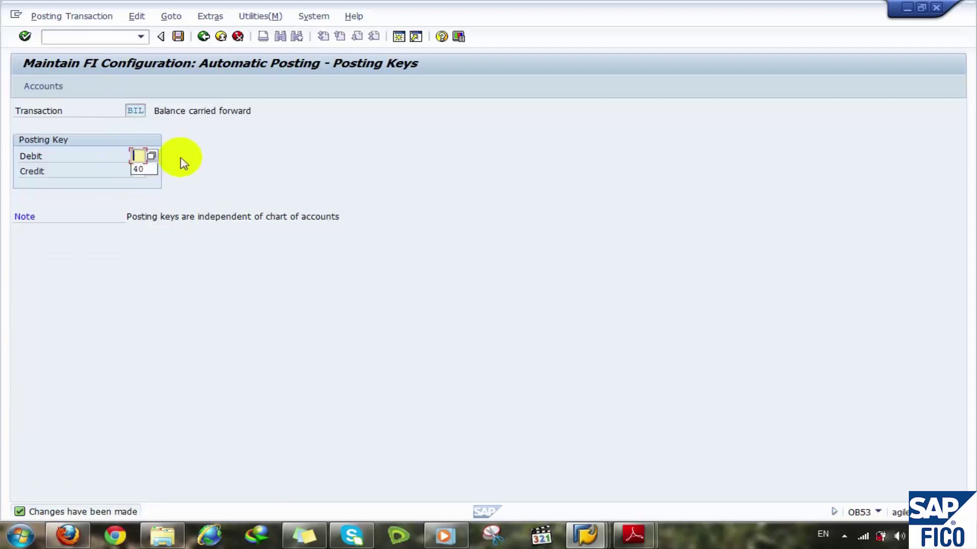
click(216, 170)
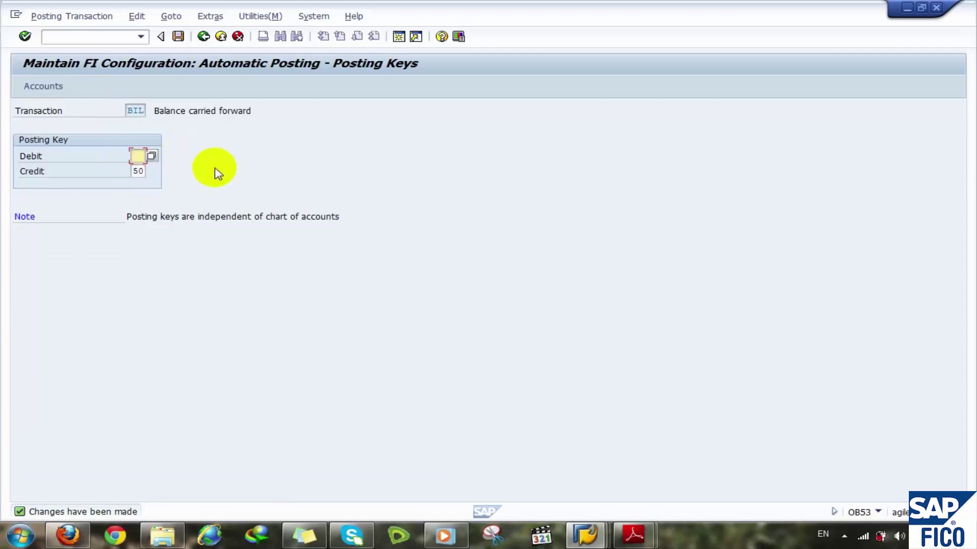
key(Return)
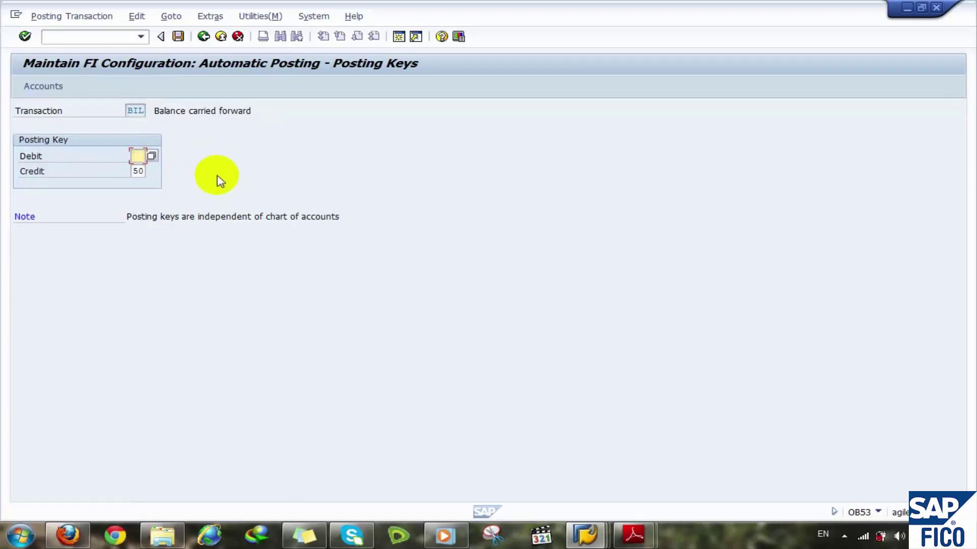
click(135, 170)
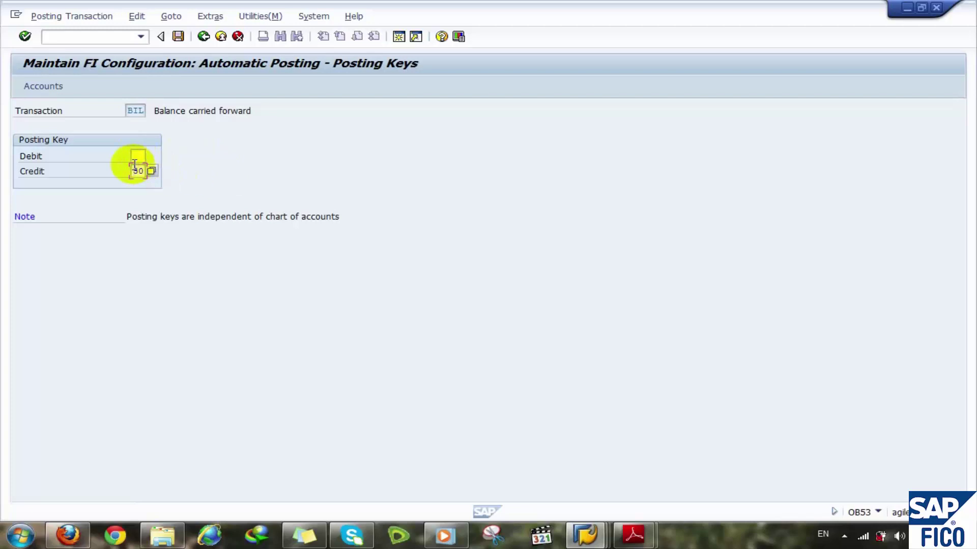
click(136, 156)
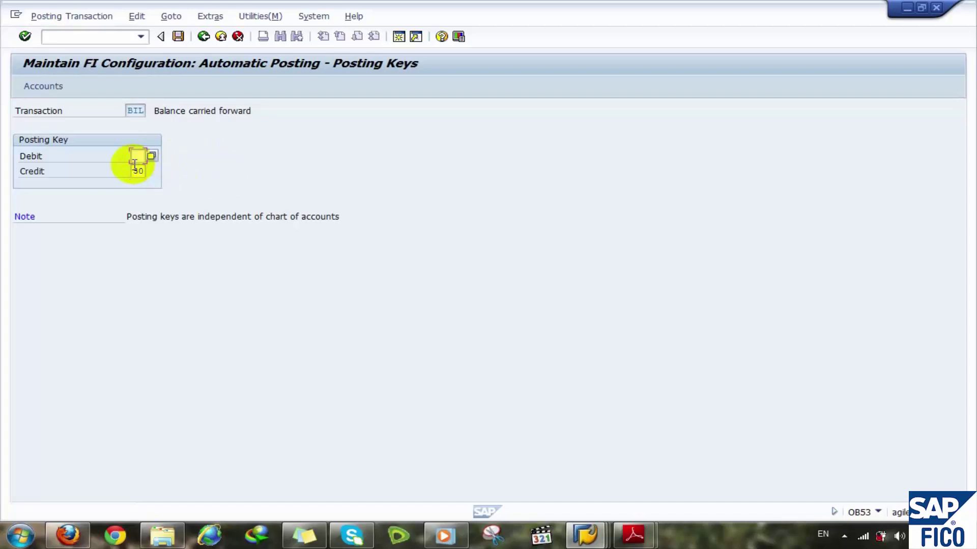
Return to the account assignments, saving the posting keys in the FI - CO customizing request
click(60, 89)
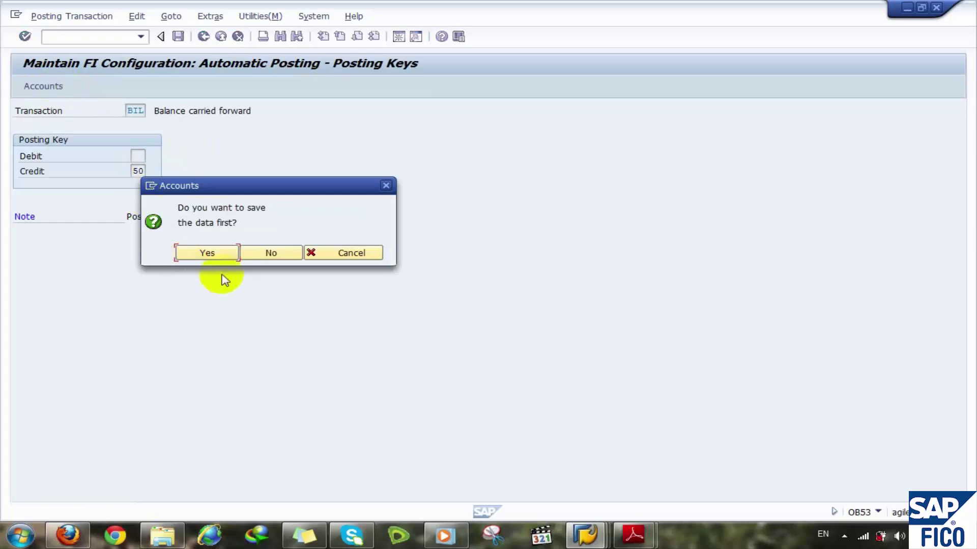
click(210, 252)
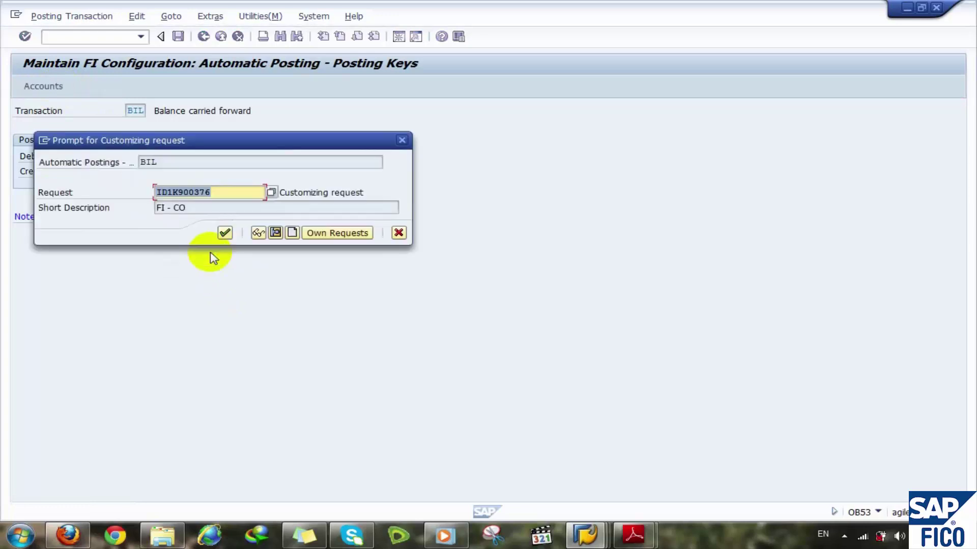
click(224, 233)
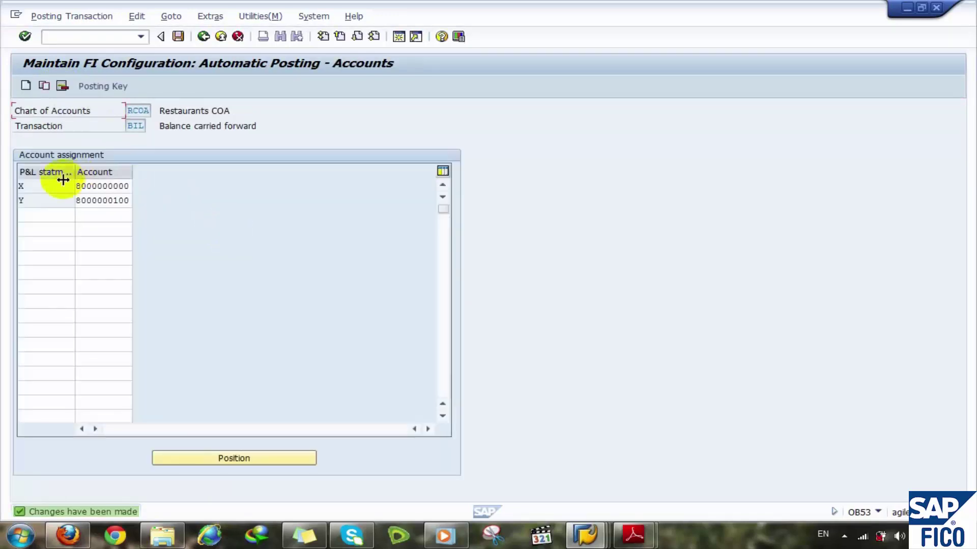
Delete the account assignment row for P&L statement account type Y
click(46, 188)
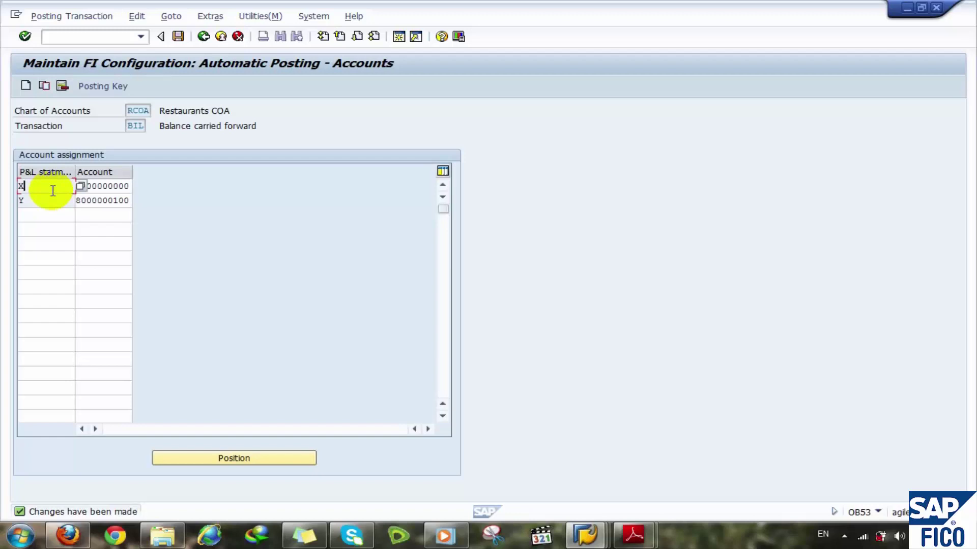
click(43, 202)
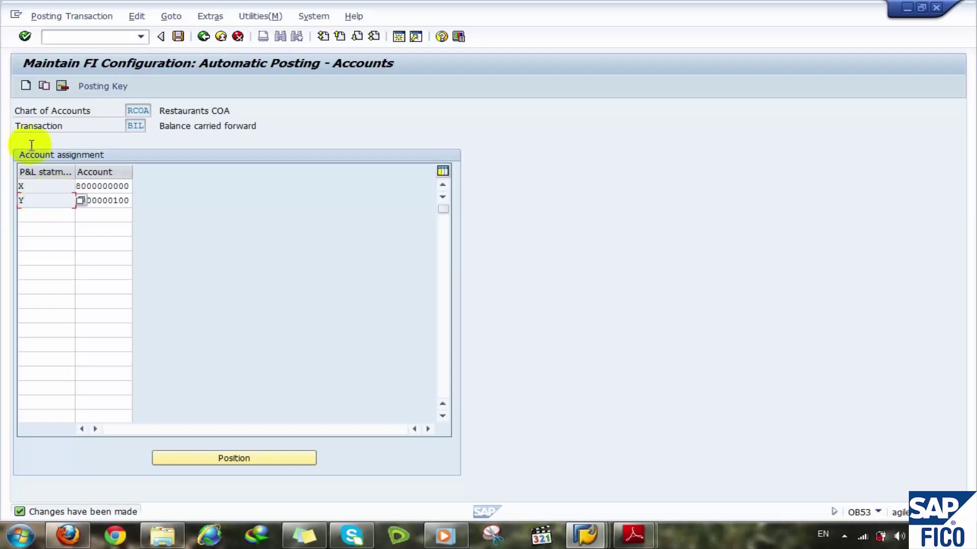
click(62, 86)
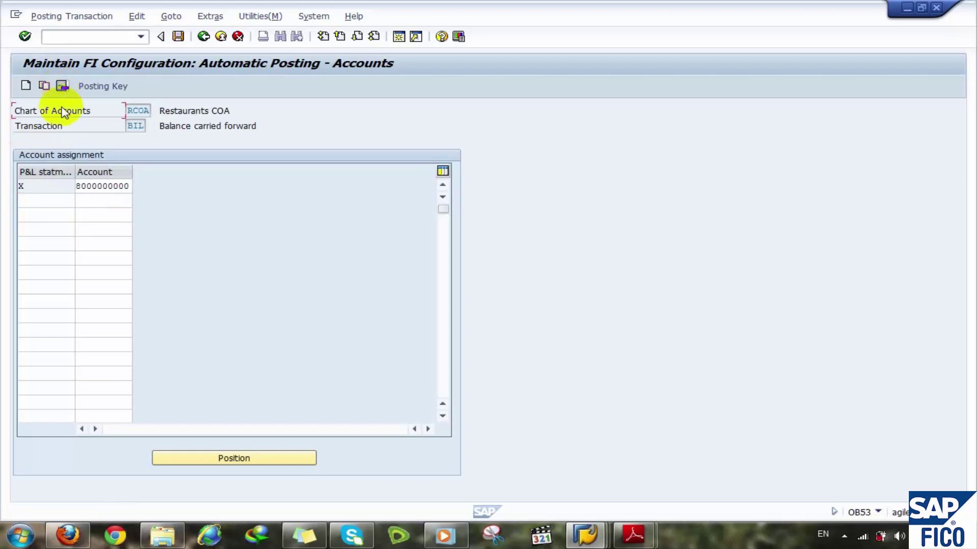
double_click(99, 186)
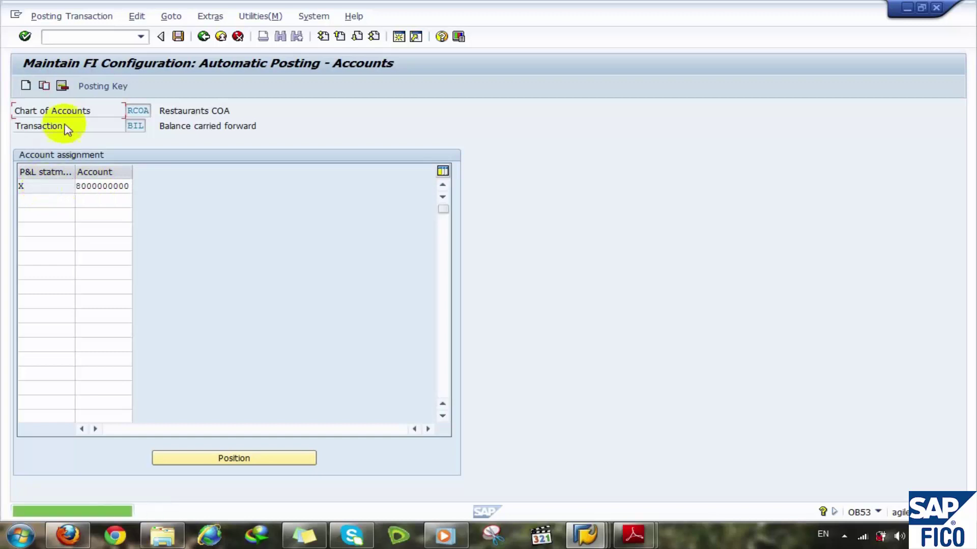
Save the remaining account assignment in the FI - CO customizing request and reopen the BIL posting keys
click(100, 87)
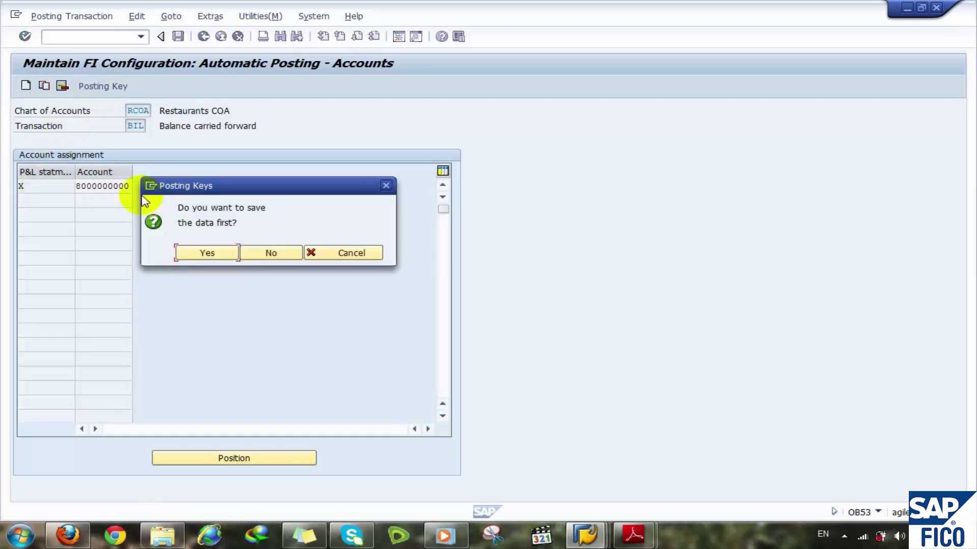
click(207, 252)
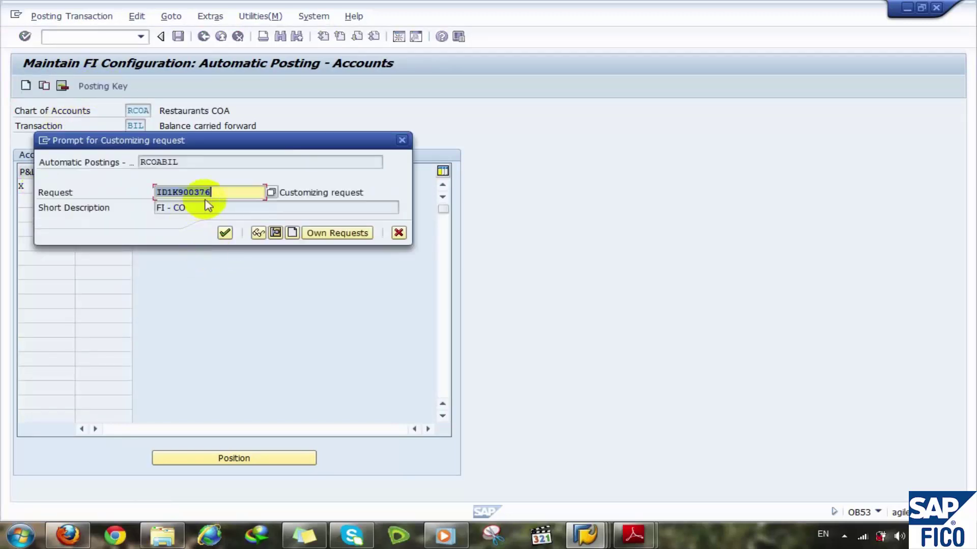
click(226, 233)
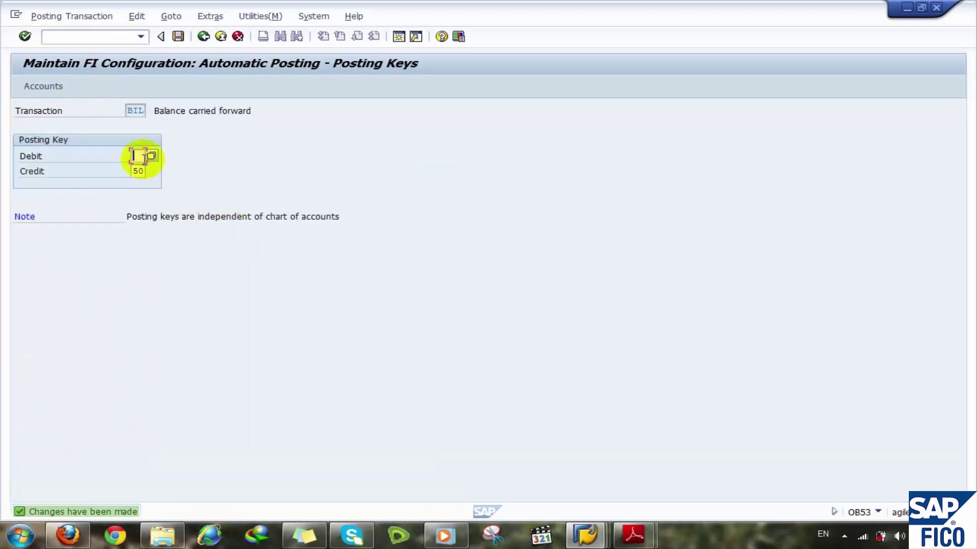
Set the debit posting key to 40, save it in the FI - CO customizing request and exit to the IMG structure
text(40)
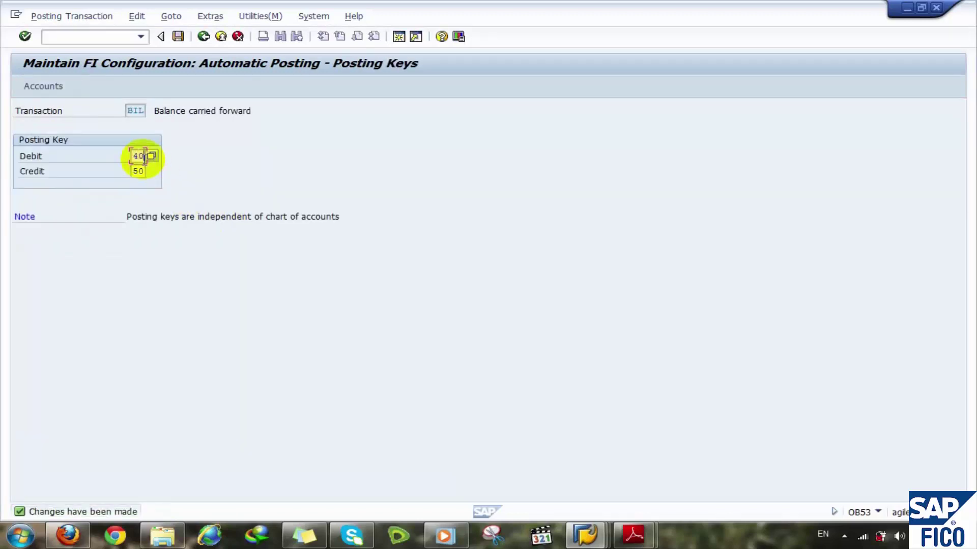
click(253, 183)
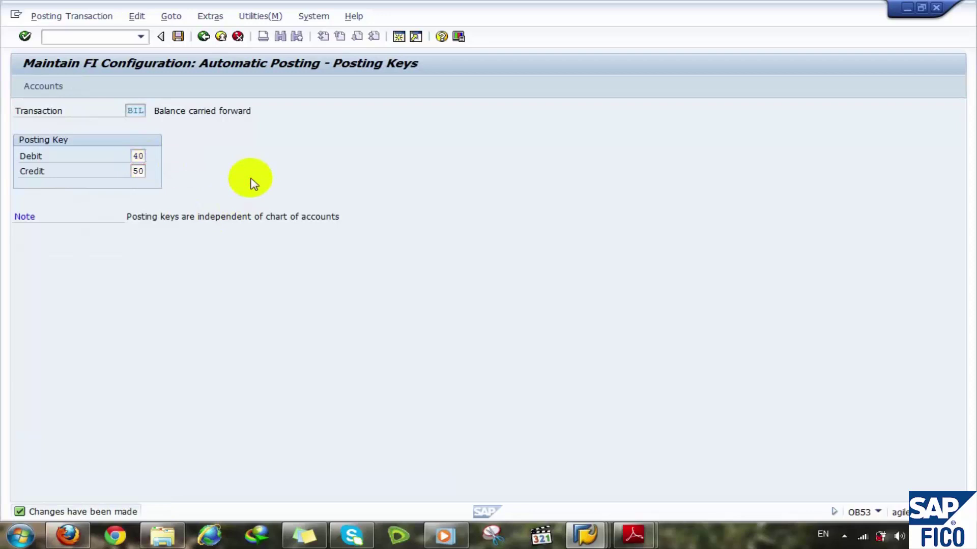
click(43, 86)
click(207, 253)
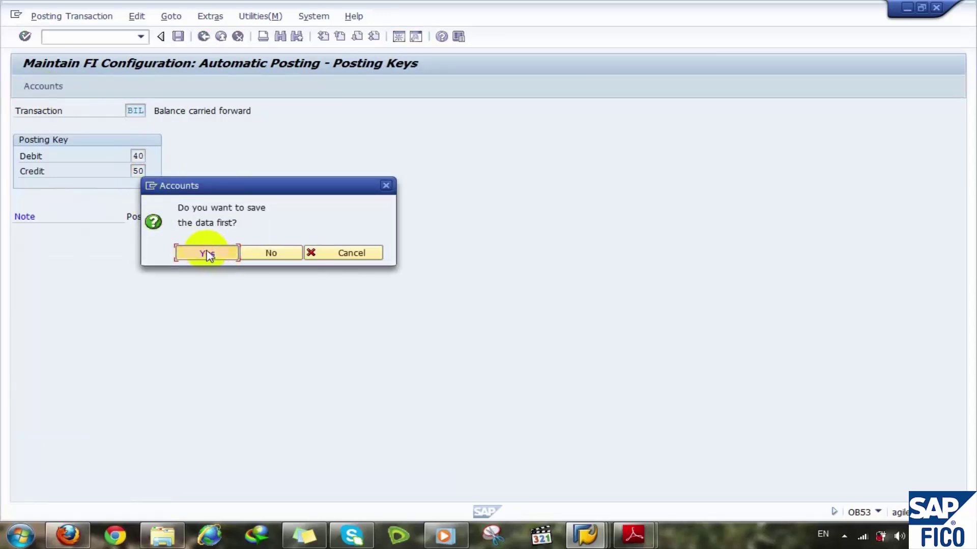
click(225, 232)
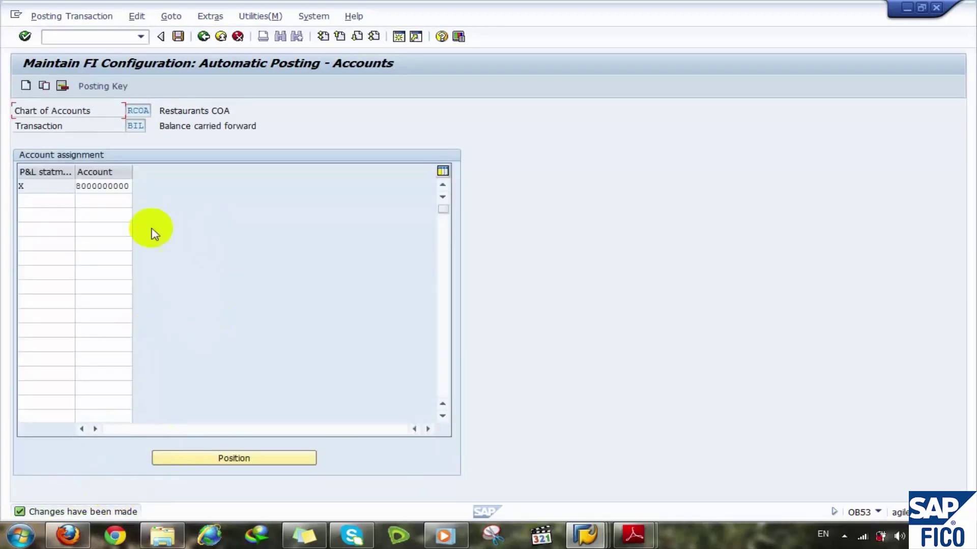
click(44, 185)
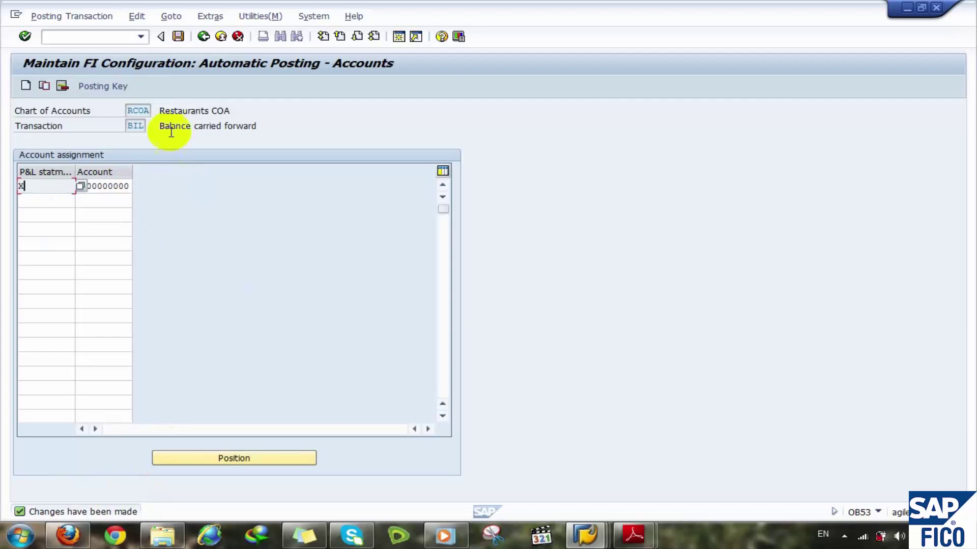
click(203, 36)
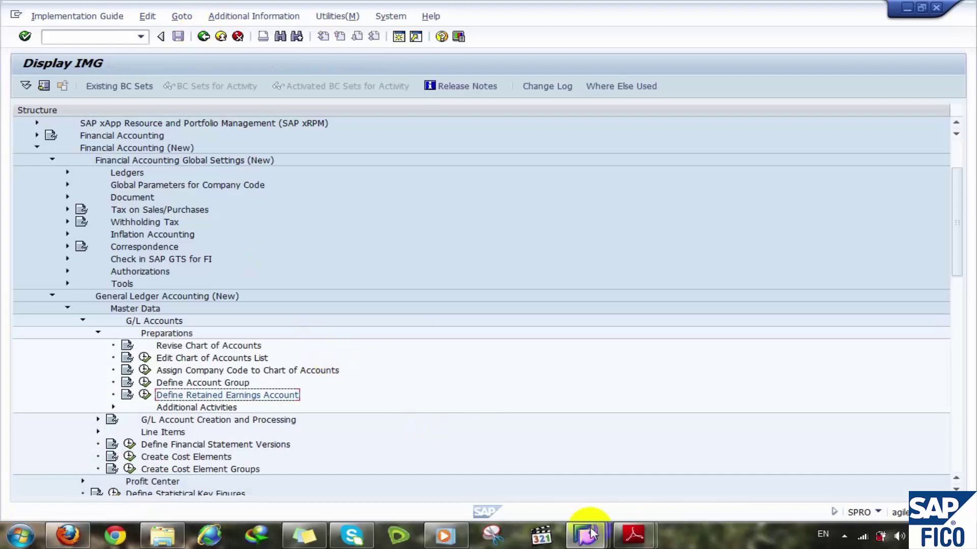
Switch to the SAP Config. Manual in Adobe Reader and go to section 8, Define Fiscal year Variant
click(633, 534)
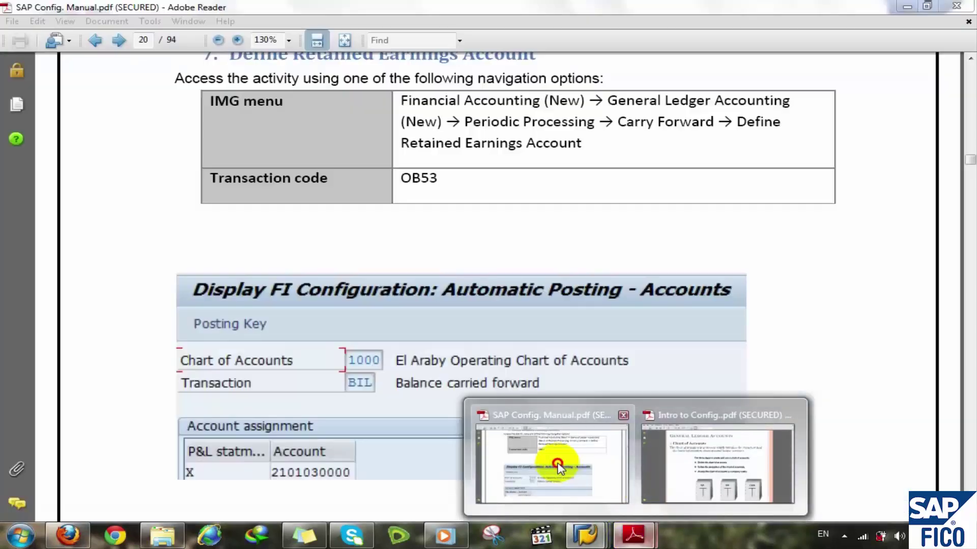
click(556, 461)
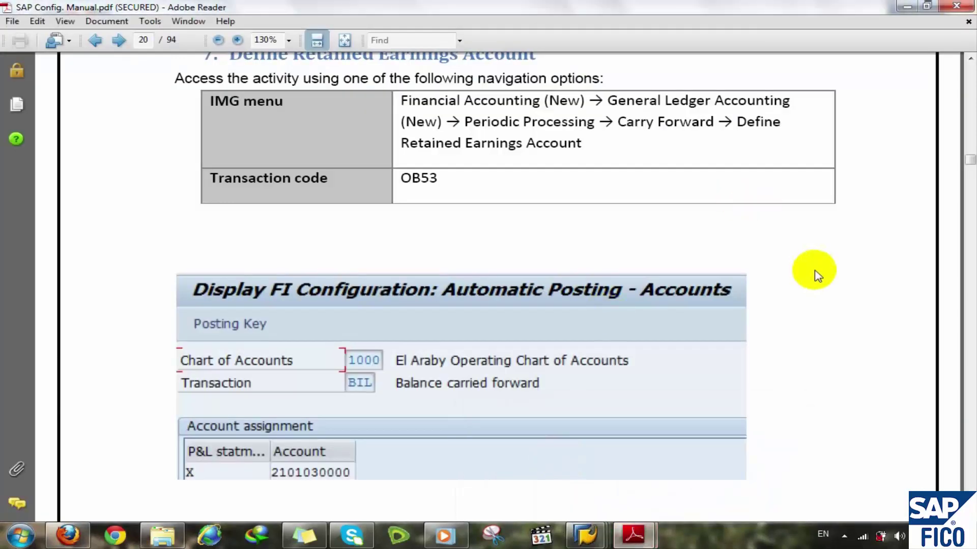
scroll(818, 276, down, 1)
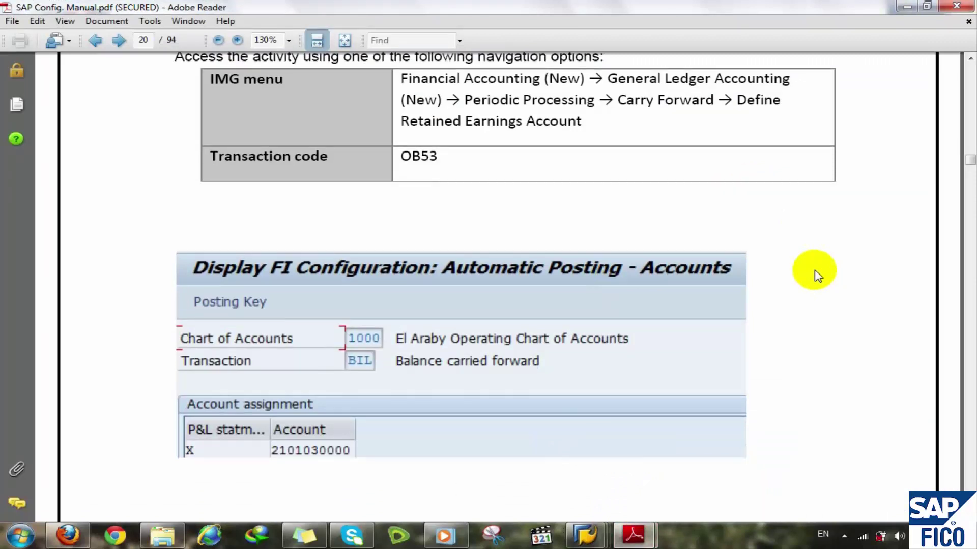
scroll(818, 276, down, 15)
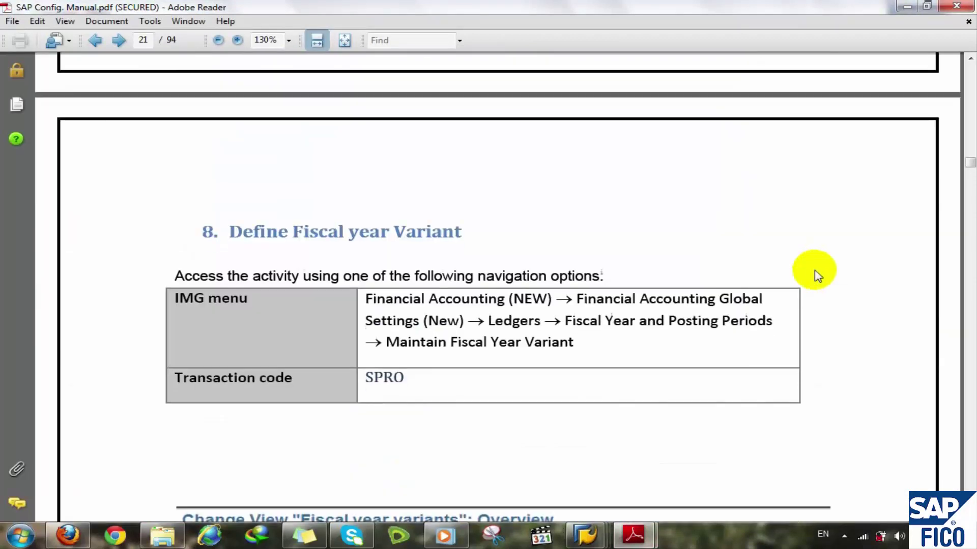
scroll(818, 276, down, 4)
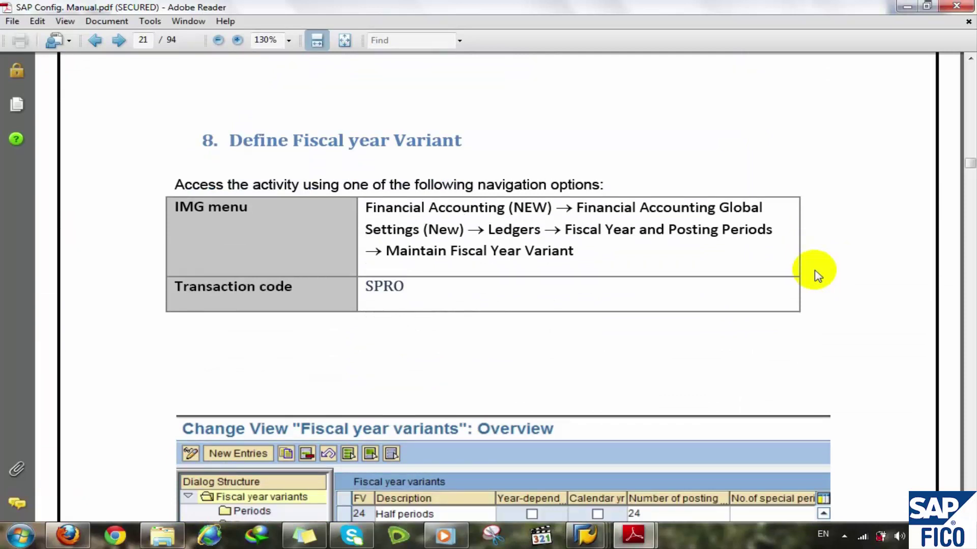
Read manual sections 8 and 9 on defining the fiscal year variant and assigning it to the company code
scroll(817, 276, down, 1)
scroll(817, 276, down, 2)
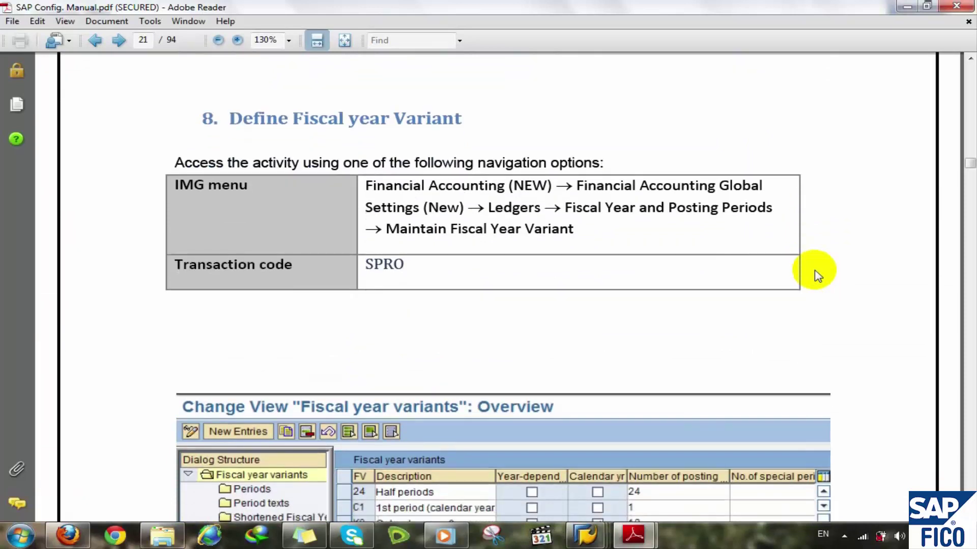
scroll(818, 276, down, 7)
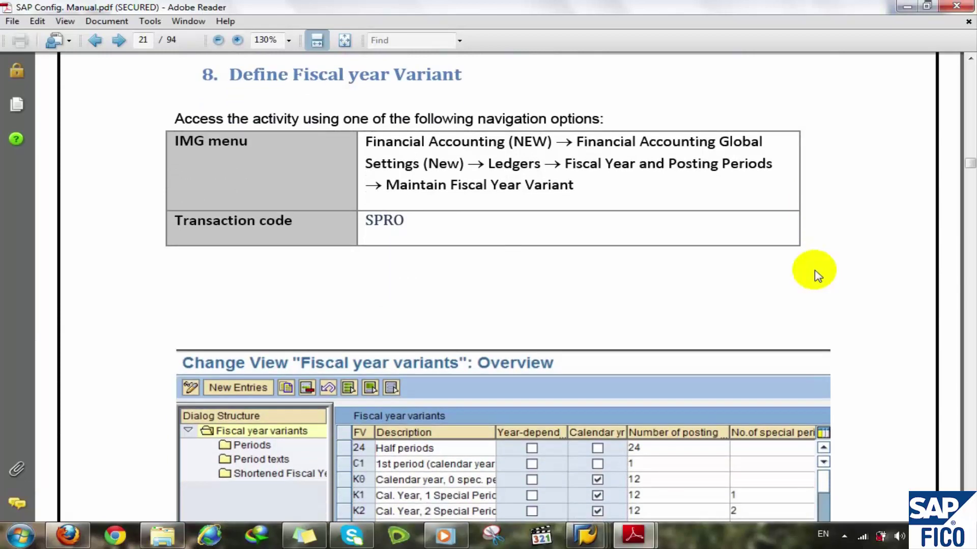
scroll(814, 270, down, 3)
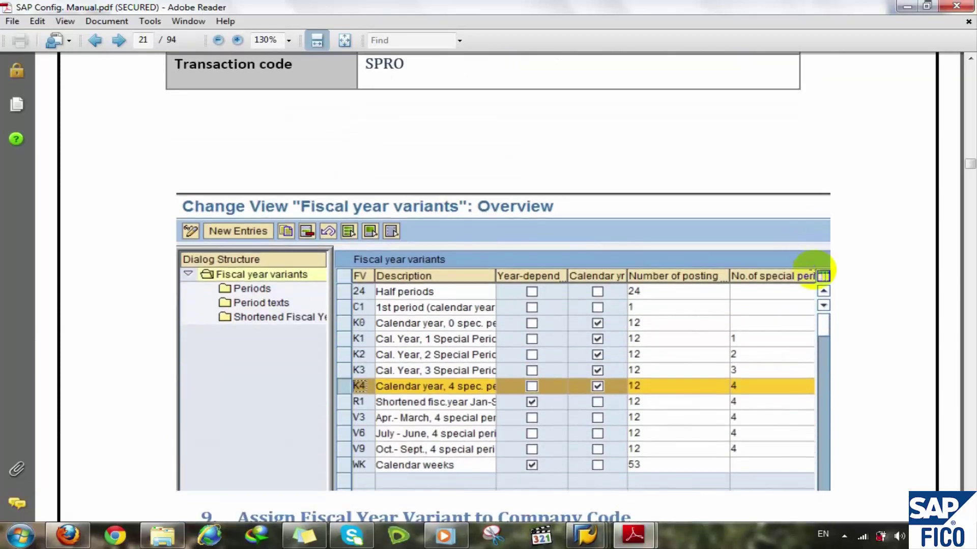
scroll(814, 273, down, 14)
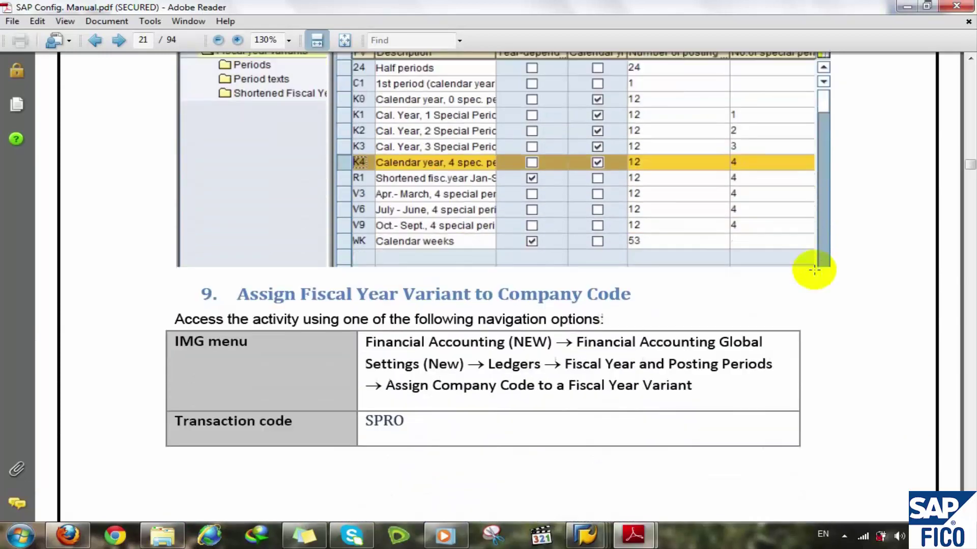
scroll(816, 274, down, 6)
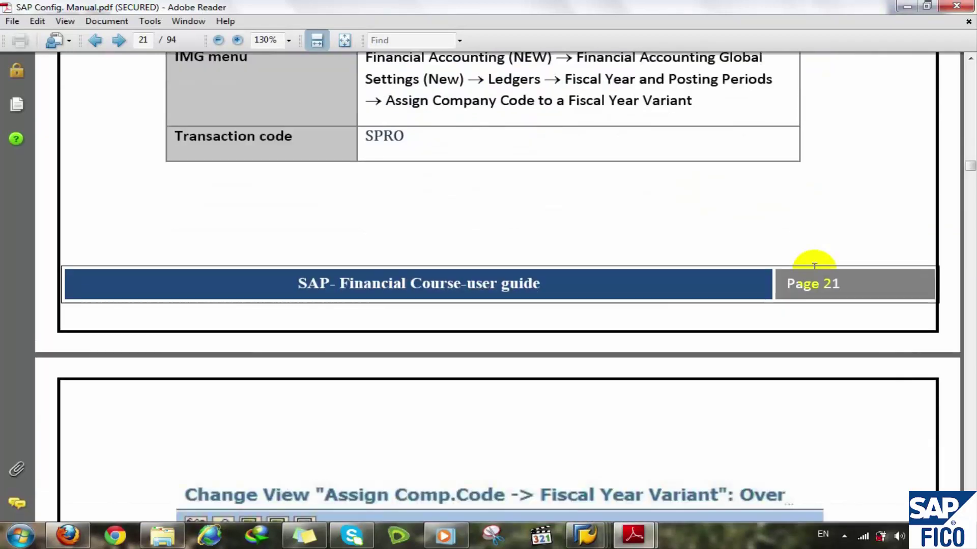
scroll(813, 273, down, 16)
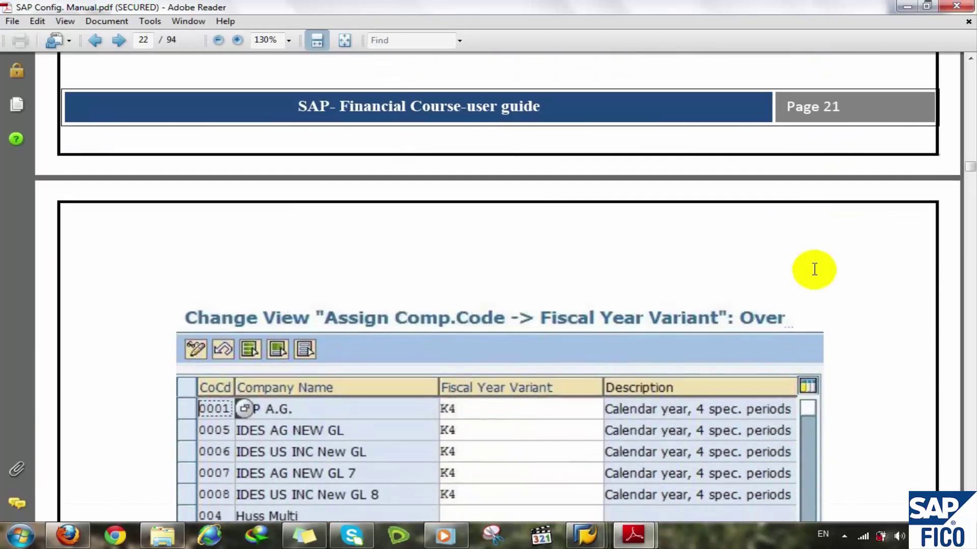
scroll(815, 270, down, 12)
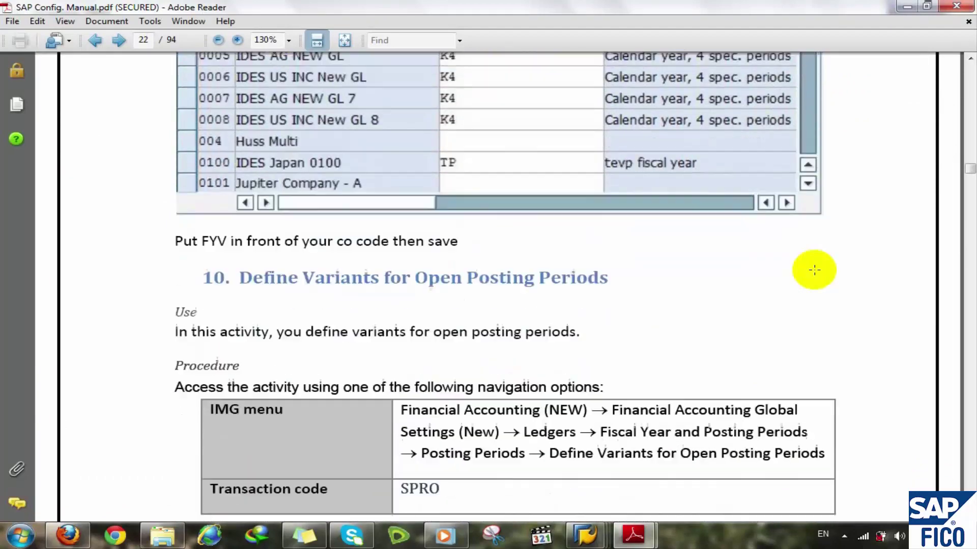
Read sections 10 to 12 on posting period variants and open and close posting periods, ending at section 13, Define Document Number Ranges for Entry View
scroll(816, 275, down, 5)
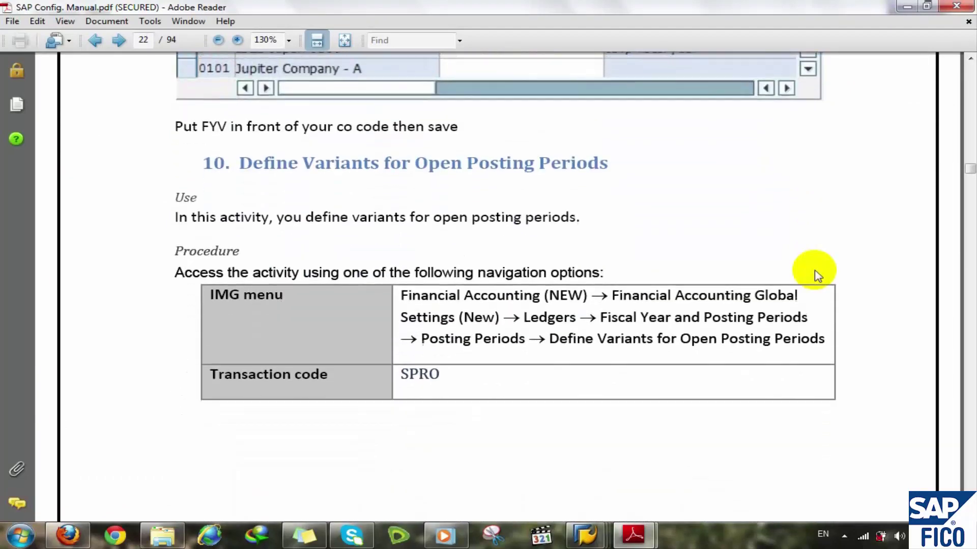
scroll(814, 270, down, 1)
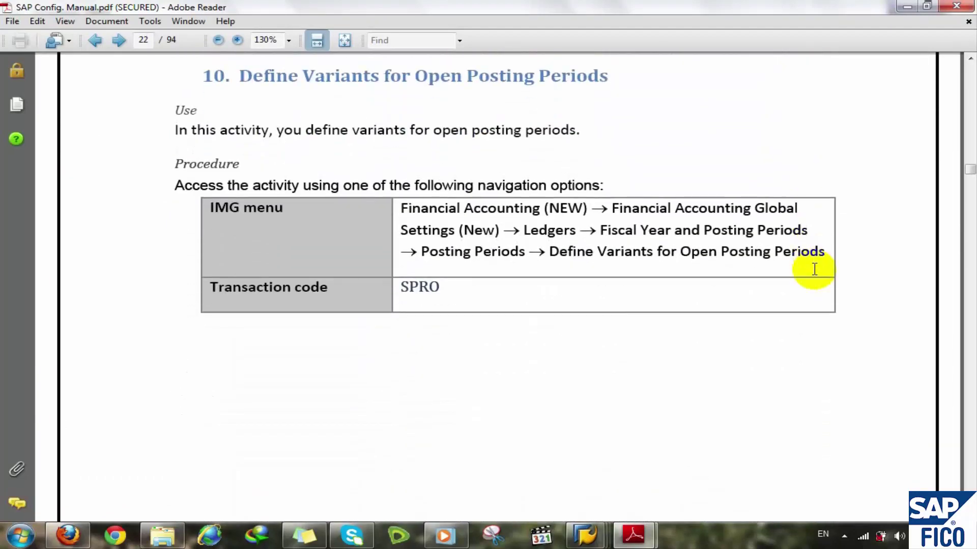
scroll(814, 269, down, 4)
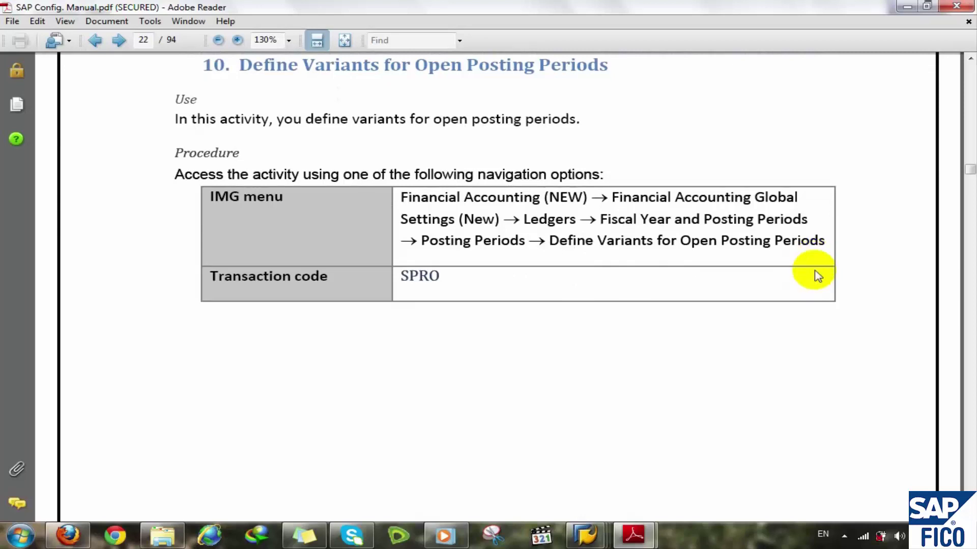
scroll(816, 275, down, 20)
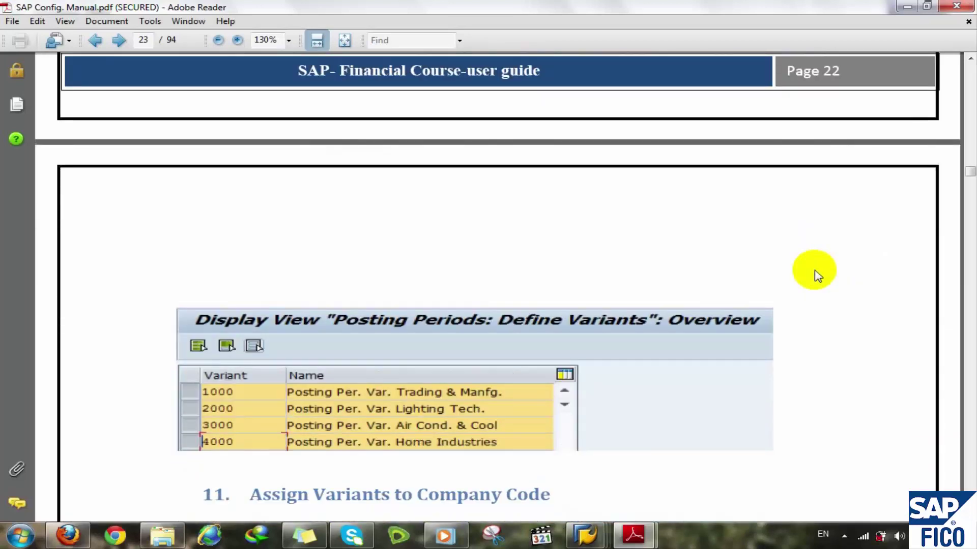
scroll(815, 270, down, 5)
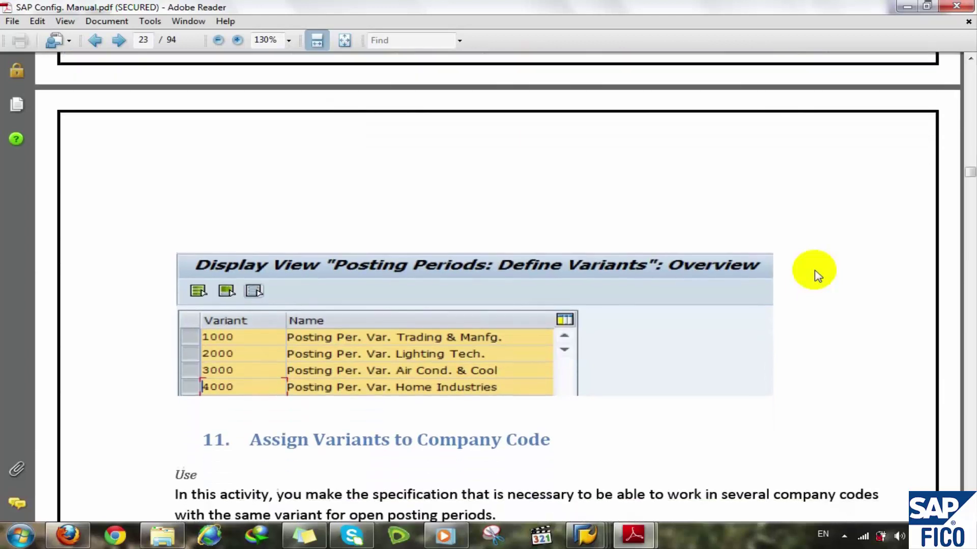
scroll(817, 274, down, 10)
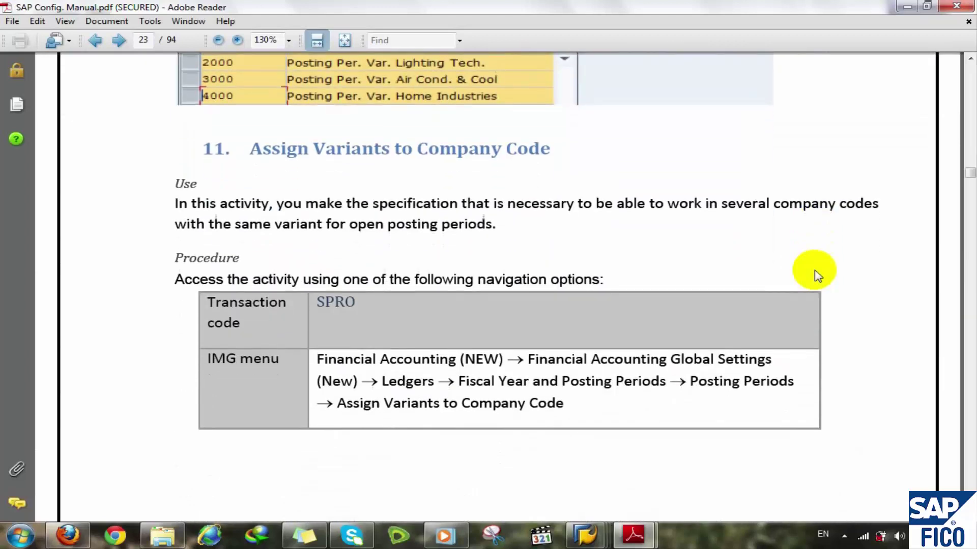
scroll(816, 275, down, 5)
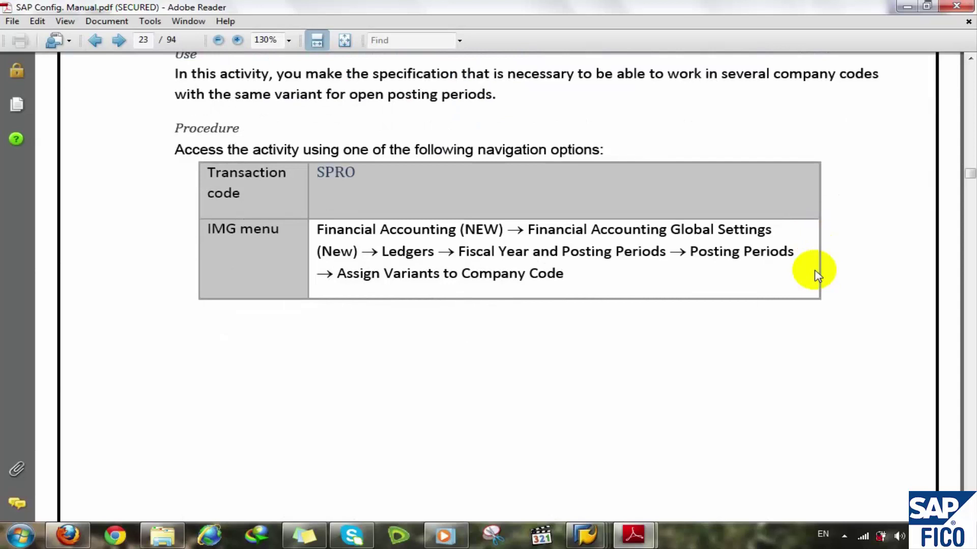
scroll(815, 270, down, 14)
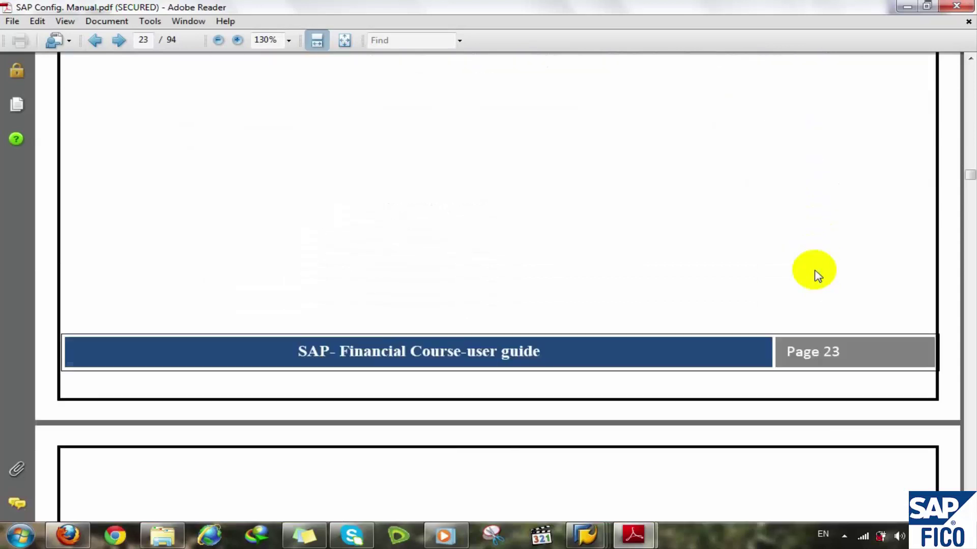
scroll(815, 271, down, 11)
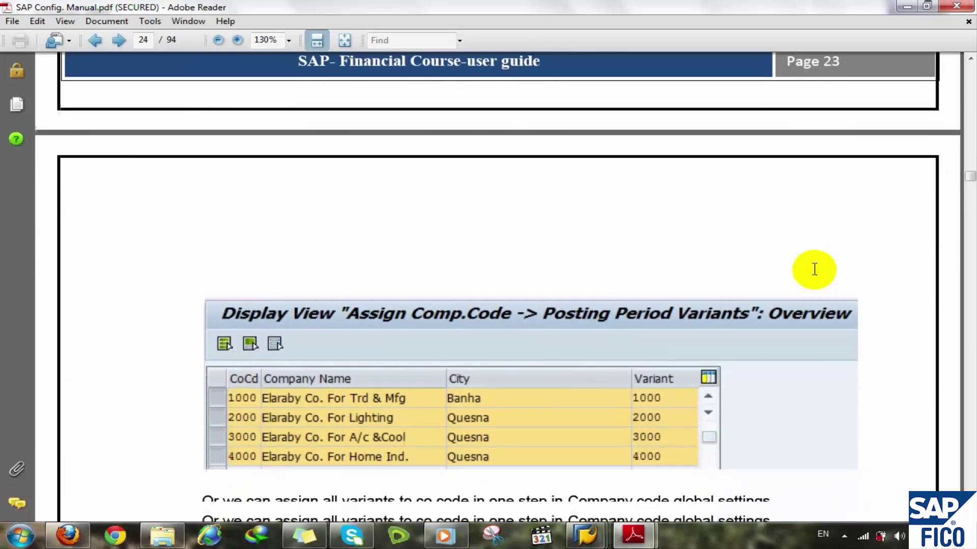
scroll(814, 269, down, 4)
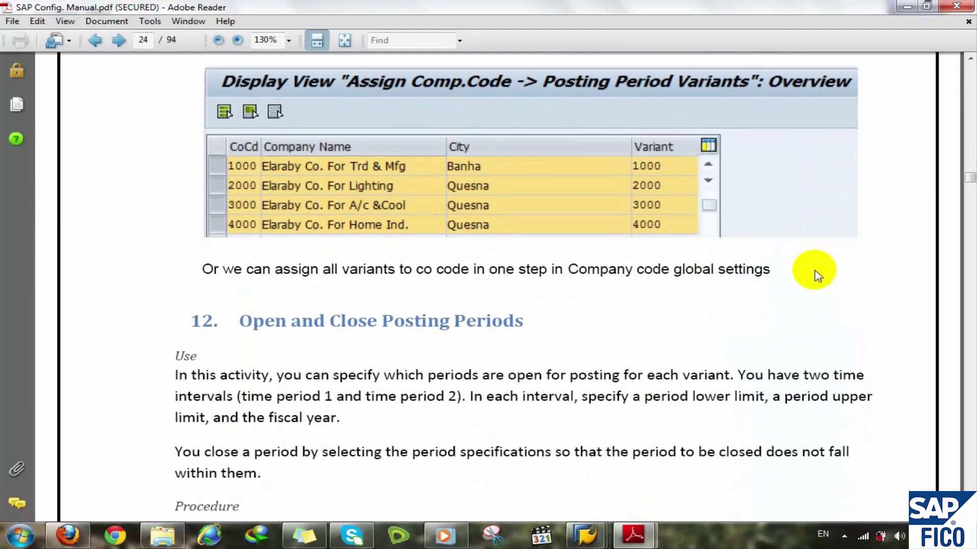
scroll(814, 273, down, 7)
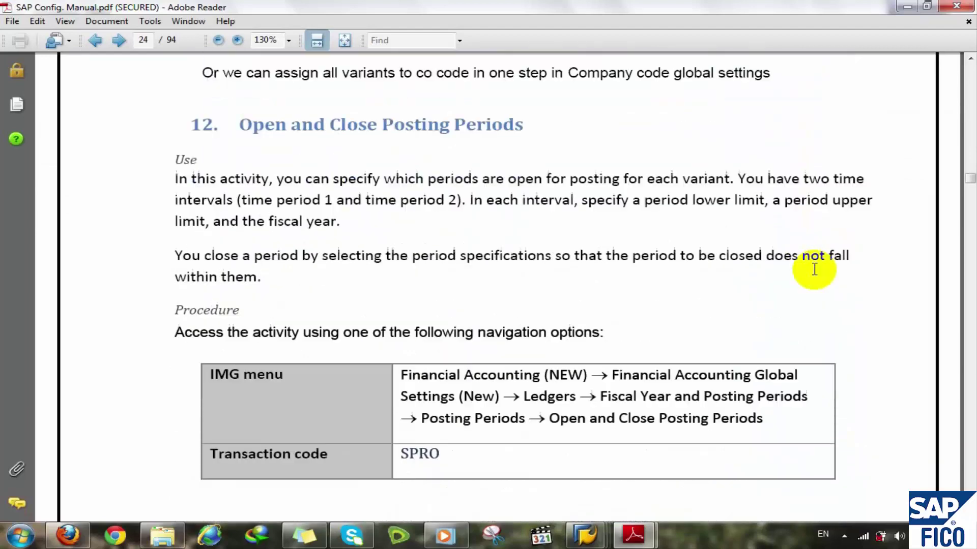
scroll(814, 269, down, 20)
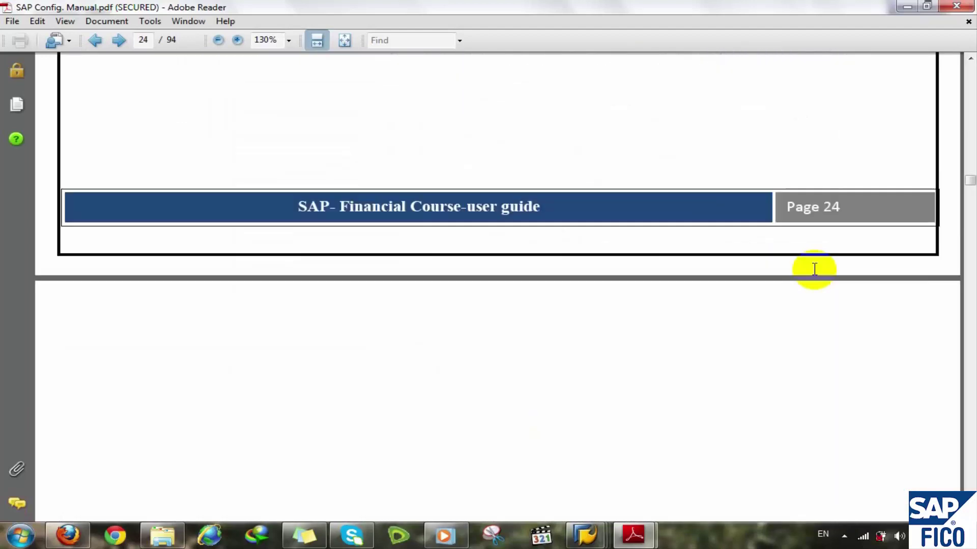
scroll(814, 269, down, 2)
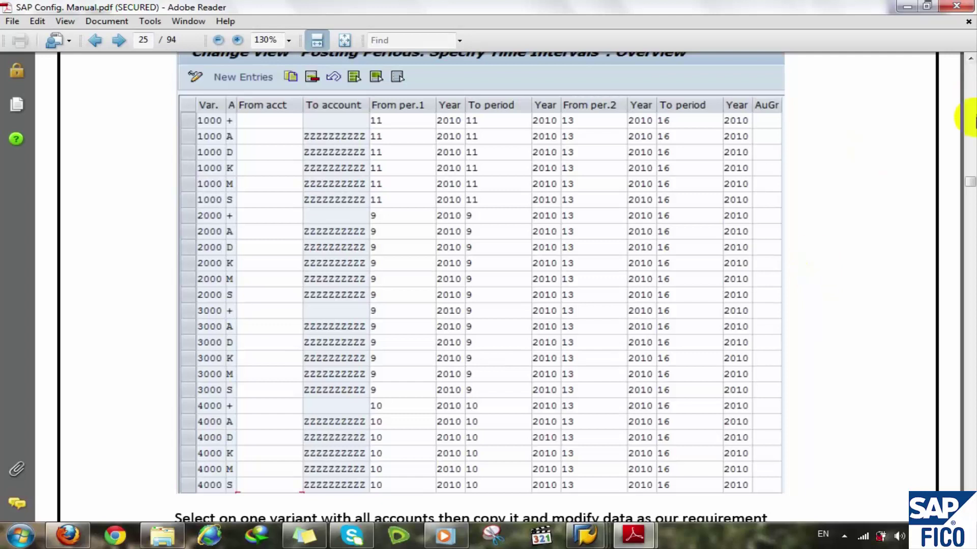
click(970, 274)
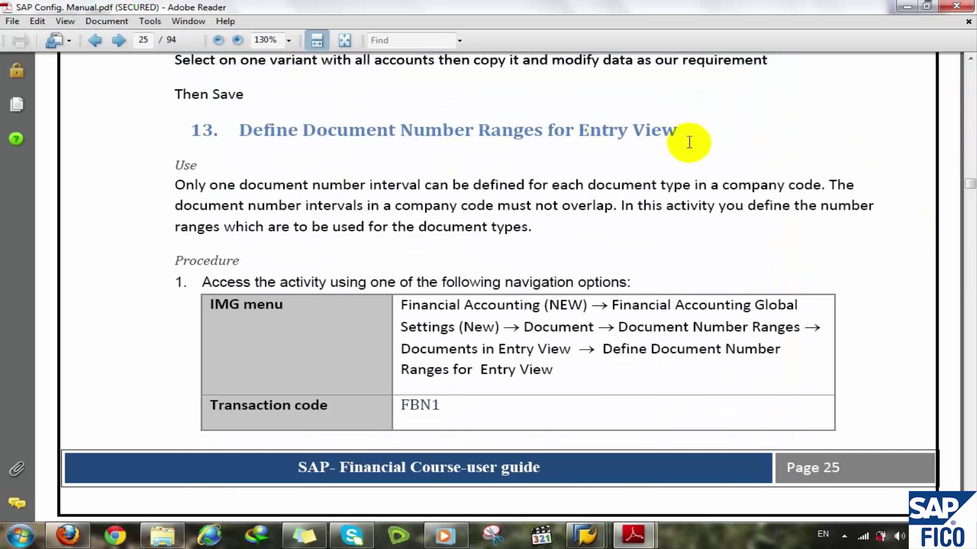
click(902, 7)
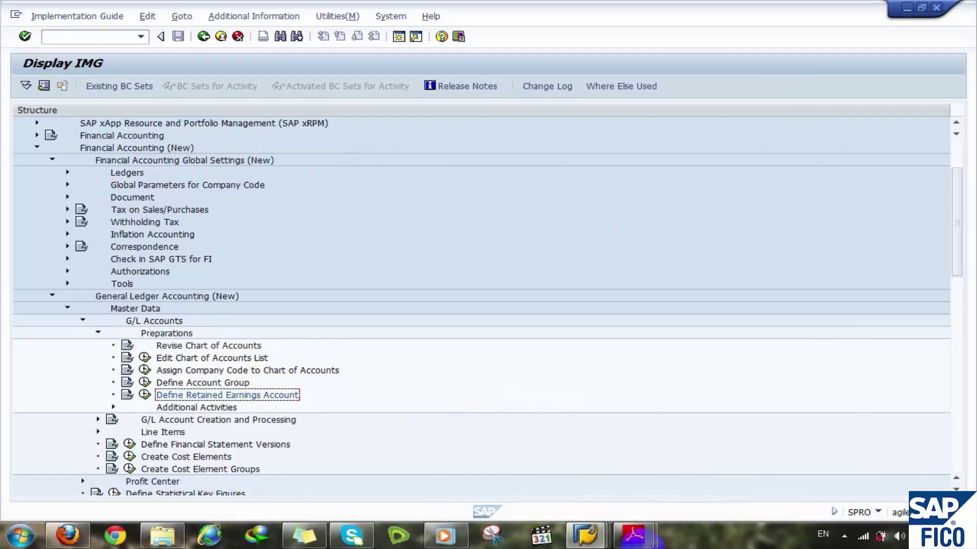
click(634, 536)
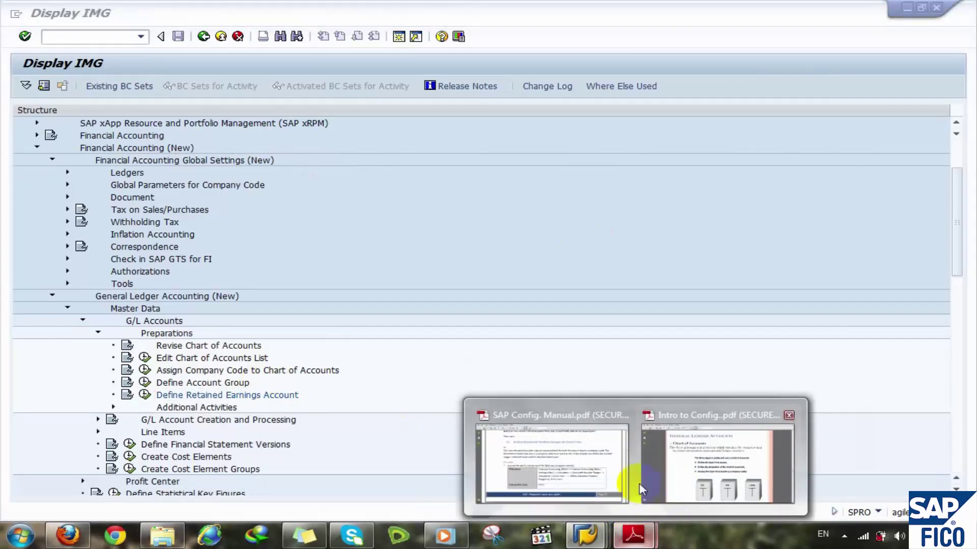
mouse_move(577, 464)
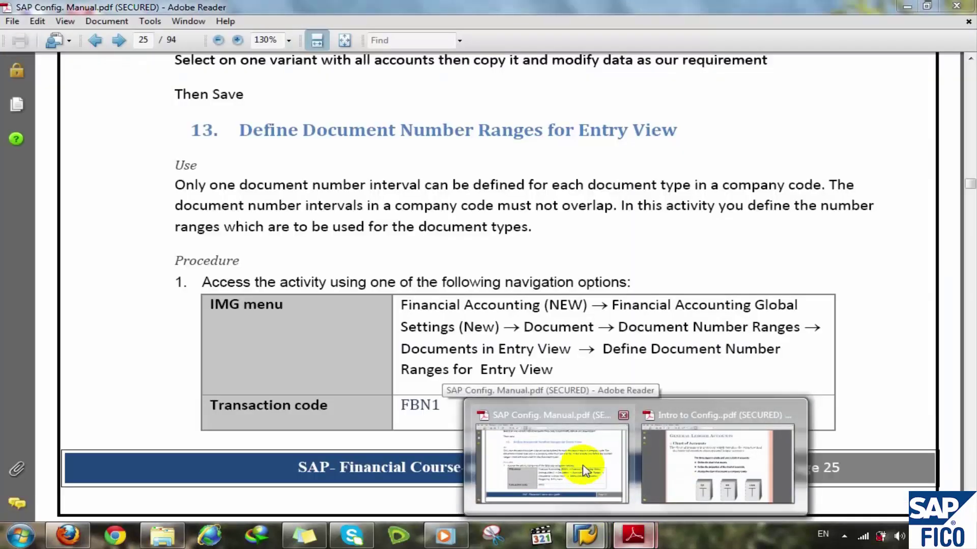
click(582, 468)
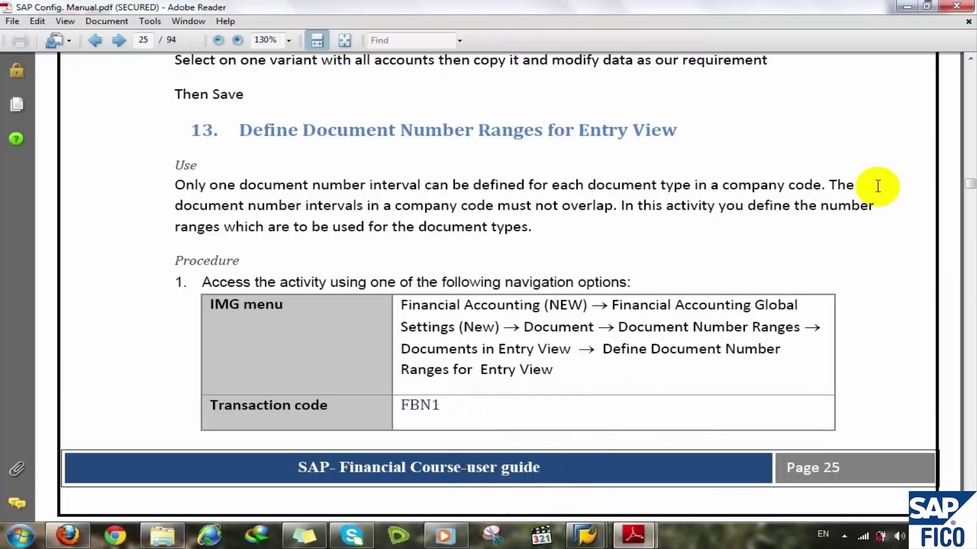
Examine section 13 for the navigation path, transaction code and interval creation procedure for document number ranges in entry view
scroll(877, 186, down, 1)
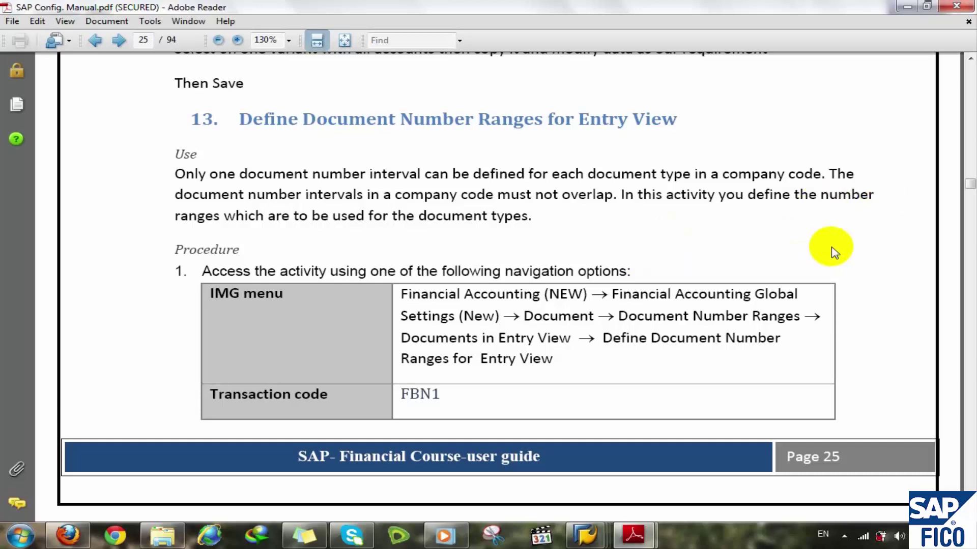
scroll(859, 256, down, 1)
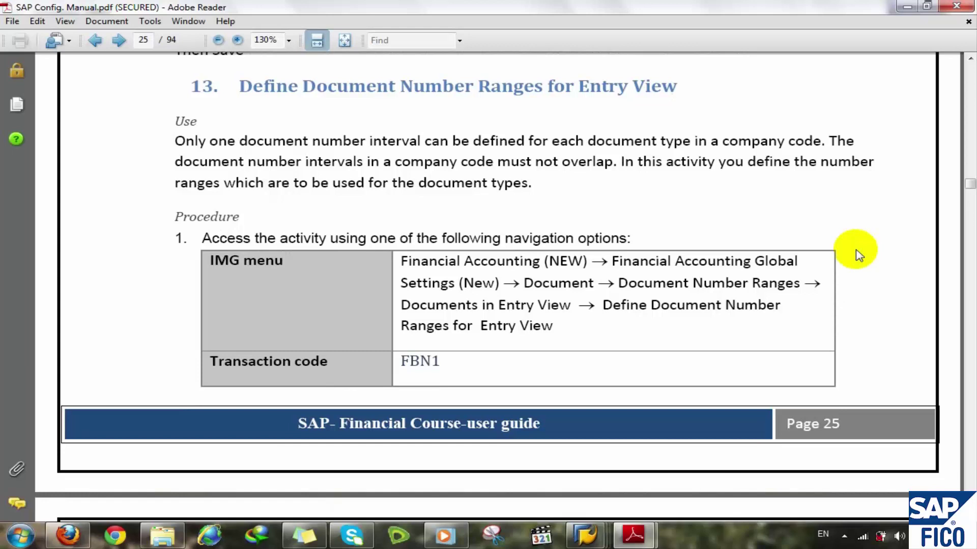
scroll(859, 256, down, 1)
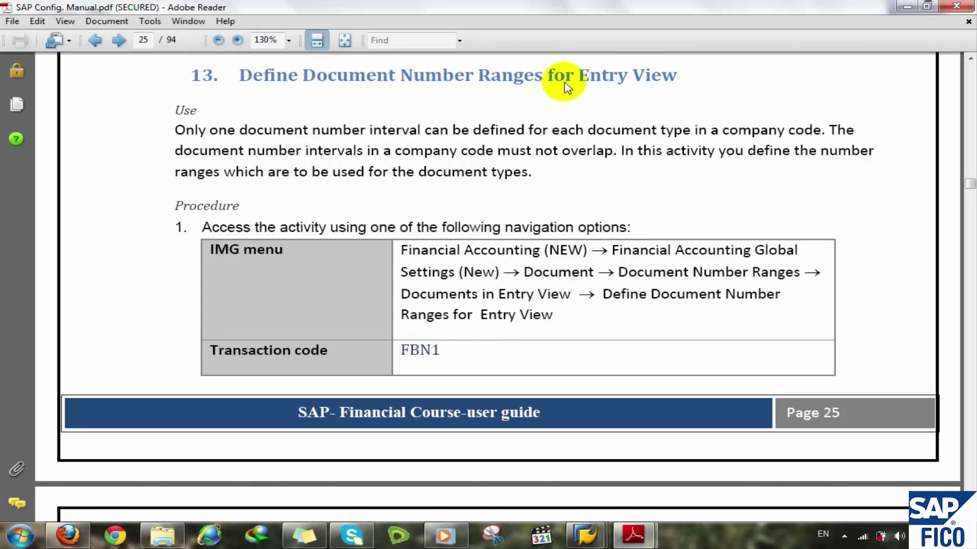
scroll(563, 81, down, 15)
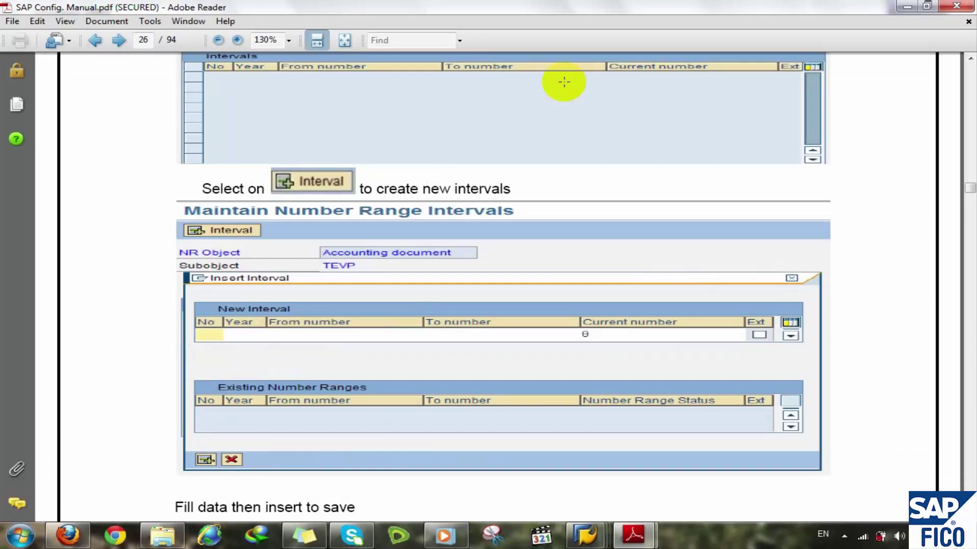
scroll(567, 87, down, 10)
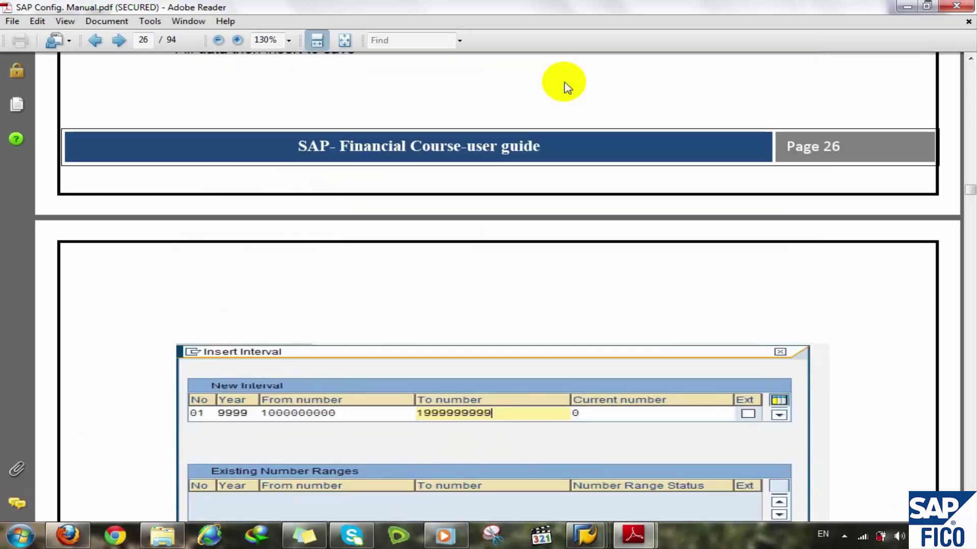
scroll(567, 88, up, 15)
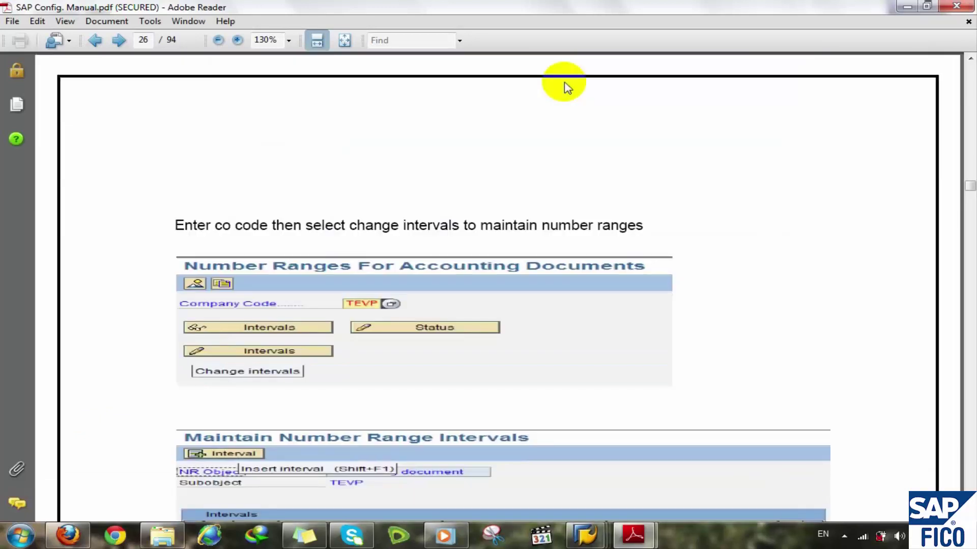
scroll(567, 88, up, 9)
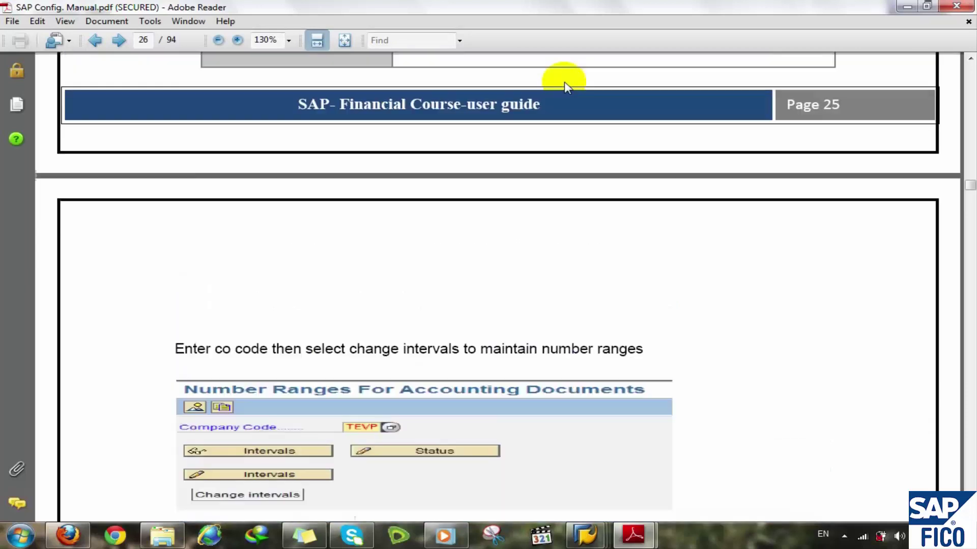
scroll(564, 82, up, 1)
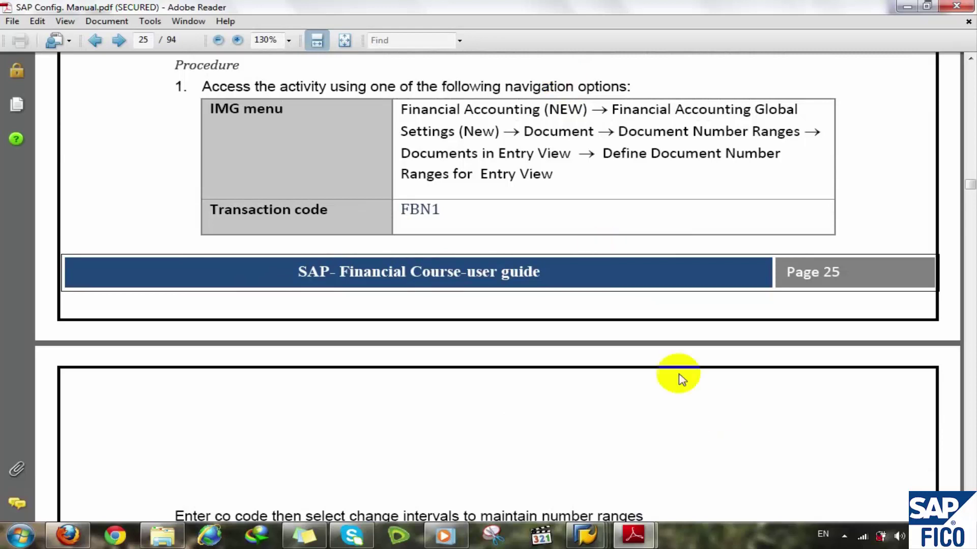
Close the G/L Account Groups, SAP Easy Access and Display G/L Account Centrally windows in SAP
click(591, 541)
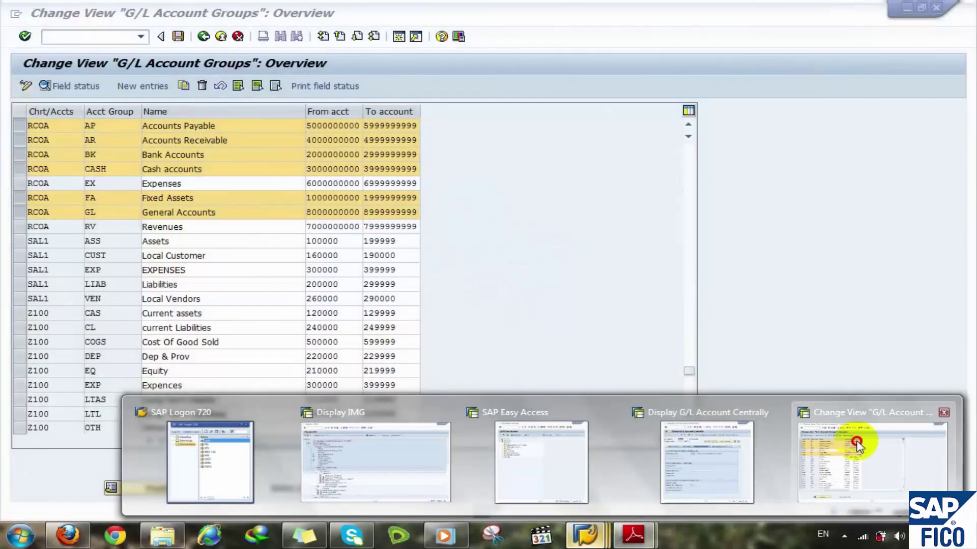
click(858, 447)
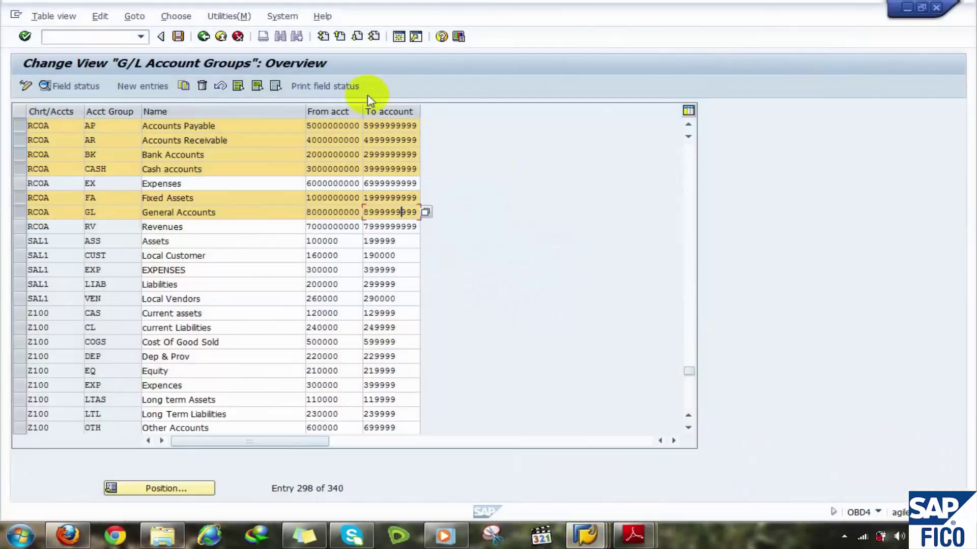
click(937, 9)
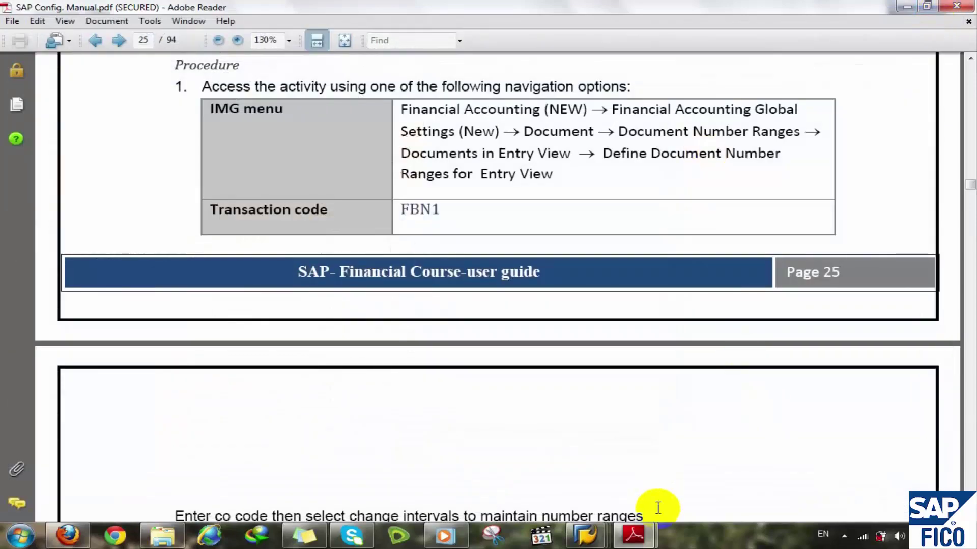
click(585, 535)
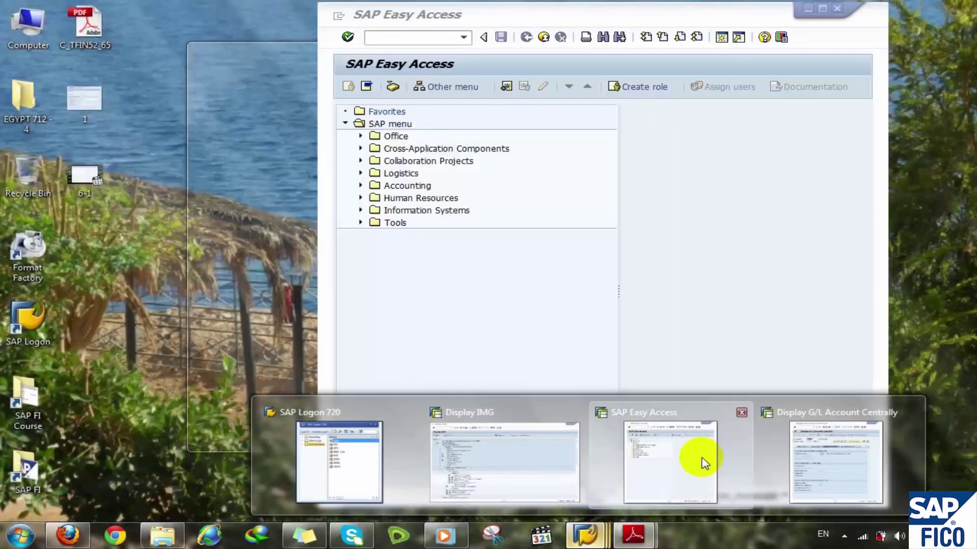
click(701, 460)
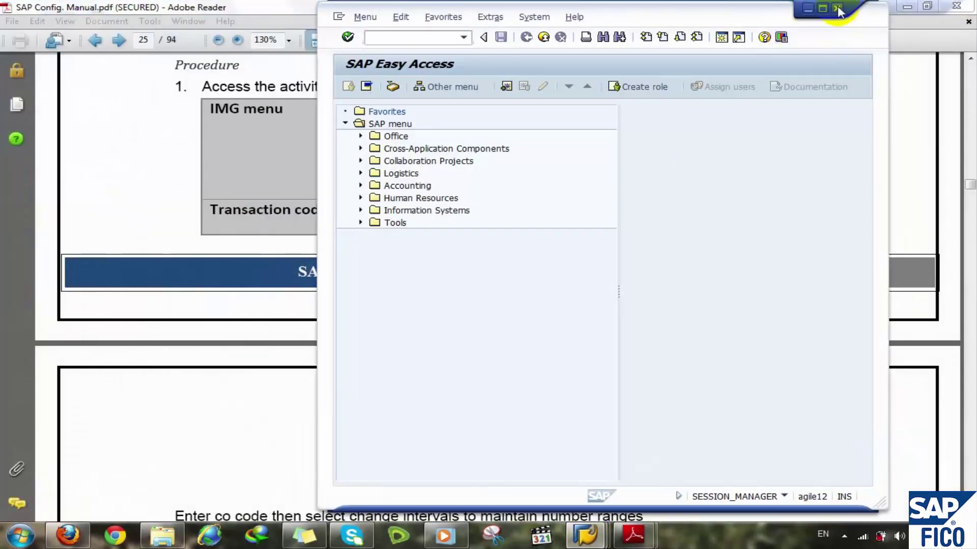
click(837, 8)
click(585, 534)
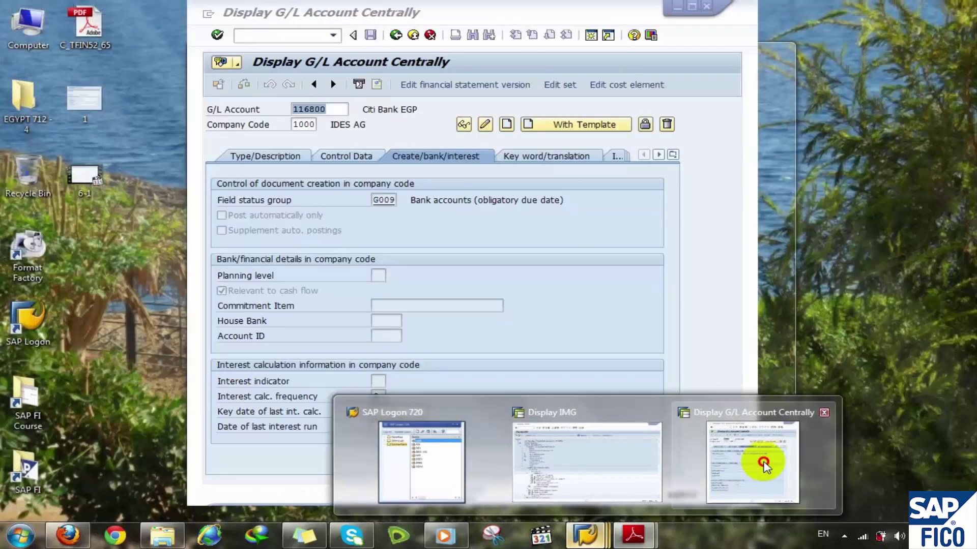
click(763, 463)
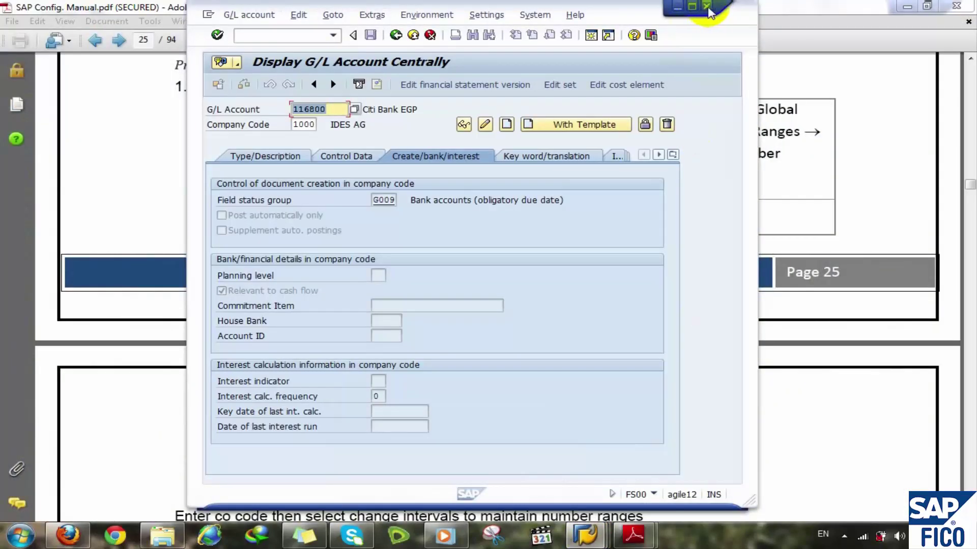
click(708, 9)
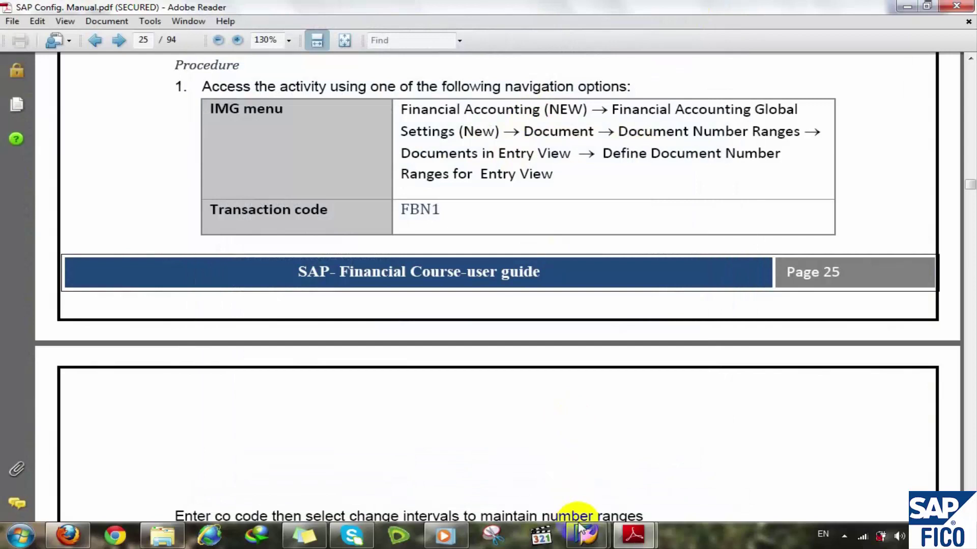
Switch to the Display IMG window in SAP and collapse the General Ledger Accounting (New) branch with its Master Data subnodes
click(582, 531)
click(649, 388)
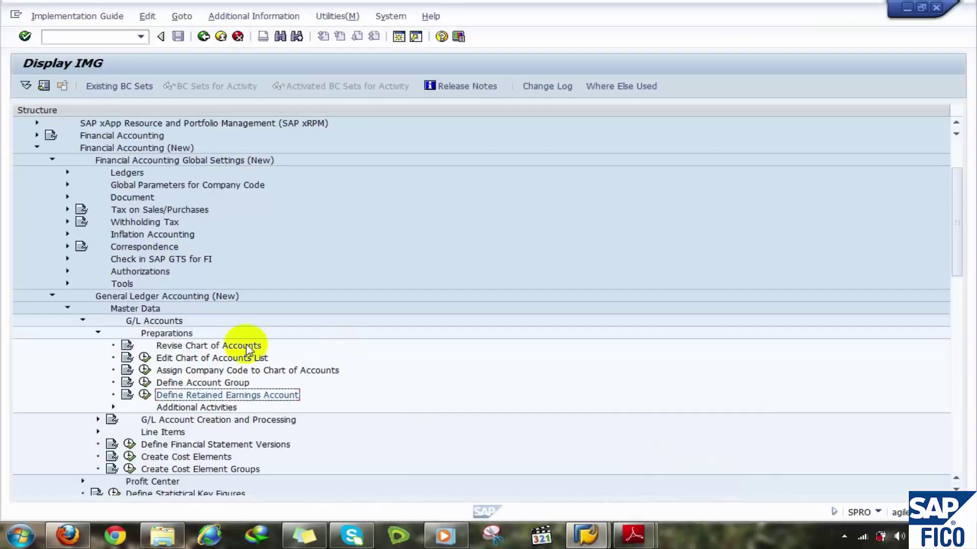
click(200, 371)
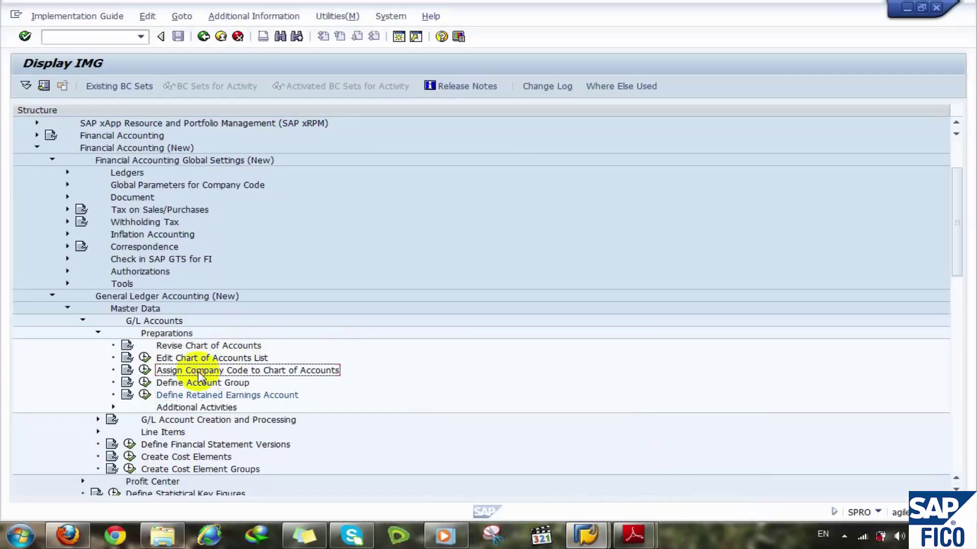
key(Left)
key(Left)
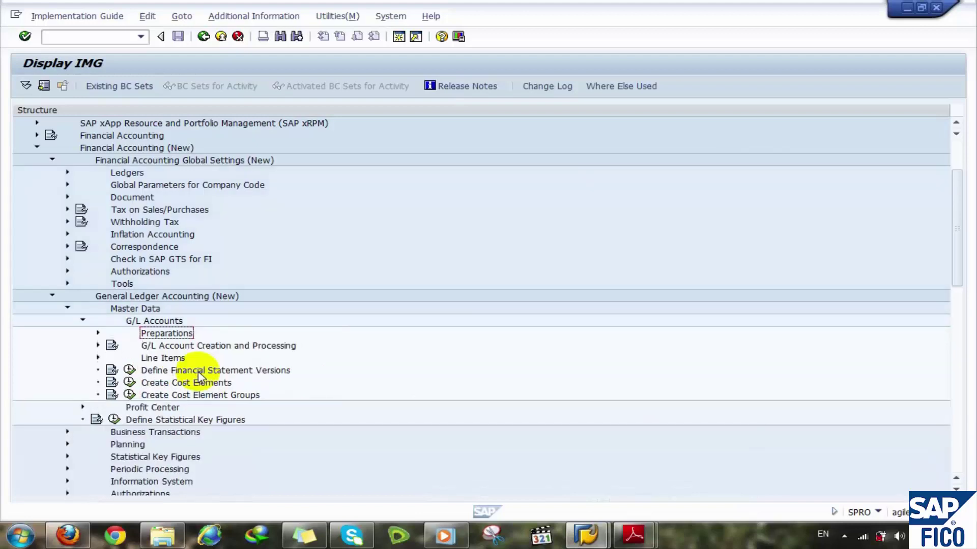
key(Left)
key(Left)
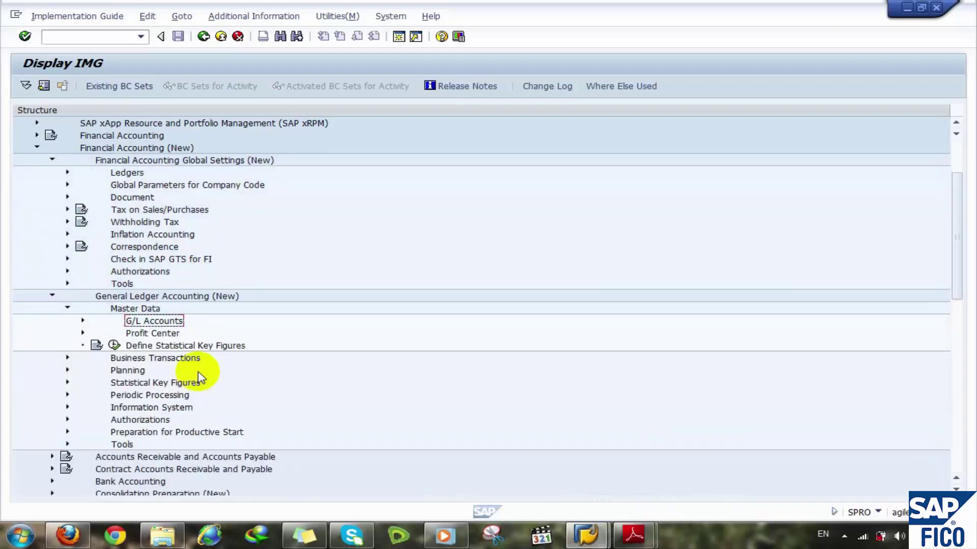
key(Left)
key(Left)
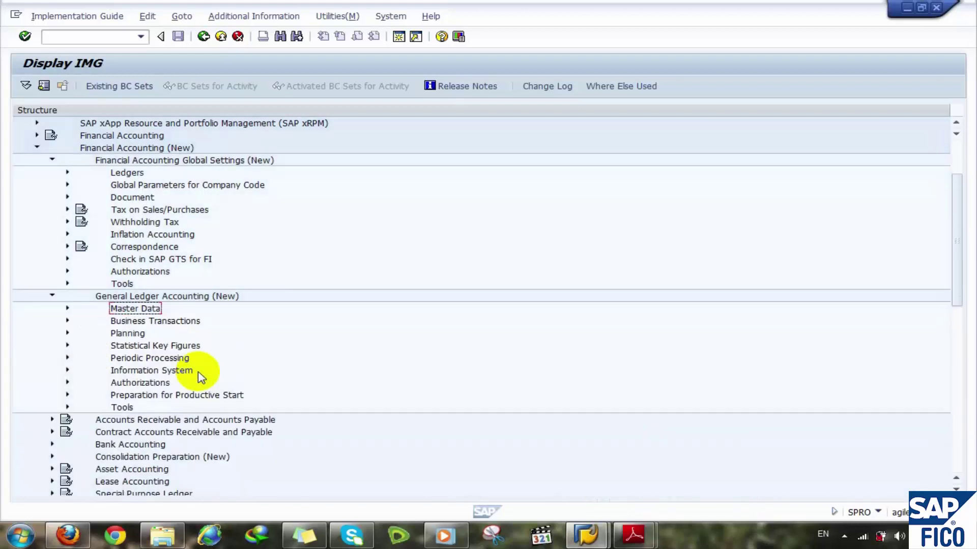
key(Left)
key(Left)
Expand the Document node under Financial Accounting Global Settings (New)
key(Up)
key(Up)
key(Up)
key(Up)
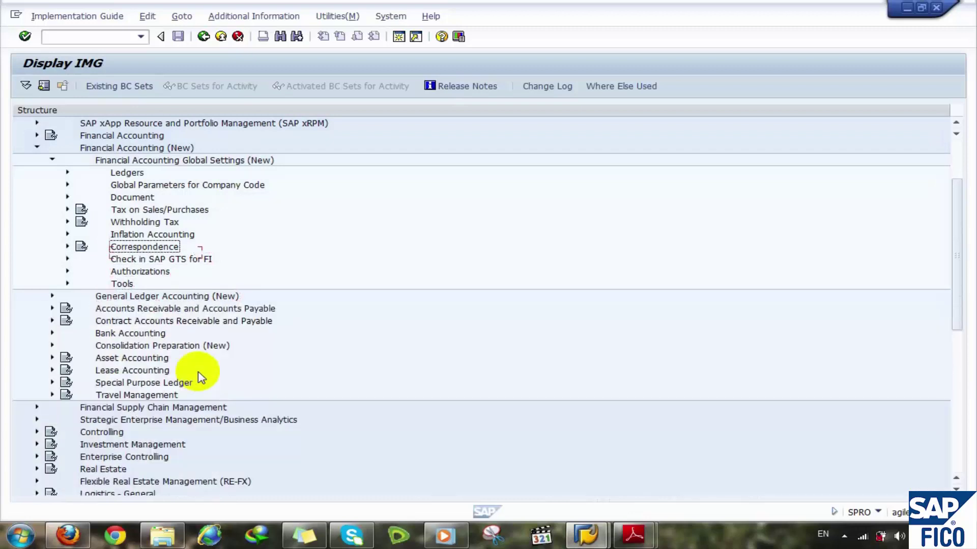
key(Up)
key(Up)
key(Up)
key(Up)
key(Up)
key(Up)
key(Up)
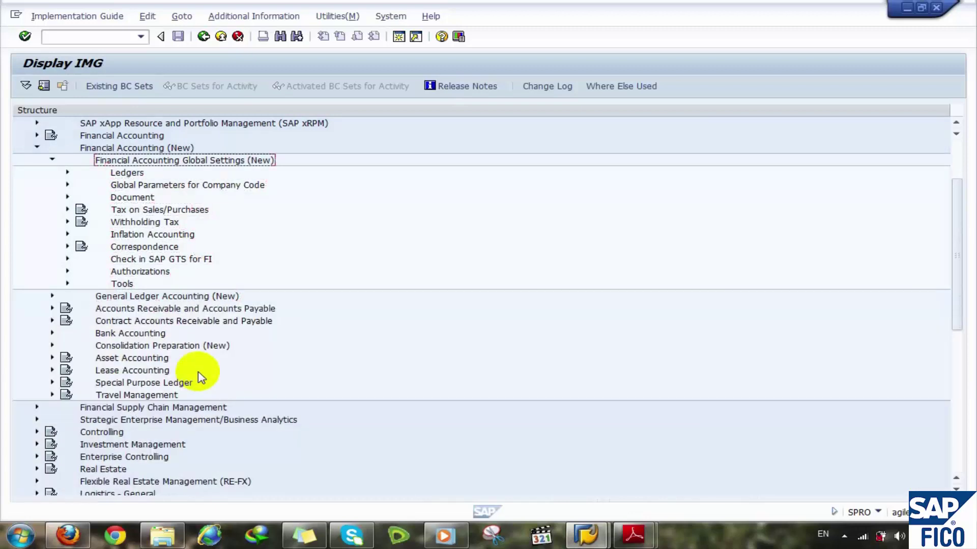
key(Down)
key(Down)
key(Down)
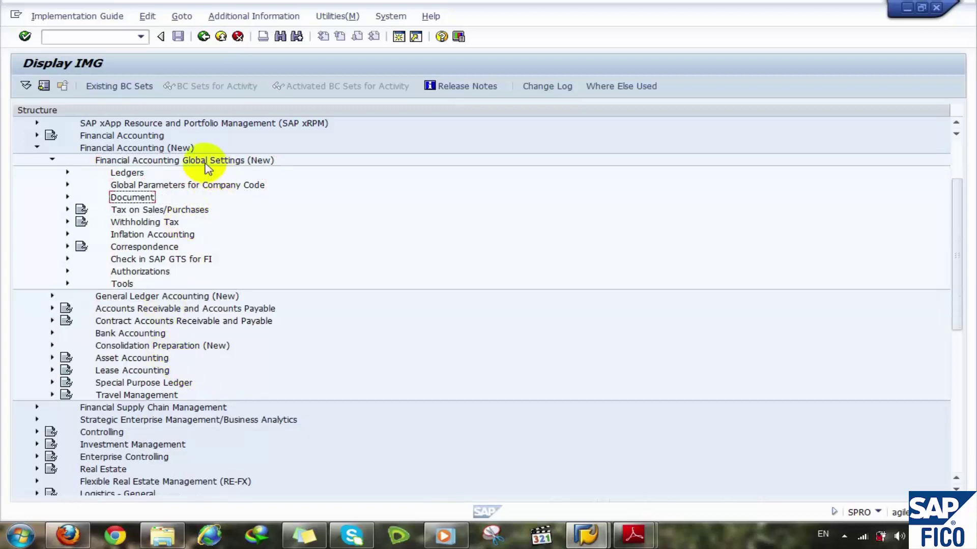
key(Up)
double_click(142, 197)
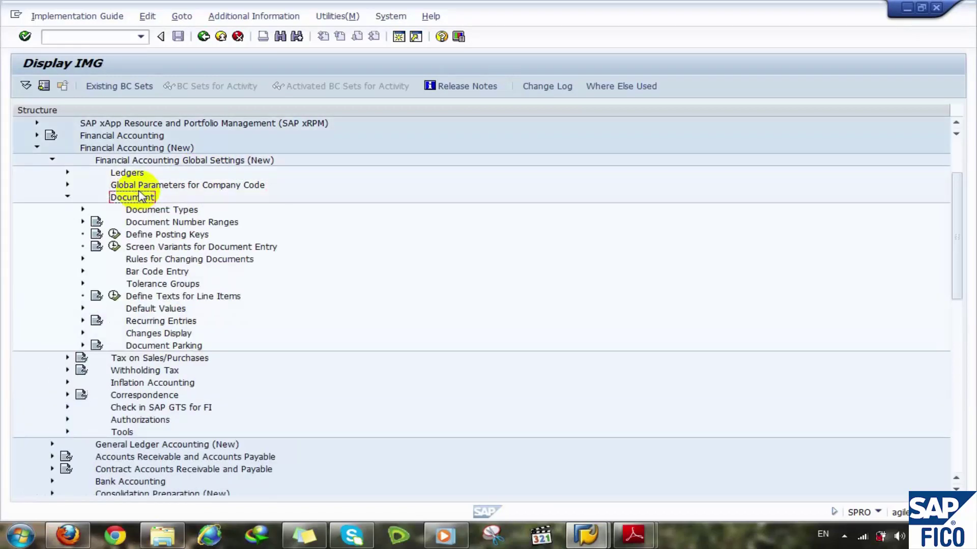
Expand Document Number Ranges and Documents in Entry View, and execute the Define Document Number Ranges for Entry View activity
click(163, 225)
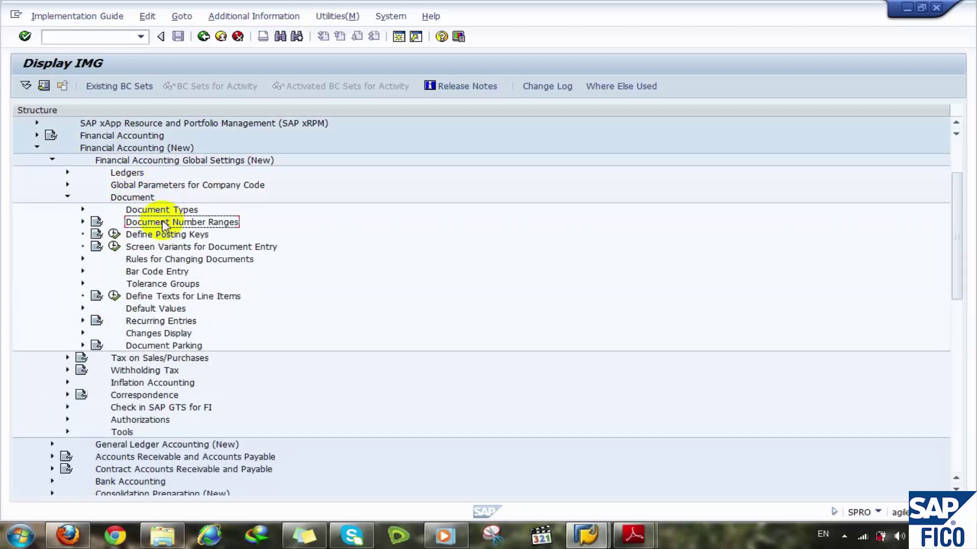
double_click(163, 225)
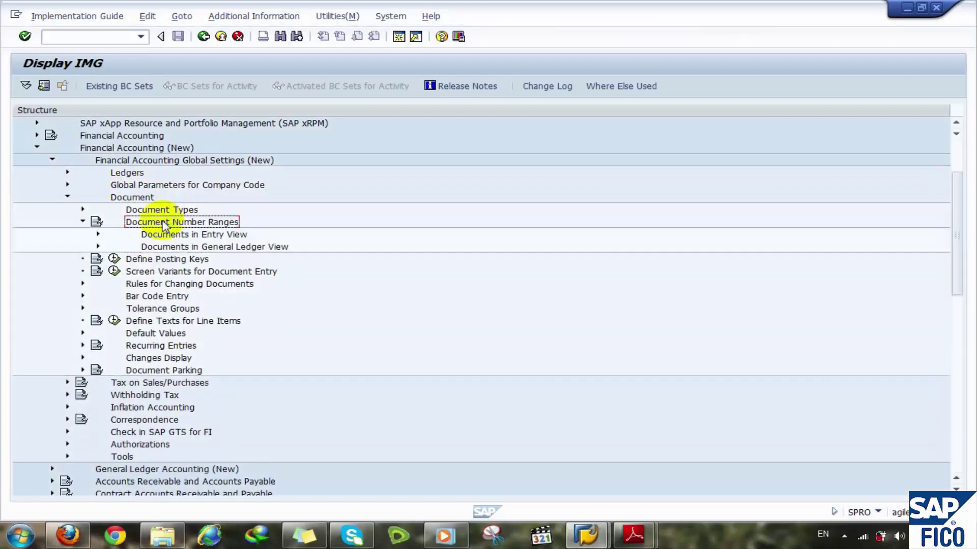
key(Down)
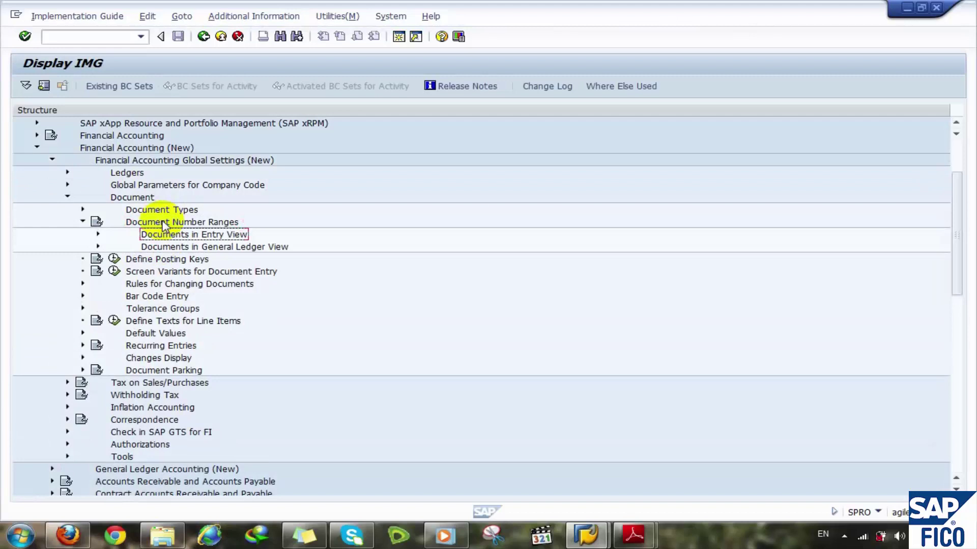
double_click(192, 238)
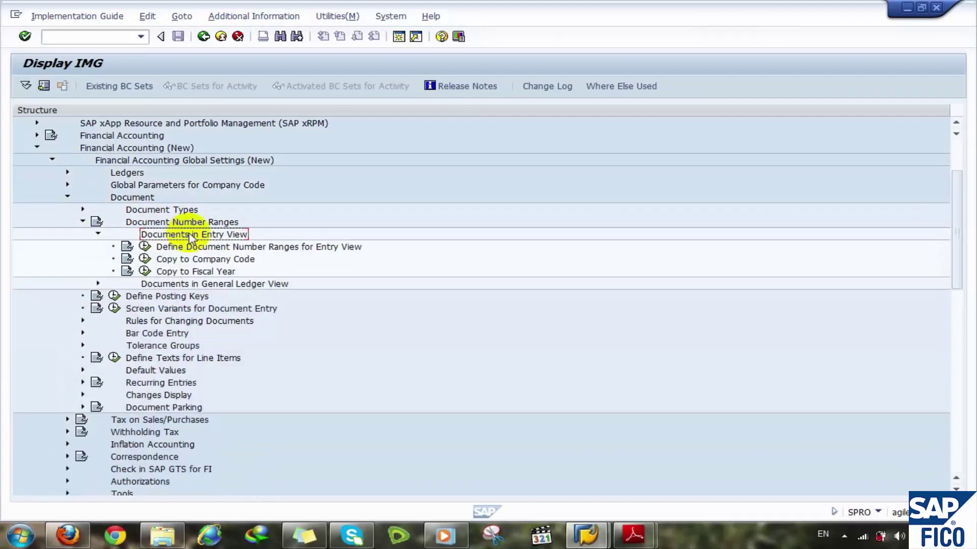
click(197, 248)
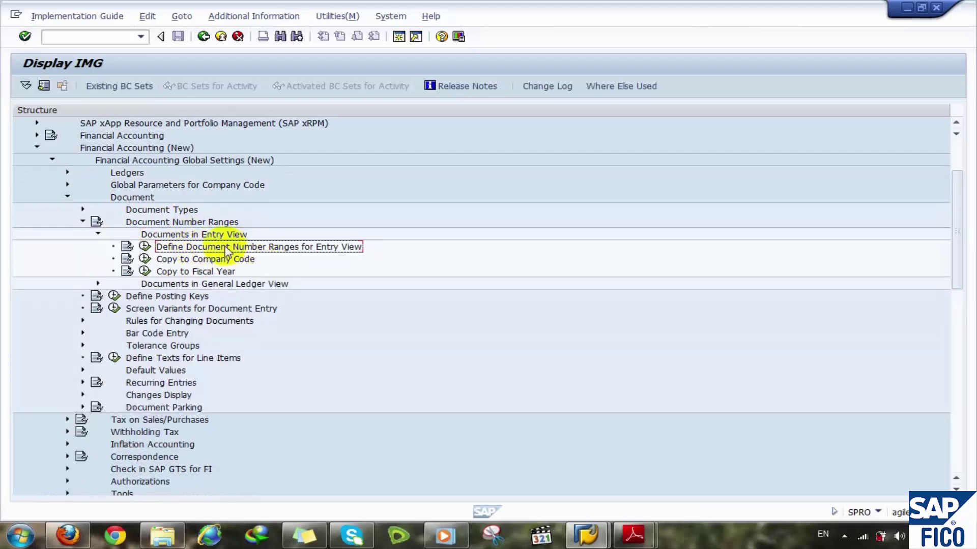
click(145, 248)
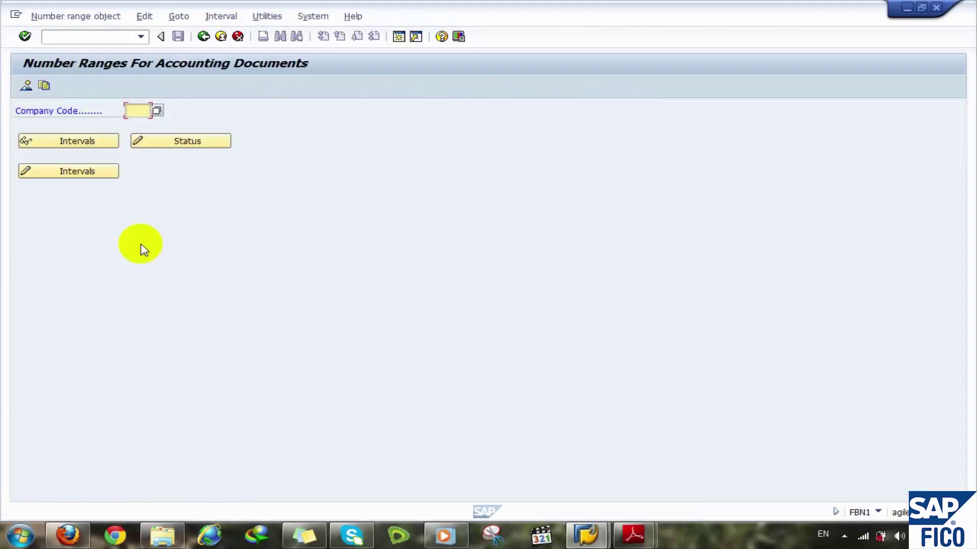
Enter company code stmr and display its accounting document number range intervals
click(142, 111)
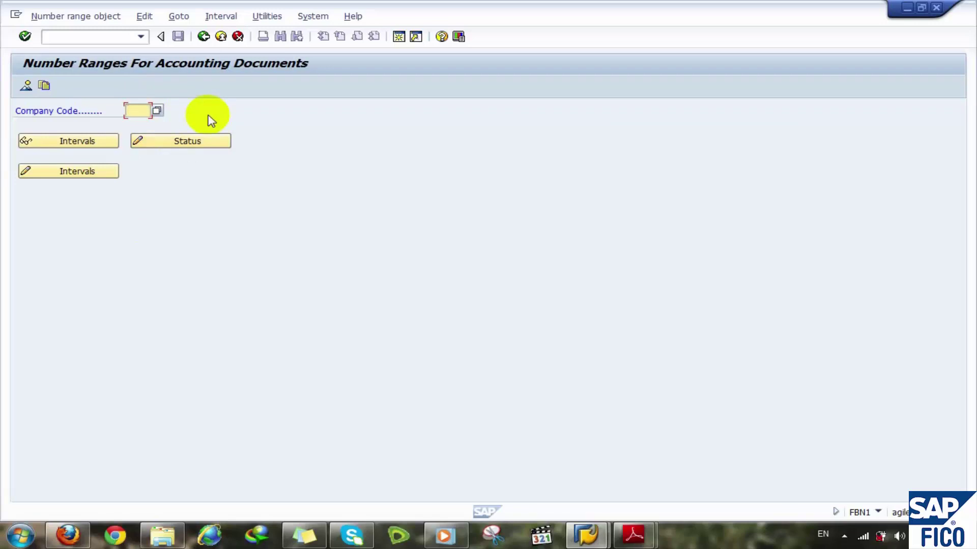
text(stmr)
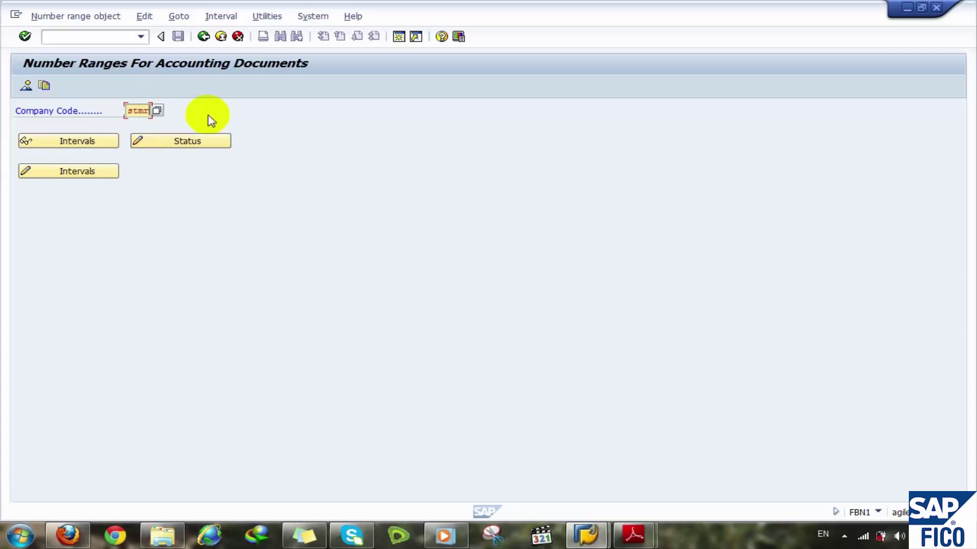
click(51, 145)
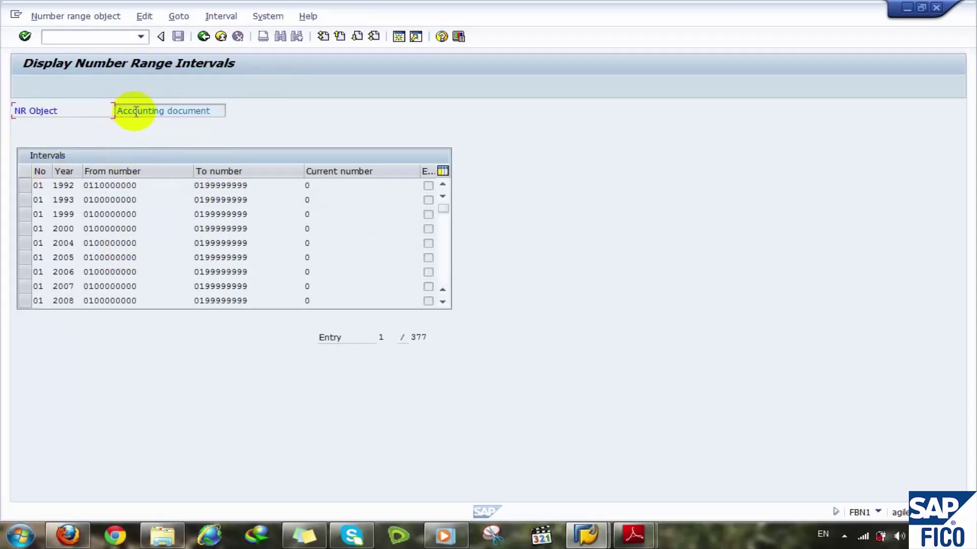
Look through company code STMR's accounting document intervals up to number range 90, and return to the start of the list
drag(216, 110, 65, 124)
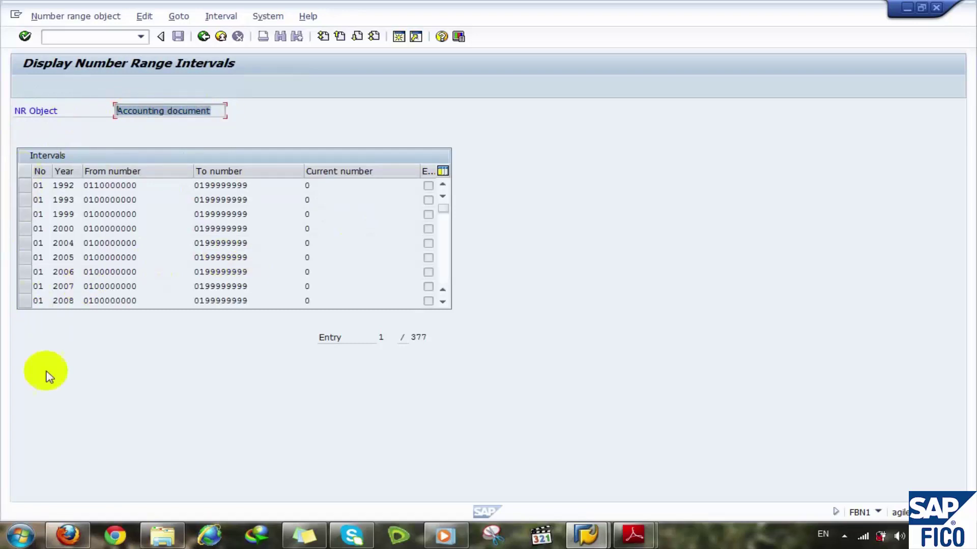
click(443, 261)
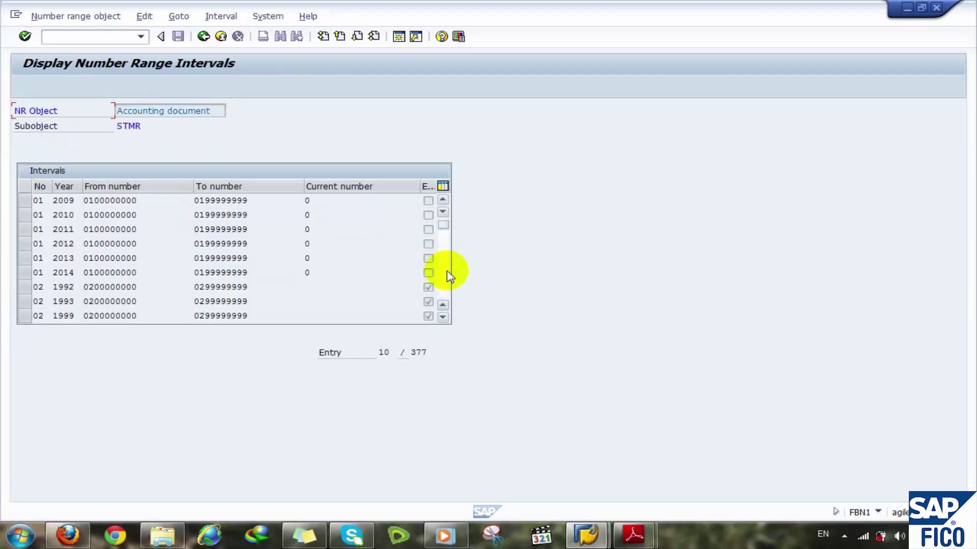
click(447, 271)
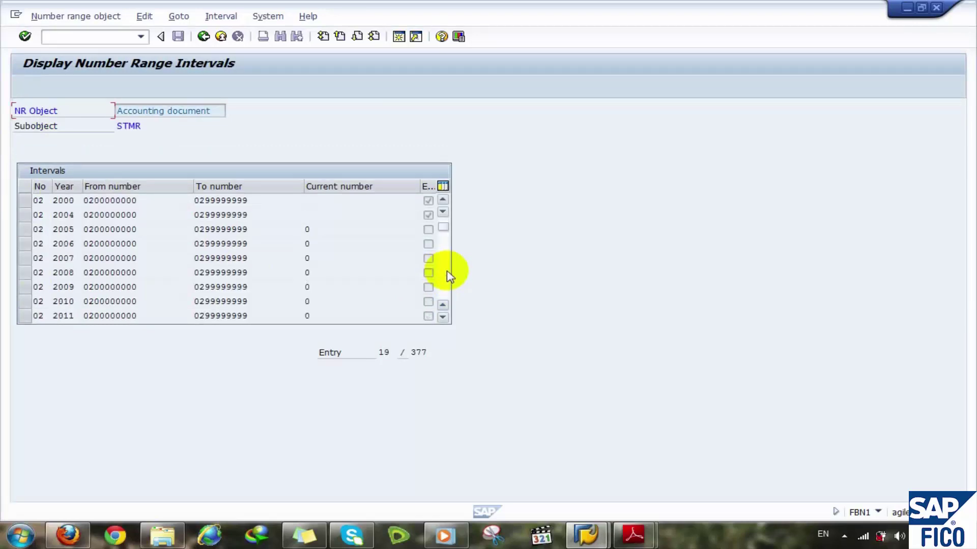
click(447, 274)
click(447, 283)
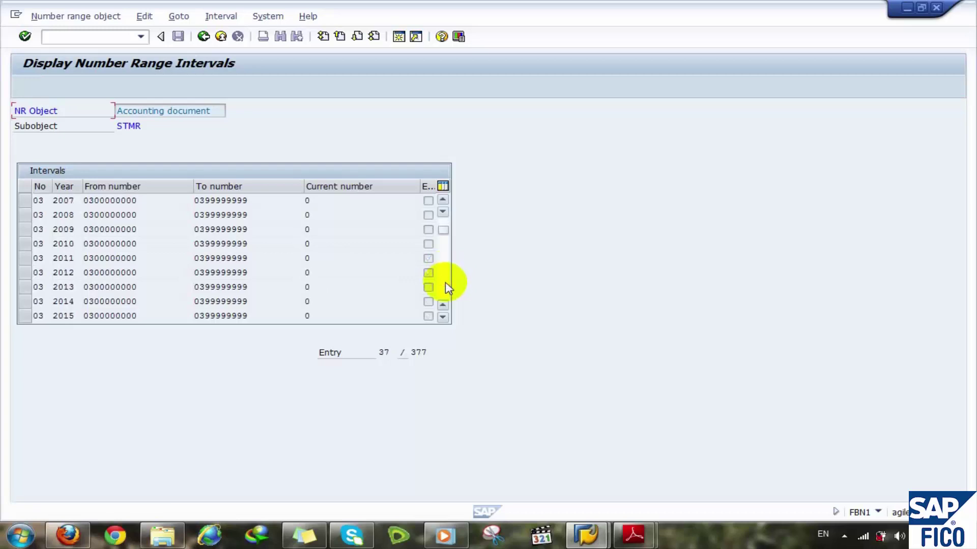
click(445, 283)
click(446, 283)
click(446, 283)
click(445, 284)
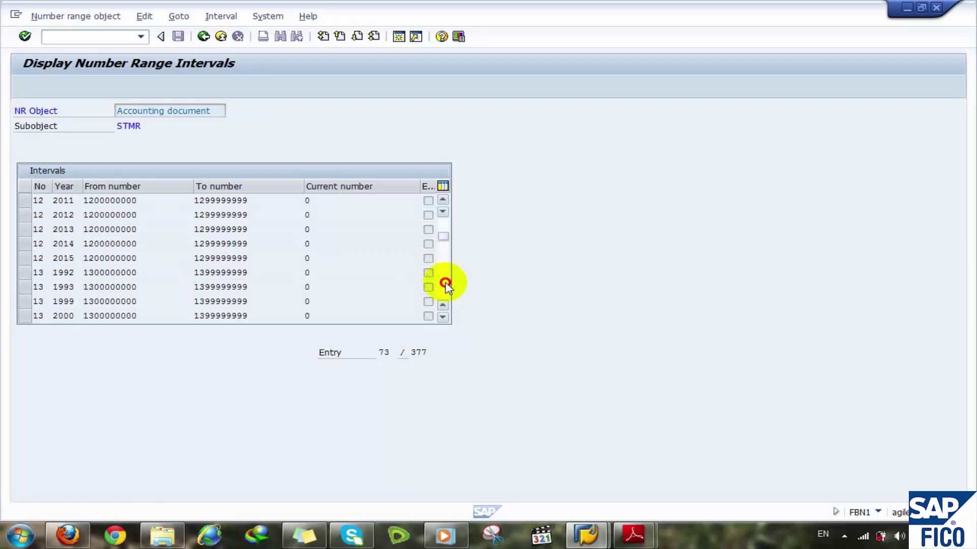
click(445, 284)
click(445, 283)
click(445, 283)
click(445, 283)
click(445, 283)
click(445, 283)
click(446, 284)
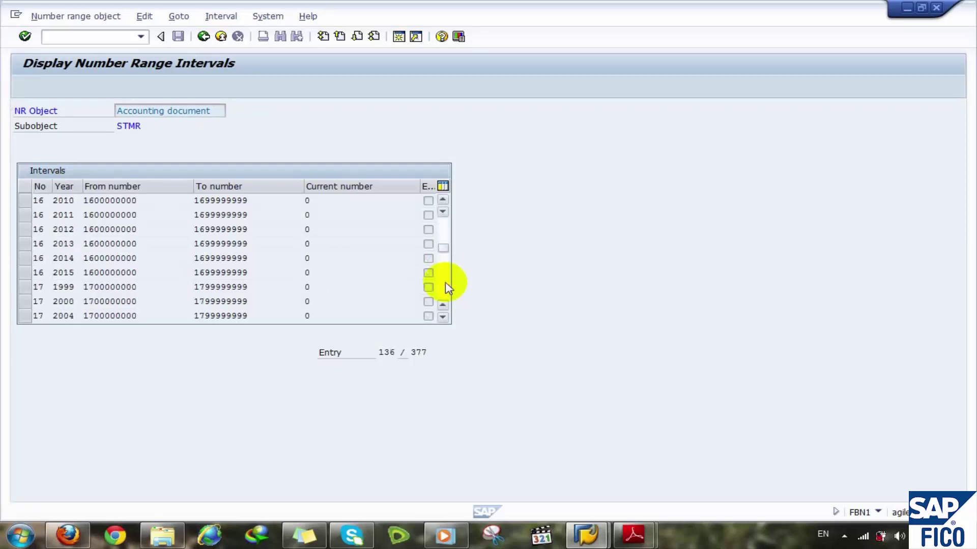
click(446, 283)
click(445, 283)
click(445, 283)
click(446, 284)
click(445, 283)
click(446, 283)
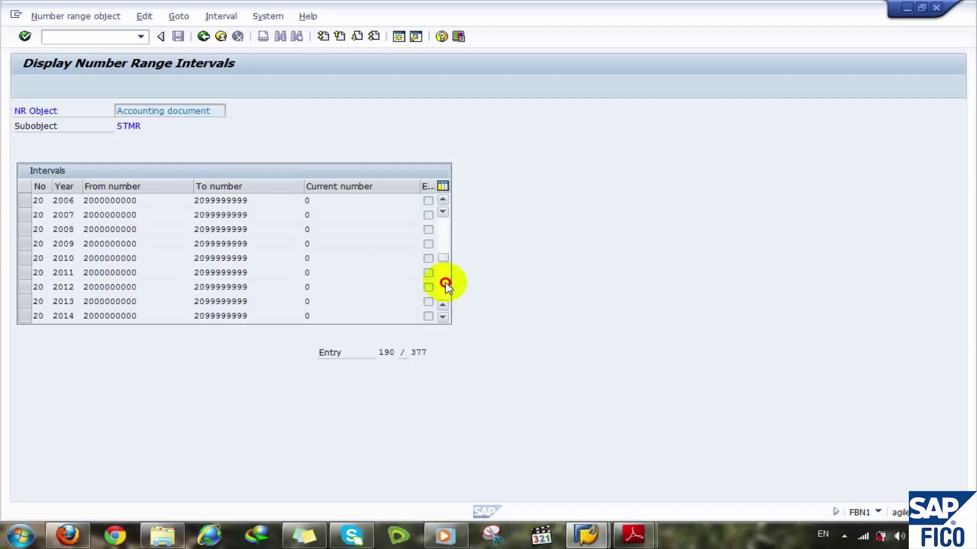
click(445, 284)
click(446, 284)
click(446, 284)
click(446, 283)
click(445, 283)
click(445, 283)
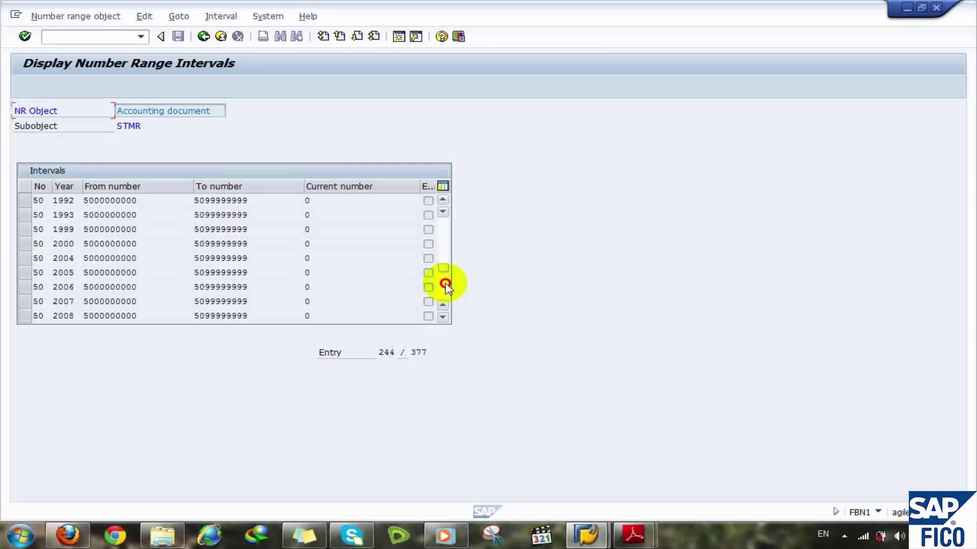
click(446, 283)
click(446, 284)
click(445, 283)
click(445, 284)
click(446, 284)
click(445, 283)
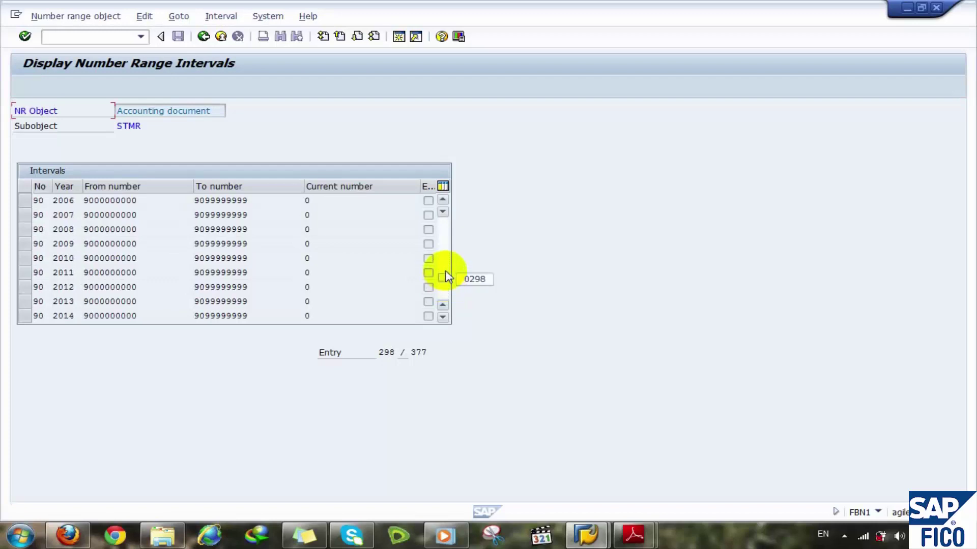
drag(446, 283, 443, 220)
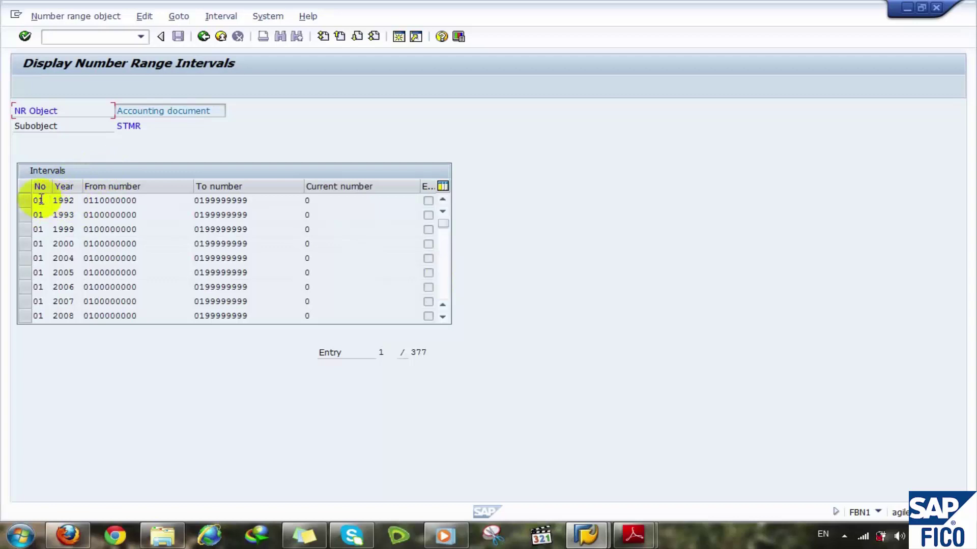
Examine the number, year, from number and current number of range 01's first interval, and the range's yearly entries through 2014
click(74, 201)
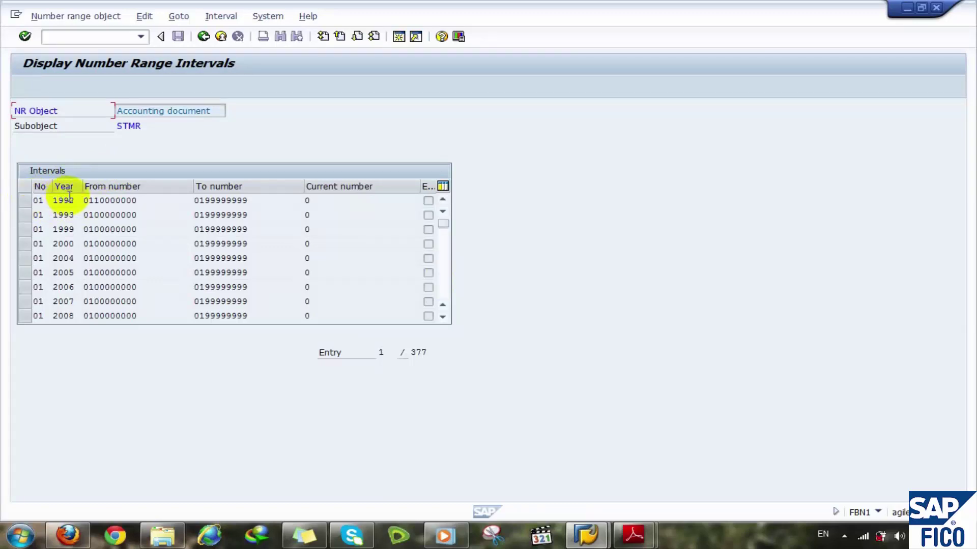
click(97, 200)
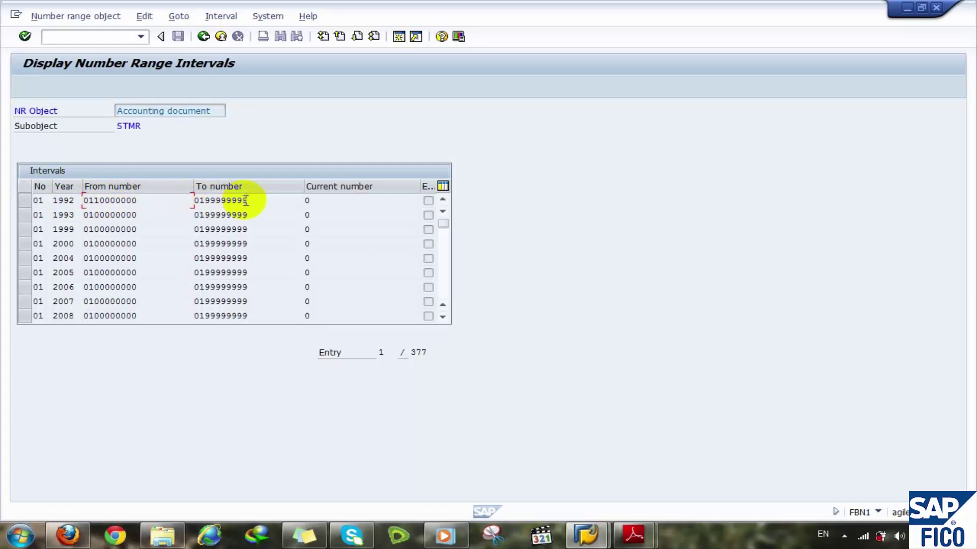
click(340, 200)
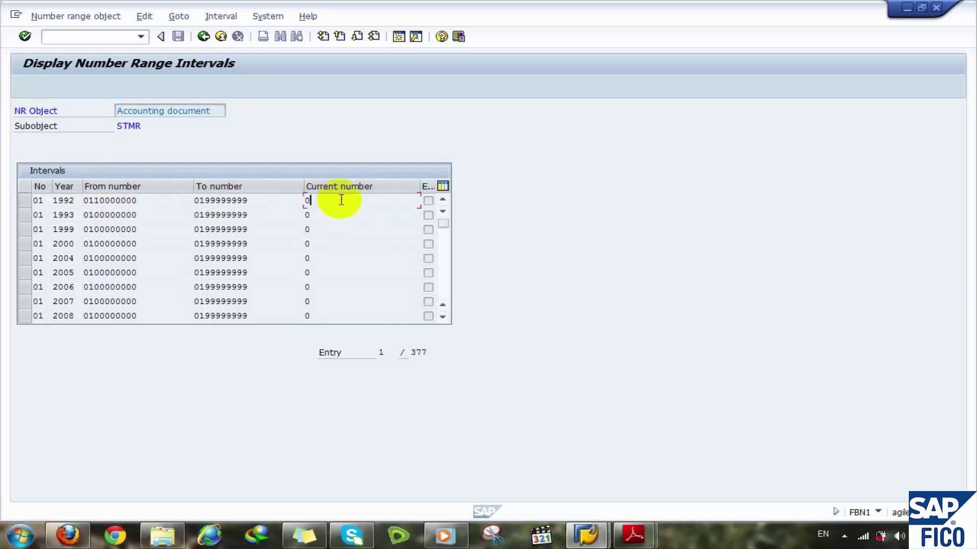
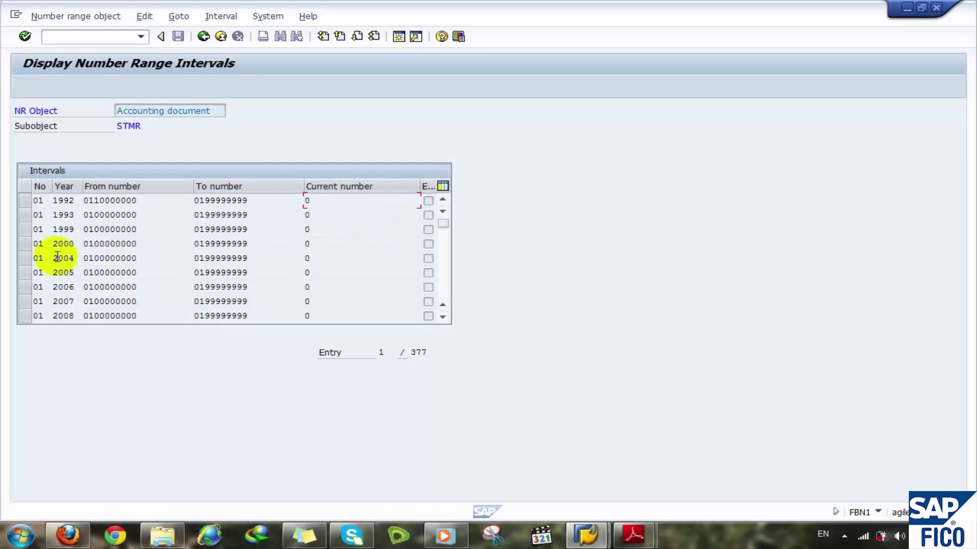
click(44, 200)
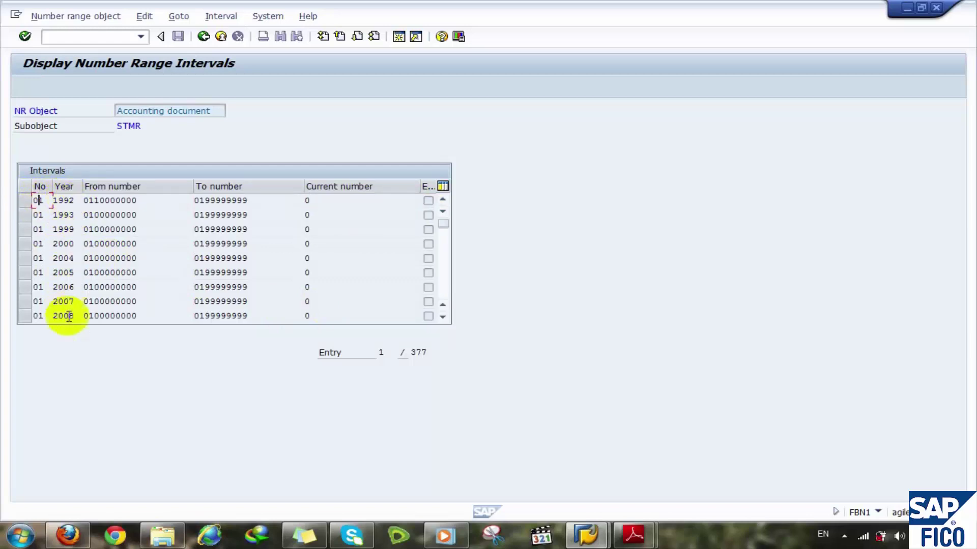
click(445, 278)
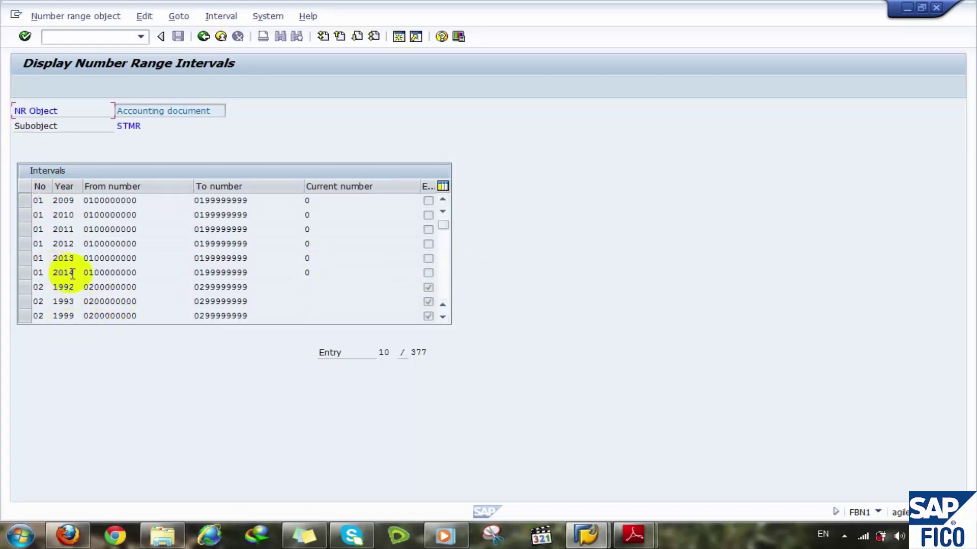
click(44, 273)
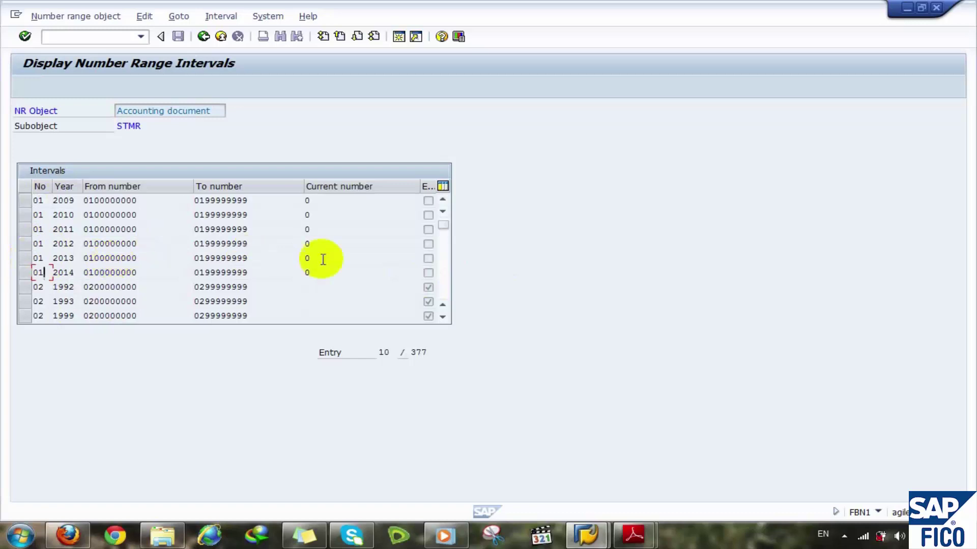
Examine the yearly intervals of number ranges 02 through 14, and return to the start of the list
click(446, 267)
click(446, 267)
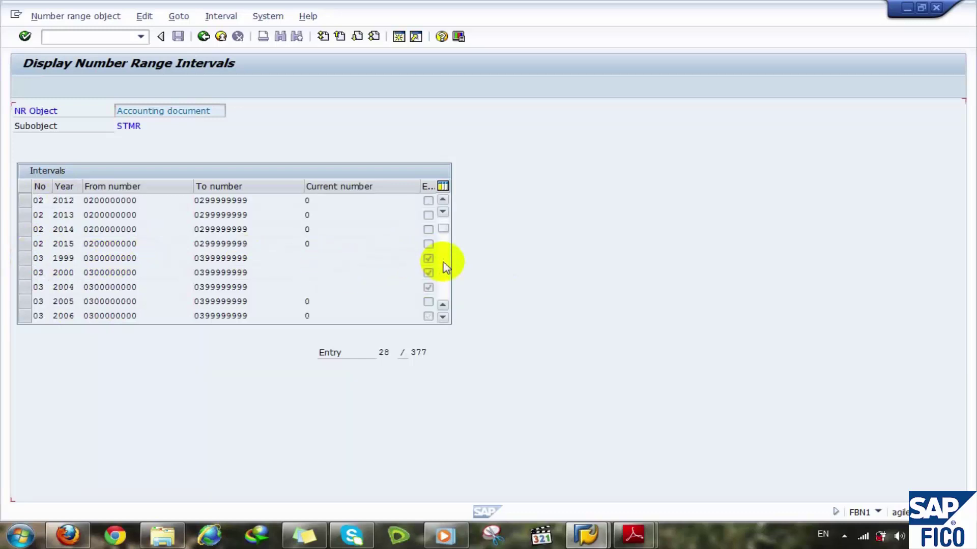
click(446, 267)
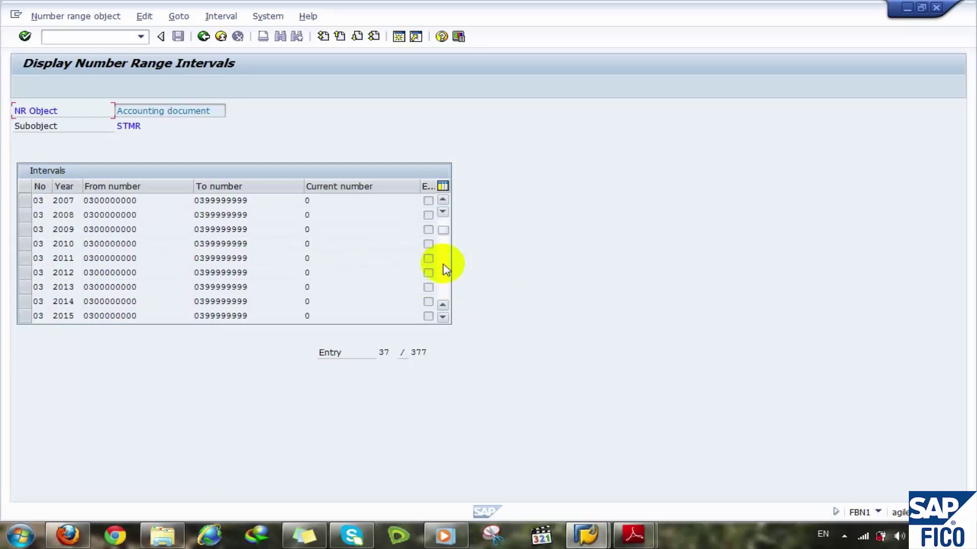
click(446, 270)
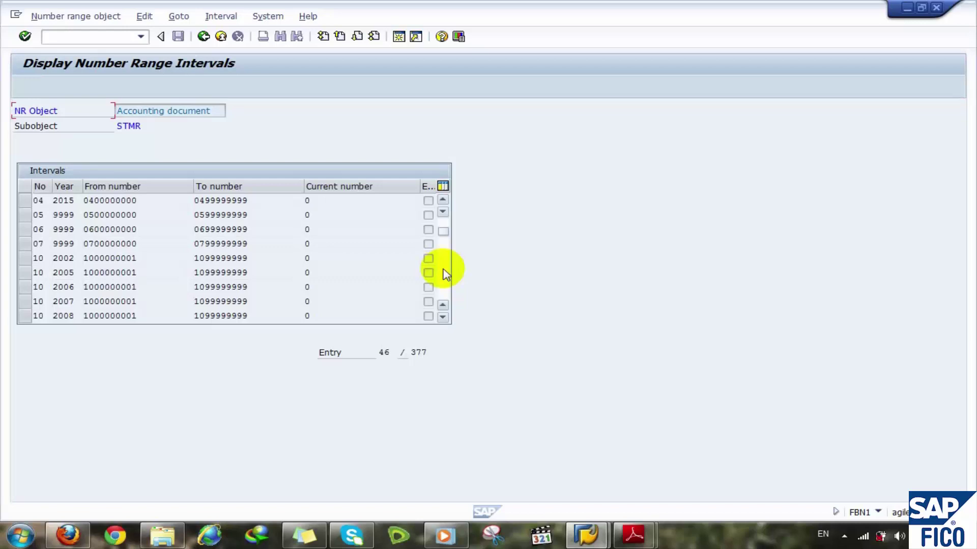
click(443, 270)
click(443, 269)
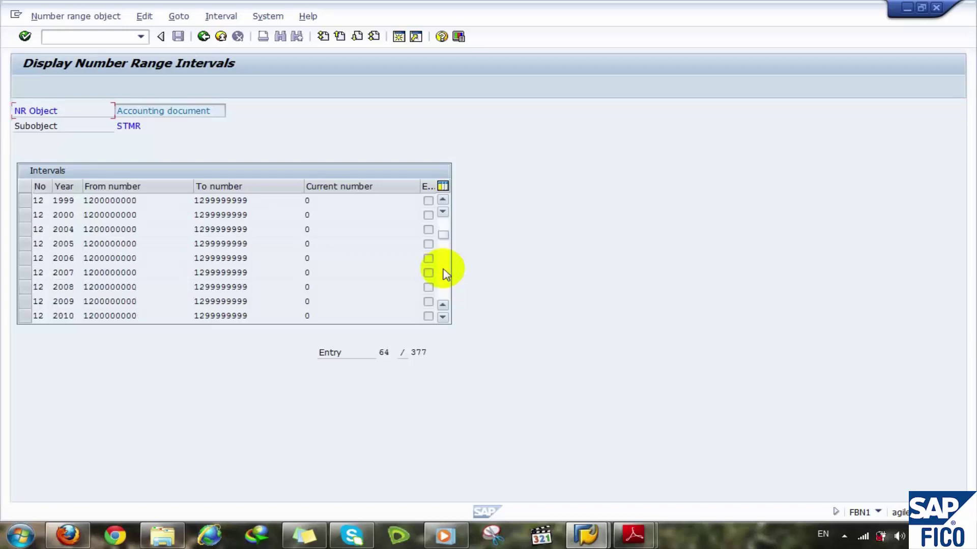
click(443, 270)
click(443, 270)
click(443, 269)
click(443, 270)
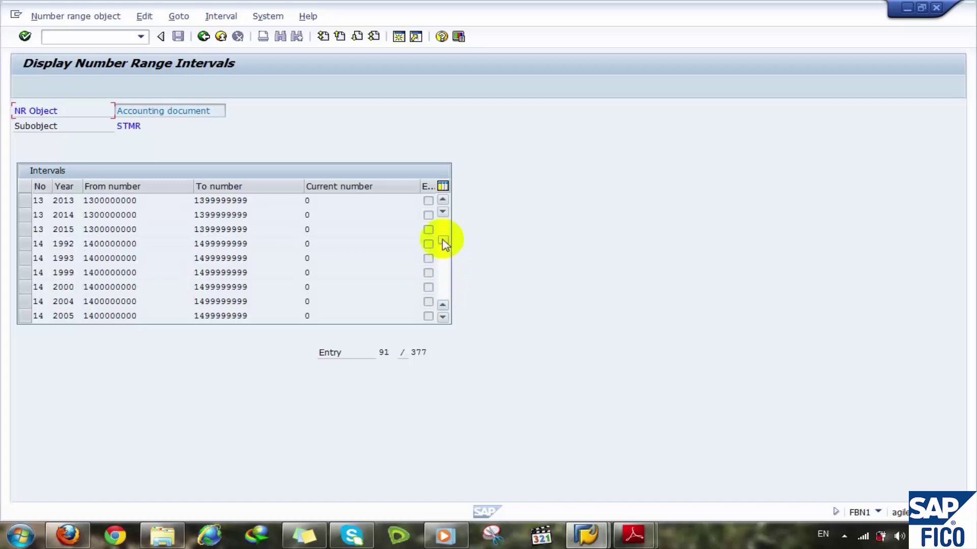
drag(442, 243, 444, 207)
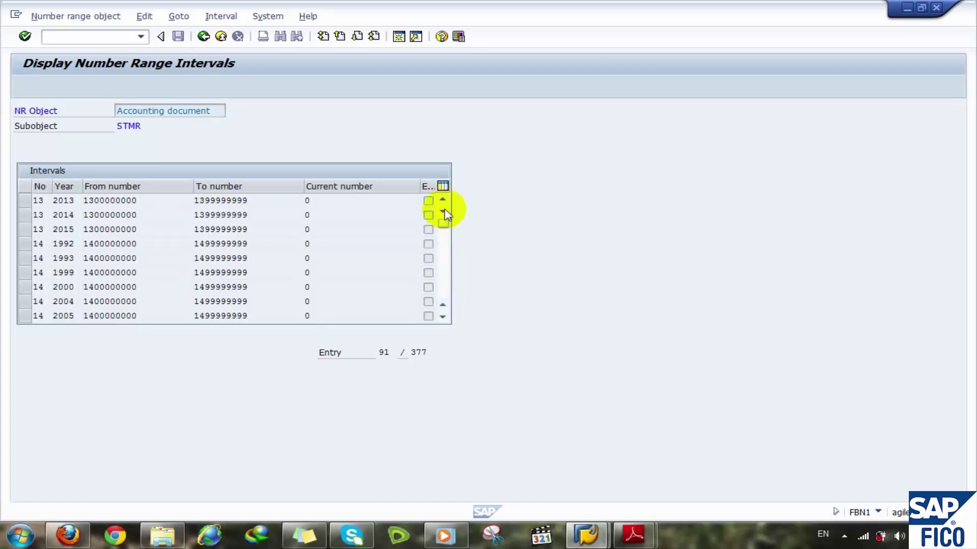
Compare the years and number limits of the intervals from number range 01 through number range 19
click(443, 271)
click(444, 271)
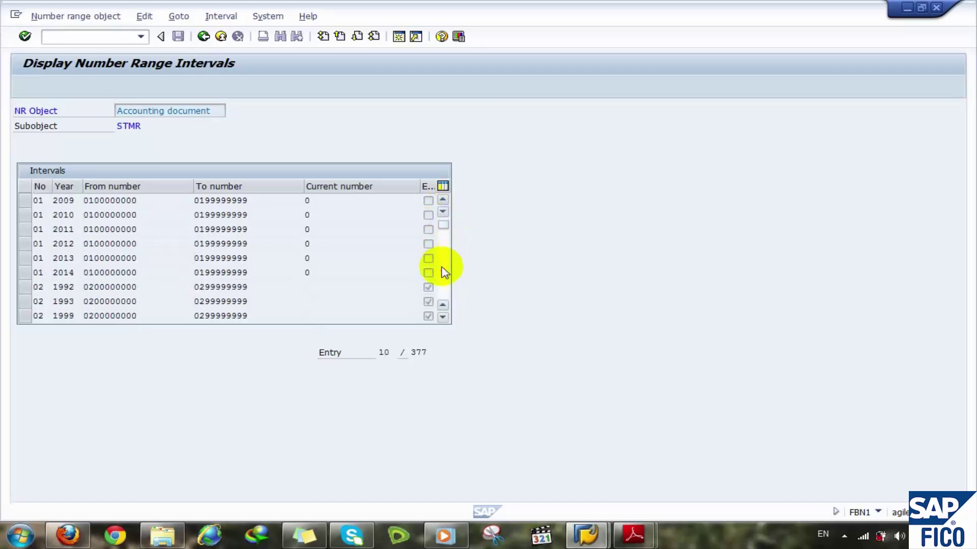
click(444, 271)
click(444, 271)
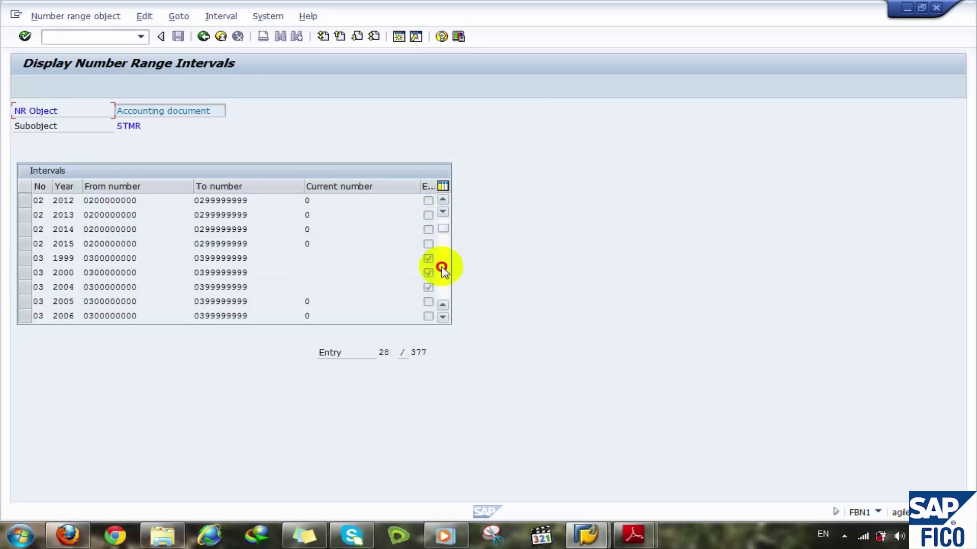
click(444, 271)
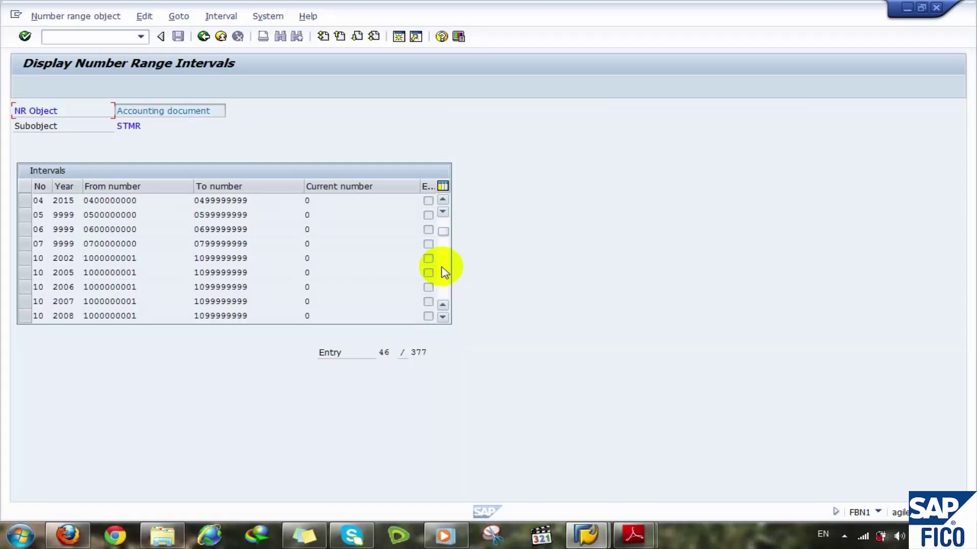
click(444, 271)
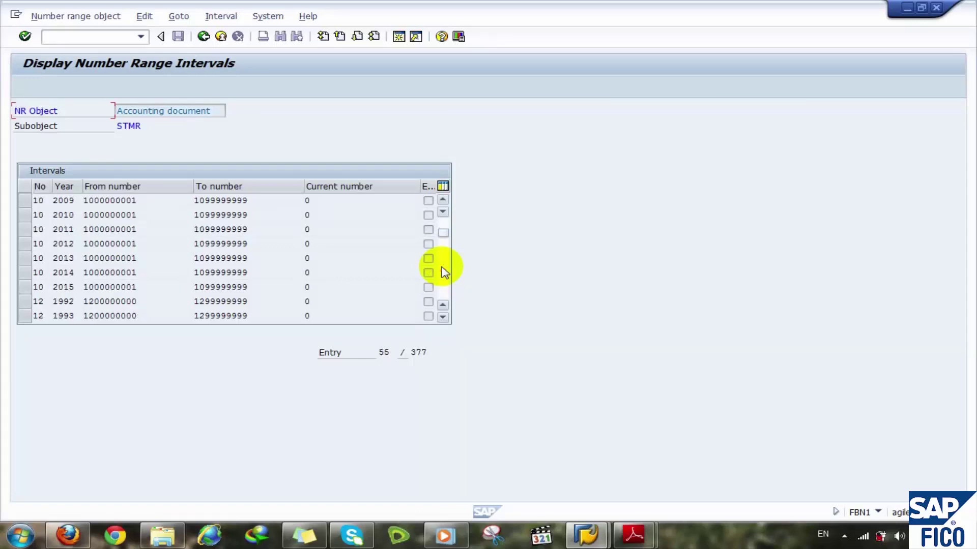
click(444, 274)
click(444, 276)
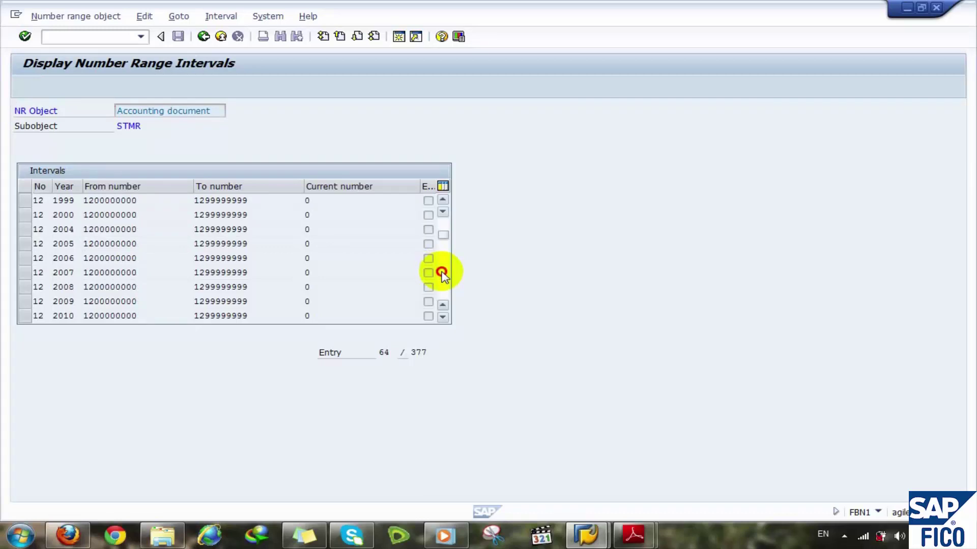
click(444, 277)
click(444, 276)
click(444, 276)
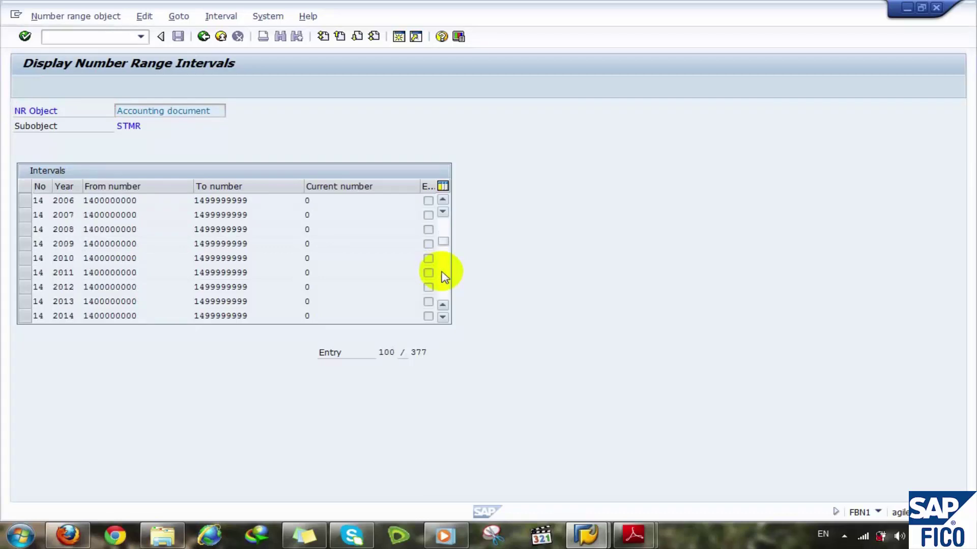
click(444, 276)
click(444, 277)
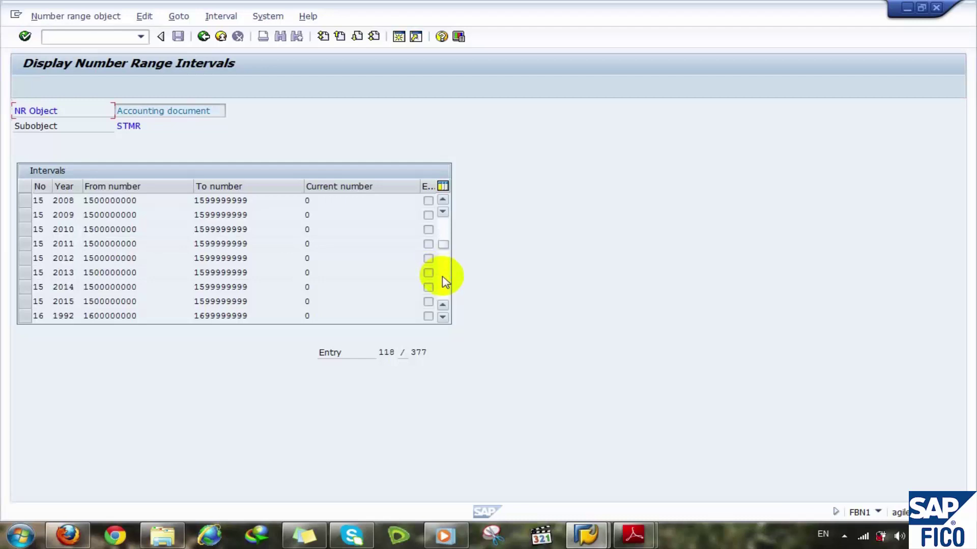
click(442, 276)
click(443, 276)
click(442, 276)
click(443, 277)
click(443, 278)
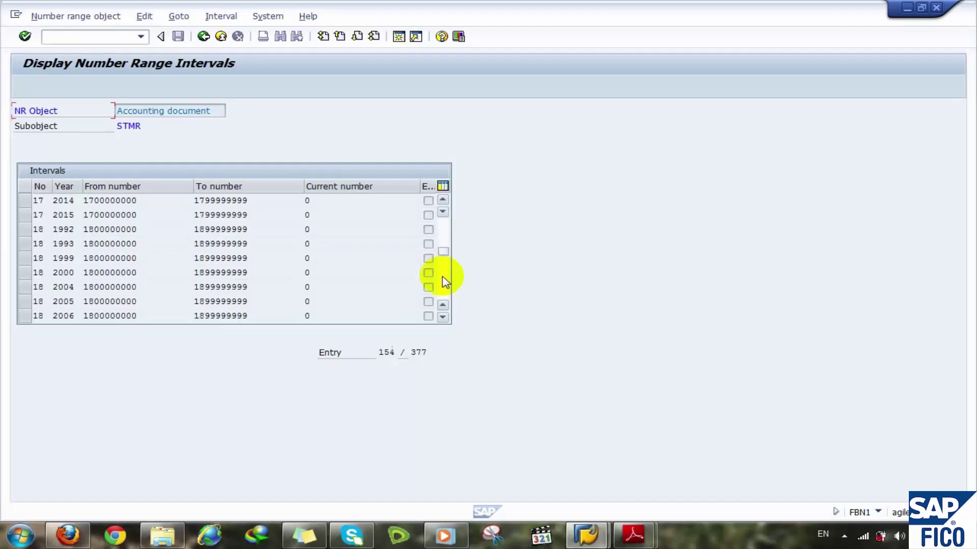
click(444, 282)
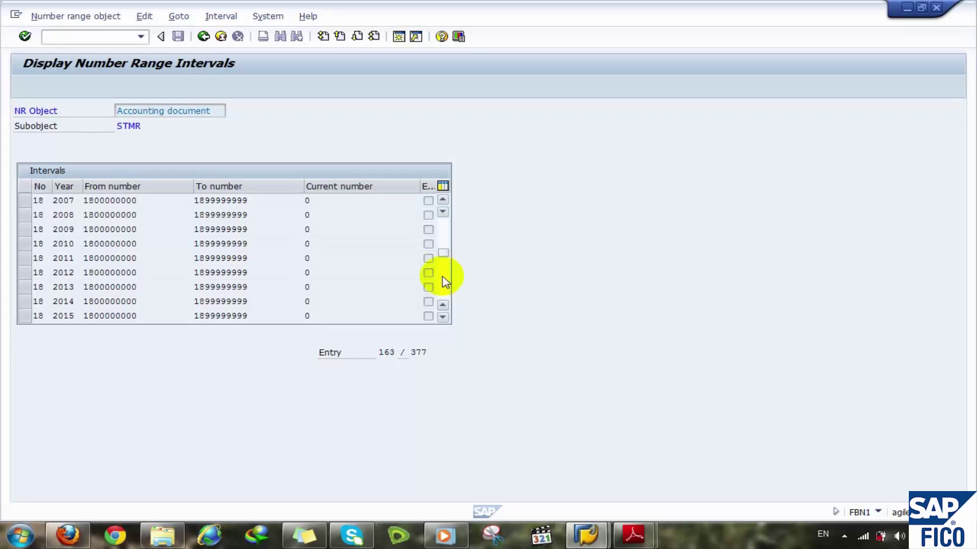
click(445, 282)
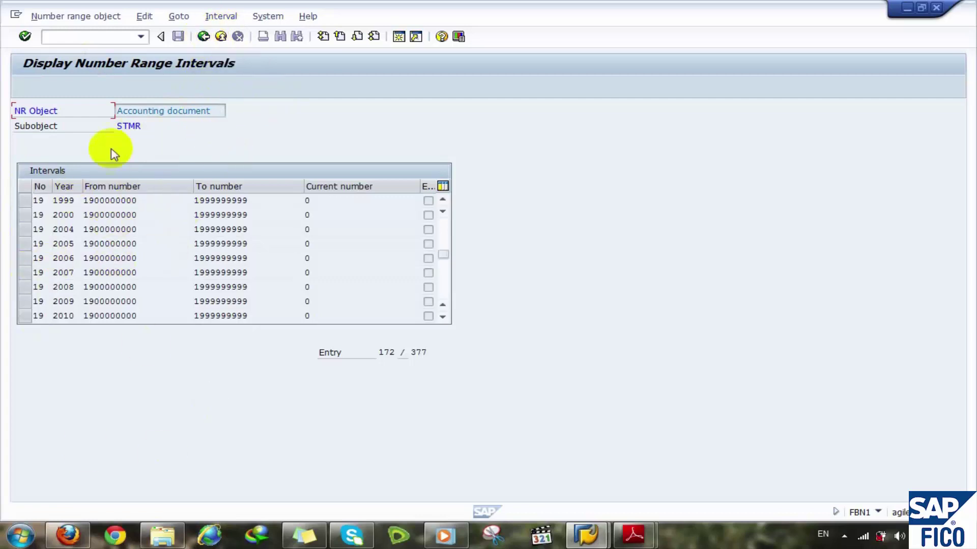
Leave the interval display and open the number range status of company code STMR for maintenance
click(202, 38)
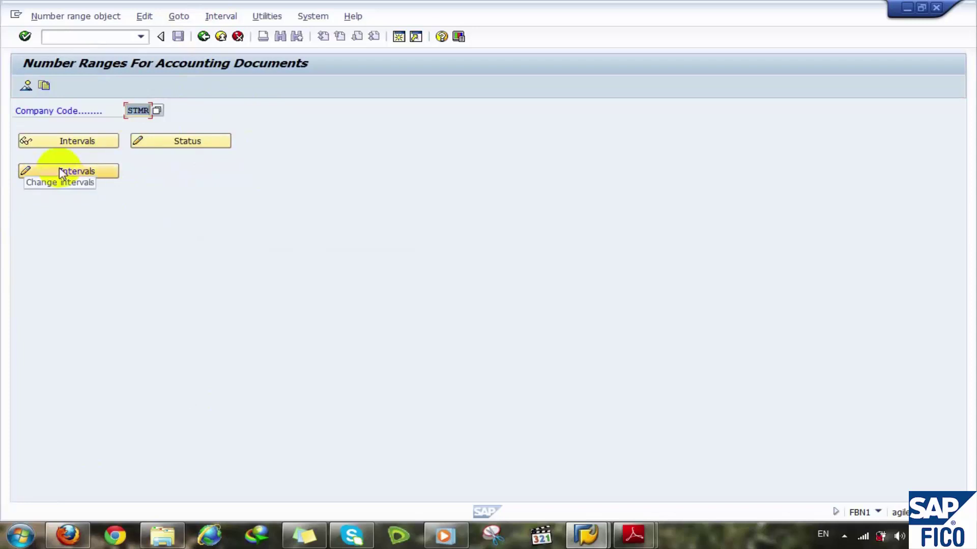
click(167, 143)
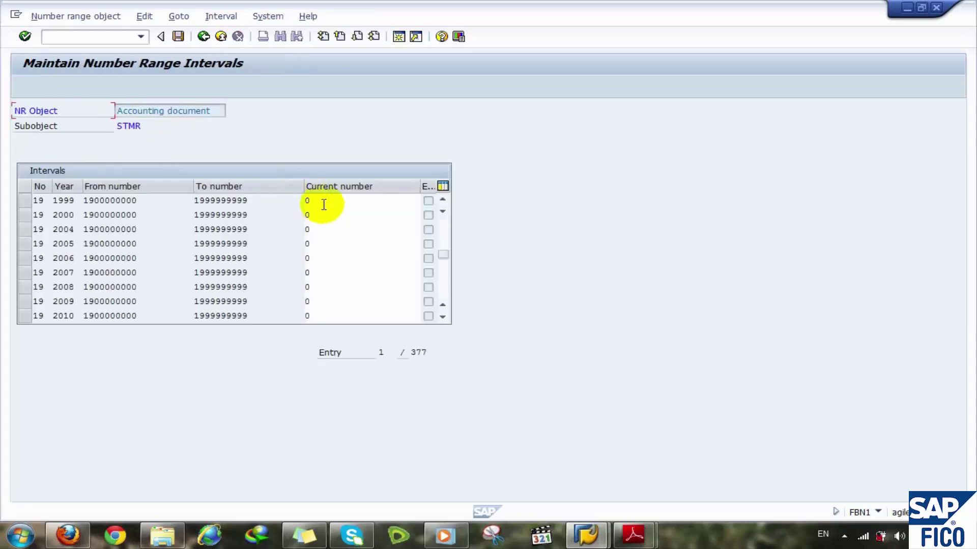
Try to clear the current number of number range 19 for the year 1999
click(305, 201)
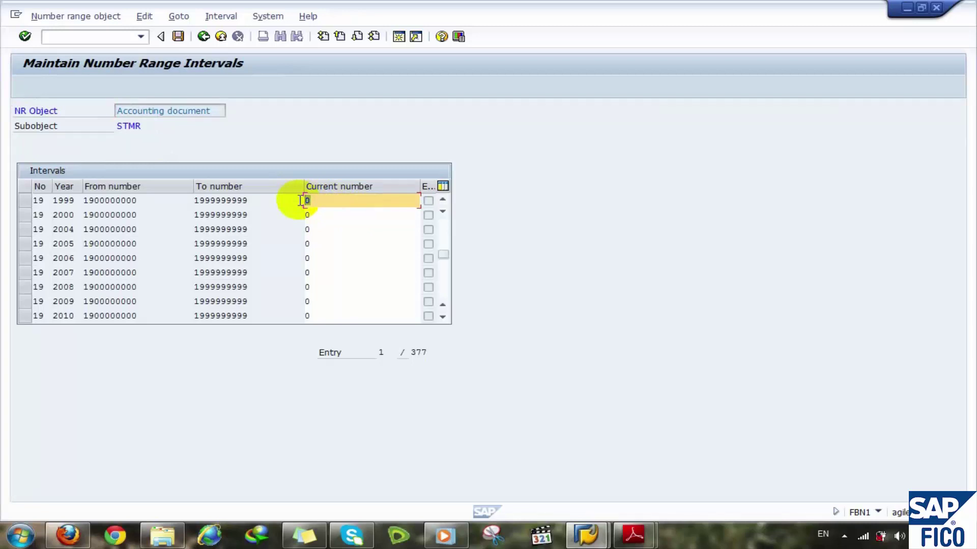
key(BackSpace)
click(326, 218)
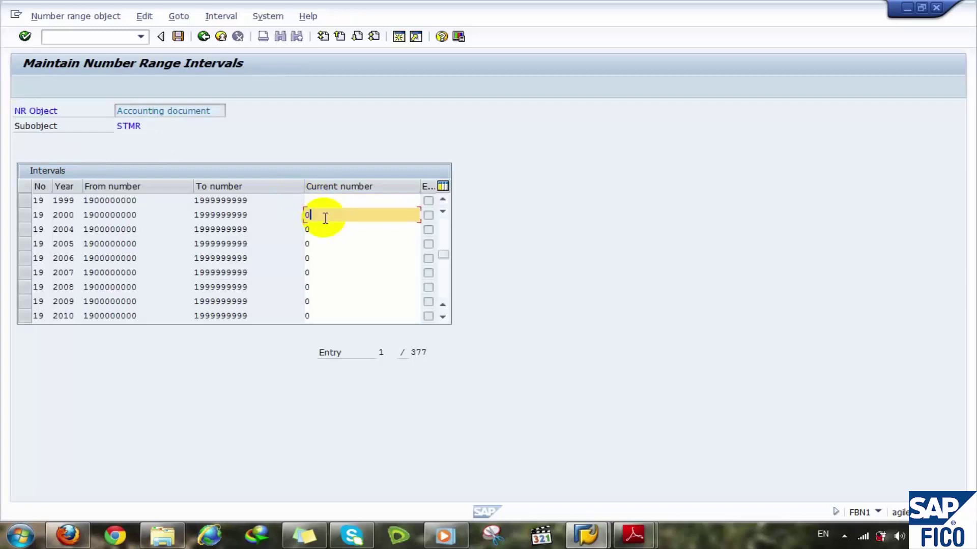
Examine the current numbers of the intervals after number range 19 through range 52, and return to the start of the list
click(444, 277)
click(447, 284)
click(448, 284)
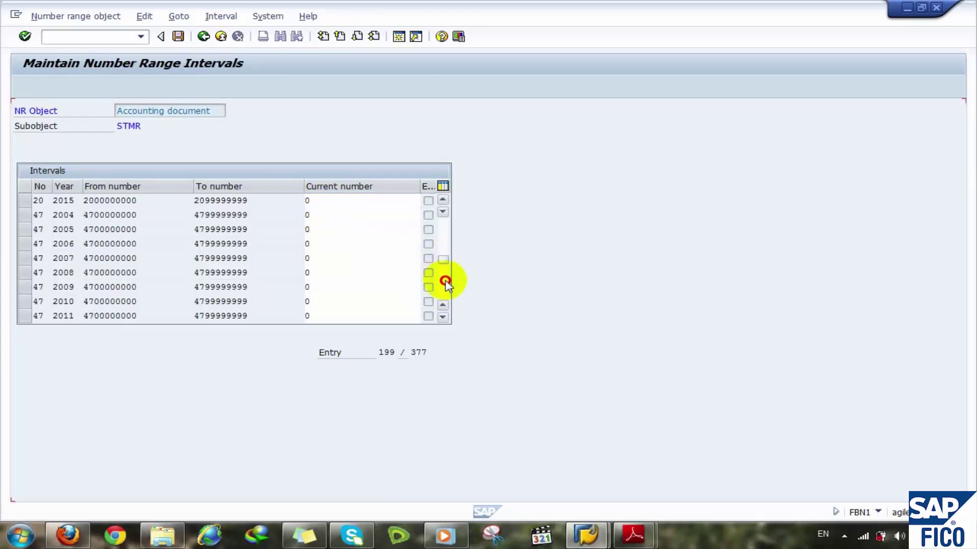
click(448, 285)
click(447, 285)
click(448, 284)
click(448, 285)
click(447, 285)
click(448, 285)
click(447, 285)
click(448, 285)
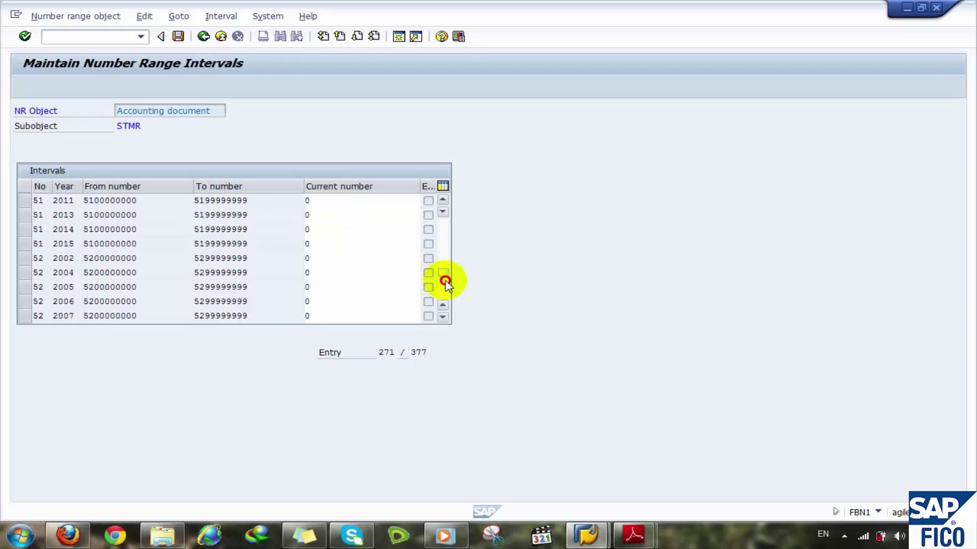
click(447, 285)
drag(443, 275, 432, 186)
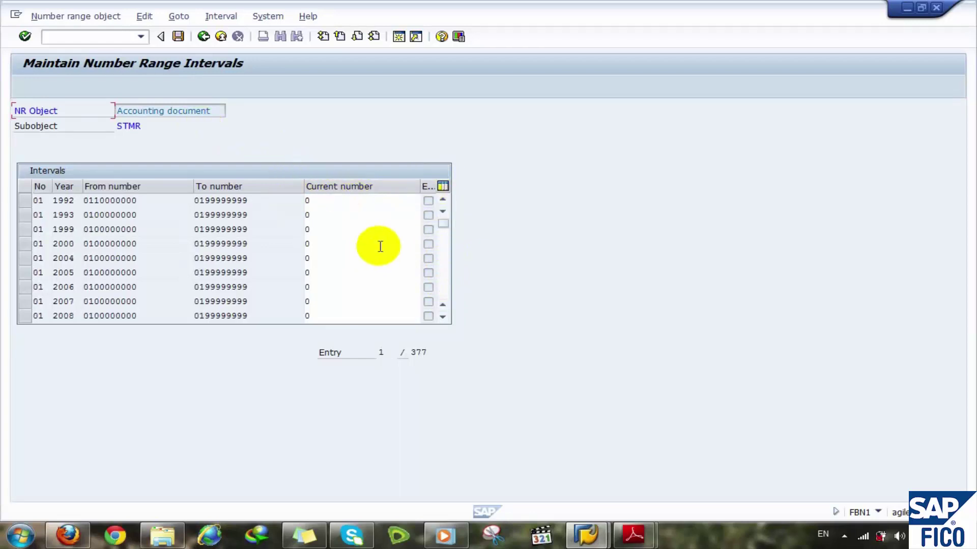
Leave the status maintenance without saving the changes, and take a brief look into the interval maintenance of company code STMR
click(346, 229)
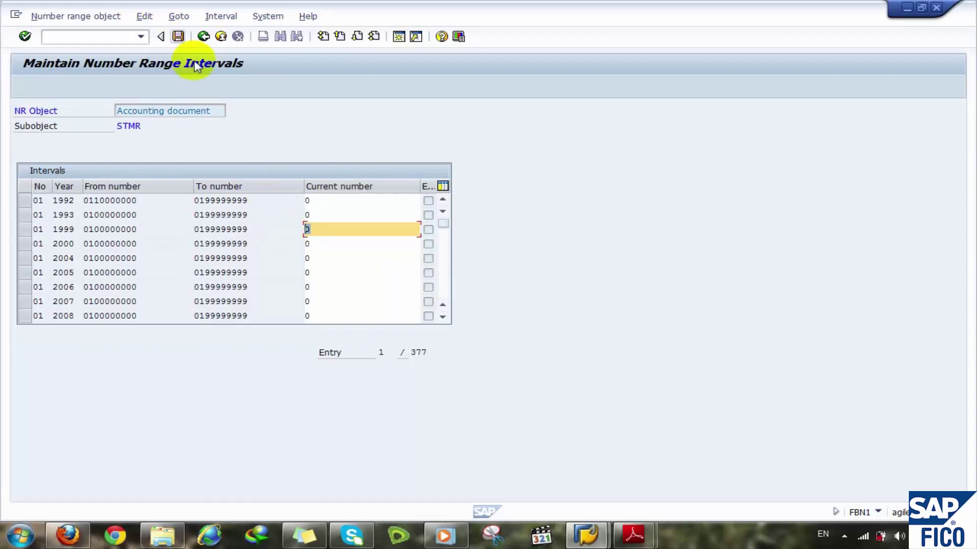
click(203, 36)
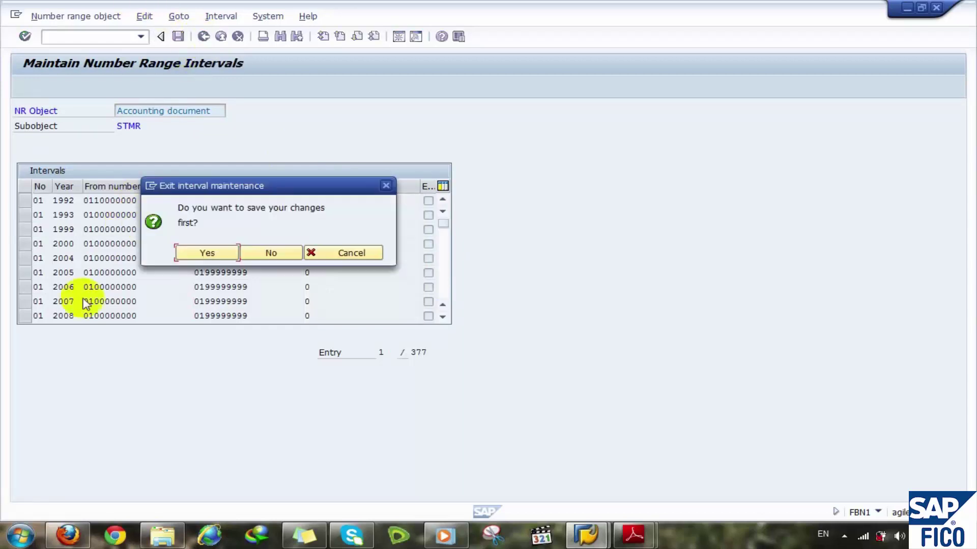
click(269, 254)
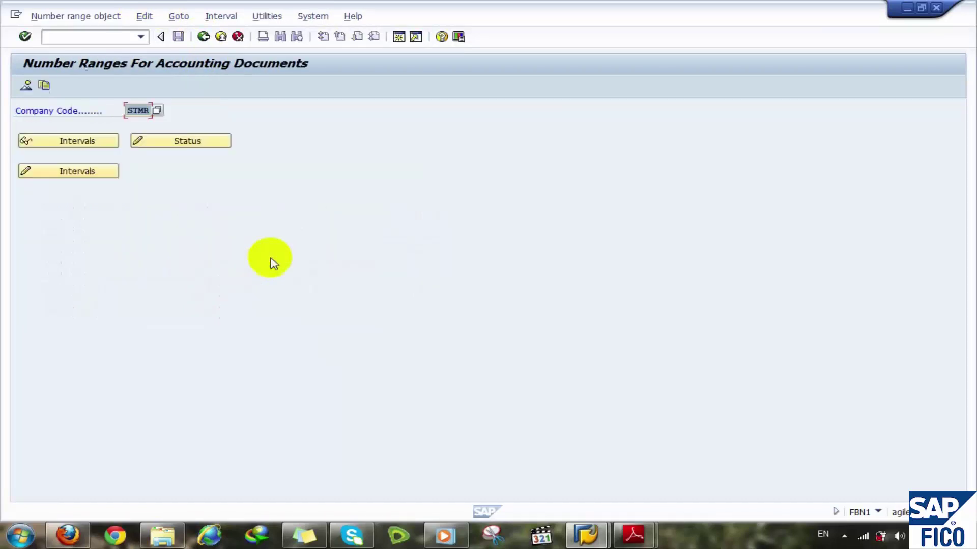
click(57, 176)
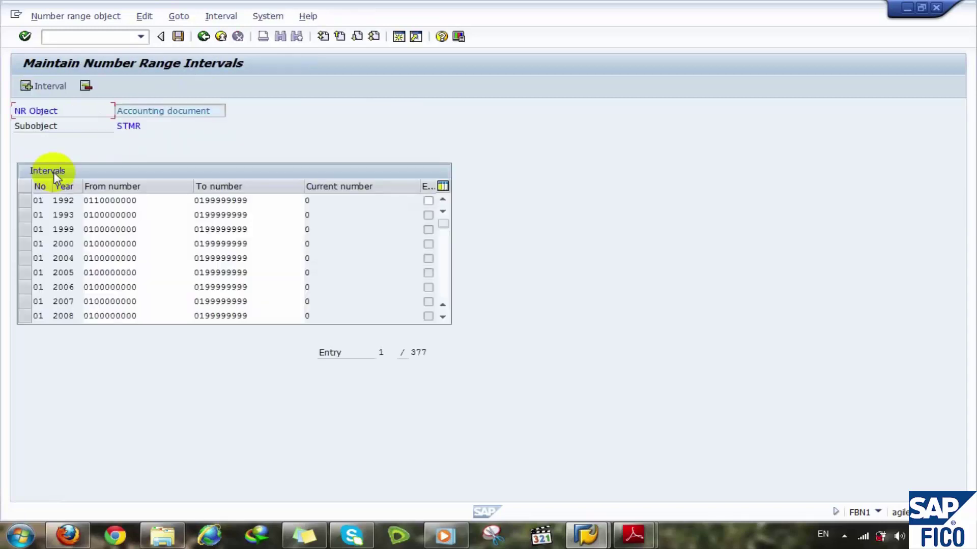
click(203, 37)
Try to copy the number range intervals from company code 1000 to STMR, accept the transport information, and close the copy dialog
click(43, 86)
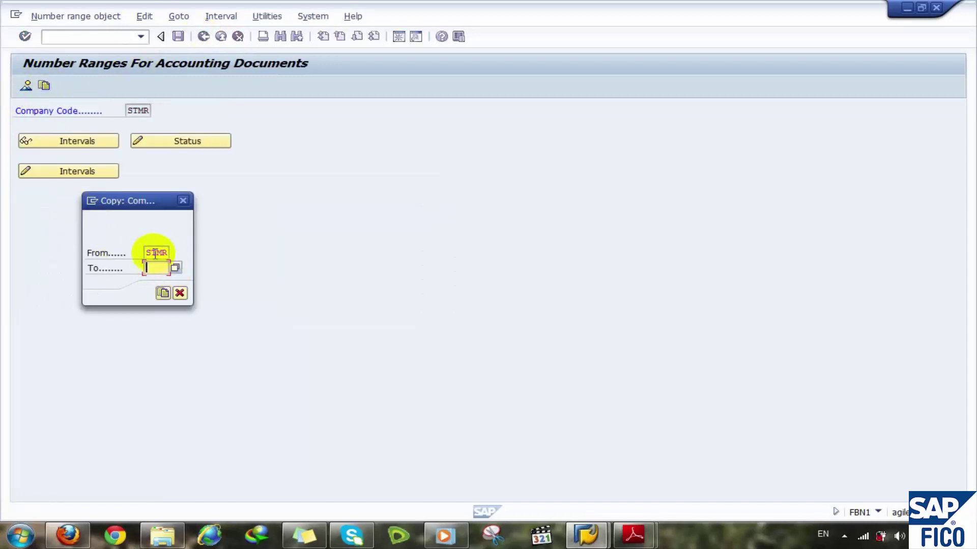
double_click(150, 253)
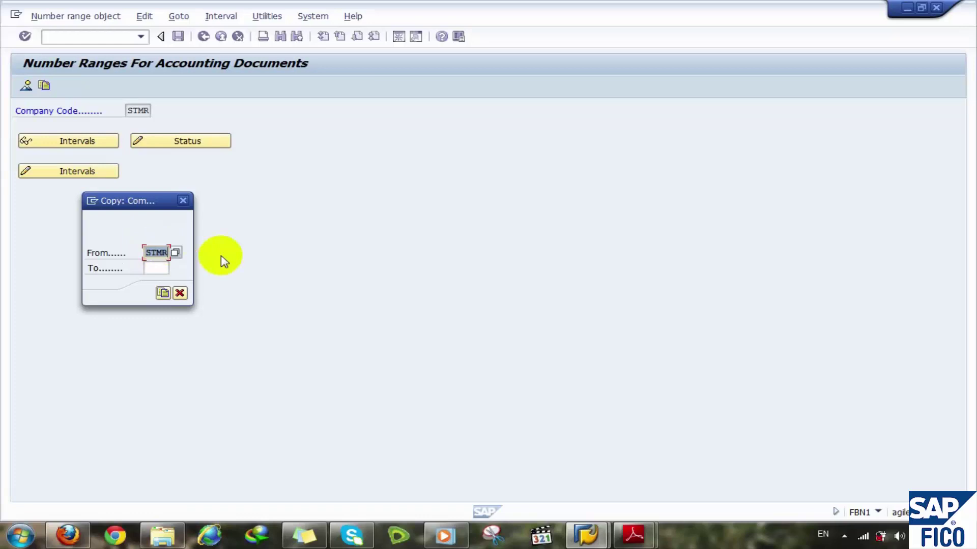
text(1000)
click(151, 267)
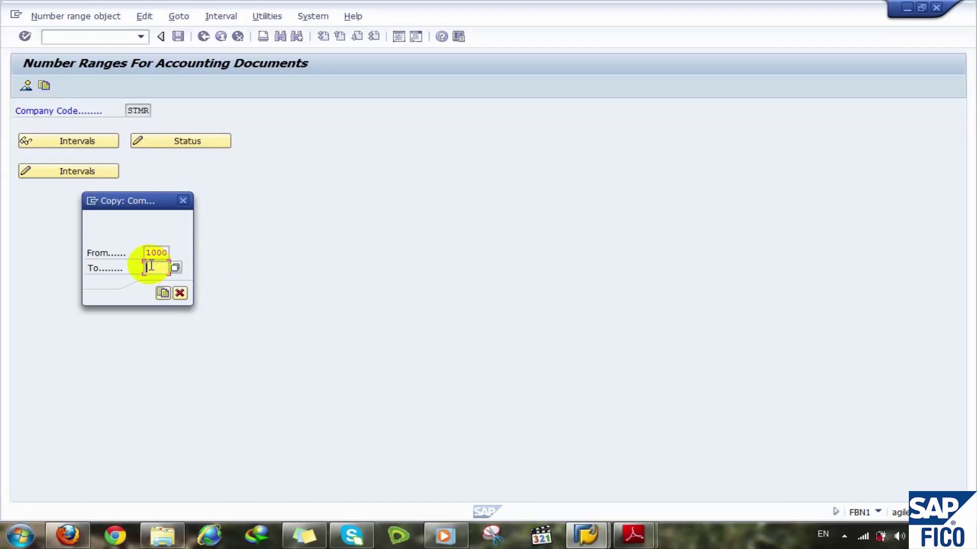
text(stmr)
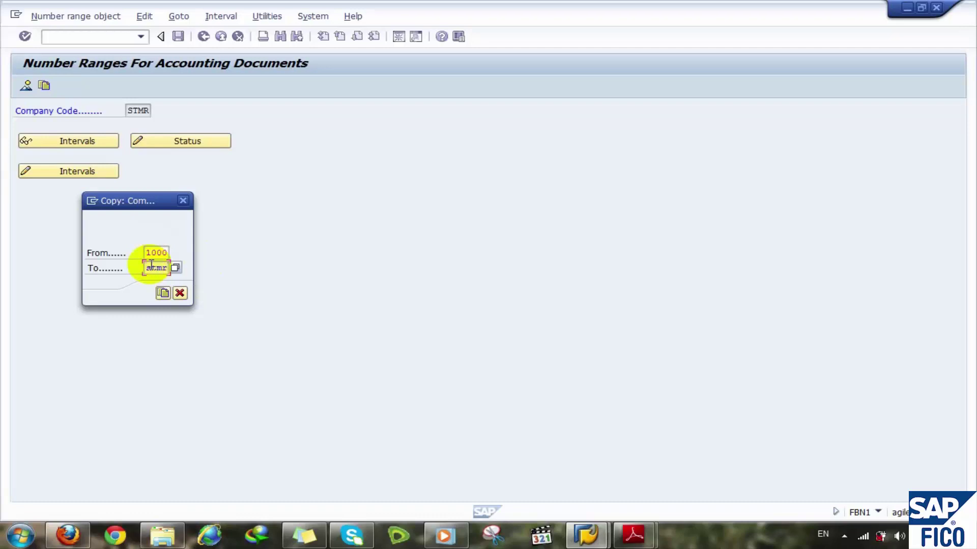
click(163, 292)
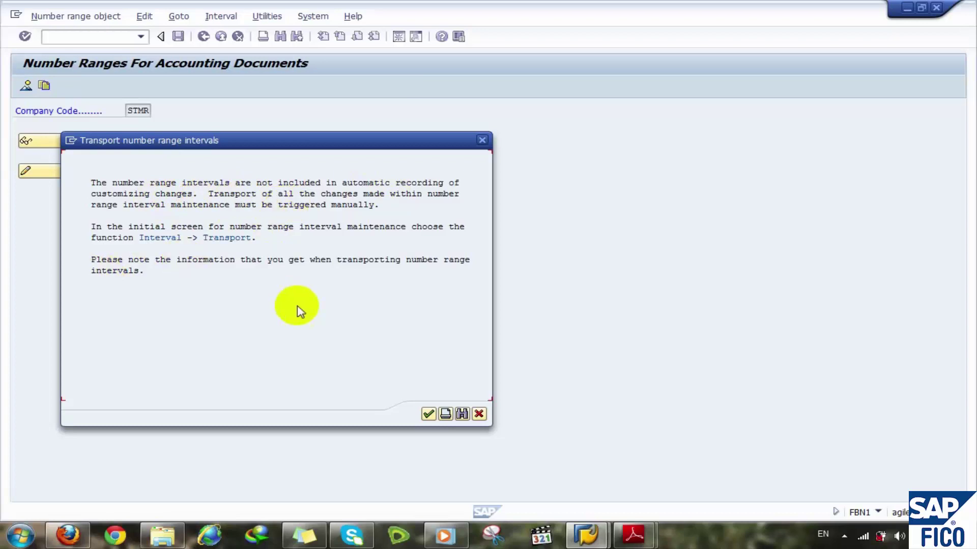
click(429, 415)
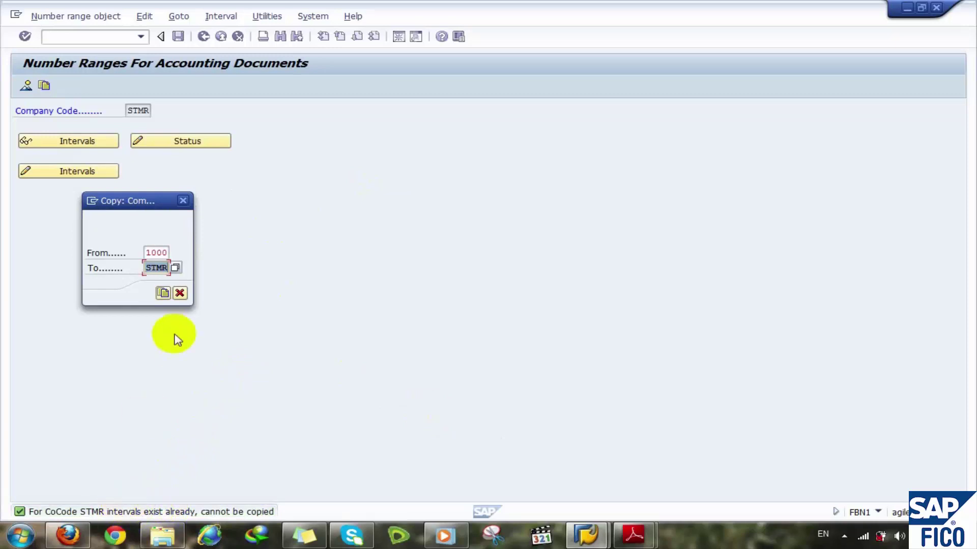
click(179, 293)
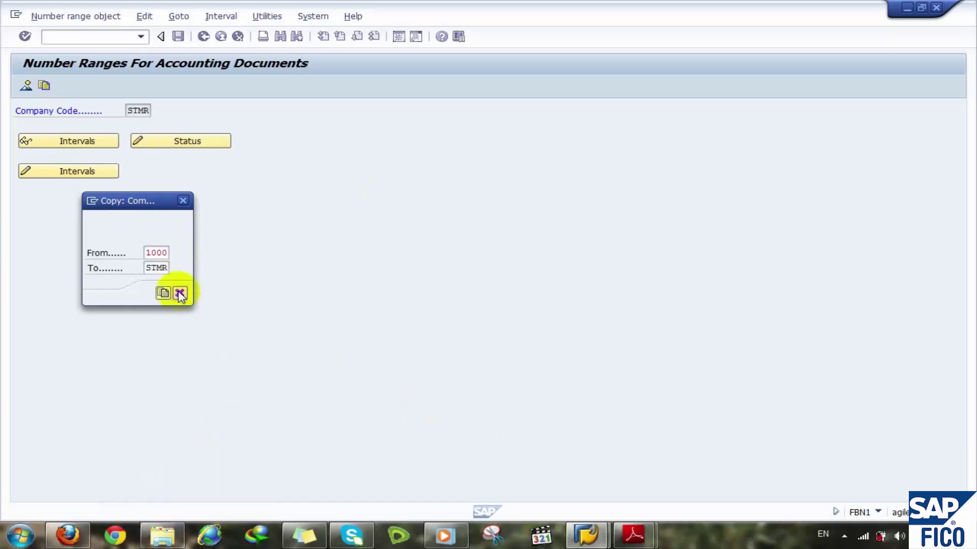
Open company code STMR's intervals for maintenance and look through the entries of number ranges 01 and 02
click(69, 172)
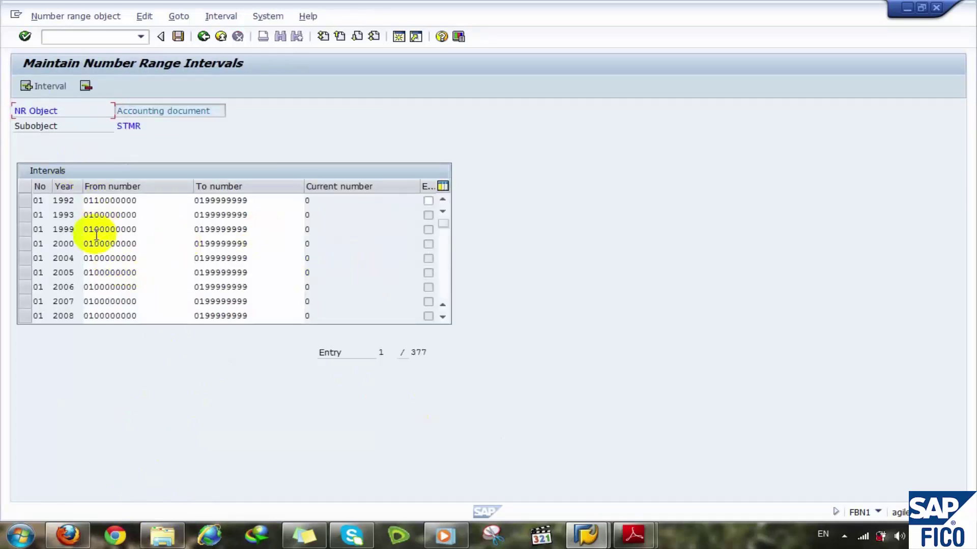
click(444, 274)
click(444, 274)
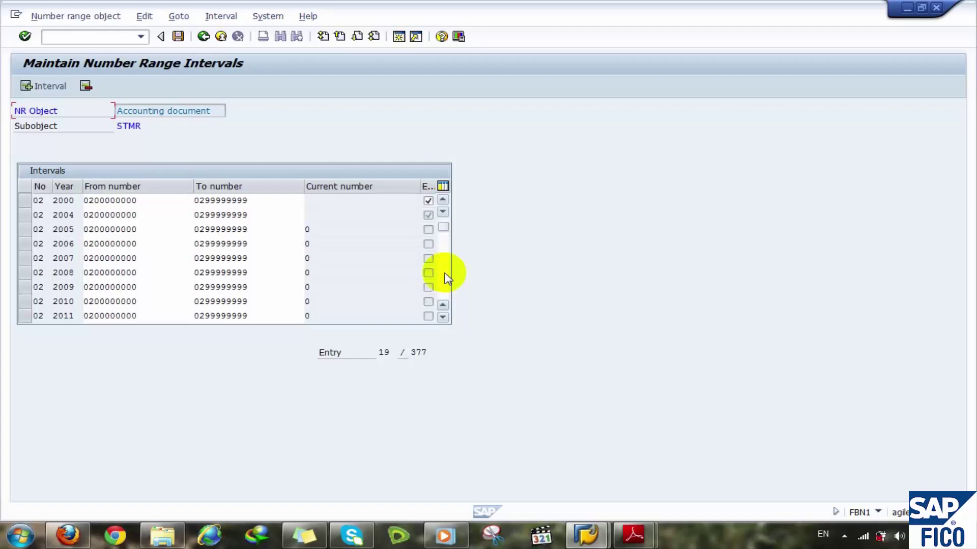
Start a new interval with the number K1 and the year 2013
click(50, 88)
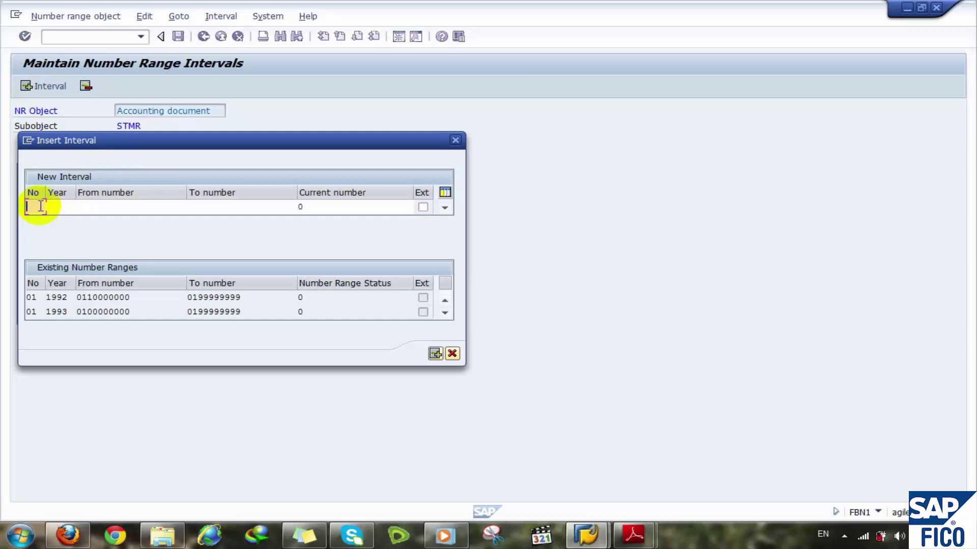
text(K1)
click(57, 207)
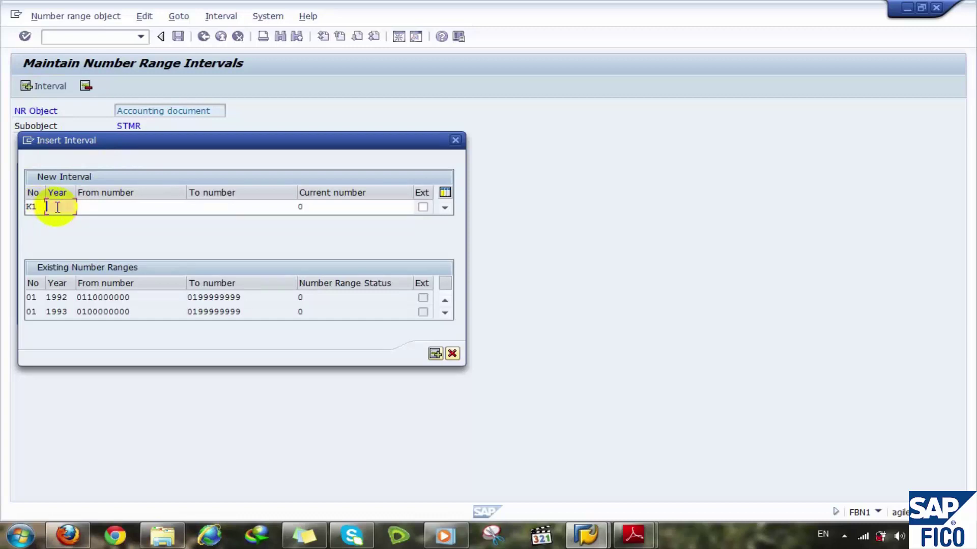
text(2013)
click(99, 211)
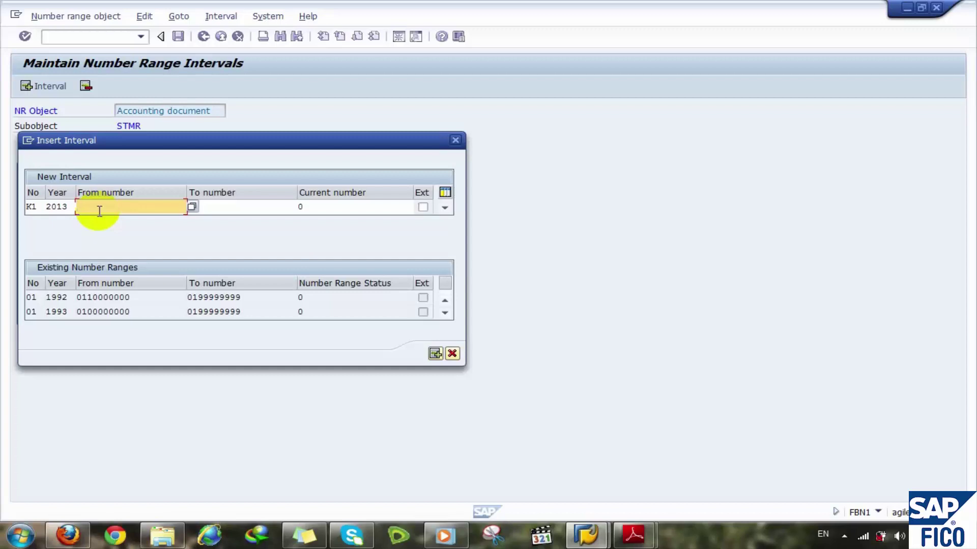
text(0000800000)
key(BackSpace)
key(BackSpace)
key(BackSpace)
key(BackSpace)
key(BackSpace)
text(10000)
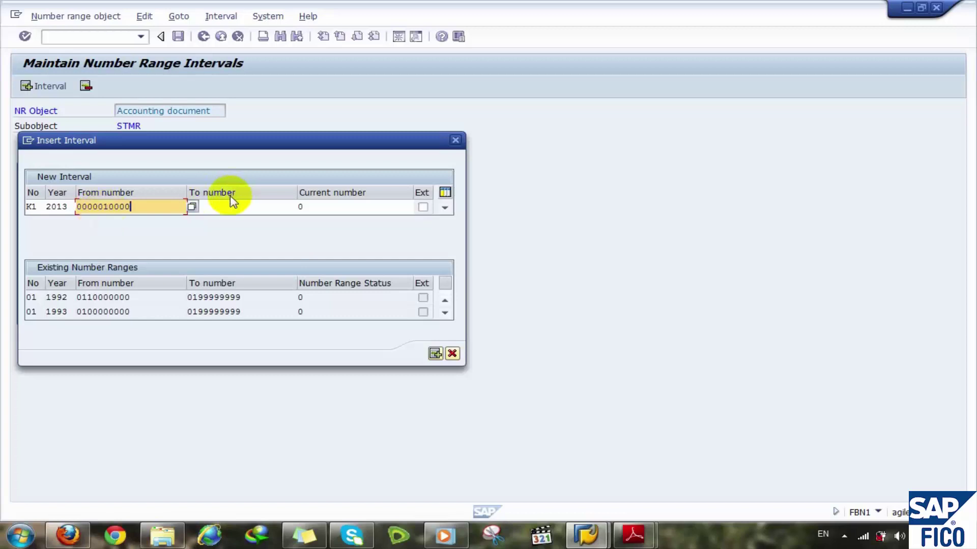
click(219, 213)
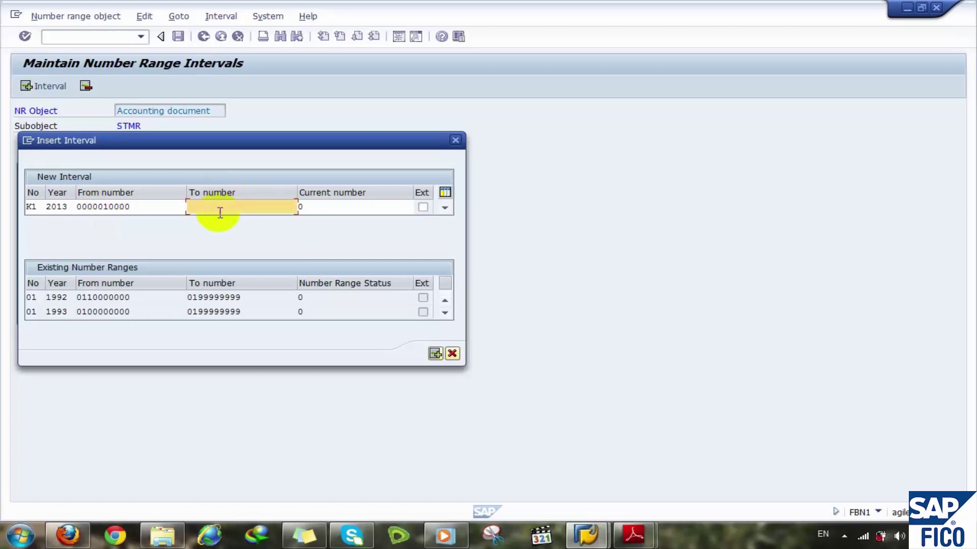
text(0000019999)
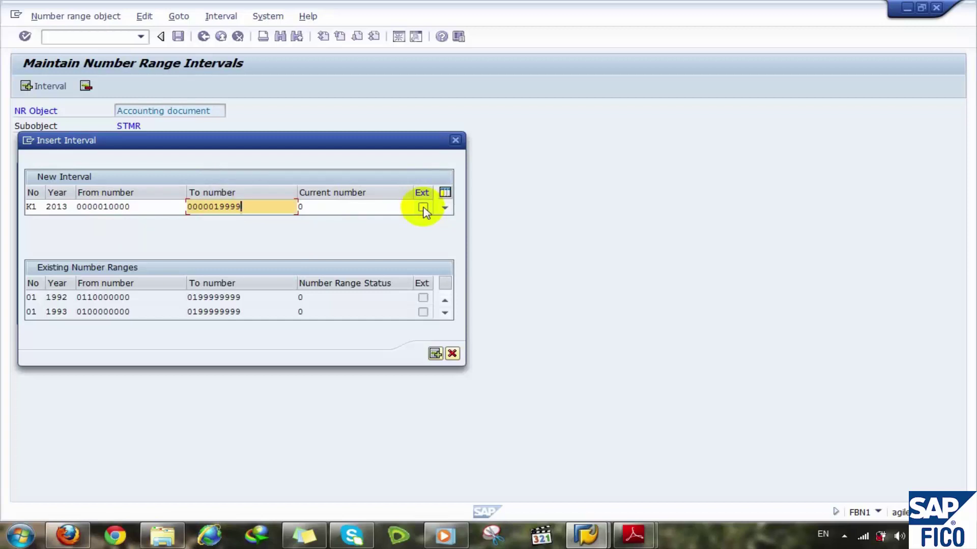
click(434, 353)
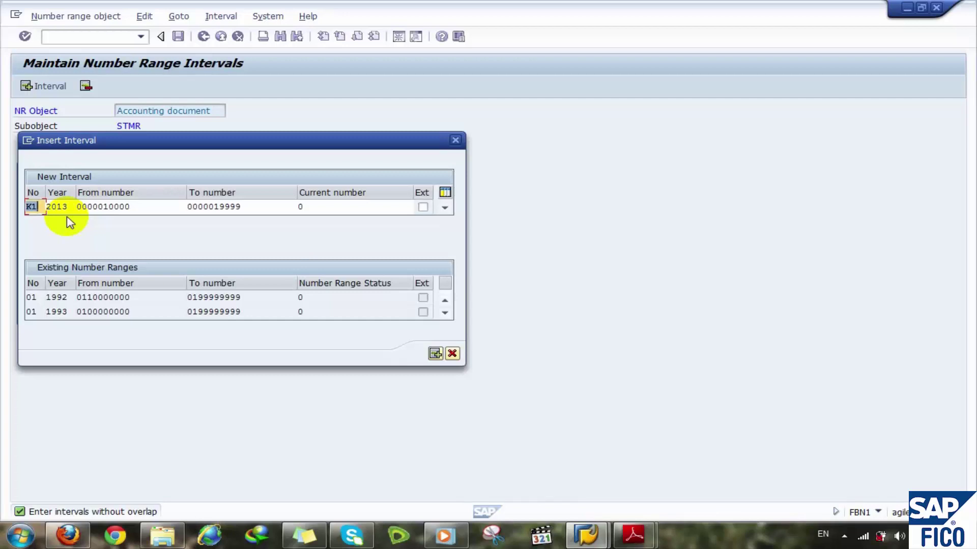
Examine the number limits of the existing number range 01 from 1992 through 2014 for overlap with the new interval
click(103, 299)
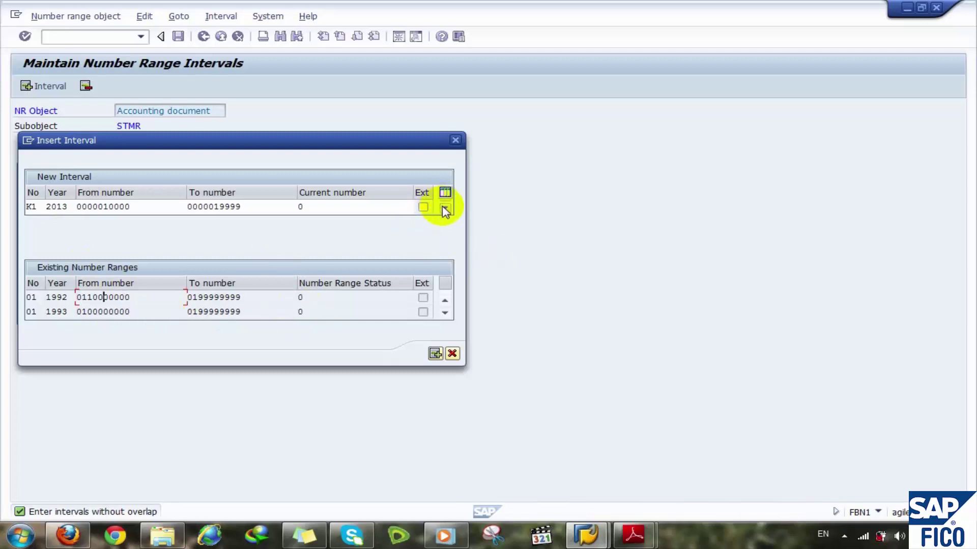
click(445, 312)
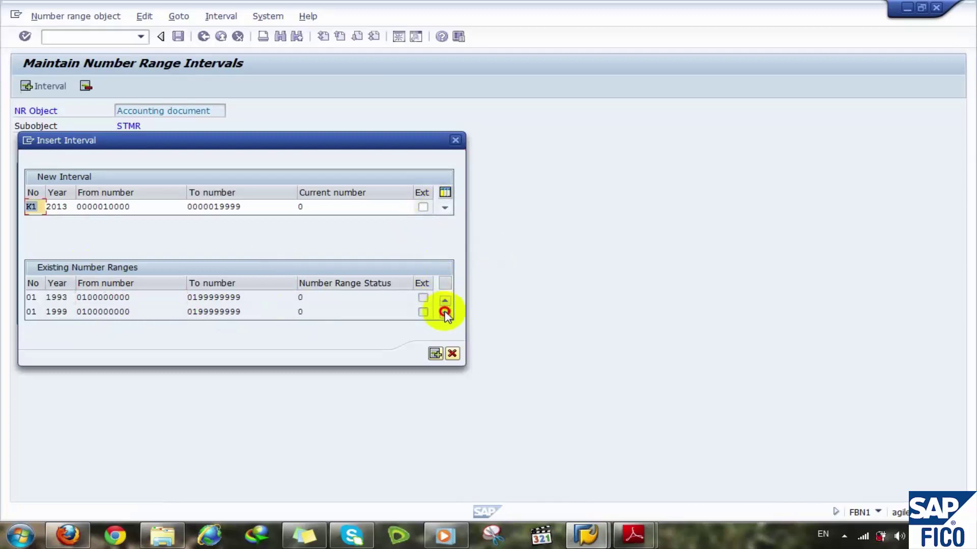
click(445, 312)
click(445, 312)
click(445, 313)
click(444, 312)
click(444, 312)
click(445, 313)
click(444, 312)
click(445, 313)
click(445, 312)
click(444, 313)
click(444, 313)
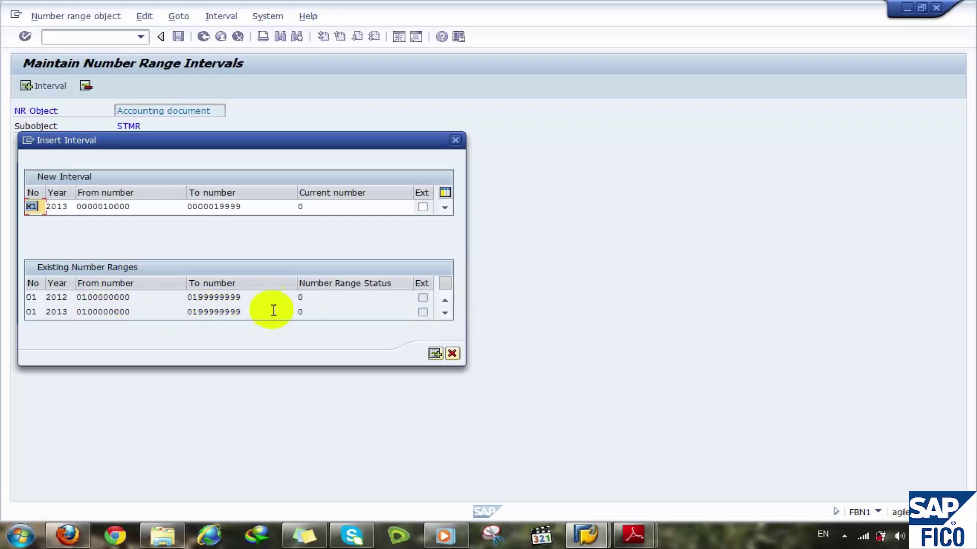
click(445, 314)
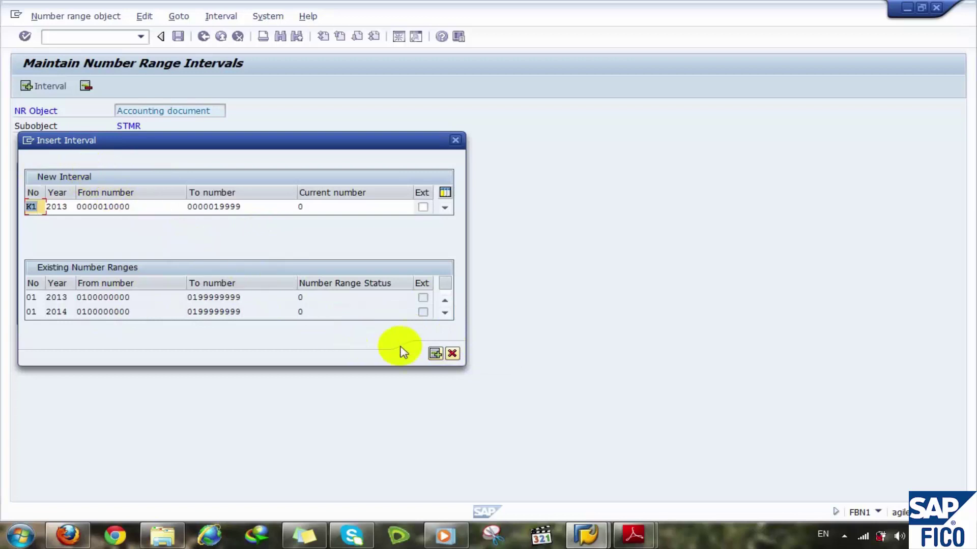
Discard the new interval and leave the interval maintenance without saving
click(452, 354)
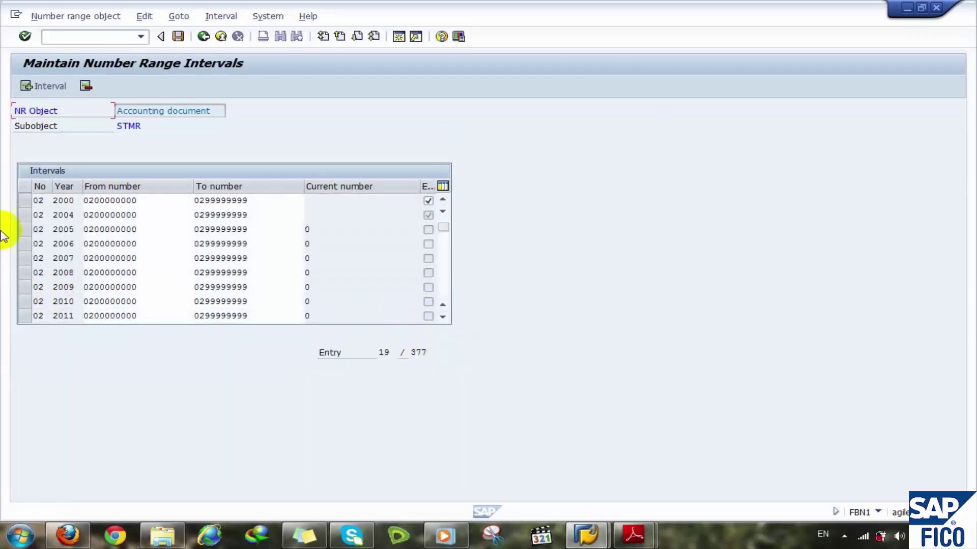
click(201, 37)
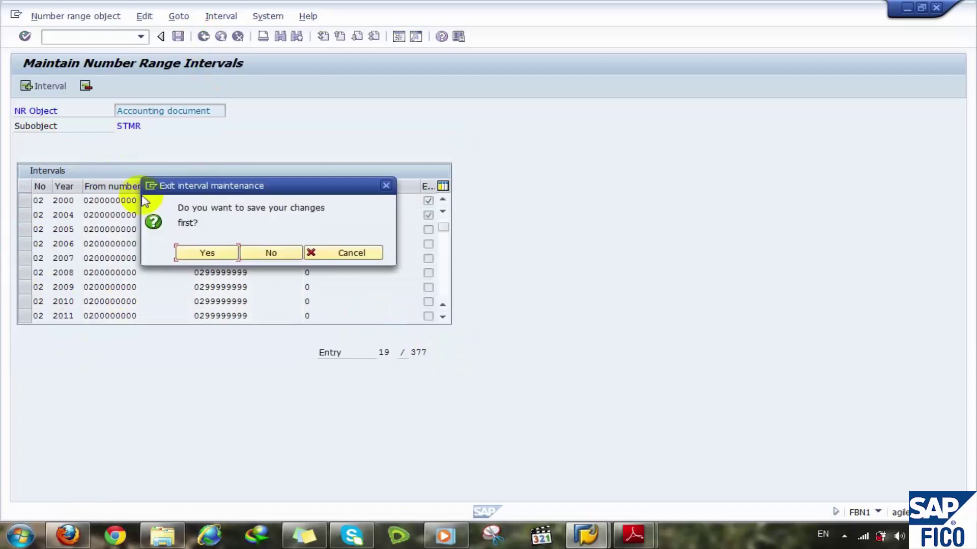
click(262, 256)
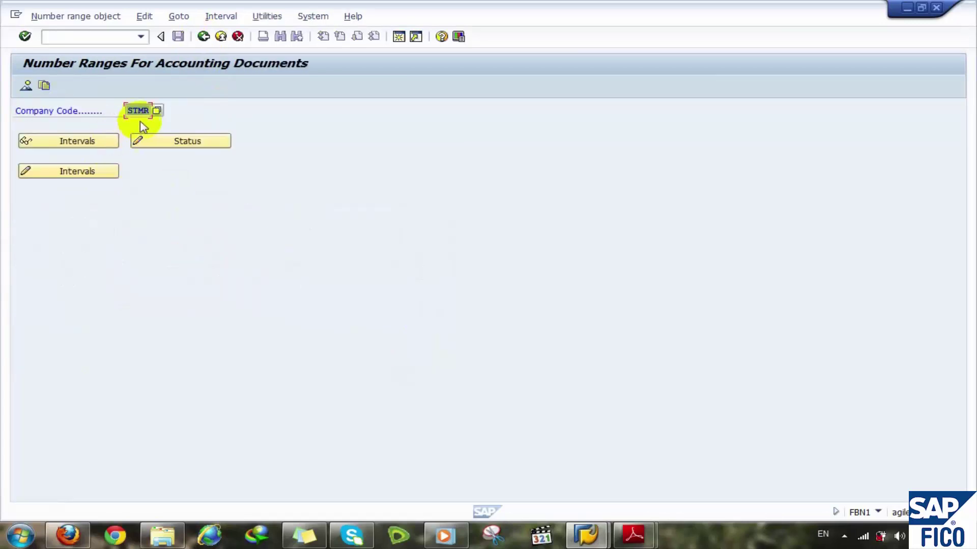
Copy the number ranges from company code 1000 to STMR and open STMR's intervals for maintenance
click(44, 88)
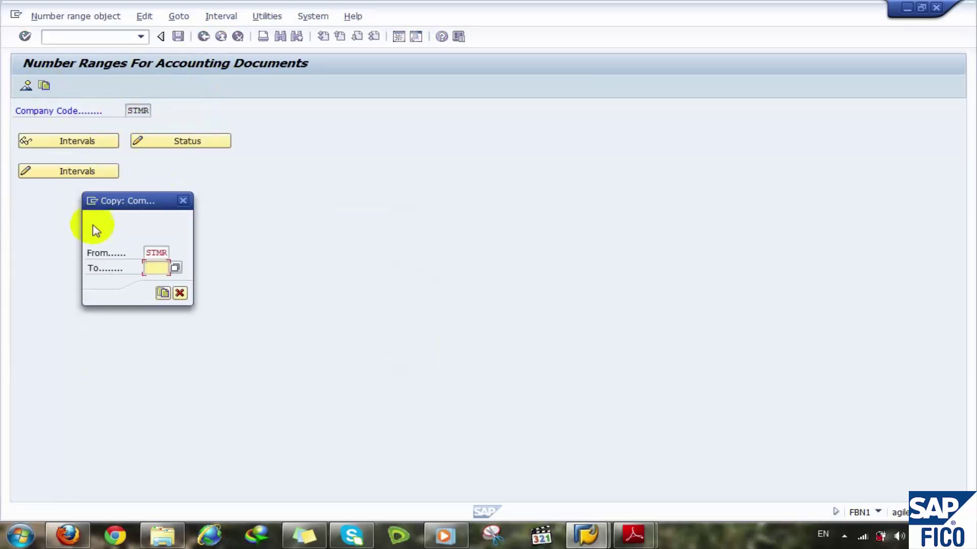
double_click(155, 252)
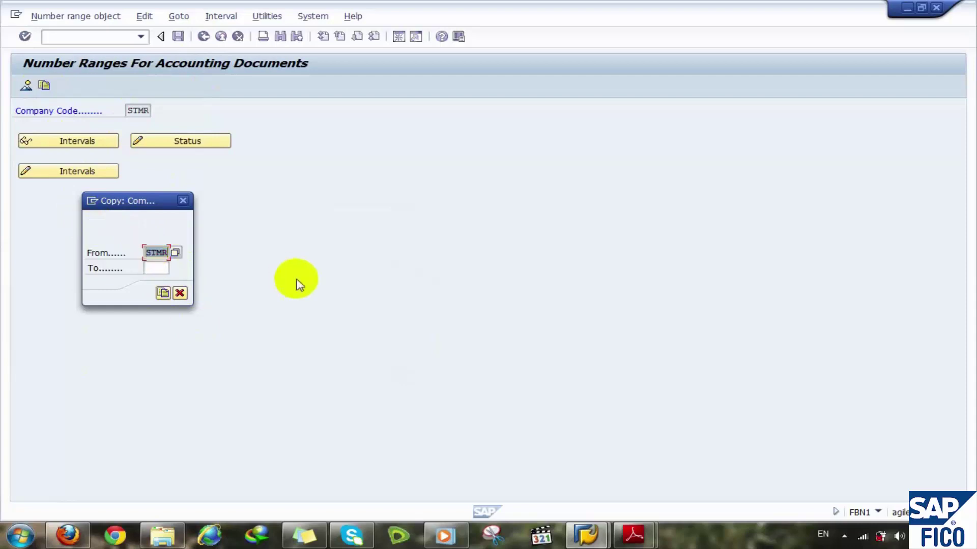
text(1000)
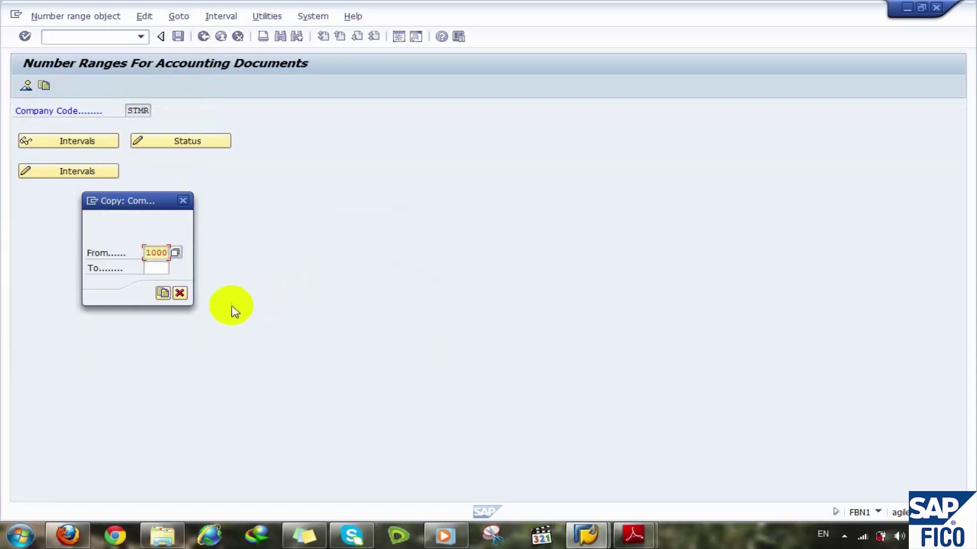
click(154, 268)
click(156, 280)
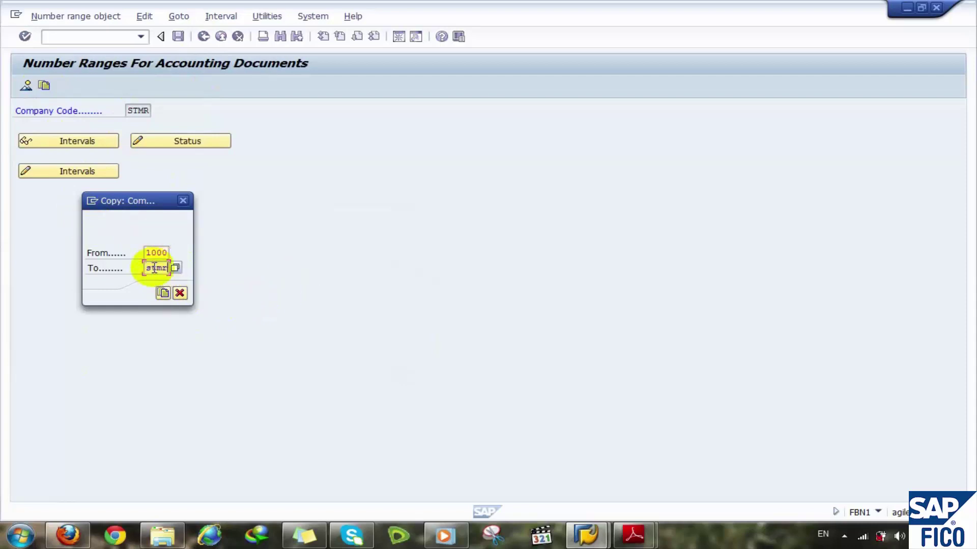
click(163, 294)
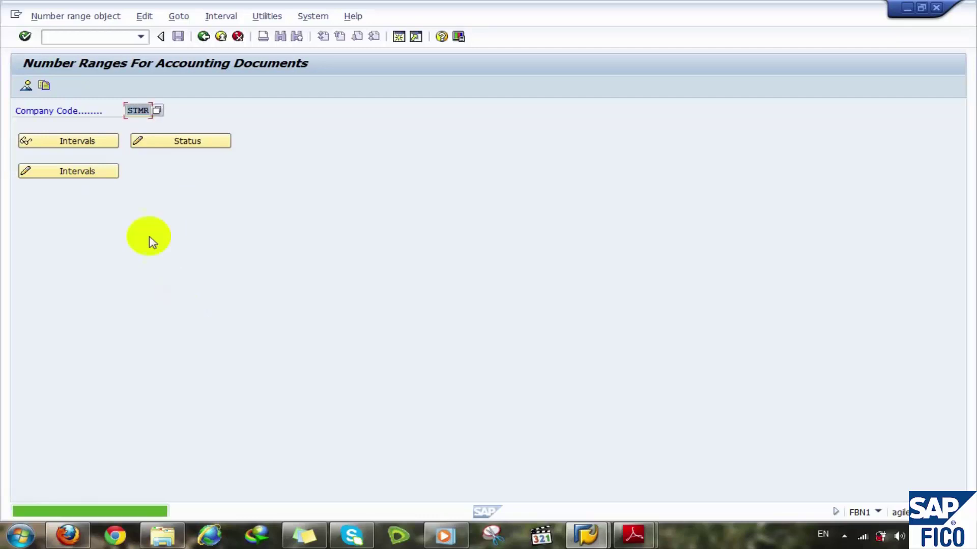
click(65, 171)
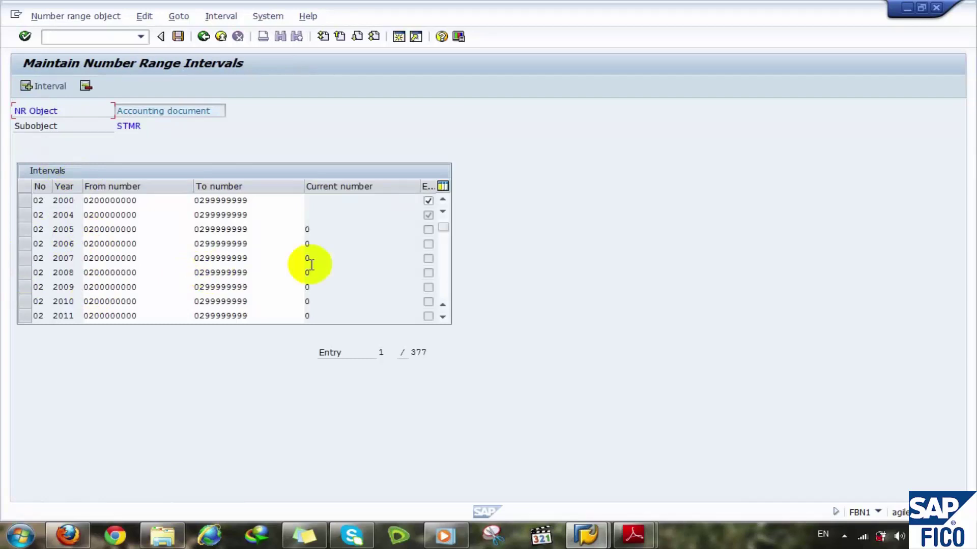
click(43, 88)
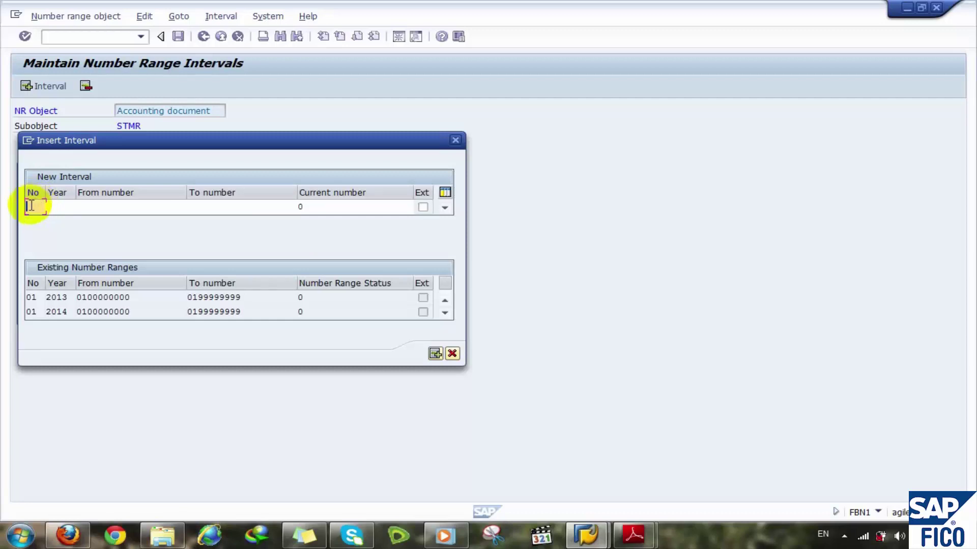
click(99, 208)
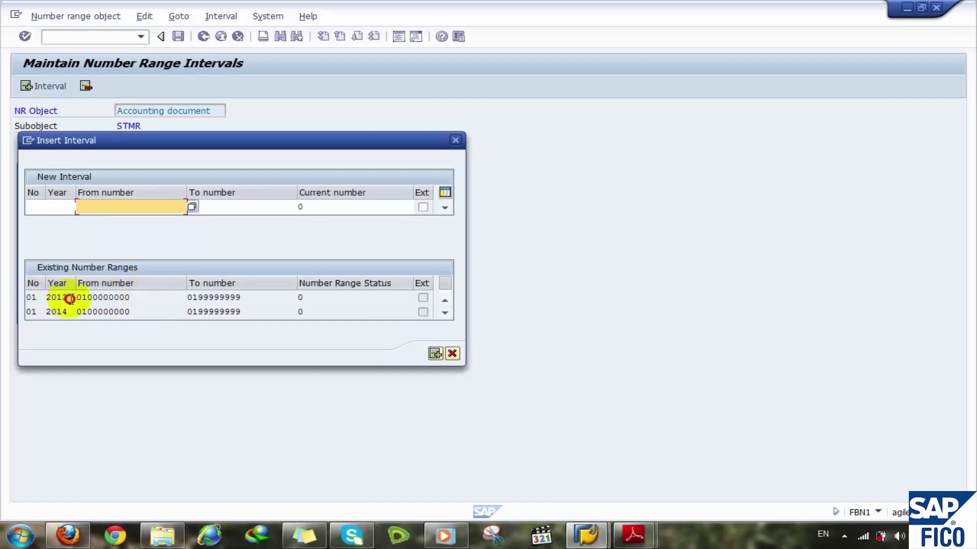
click(66, 298)
click(102, 300)
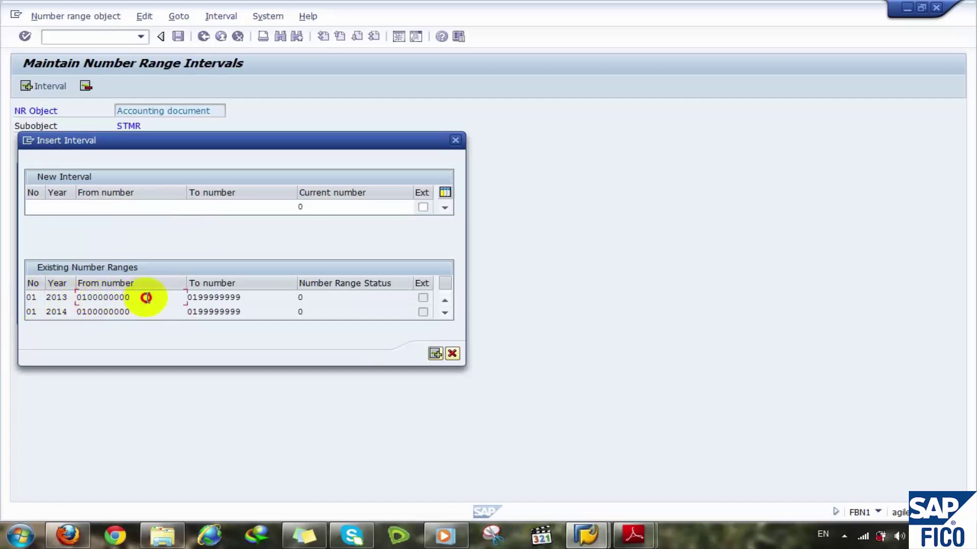
click(148, 298)
click(453, 354)
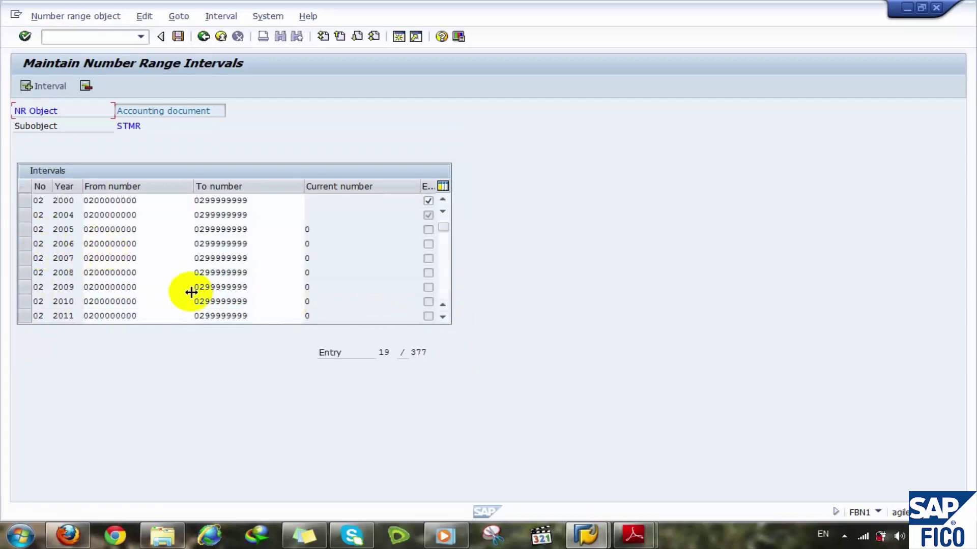
click(444, 282)
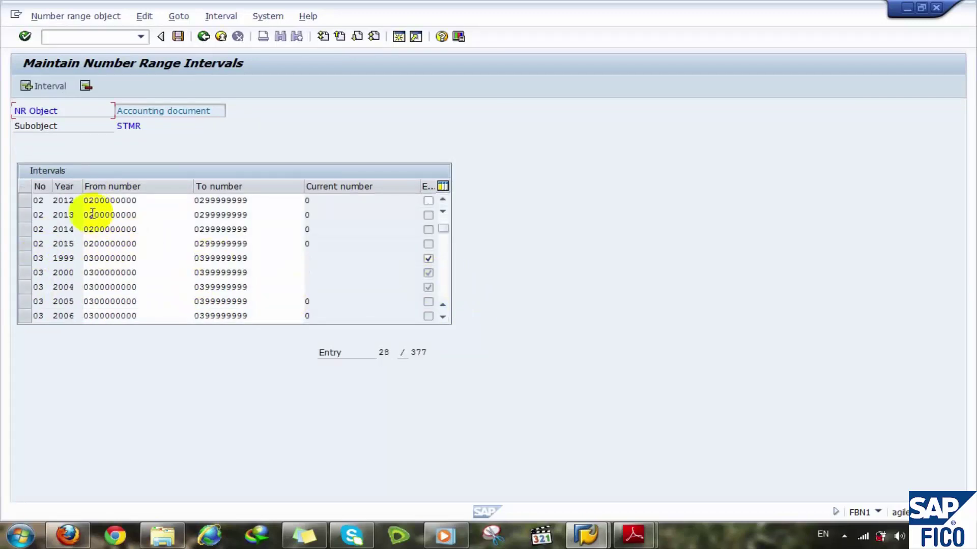
click(441, 229)
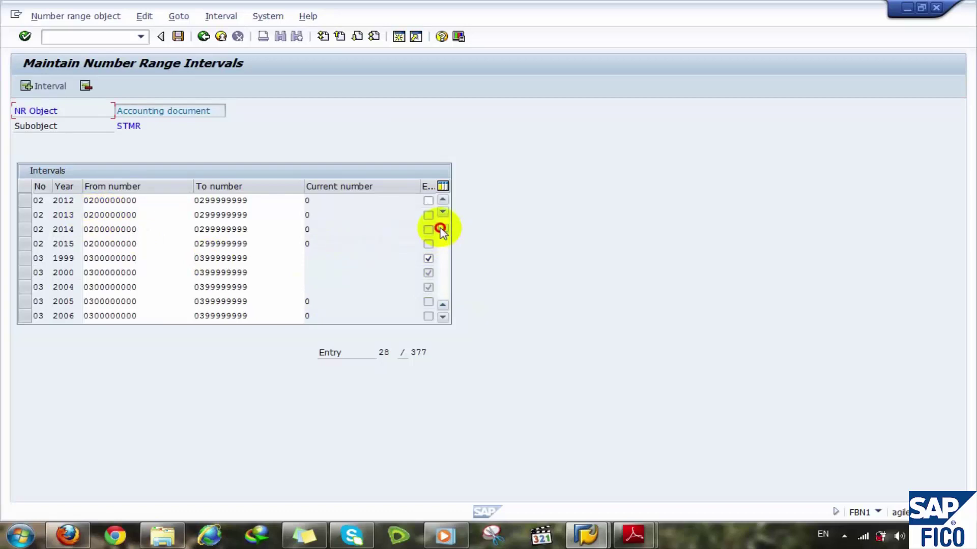
drag(441, 228, 443, 203)
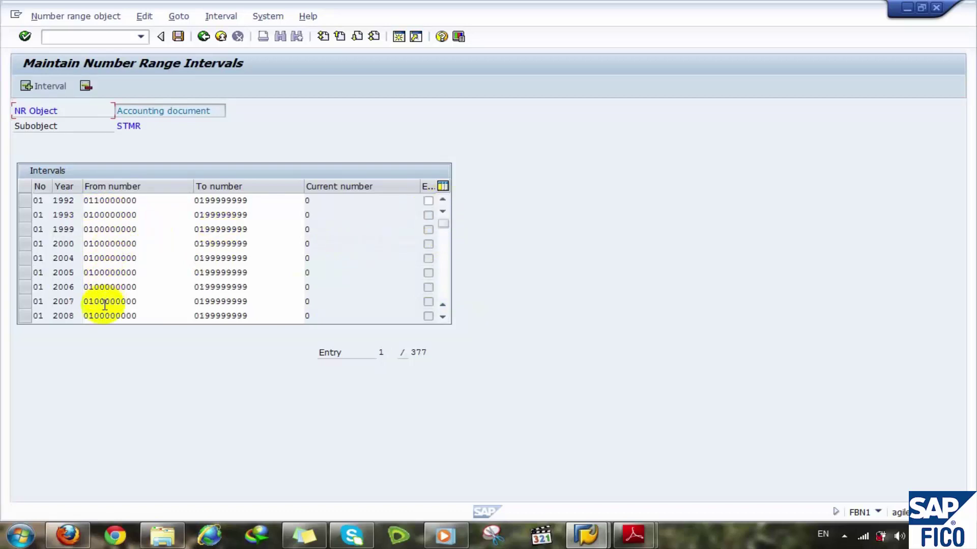
click(443, 279)
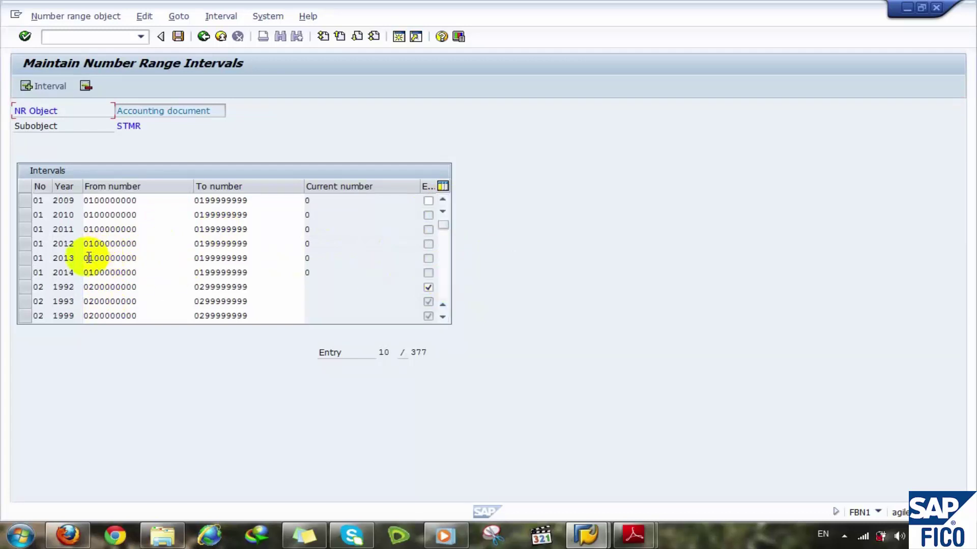
drag(89, 258, 143, 259)
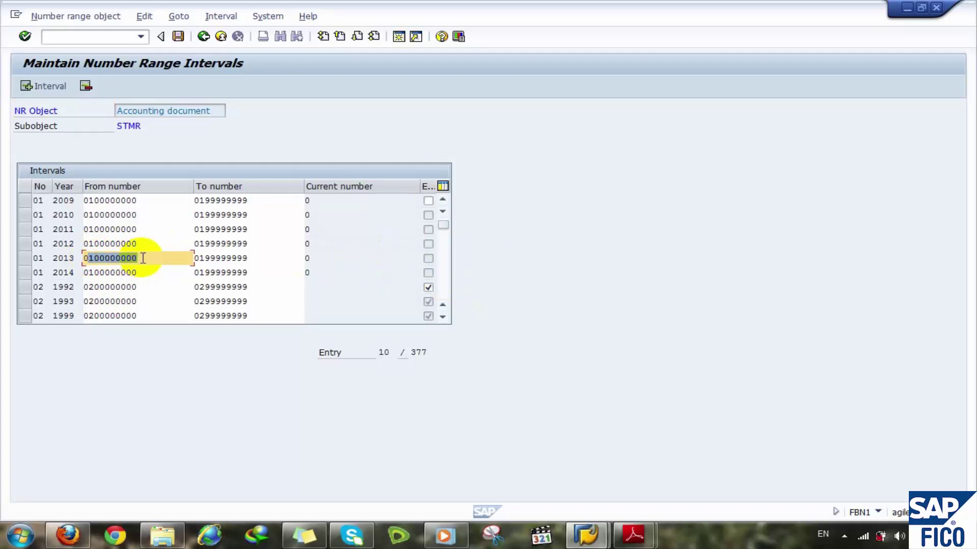
text(000000100)
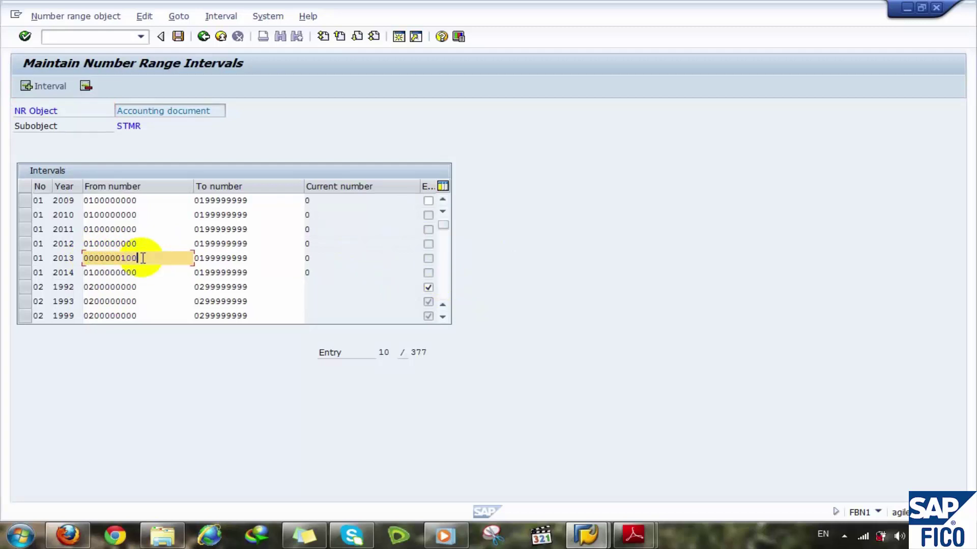
click(214, 258)
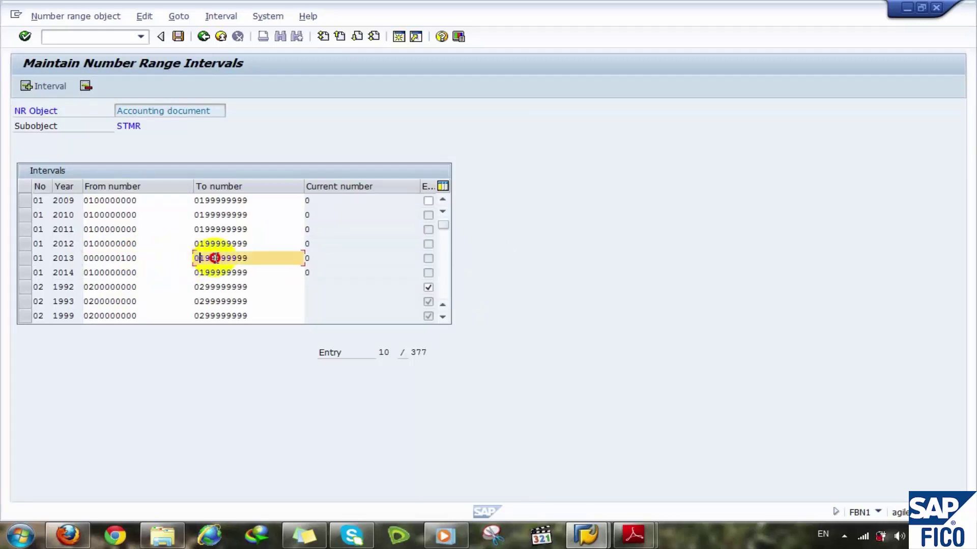
drag(214, 258, 250, 259)
text(0000000)
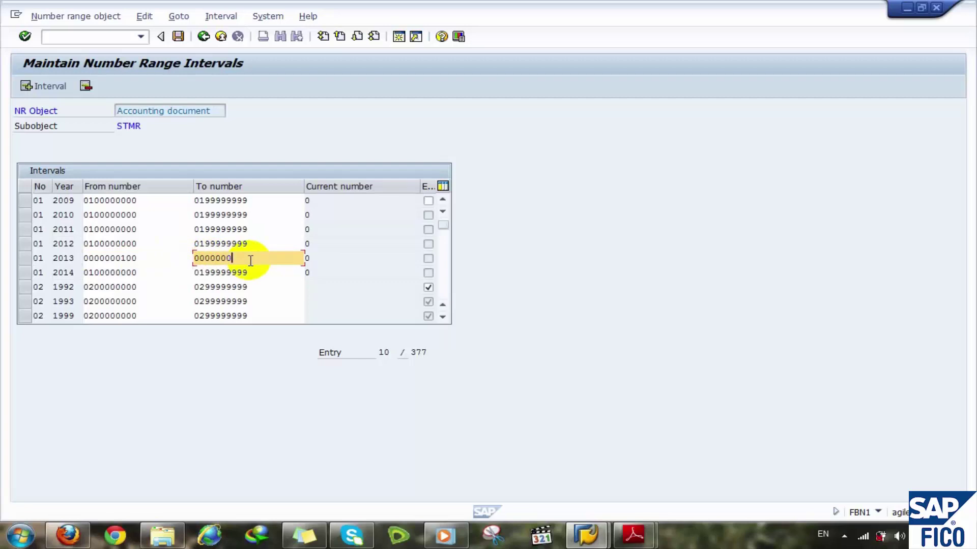
text(200)
click(43, 86)
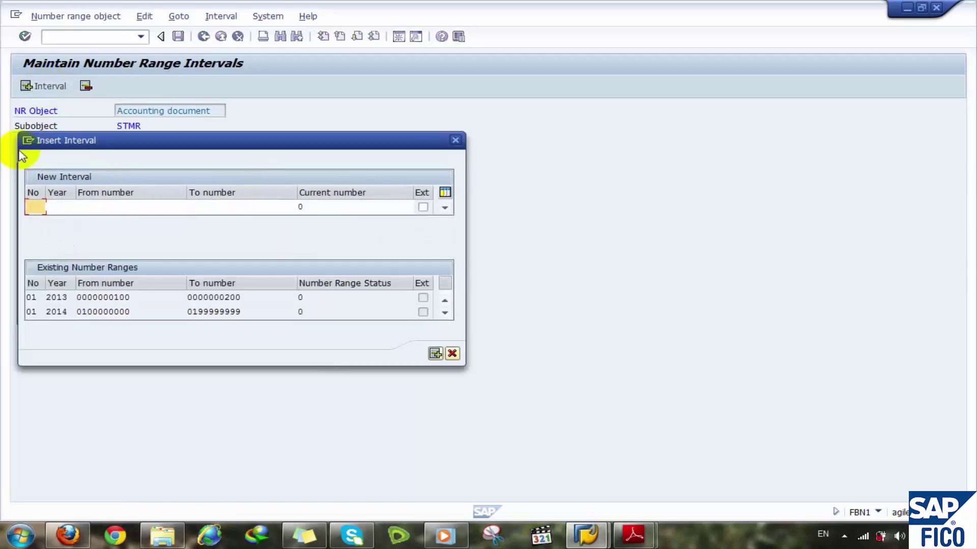
text(K1)
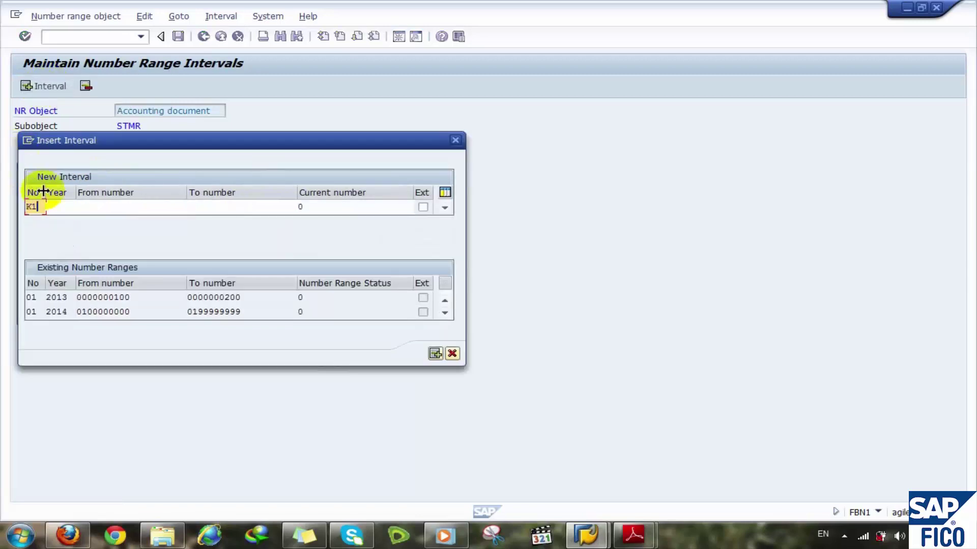
click(57, 206)
text(2013)
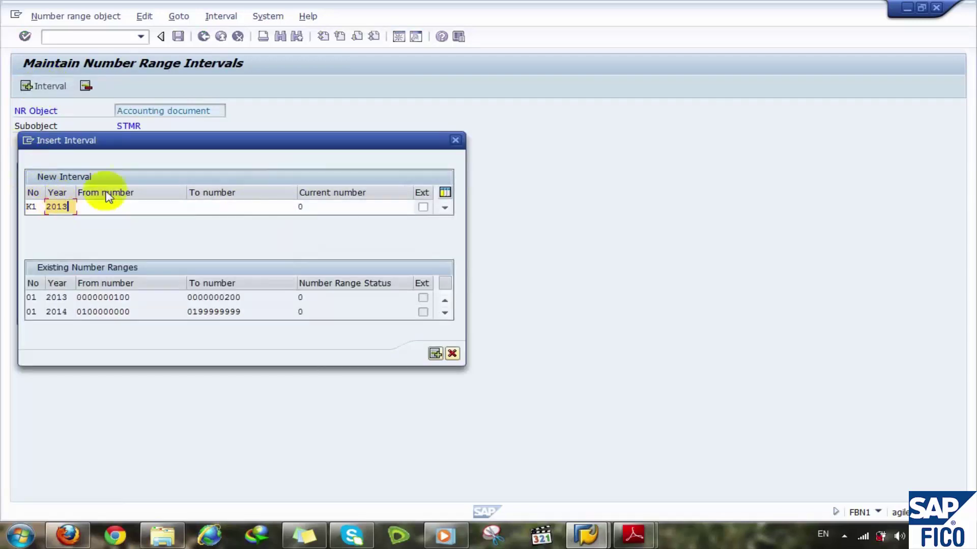
click(118, 206)
text(0000000100)
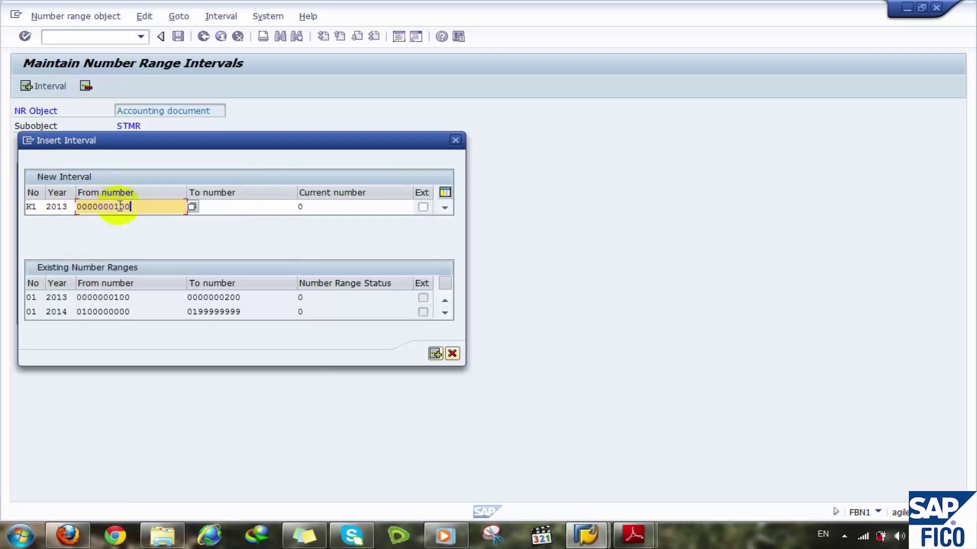
key(BackSpace)
key(BackSpace)
key(BackSpace)
key(BackSpace)
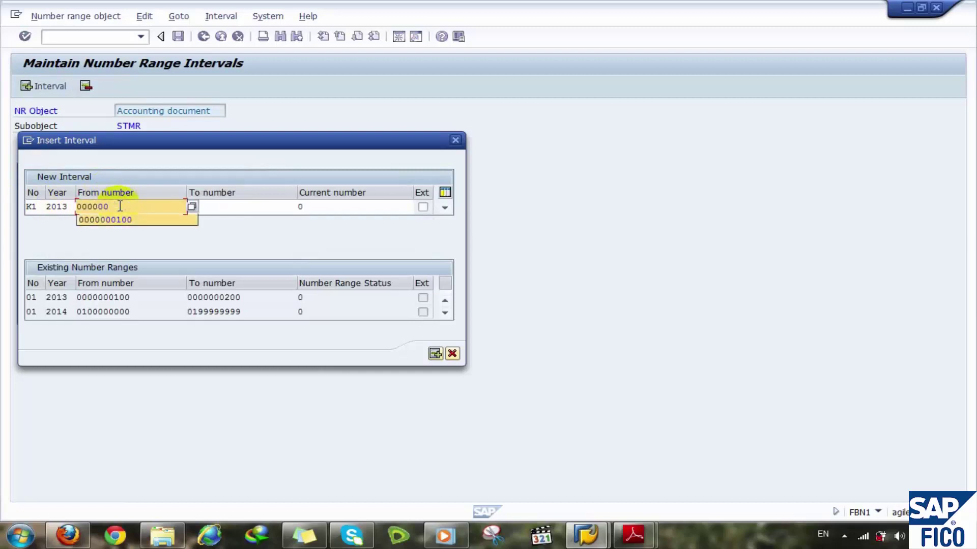
key(BackSpace)
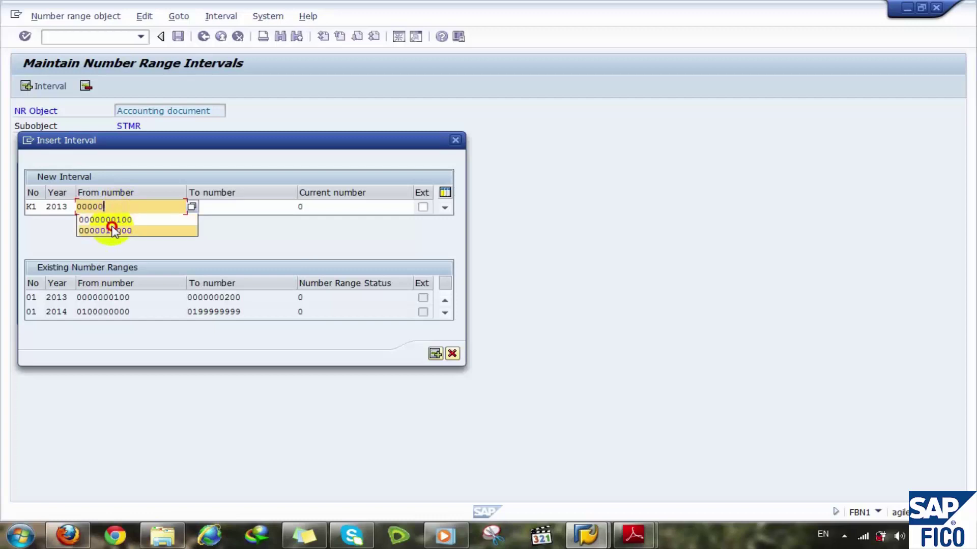
text(10000)
click(227, 208)
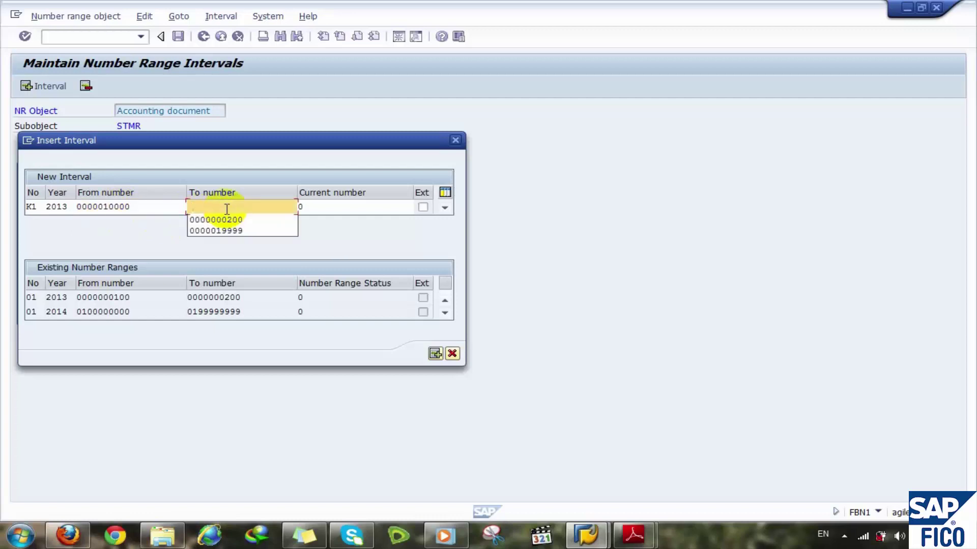
key(Down)
key(Down)
key(Return)
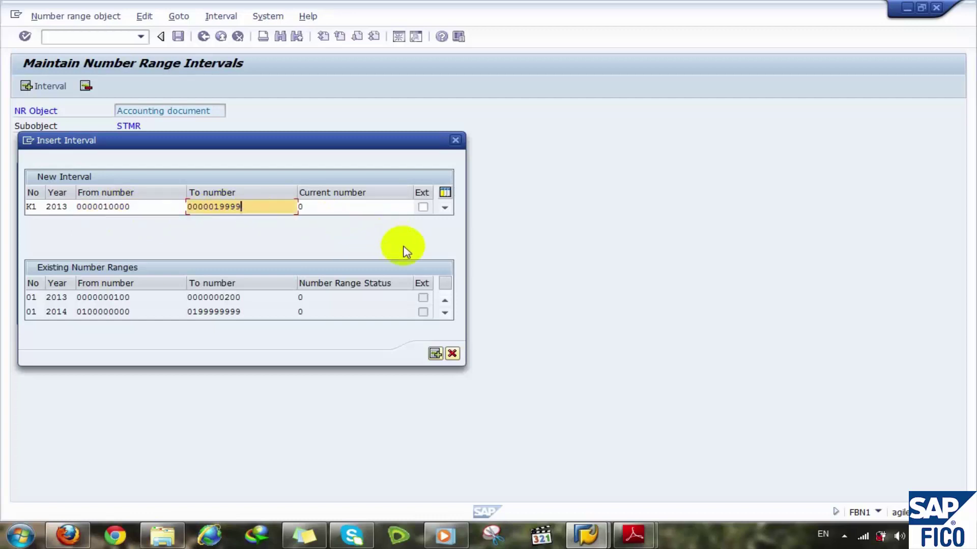
click(434, 353)
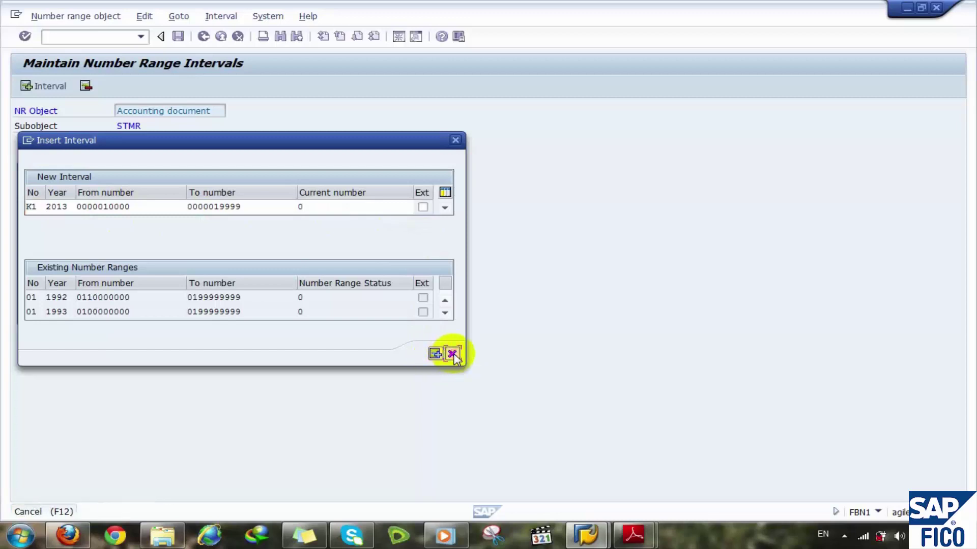
click(452, 354)
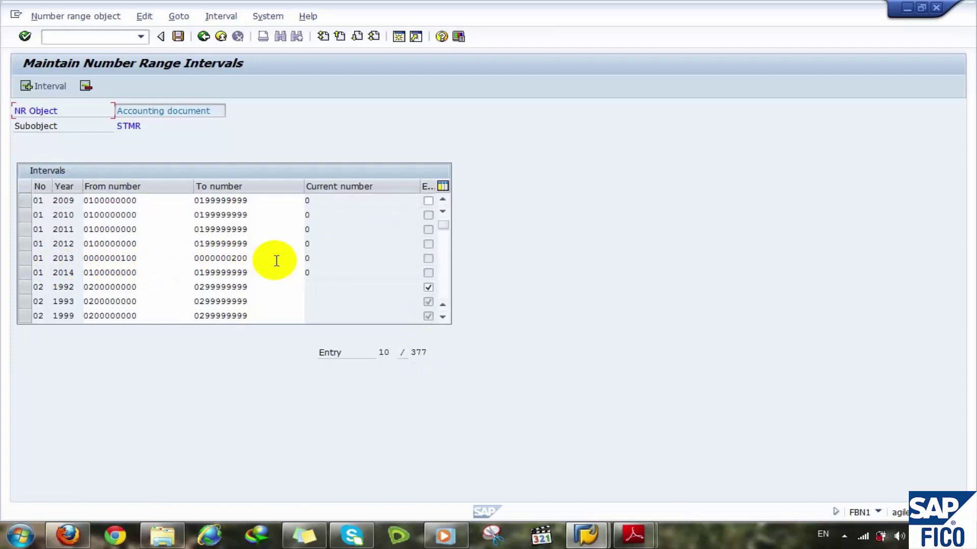
Review STMR's intervals from the 2013 interval of number range 01 through number range 12, and return to the first entry
click(344, 259)
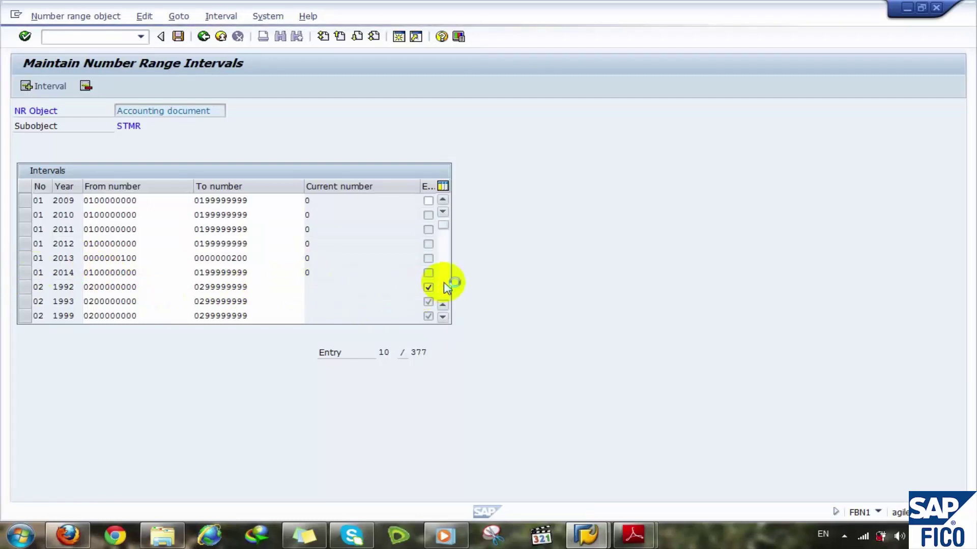
scroll(447, 285, down, 3)
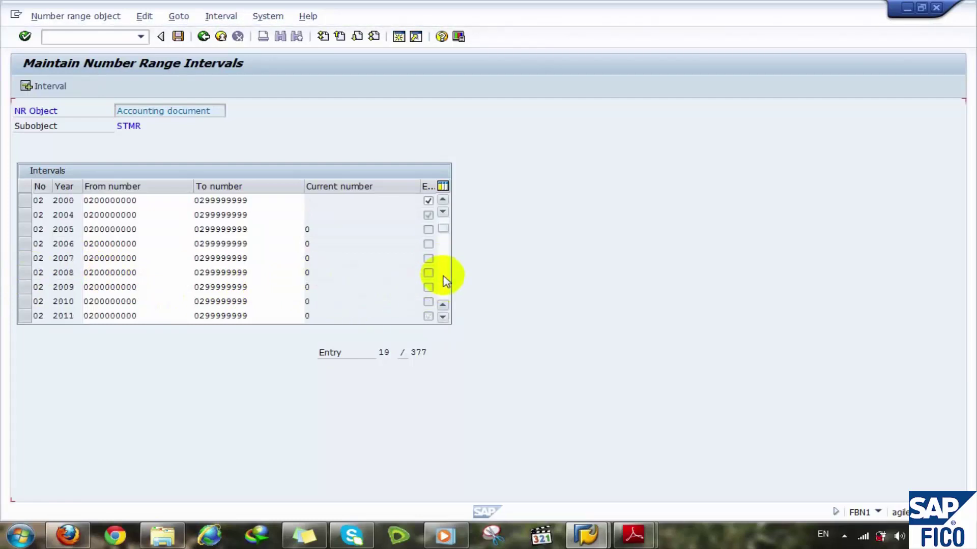
scroll(445, 281, down, 3)
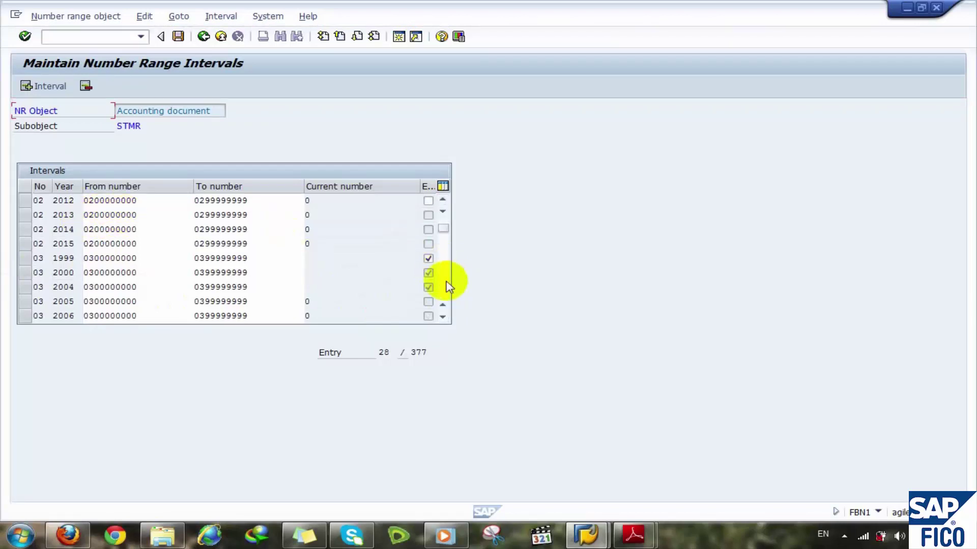
scroll(448, 286, down, 3)
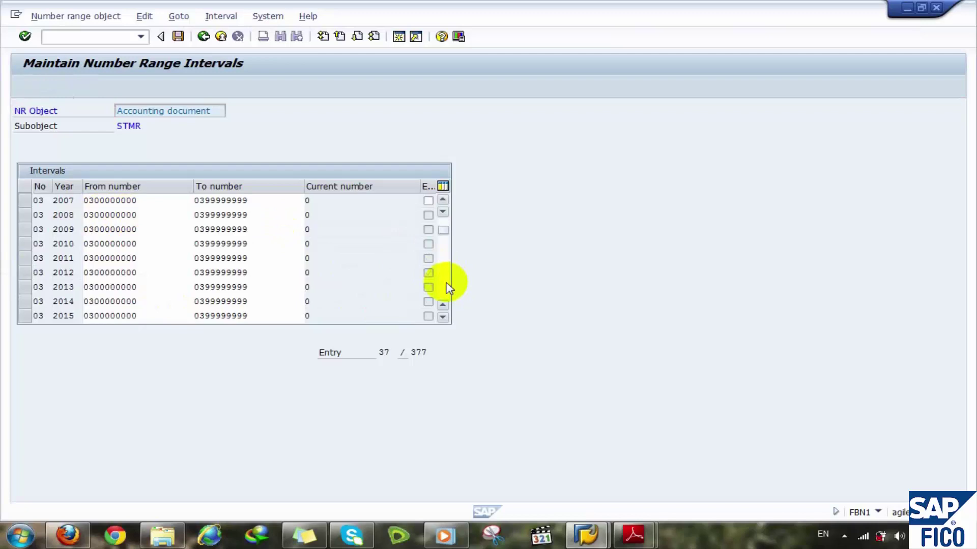
scroll(450, 288, down, 3)
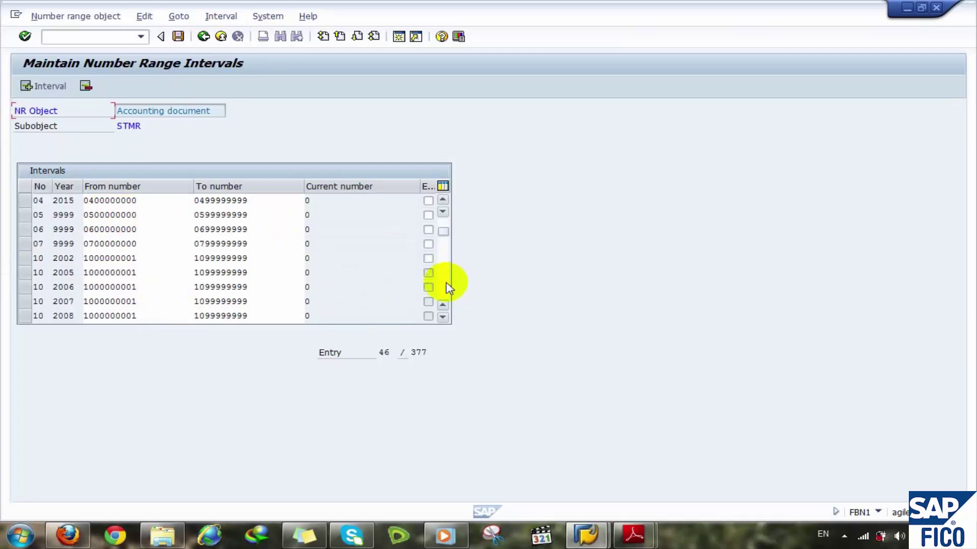
scroll(449, 288, down, 3)
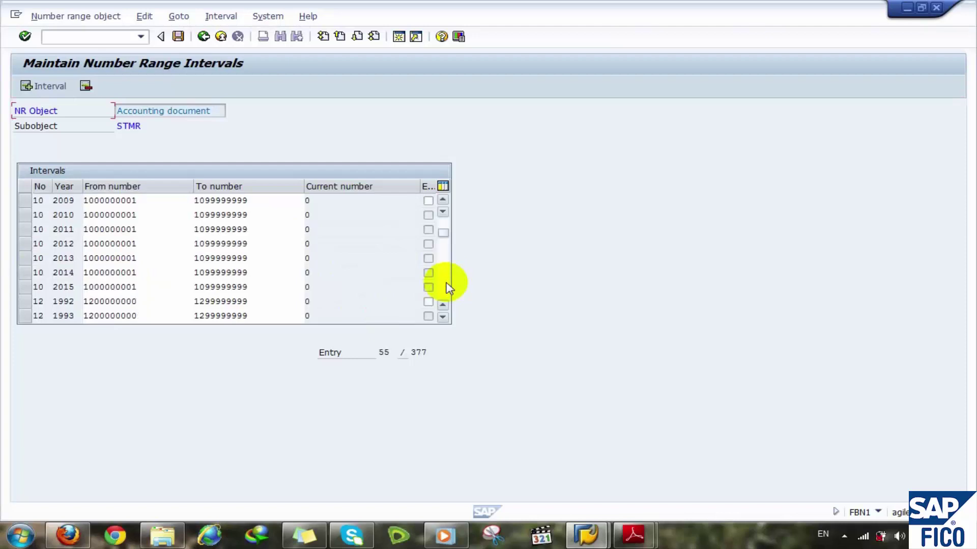
scroll(450, 288, down, 3)
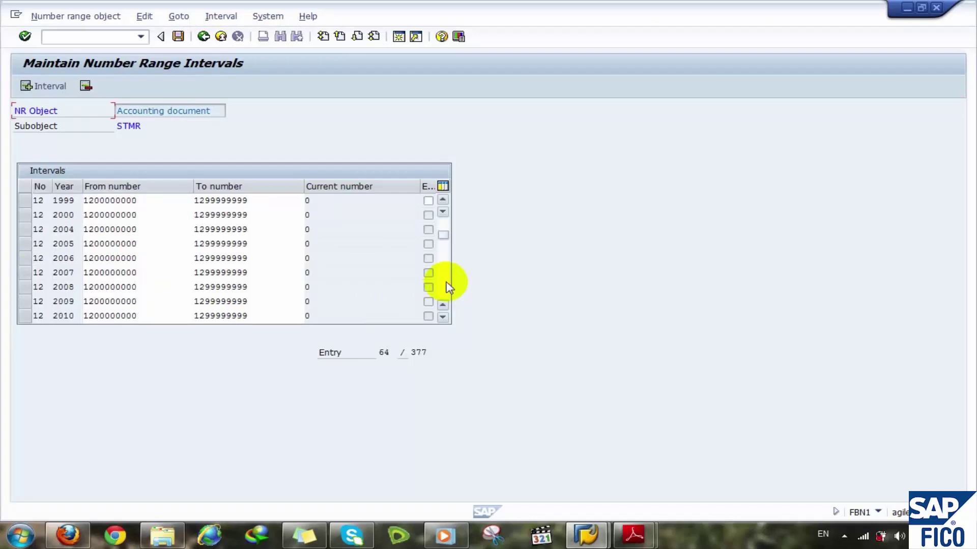
drag(445, 237, 443, 217)
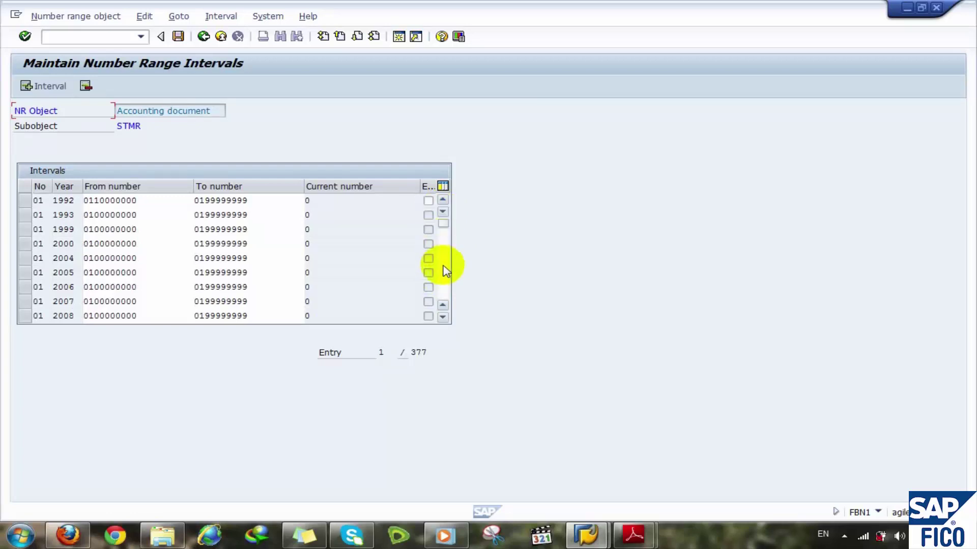
Examine the years and the from and to numbers of STMR's intervals from number range 01 through number range 20
scroll(445, 272, down, 3)
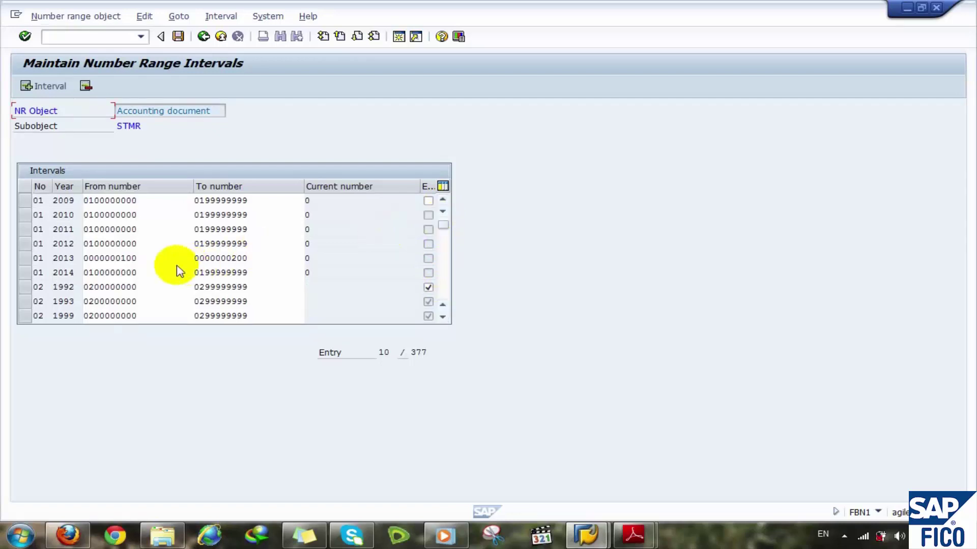
click(446, 277)
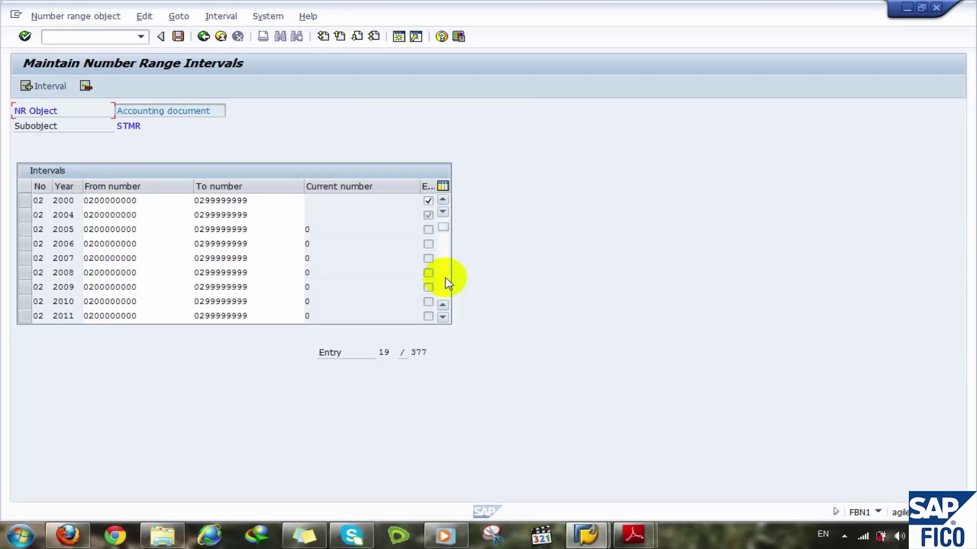
click(446, 280)
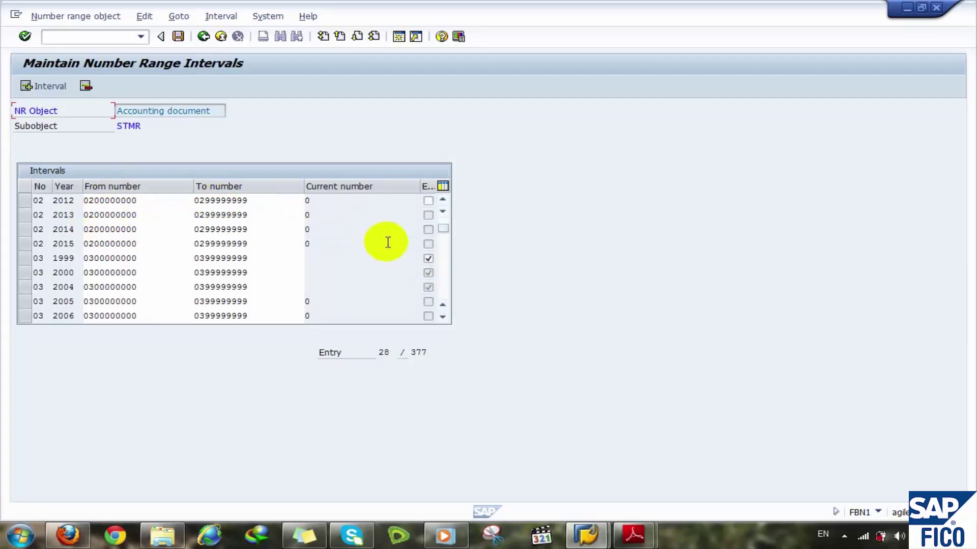
click(115, 219)
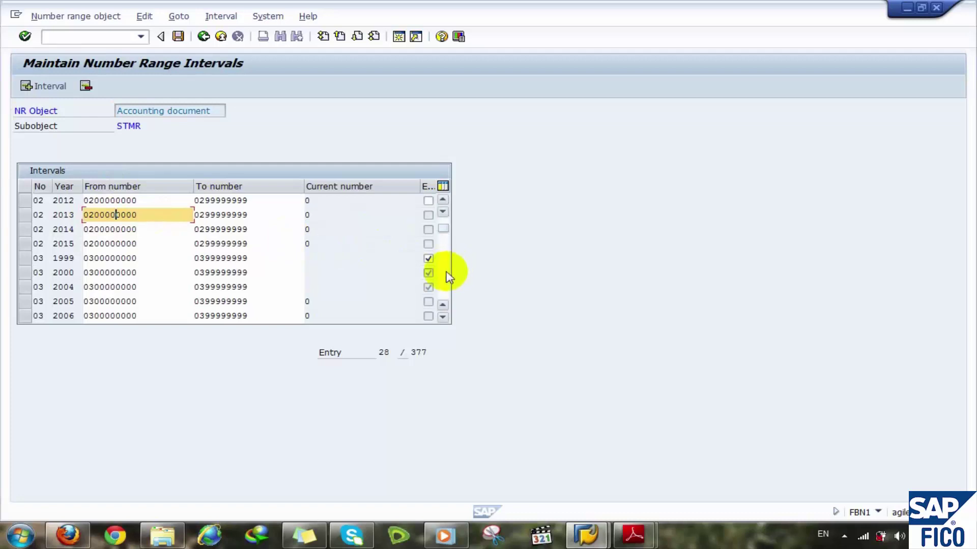
scroll(448, 276, down, 3)
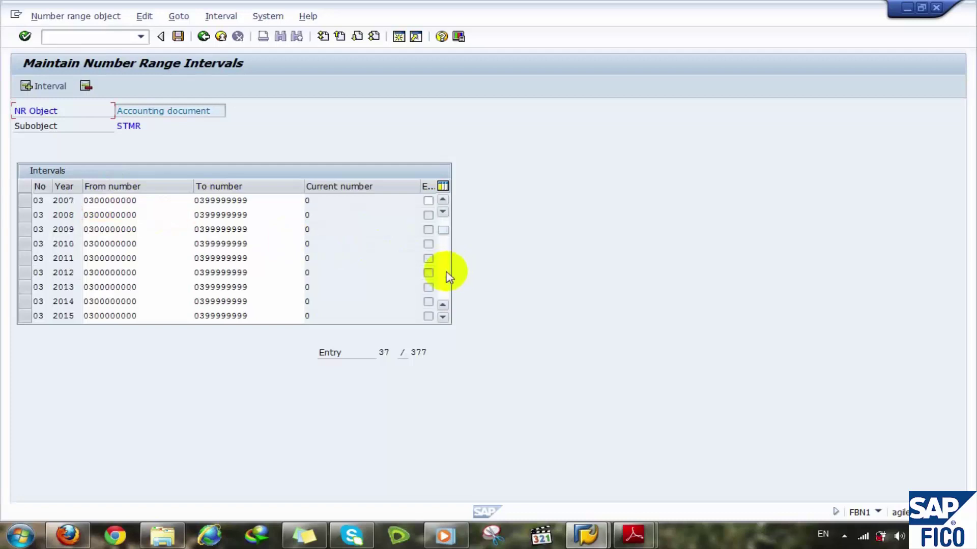
scroll(448, 276, down, 3)
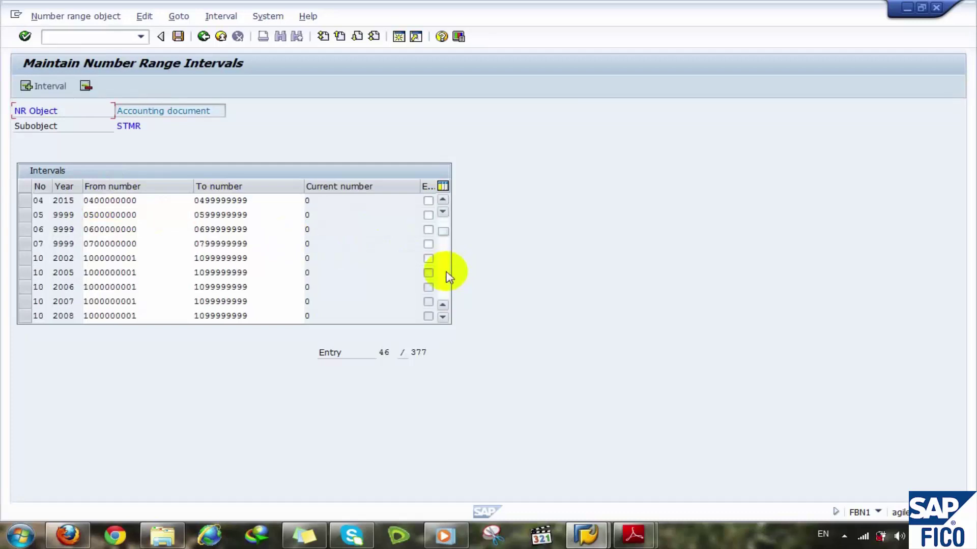
scroll(448, 276, down, 3)
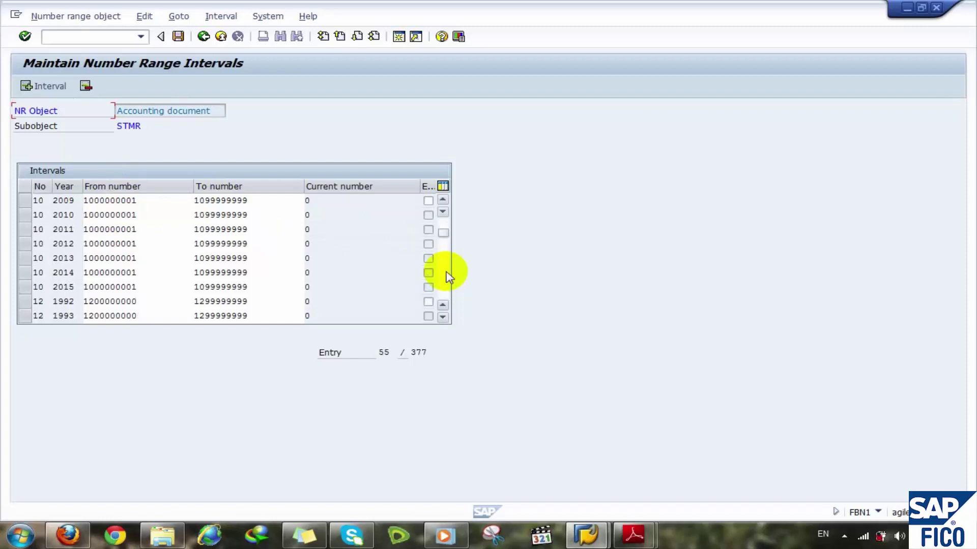
click(446, 274)
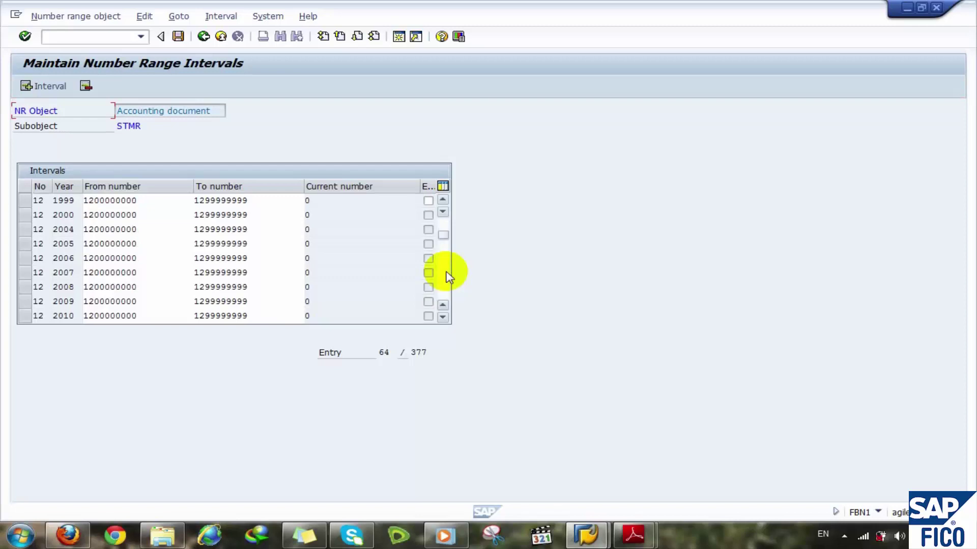
click(447, 276)
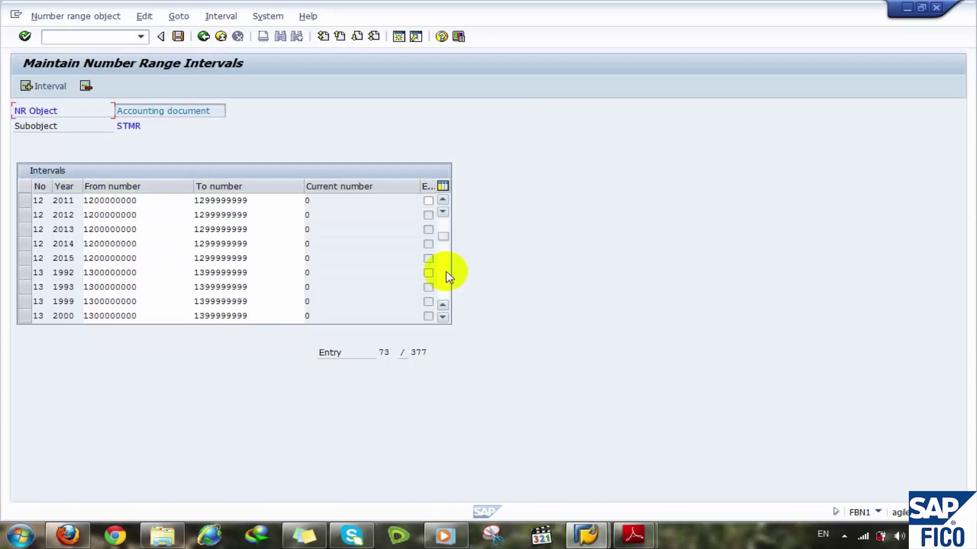
click(448, 277)
click(448, 276)
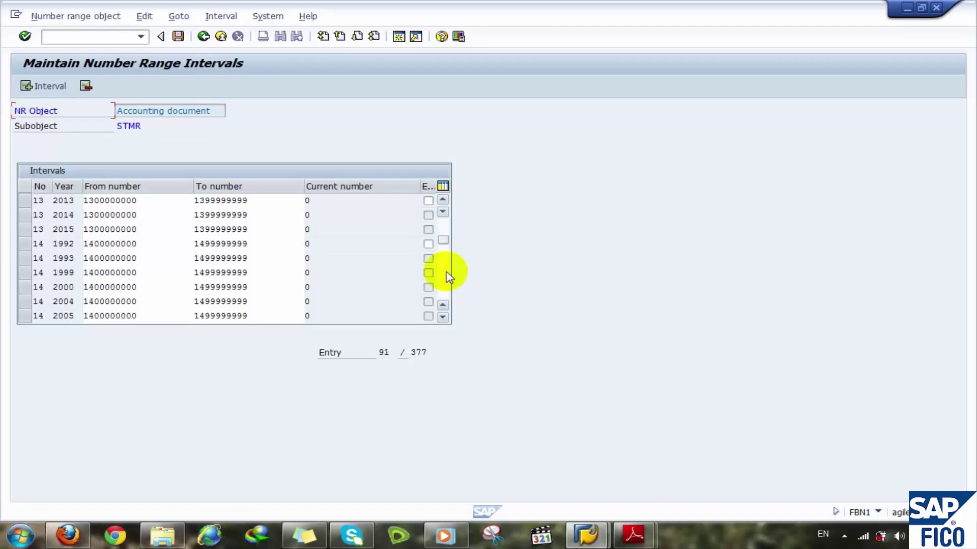
click(448, 281)
click(447, 281)
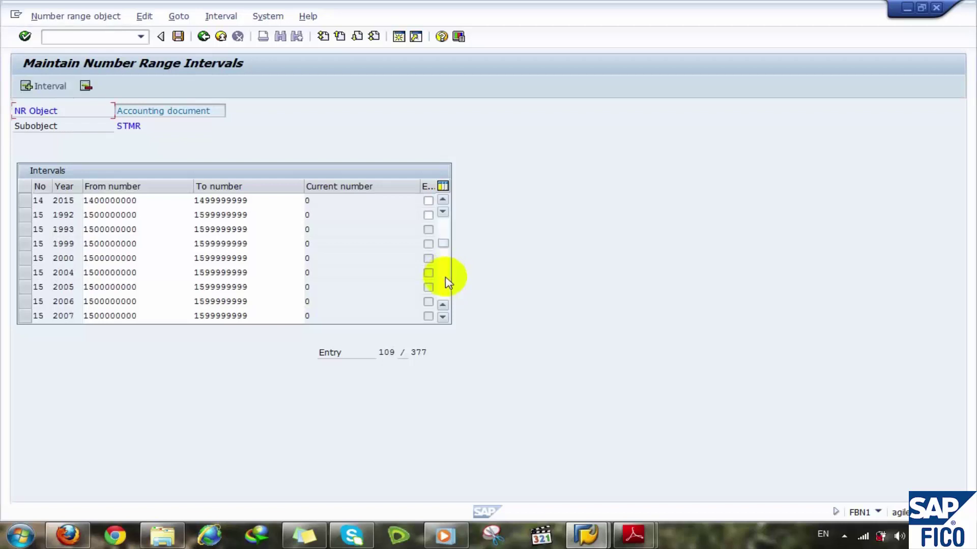
click(448, 281)
click(448, 281)
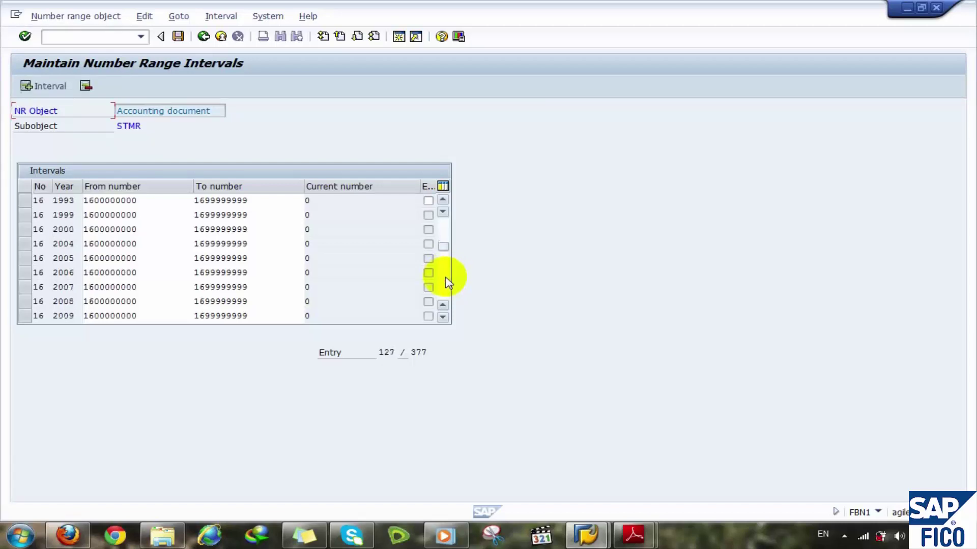
click(447, 282)
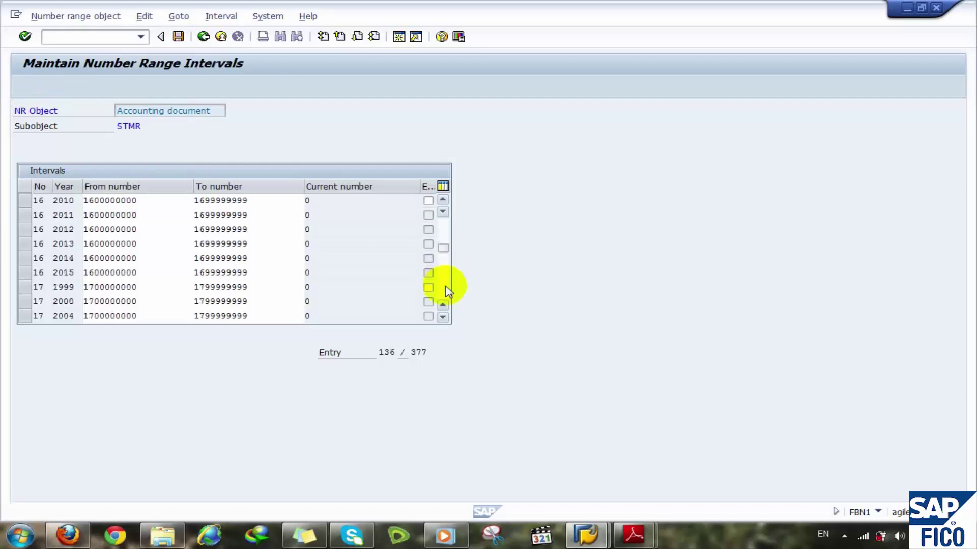
click(446, 288)
click(446, 288)
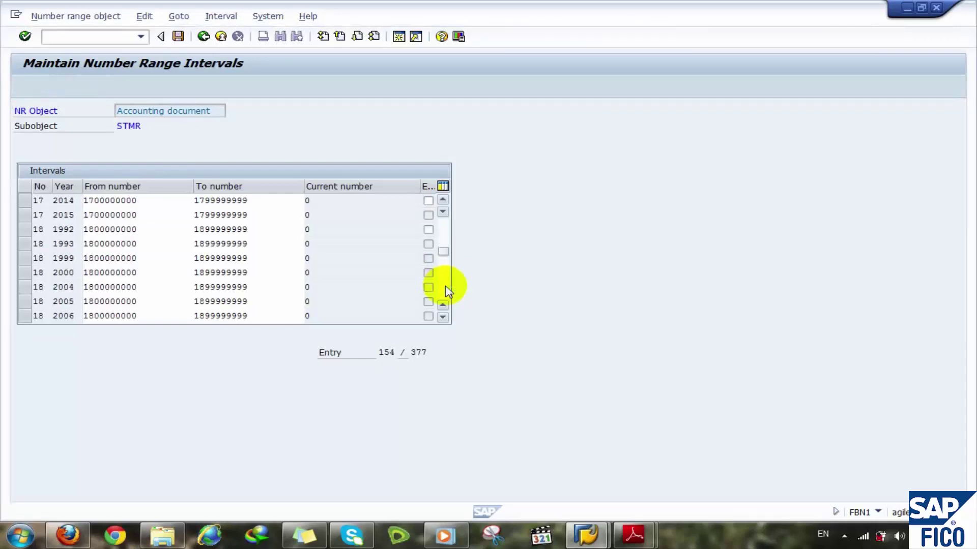
click(446, 288)
click(445, 288)
click(446, 288)
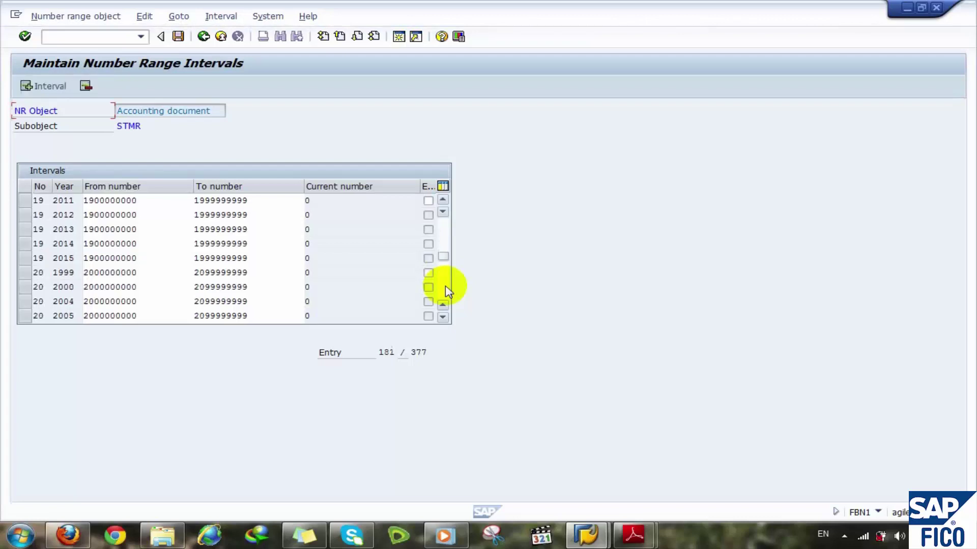
Delete the number 98 intervals for 2006, 2007 and 2008 from the STMR accounting document number ranges
click(446, 288)
click(446, 288)
click(446, 287)
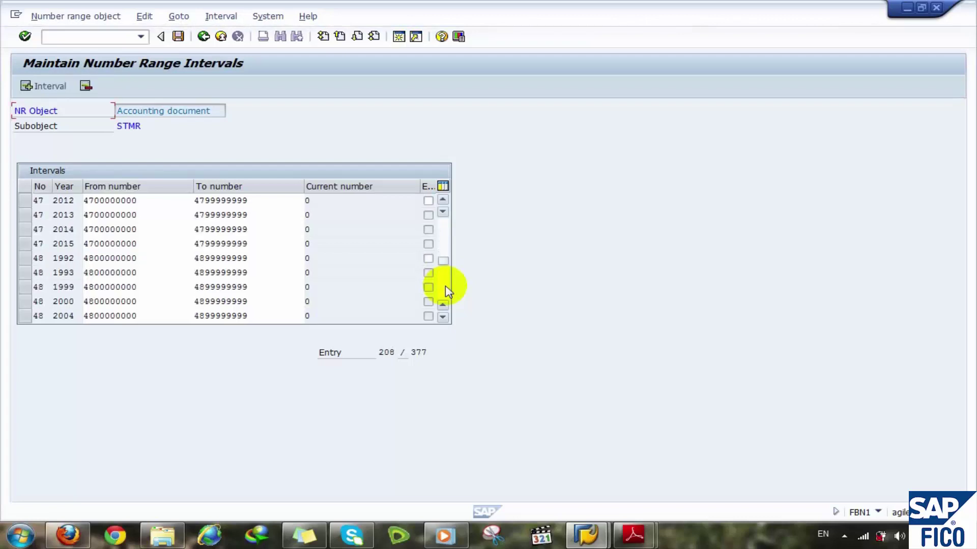
click(446, 288)
click(446, 288)
click(446, 288)
click(446, 288)
click(446, 288)
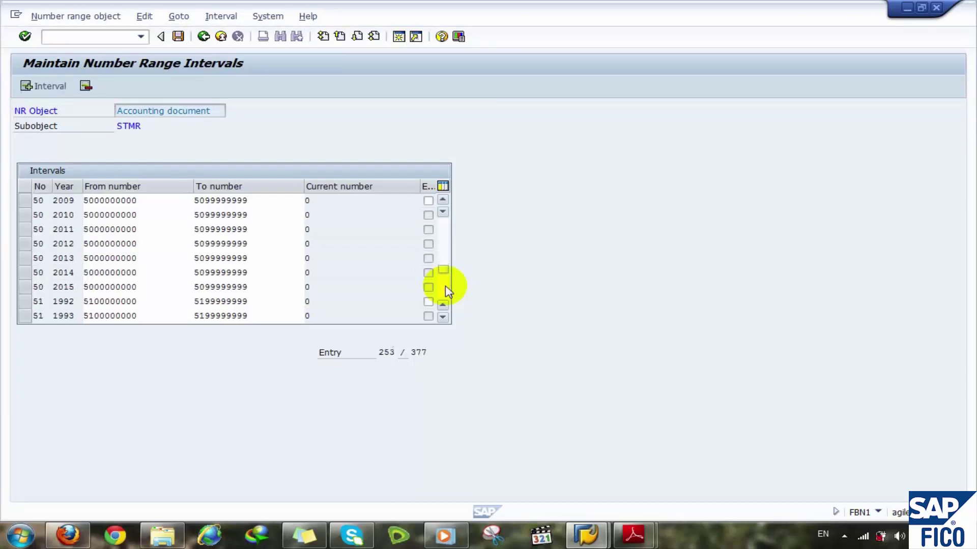
click(446, 288)
click(446, 288)
click(446, 288)
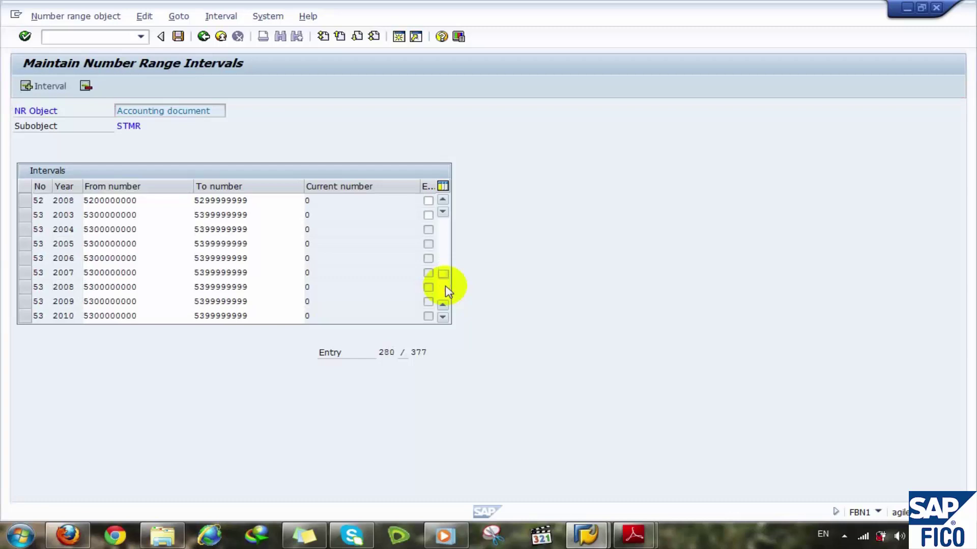
click(446, 288)
click(446, 287)
click(447, 288)
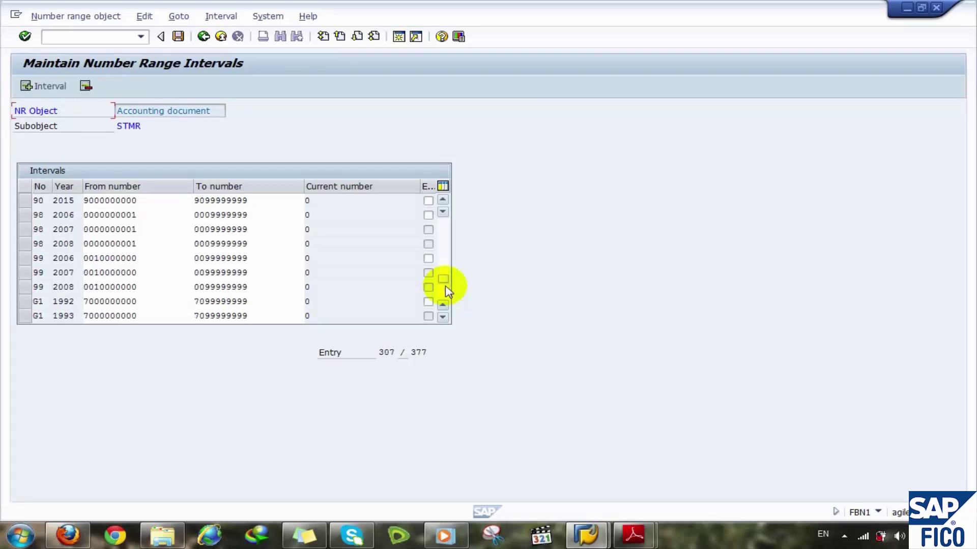
click(445, 285)
click(444, 246)
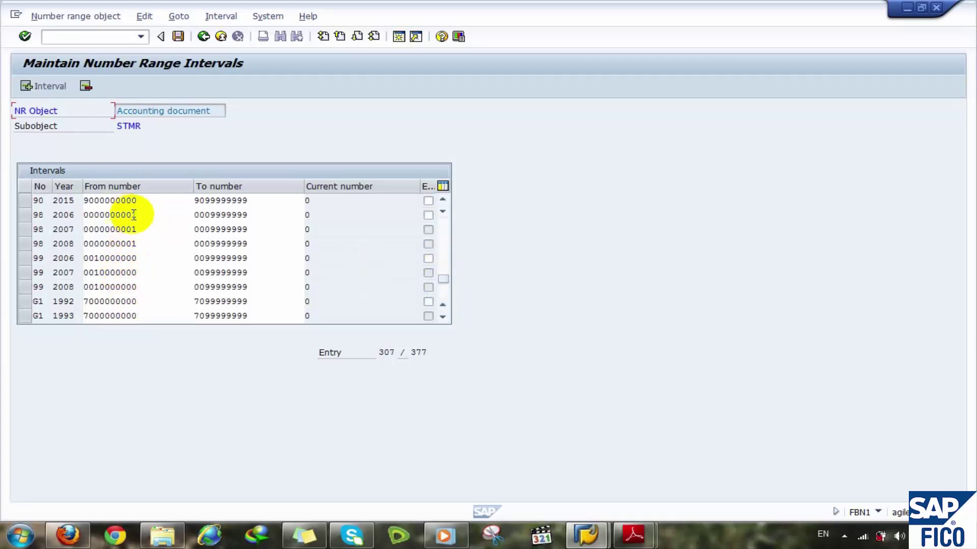
click(25, 216)
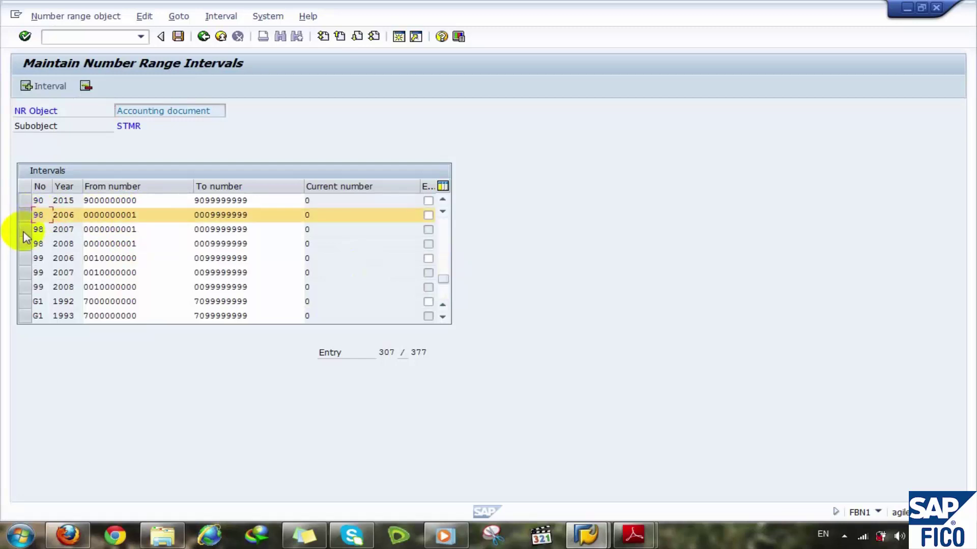
click(28, 229)
click(85, 86)
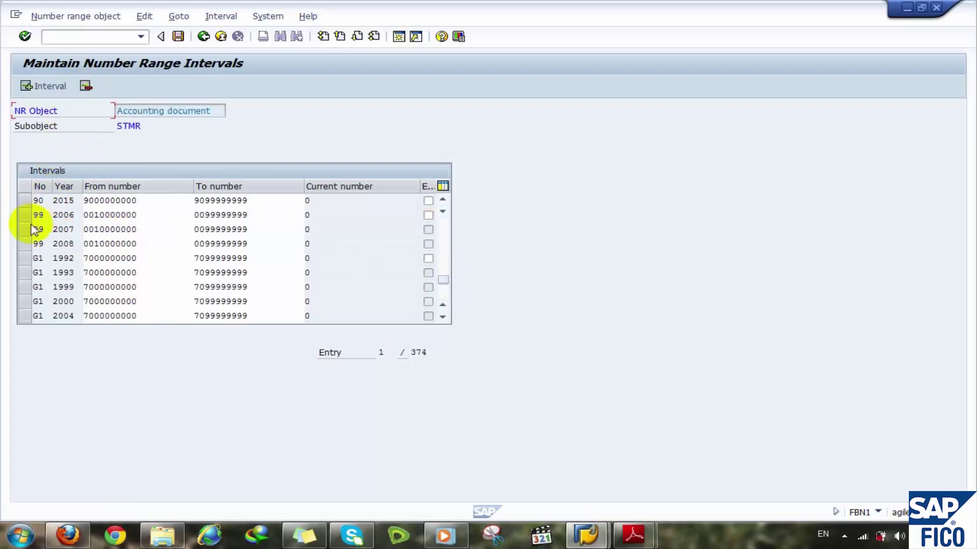
Select the number 99 intervals for 2006 to 2008 and review the remaining intervals through the end of the list
click(27, 215)
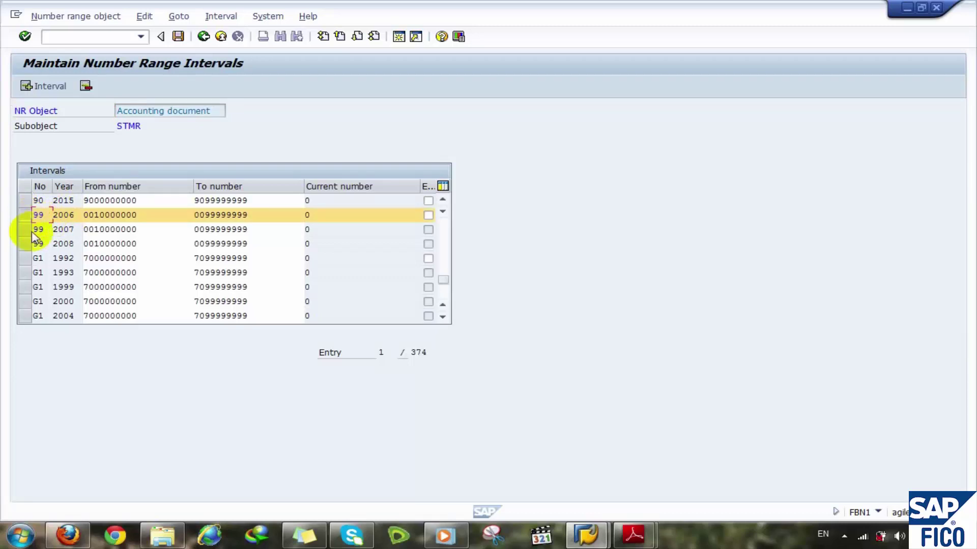
drag(441, 307, 443, 290)
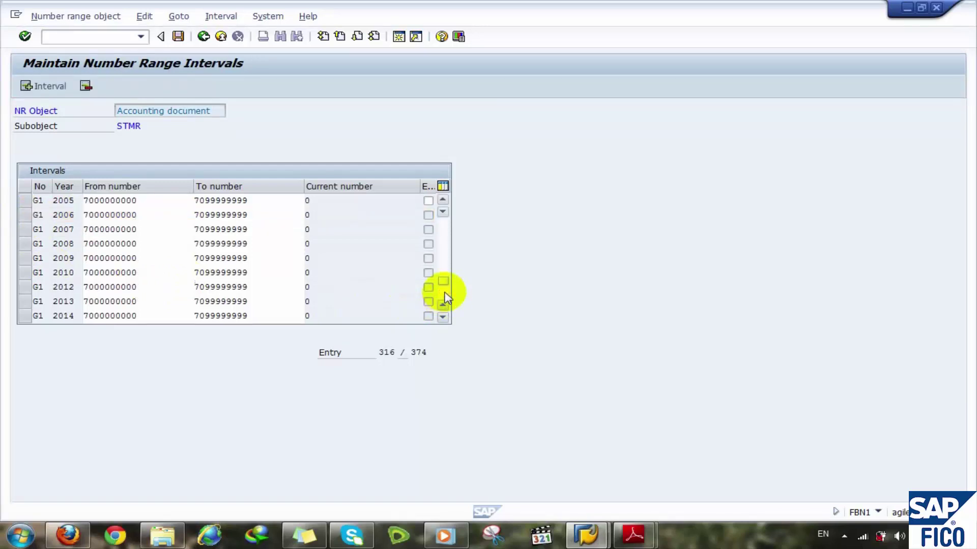
click(445, 297)
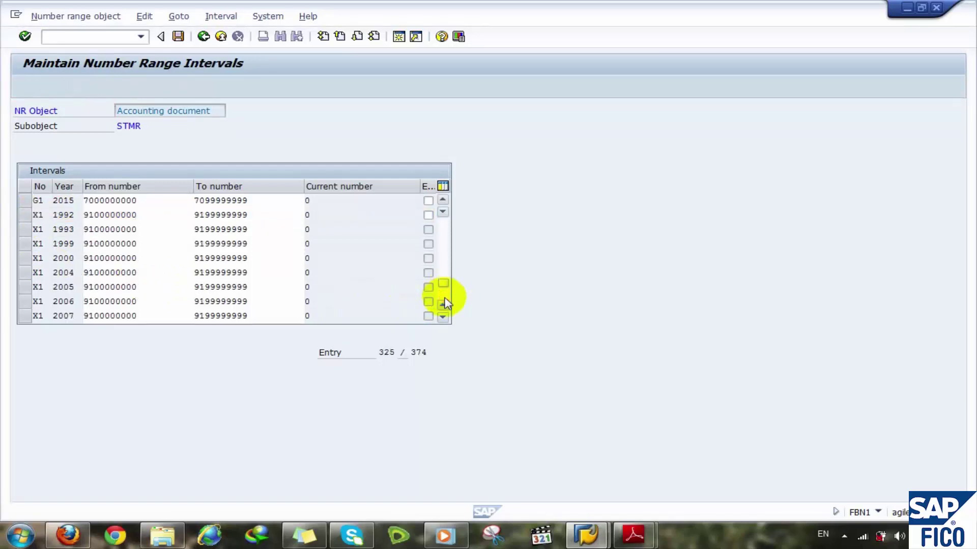
click(445, 299)
click(446, 301)
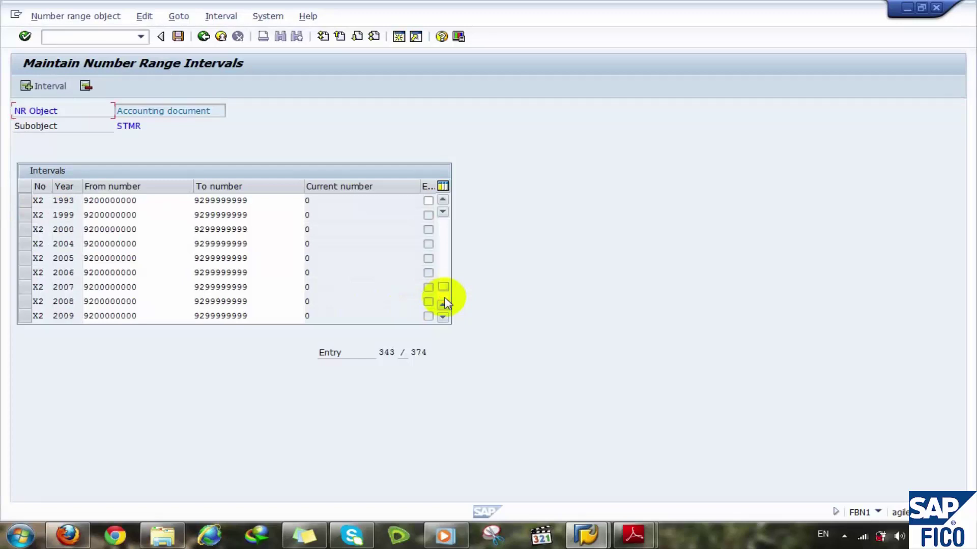
click(446, 301)
click(445, 301)
click(445, 301)
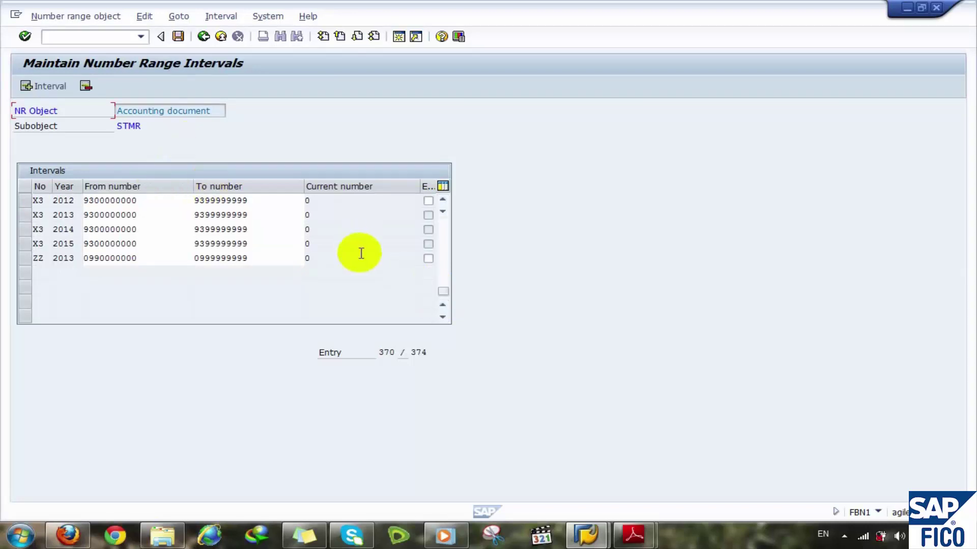
drag(442, 291, 442, 148)
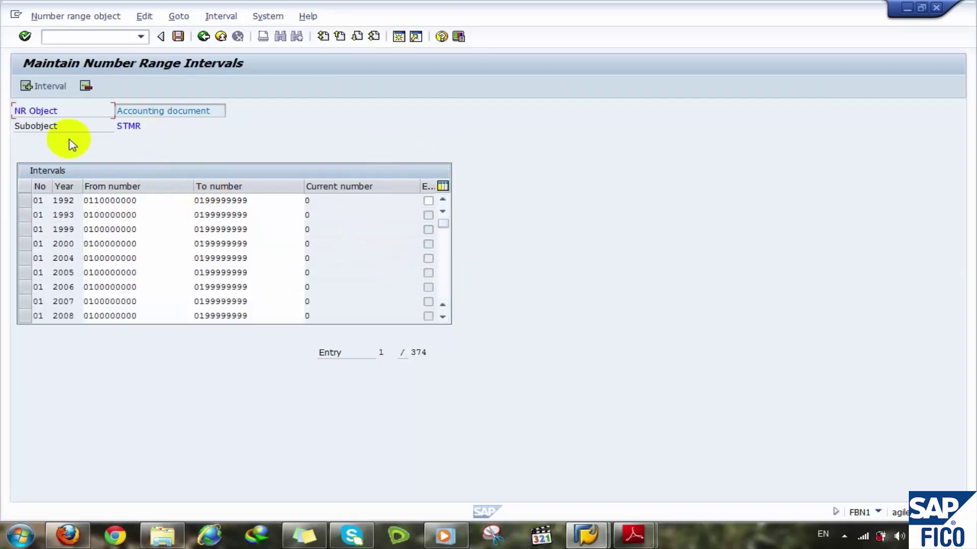
click(43, 87)
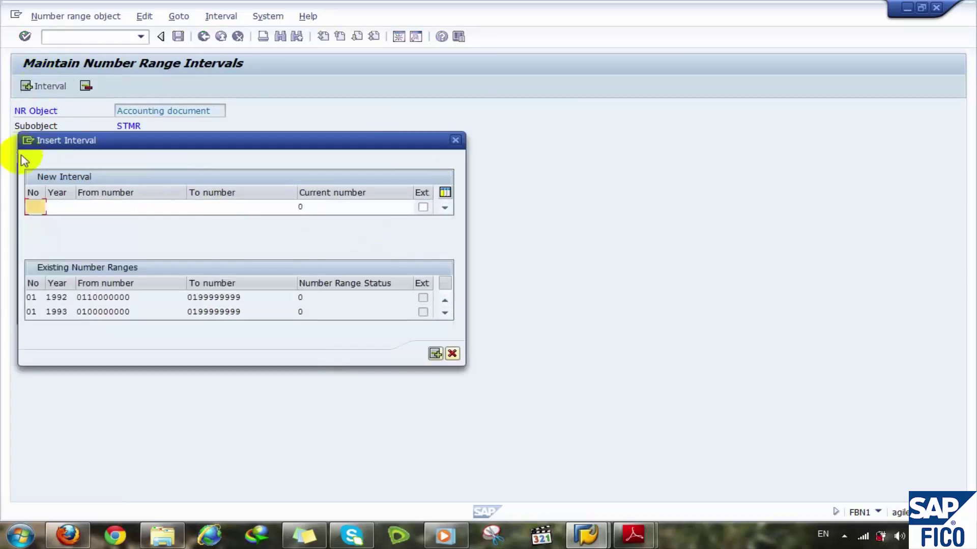
text(K1)
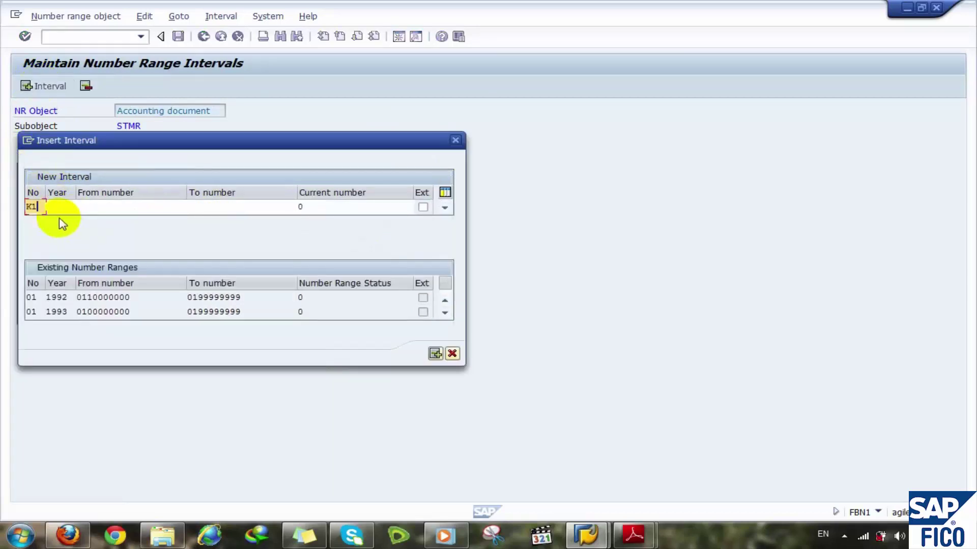
click(60, 205)
text(2013)
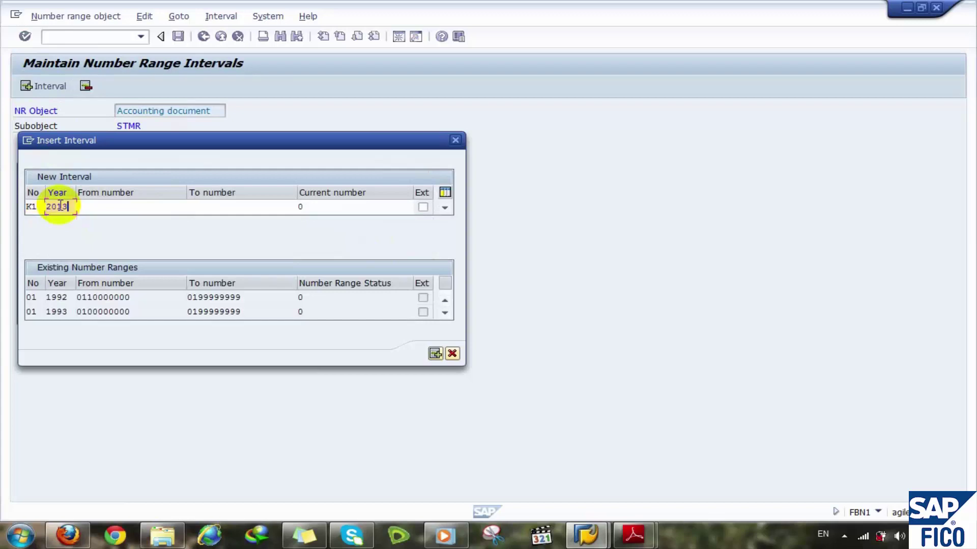
click(97, 211)
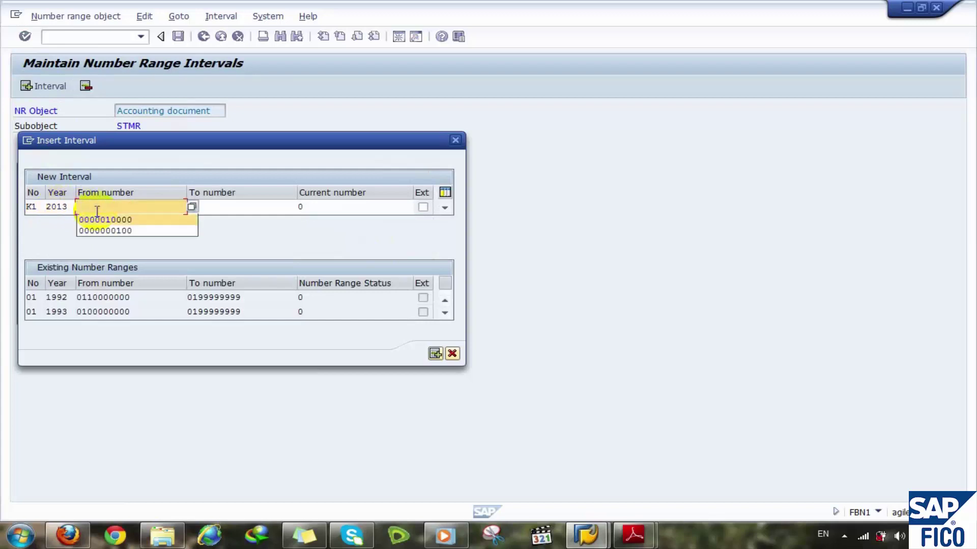
click(96, 216)
click(218, 211)
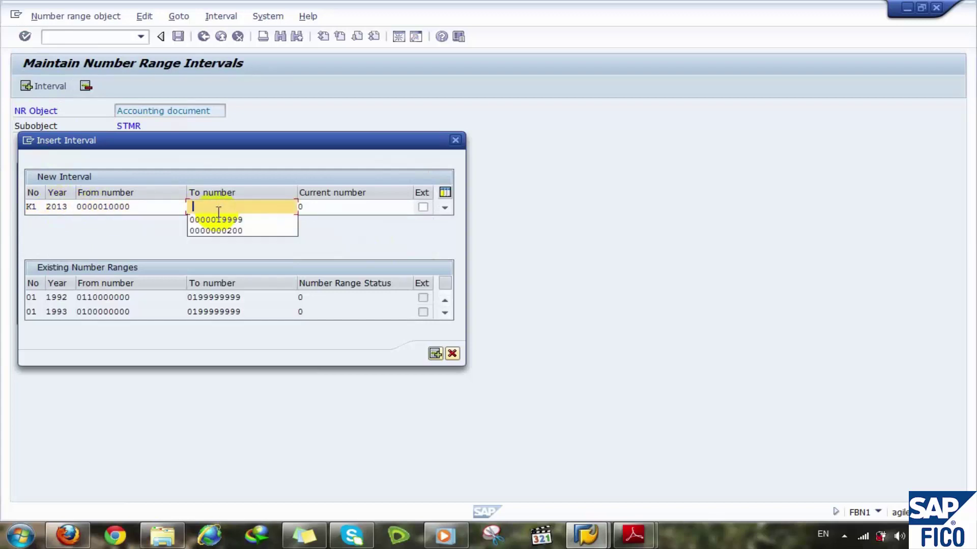
click(220, 217)
key(Return)
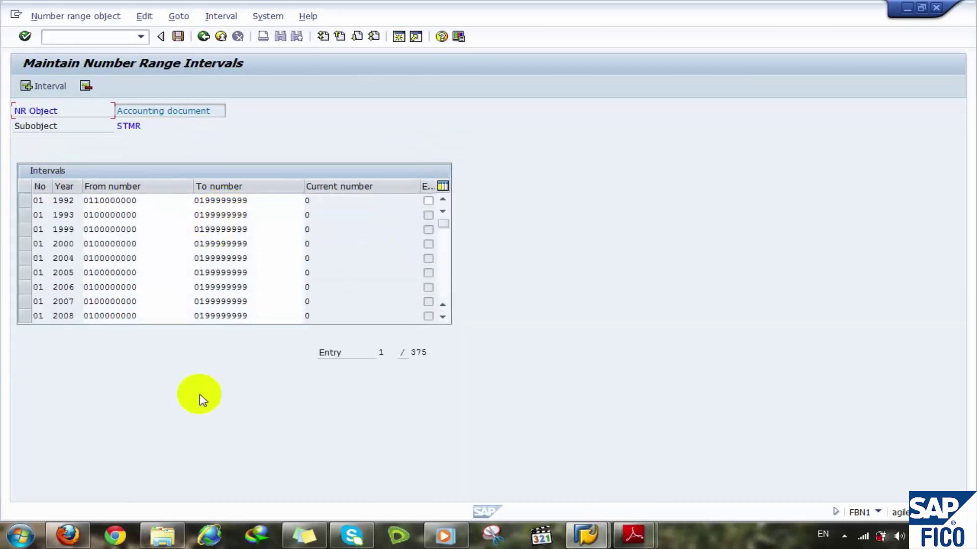
Find the K1 interval for 2013 in the interval list and select its row
click(447, 289)
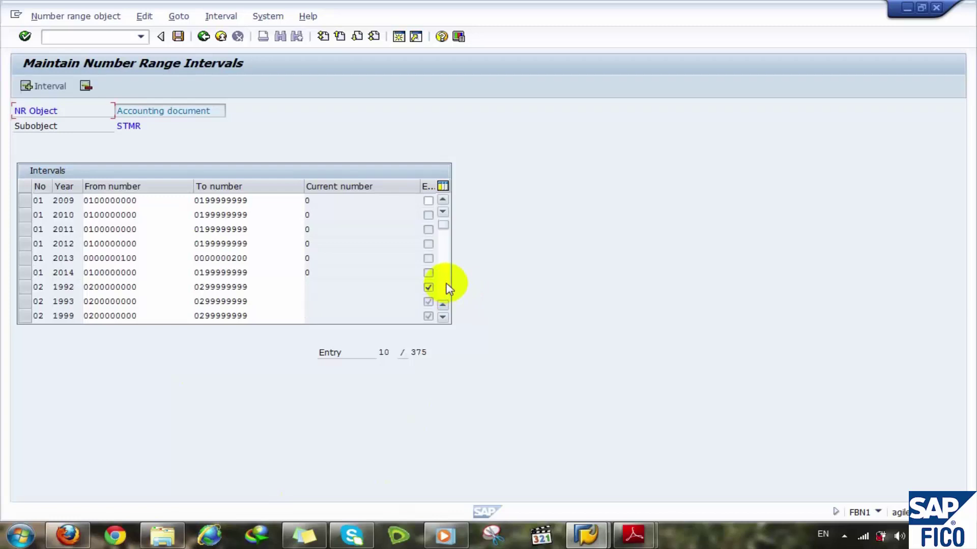
drag(443, 227, 445, 338)
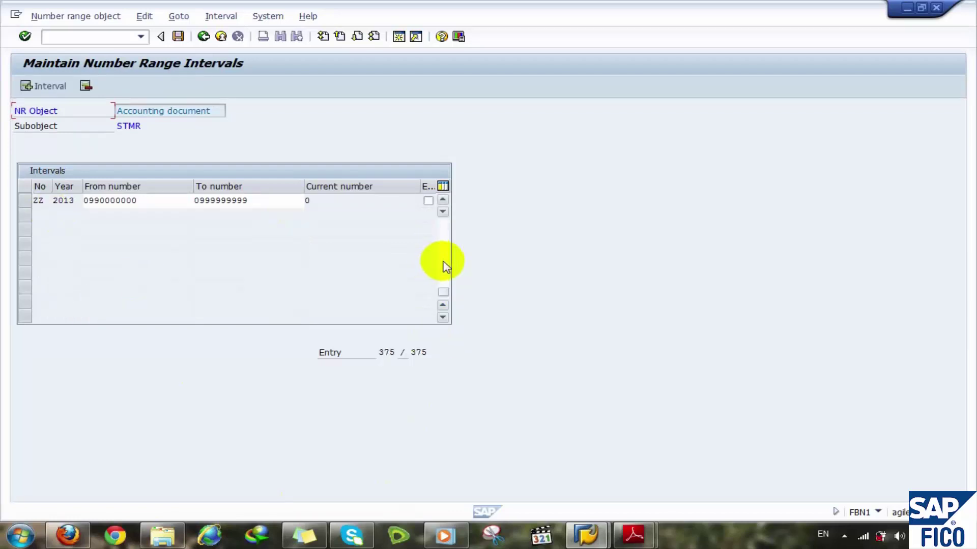
click(444, 265)
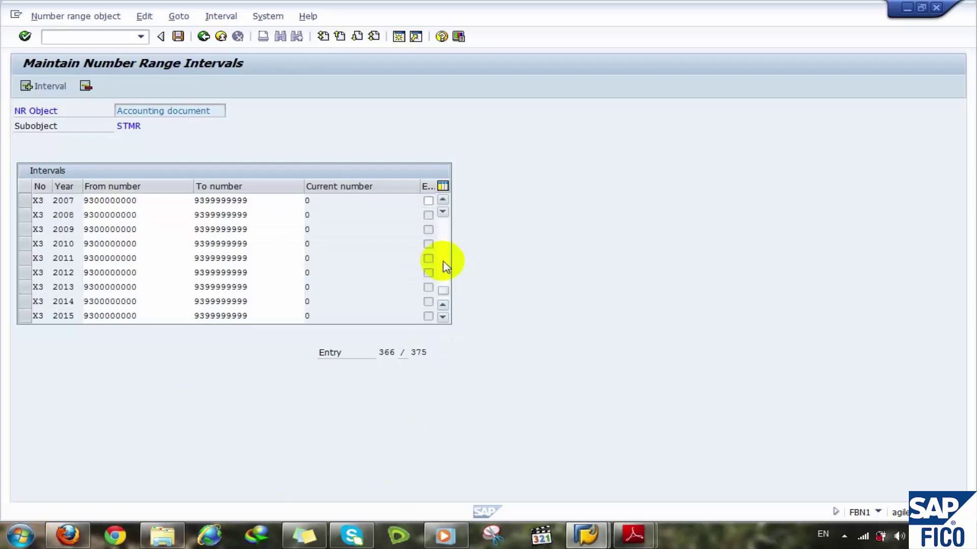
click(444, 265)
click(444, 264)
click(445, 245)
click(446, 246)
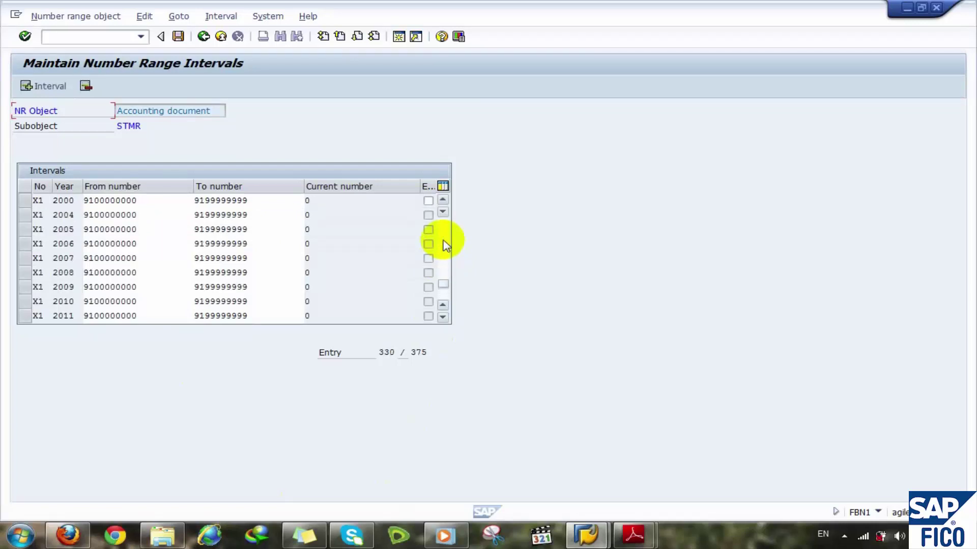
click(446, 246)
click(446, 246)
click(446, 246)
click(446, 246)
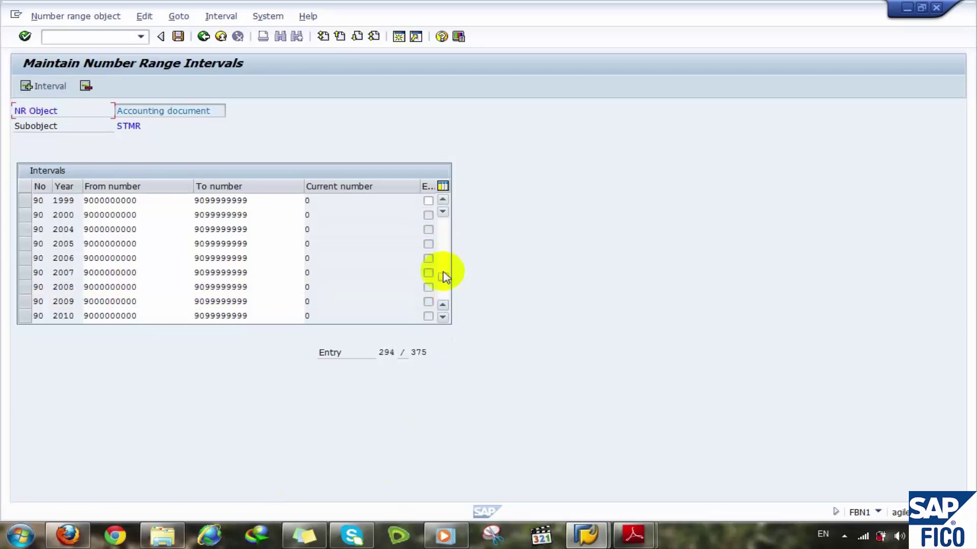
click(446, 292)
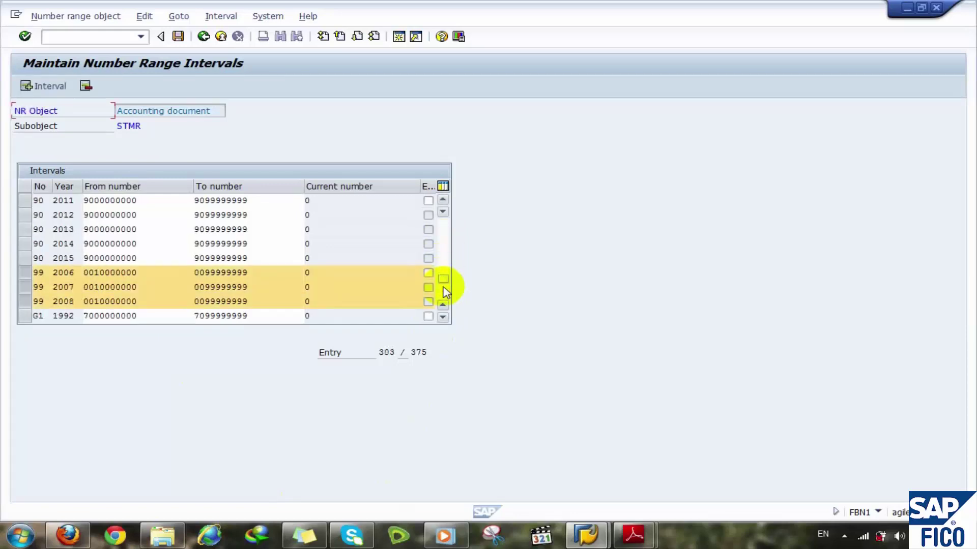
click(446, 291)
click(446, 292)
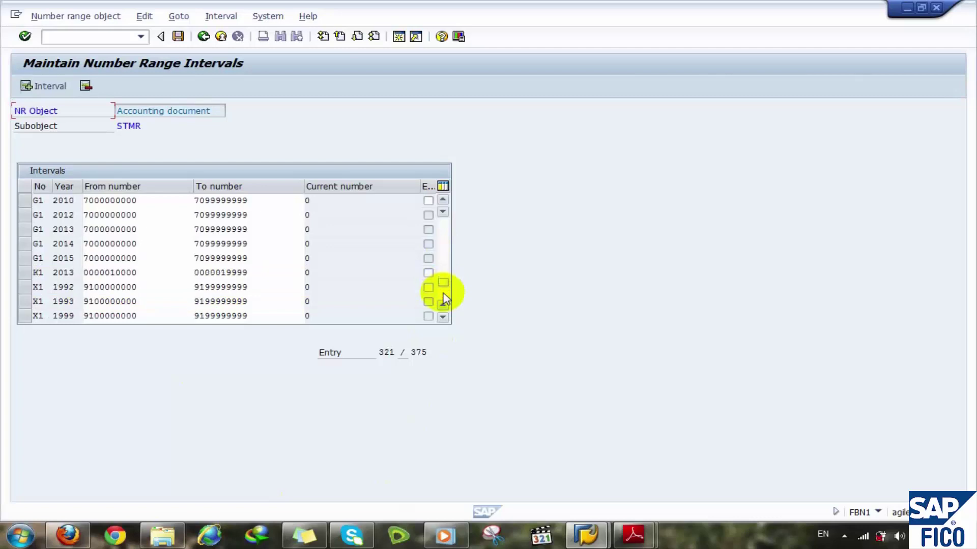
click(25, 273)
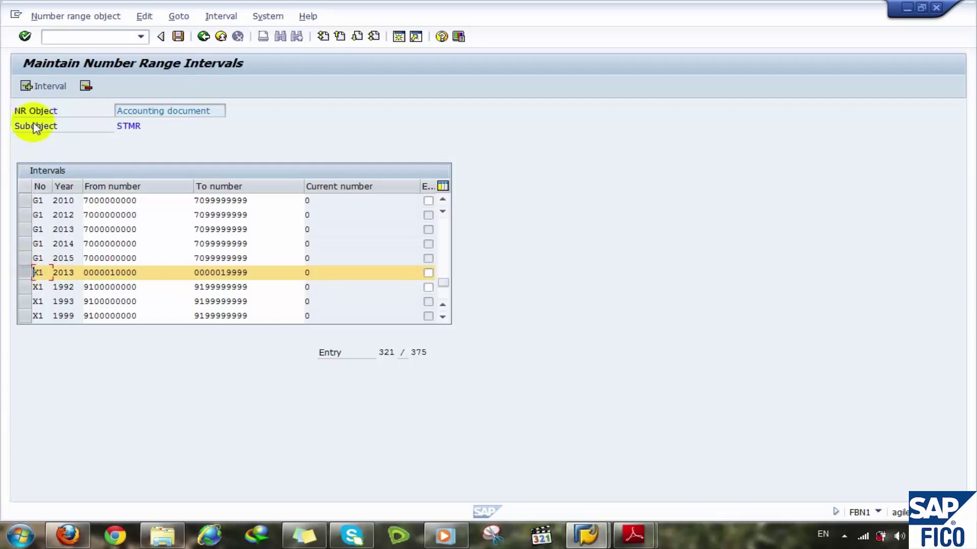
click(45, 87)
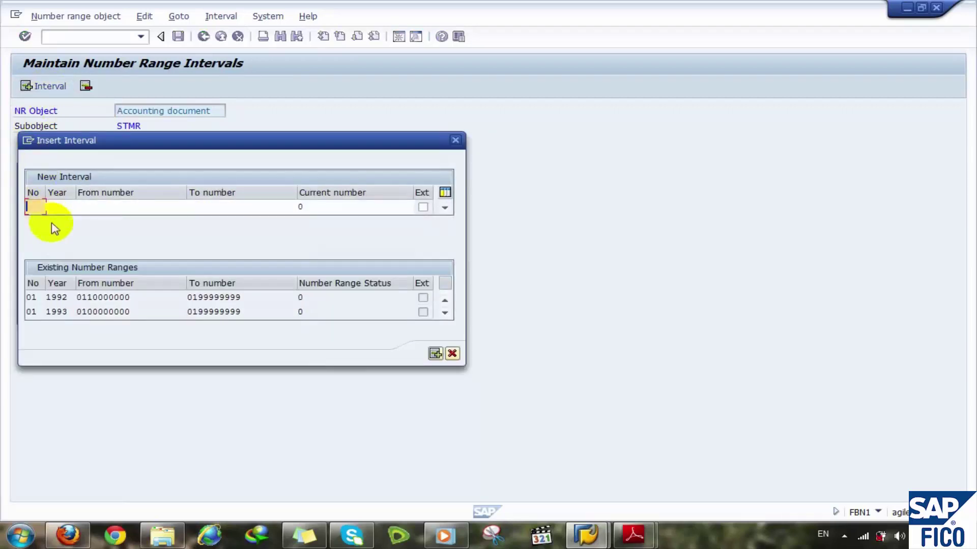
text(K2)
click(63, 205)
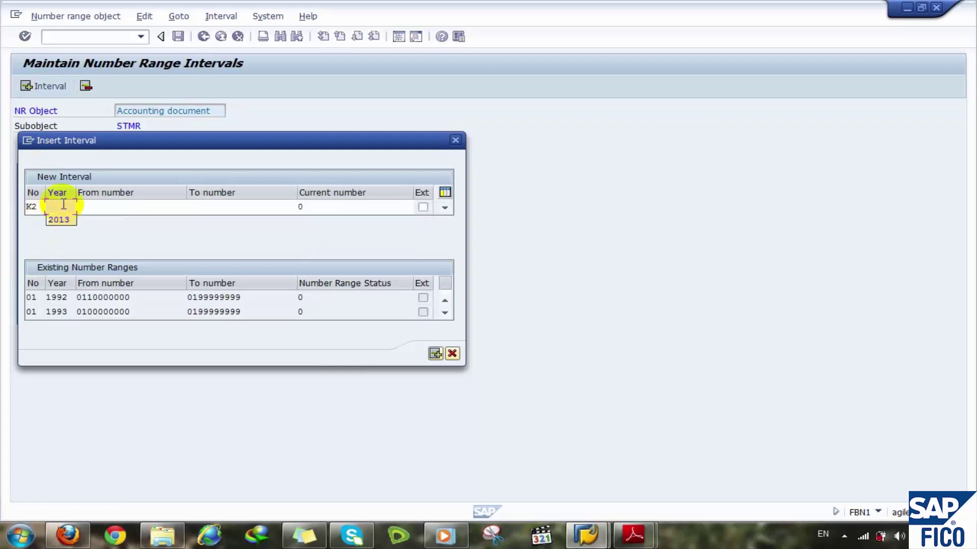
click(58, 219)
click(122, 204)
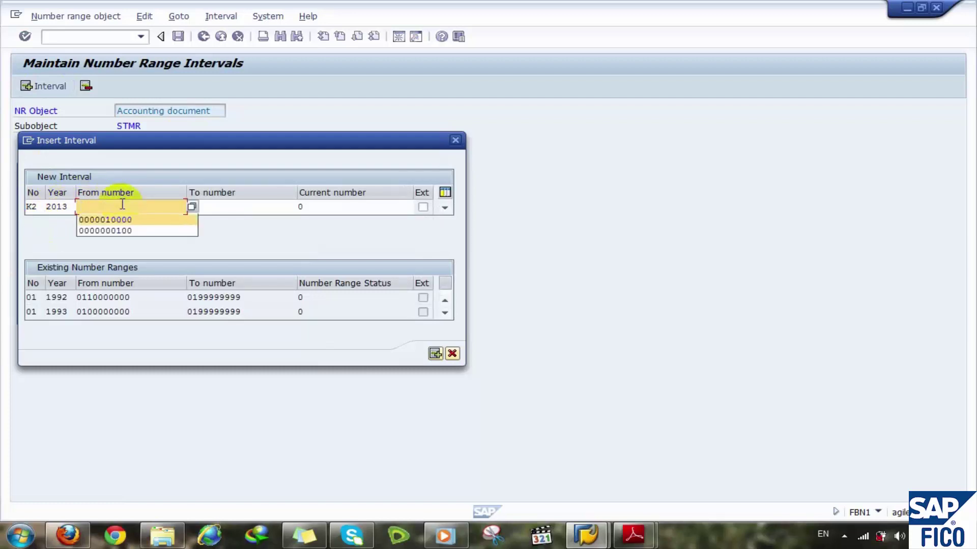
text(000001000)
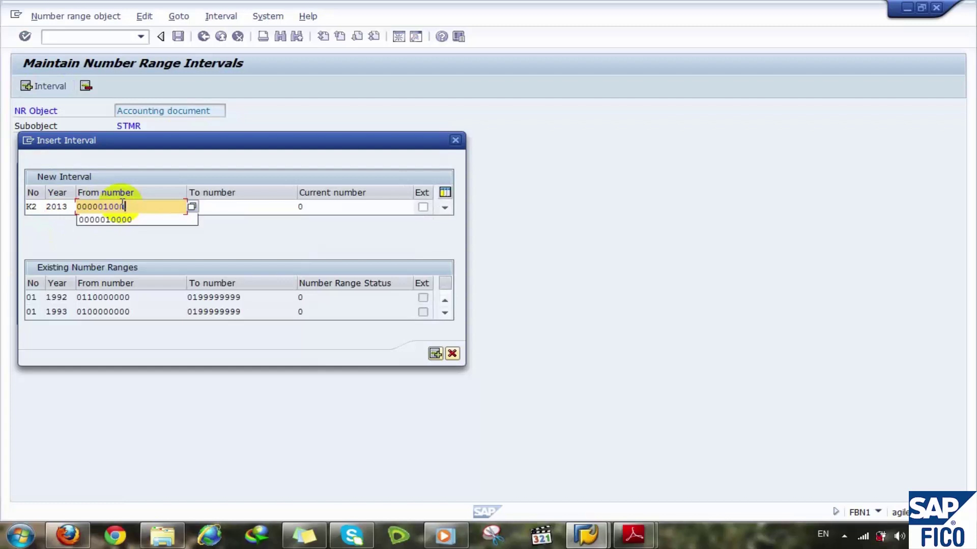
text(0)
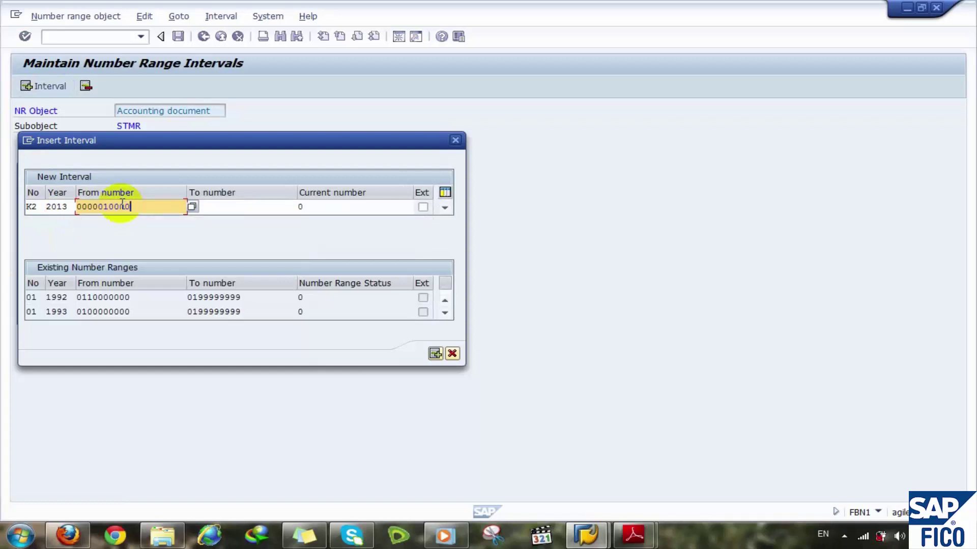
key(Left)
key(Left)
key(Left)
key(Left)
key(BackSpace)
text(2)
click(216, 209)
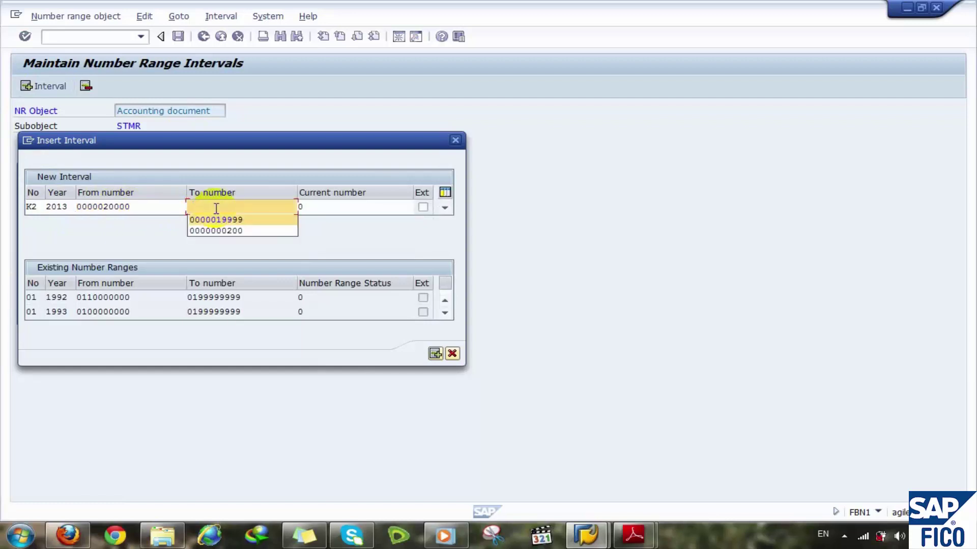
click(216, 219)
click(222, 207)
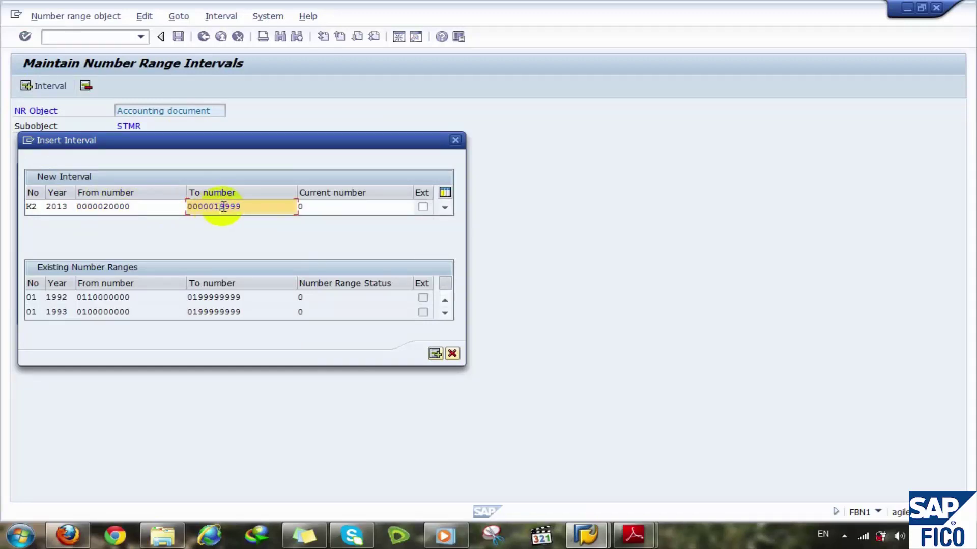
key(BackSpace)
text(2)
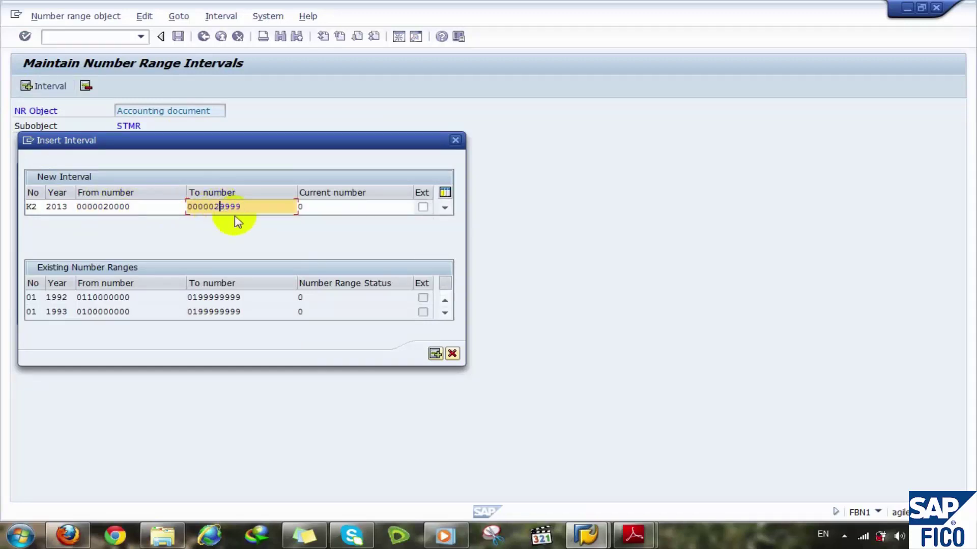
click(435, 353)
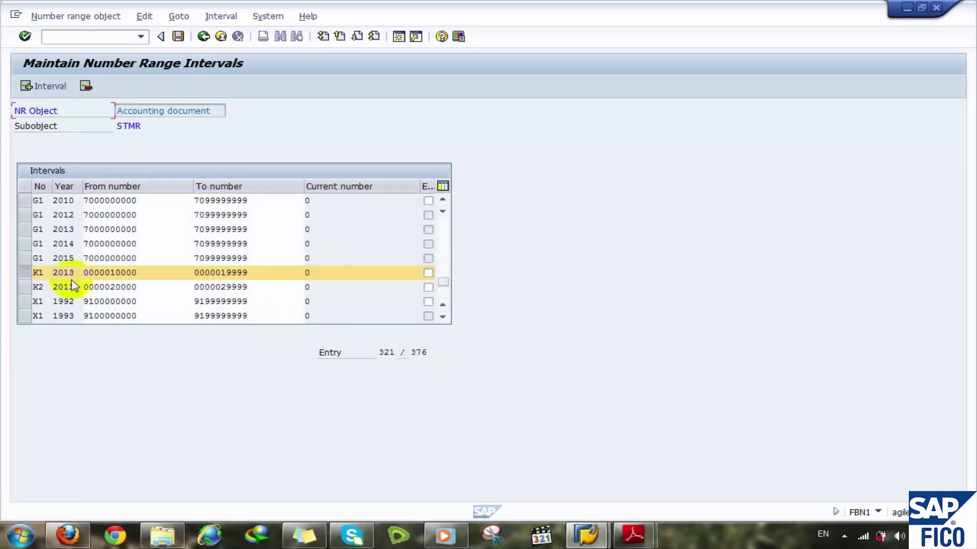
click(25, 85)
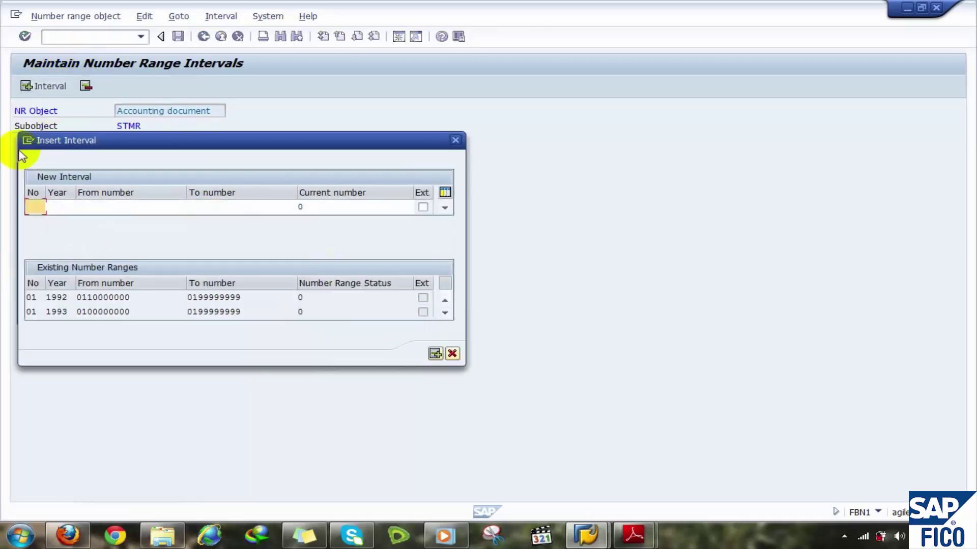
text(K3)
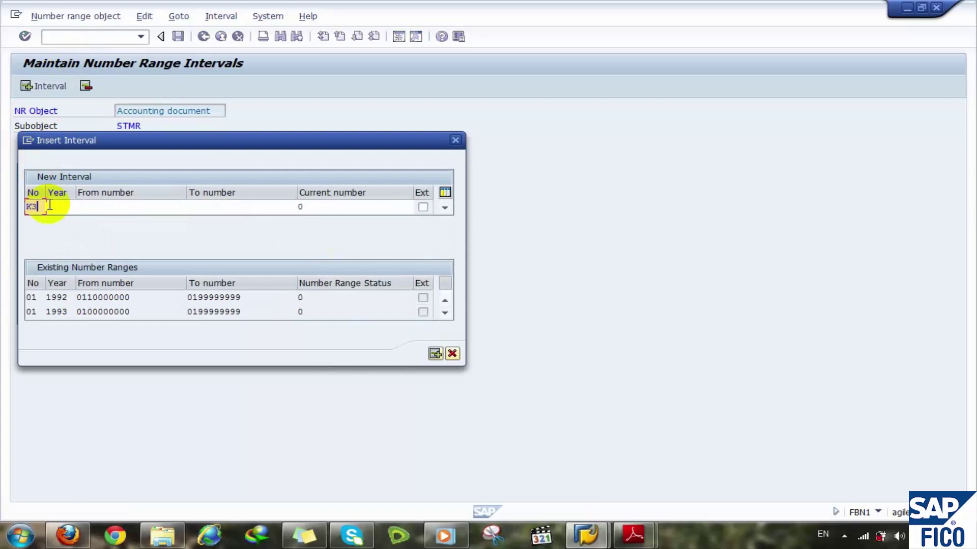
click(72, 207)
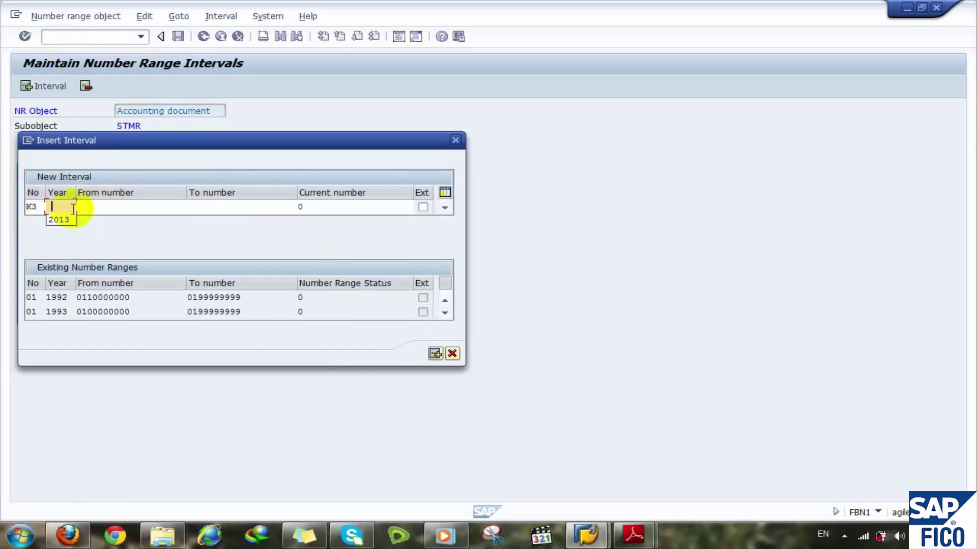
click(59, 219)
click(89, 207)
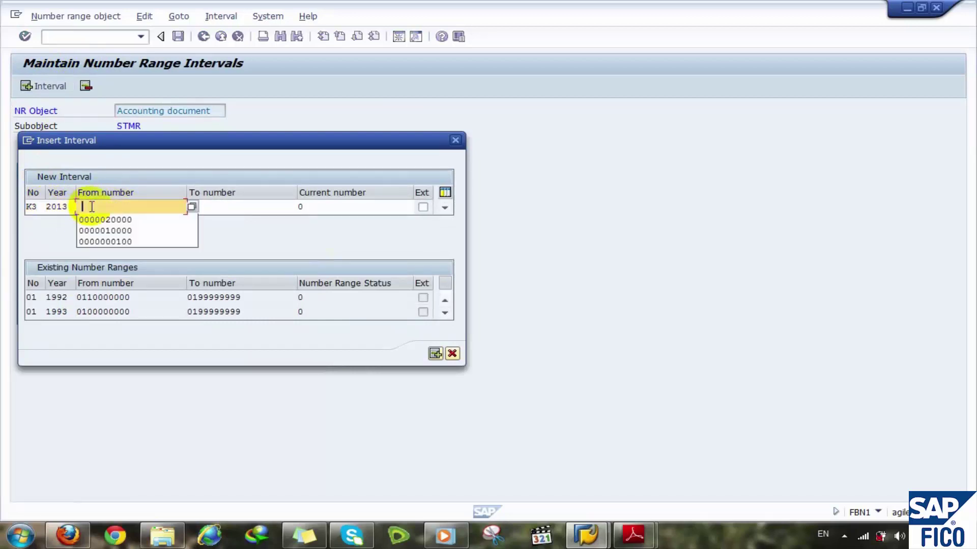
key(Down)
key(Down)
key(Up)
key(Return)
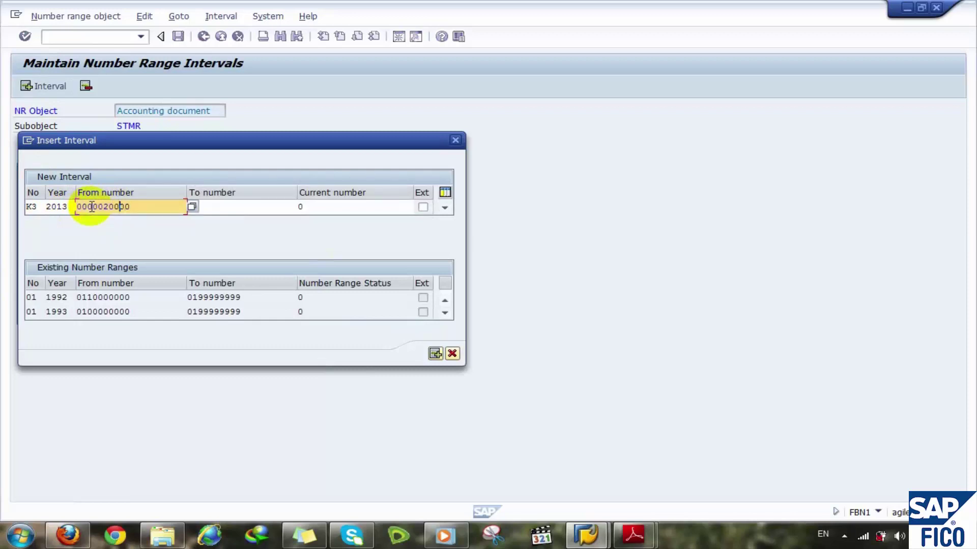
key(Left)
key(Left)
key(BackSpace)
text(3)
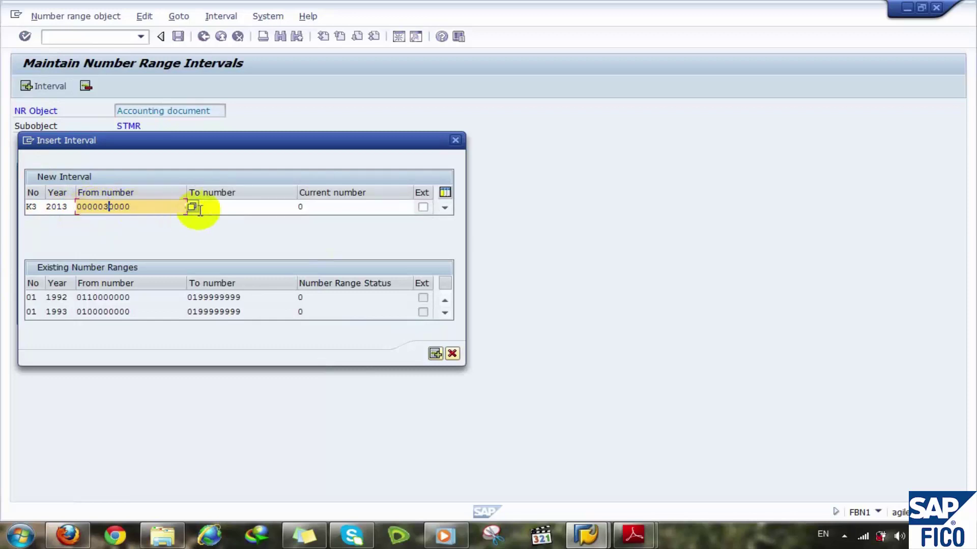
click(222, 206)
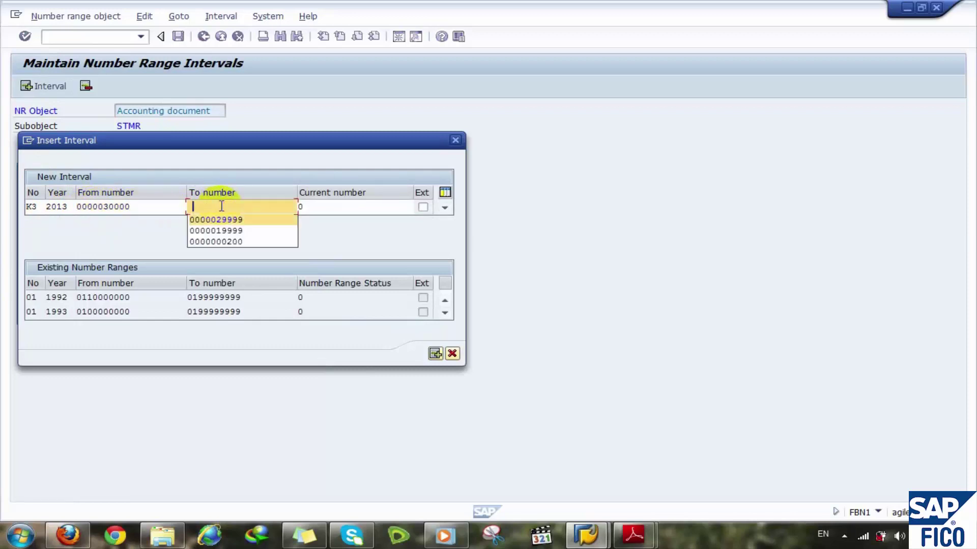
key(Return)
key(Left)
key(Left)
key(Left)
key(Left)
key(Left)
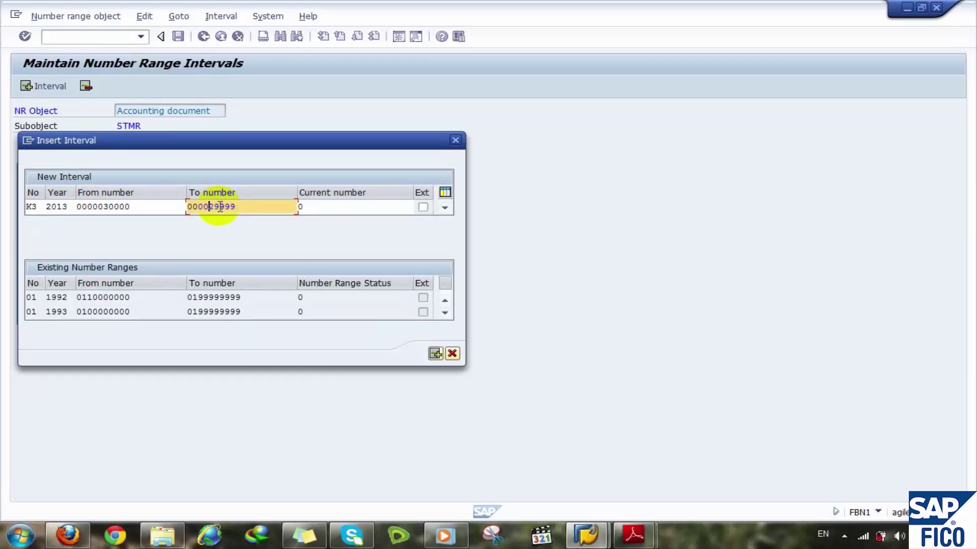
text(9)
key(Delete)
key(BackSpace)
text(03)
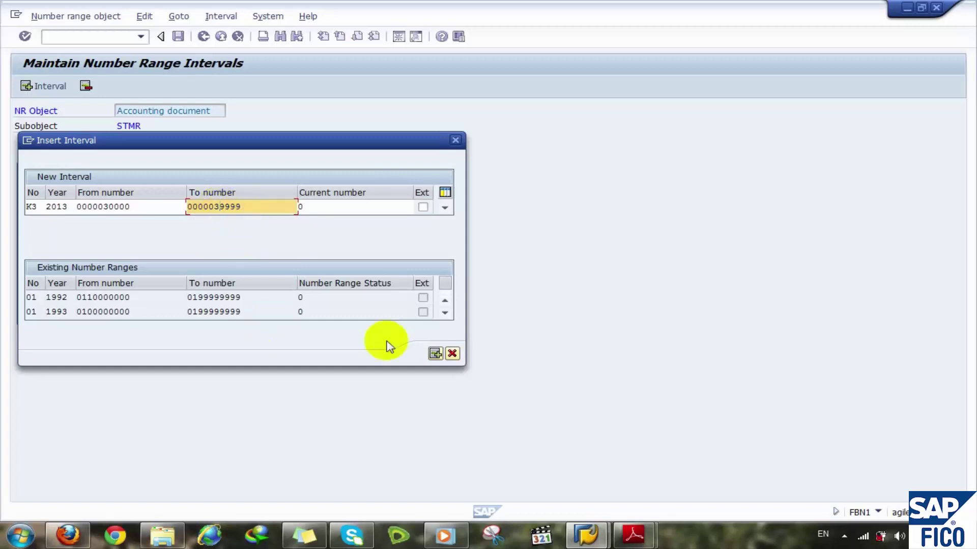
click(435, 354)
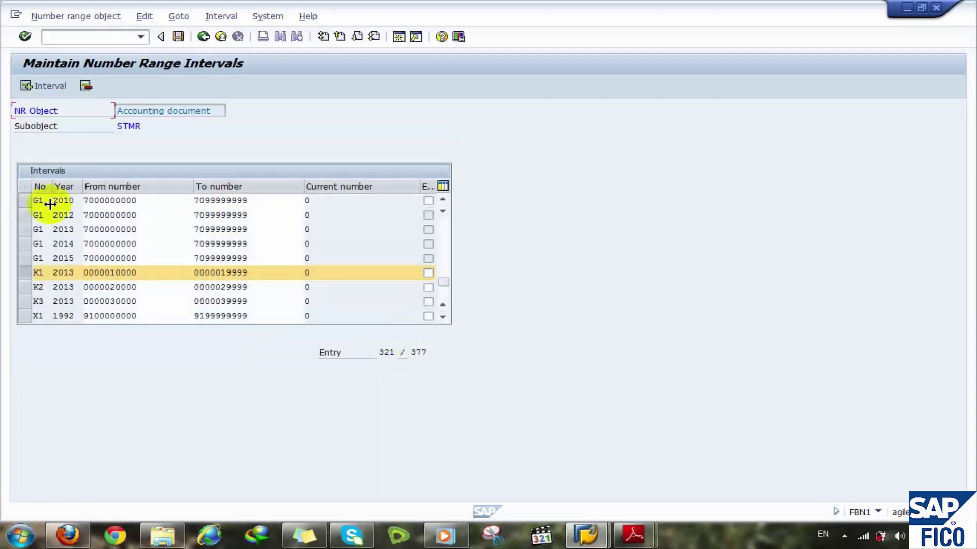
click(28, 85)
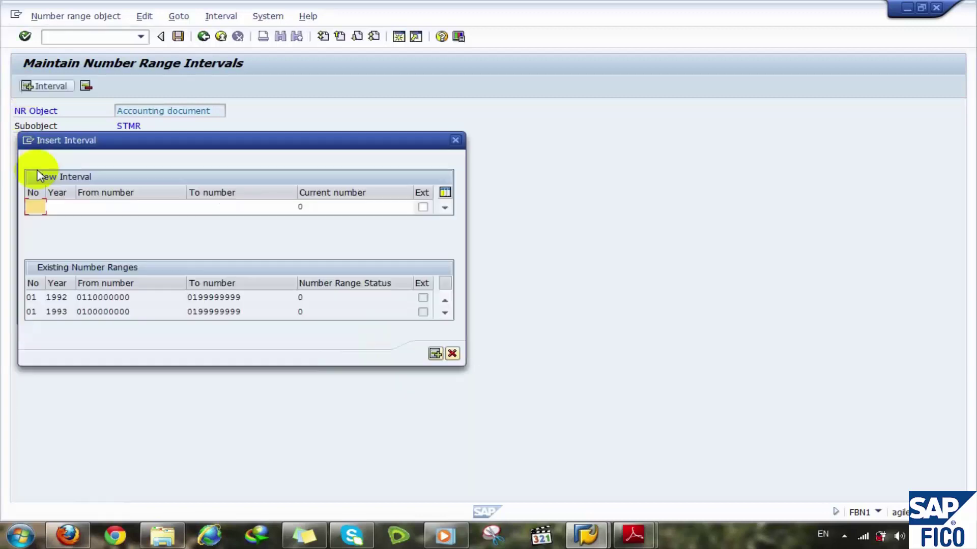
click(44, 205)
text(K)
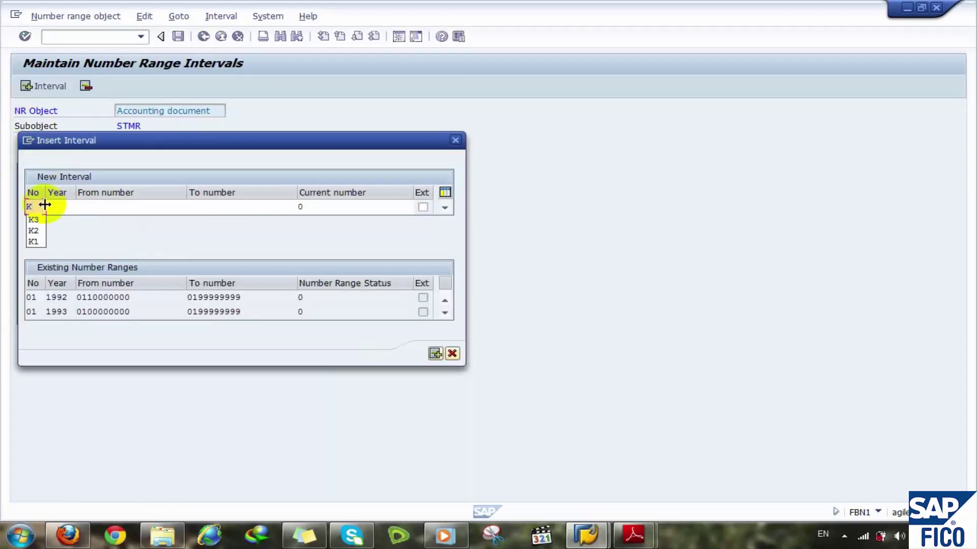
text(4)
click(60, 207)
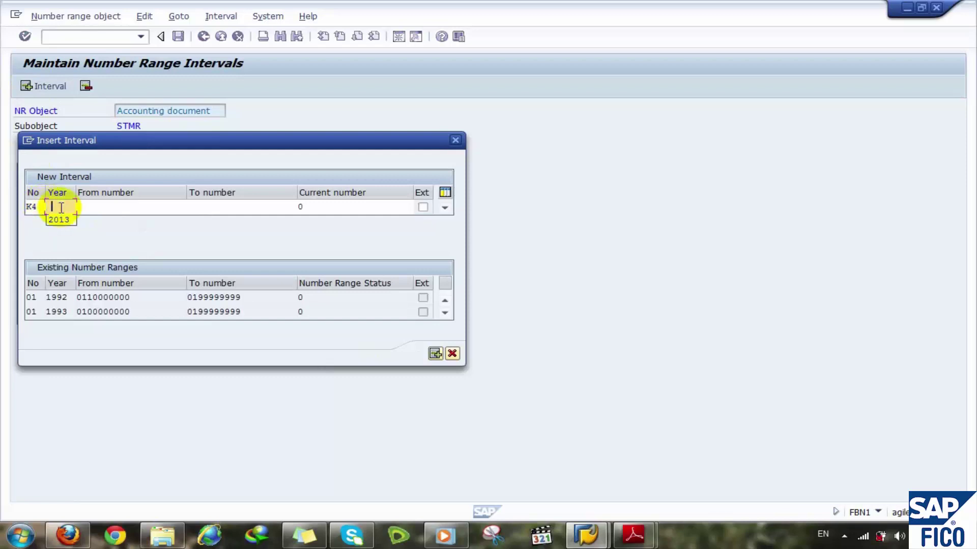
text(2013)
click(106, 208)
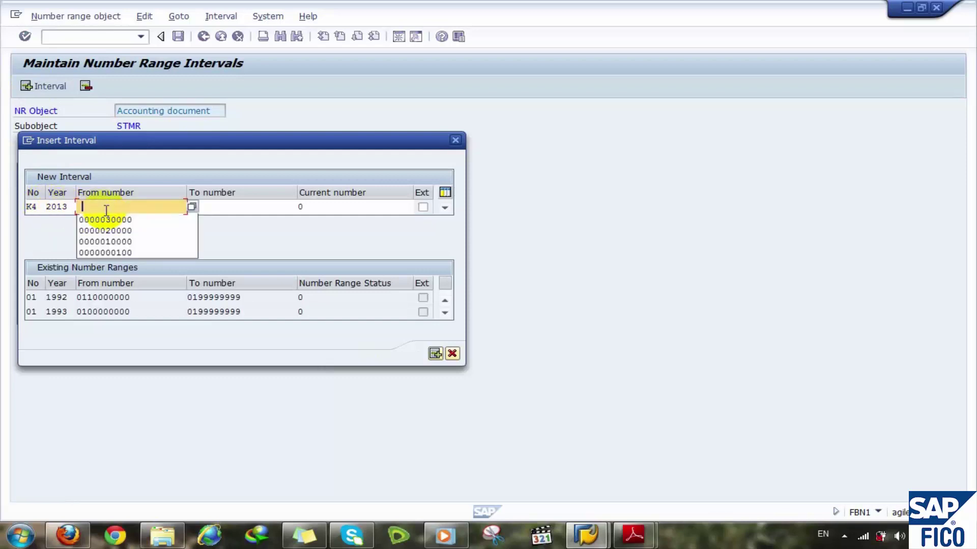
key(Down)
key(Return)
click(110, 206)
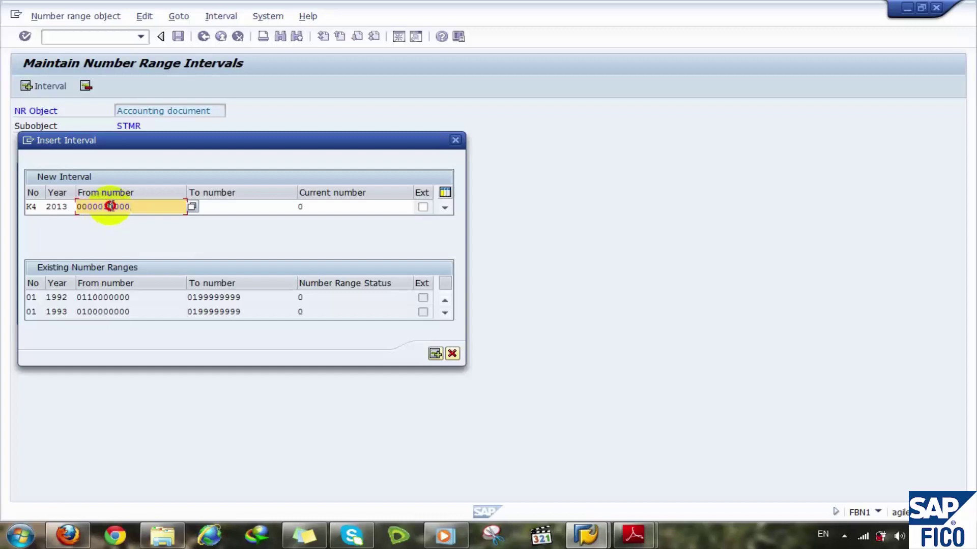
key(BackSpace)
text(4)
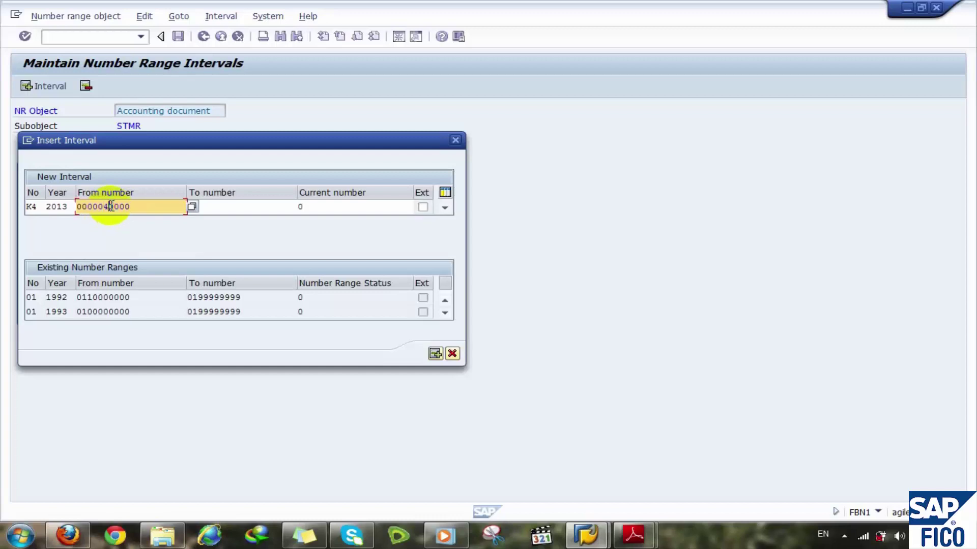
click(211, 207)
key(Down)
key(Return)
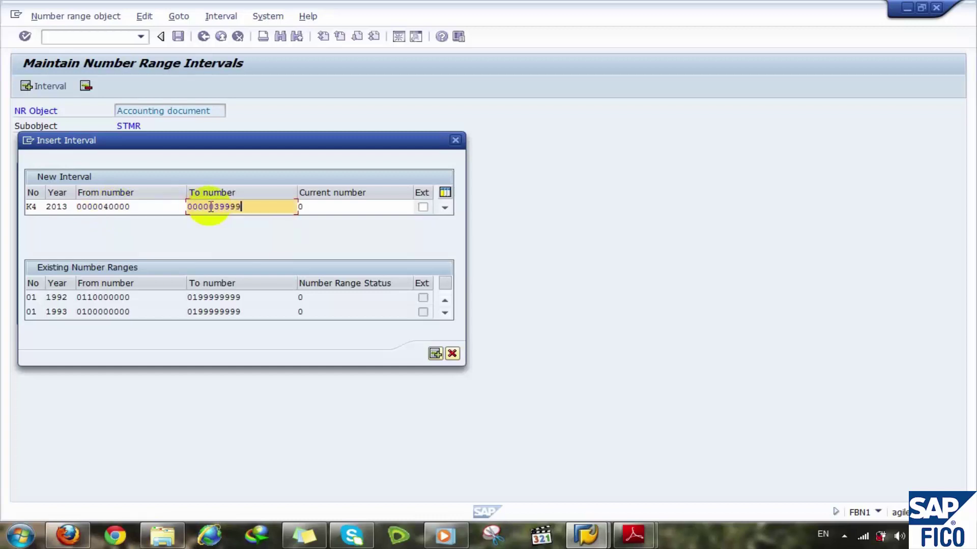
key(BackSpace)
key(BackSpace)
text(04)
click(435, 353)
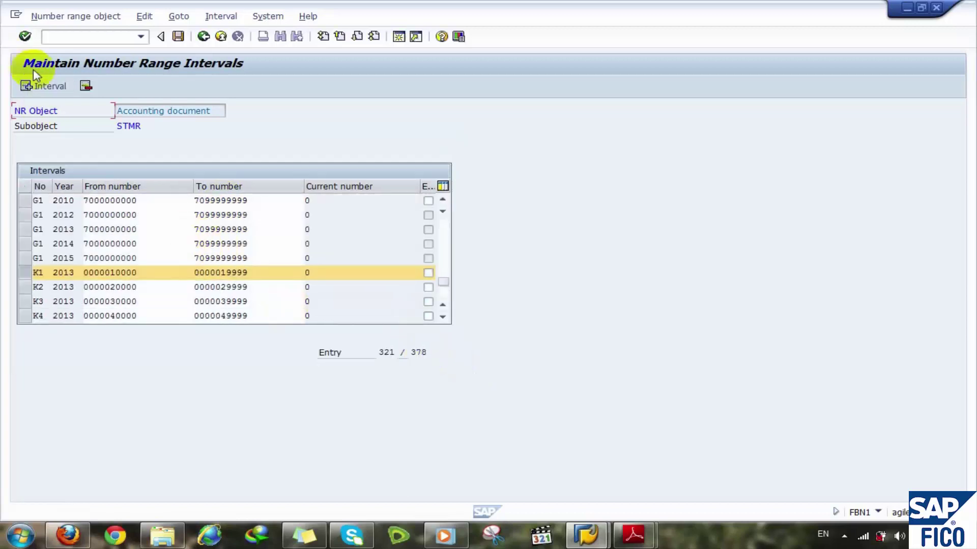
click(28, 85)
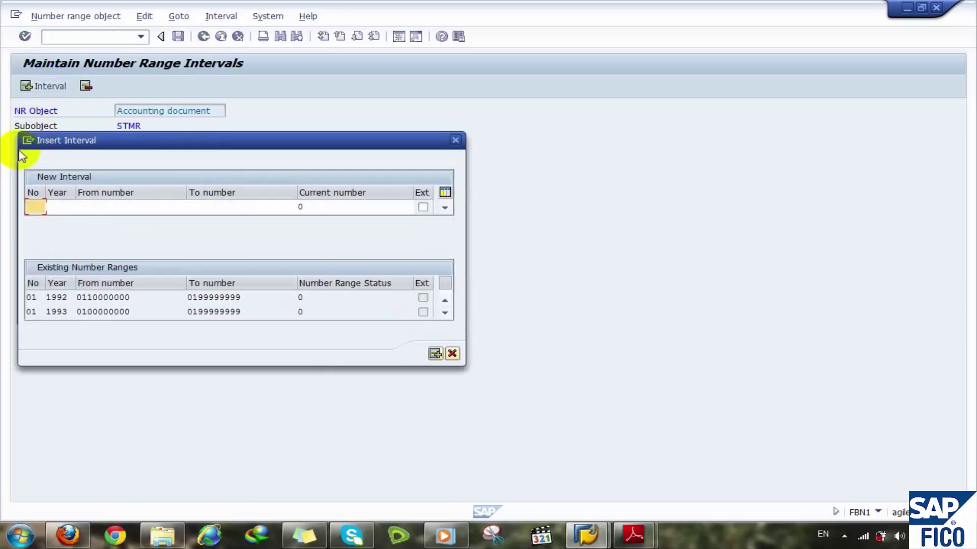
text(K5)
click(56, 207)
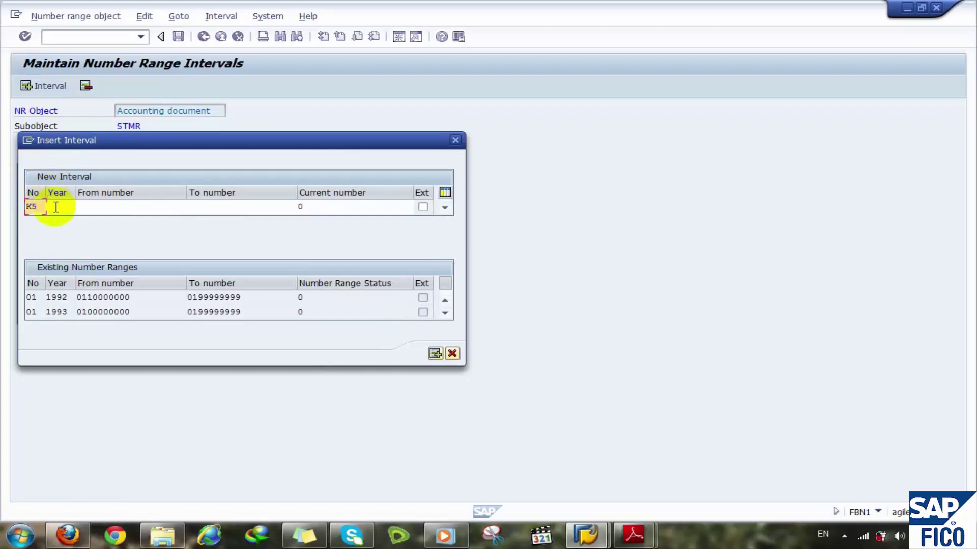
text(2013)
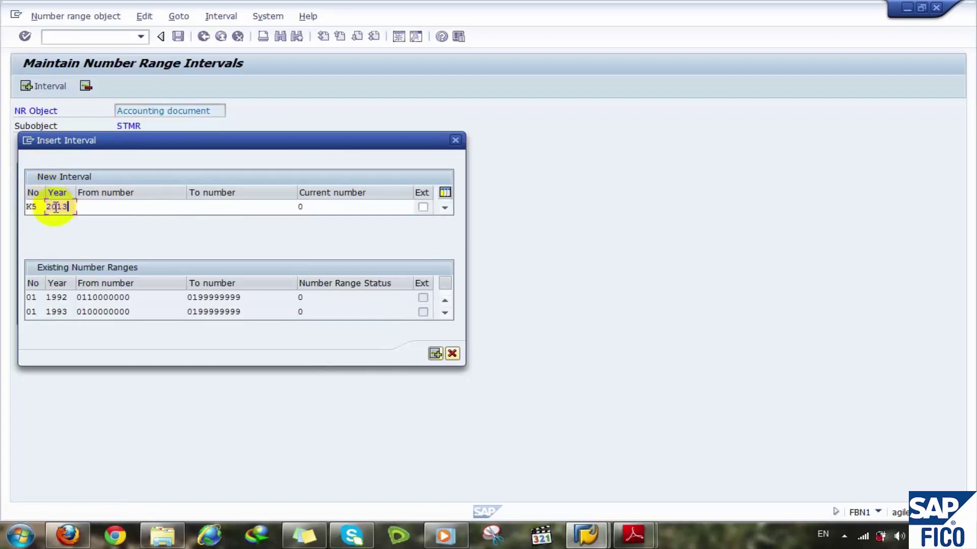
click(103, 207)
click(105, 219)
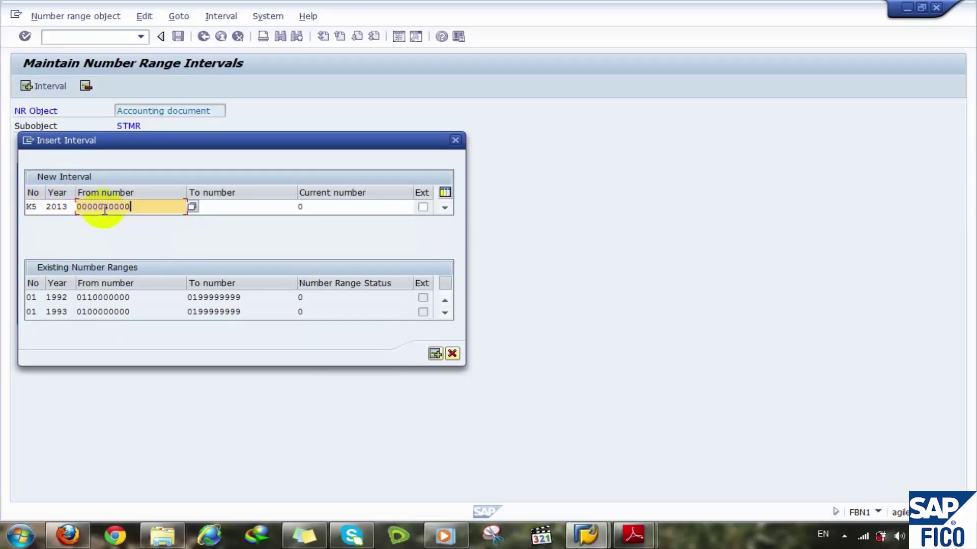
key(Left)
key(Left)
key(Left)
key(Left)
key(Left)
key(BackSpace)
text(0)
key(Delete)
text(5)
click(230, 212)
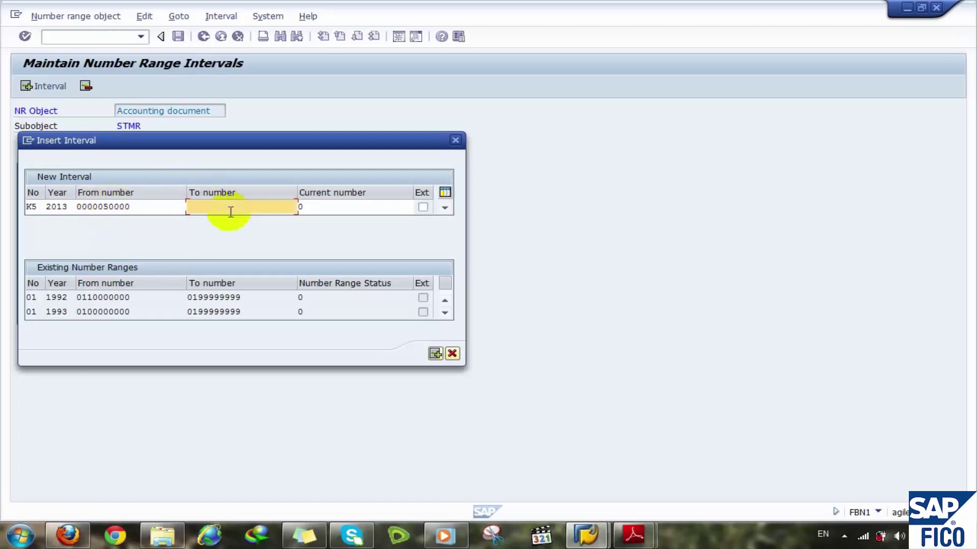
click(230, 218)
click(225, 209)
key(BackSpace)
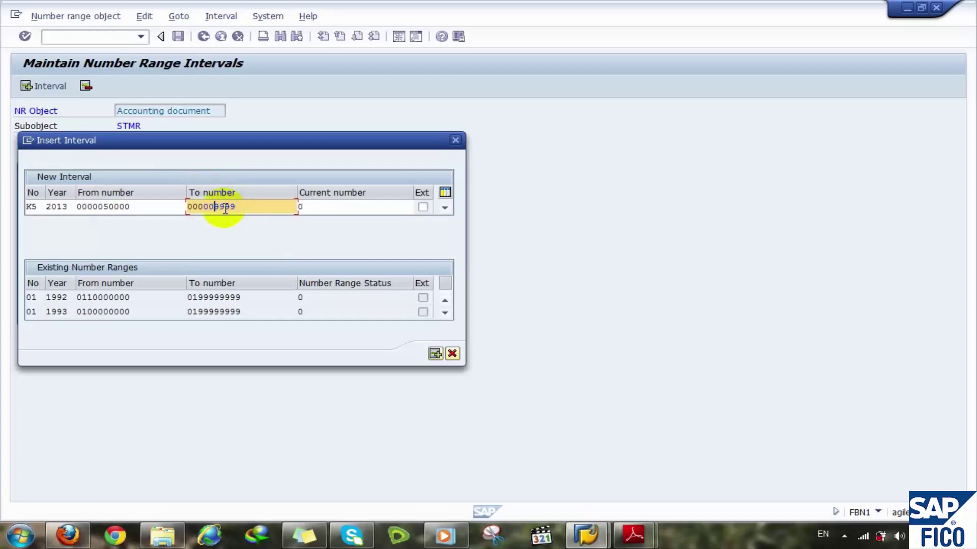
text(5)
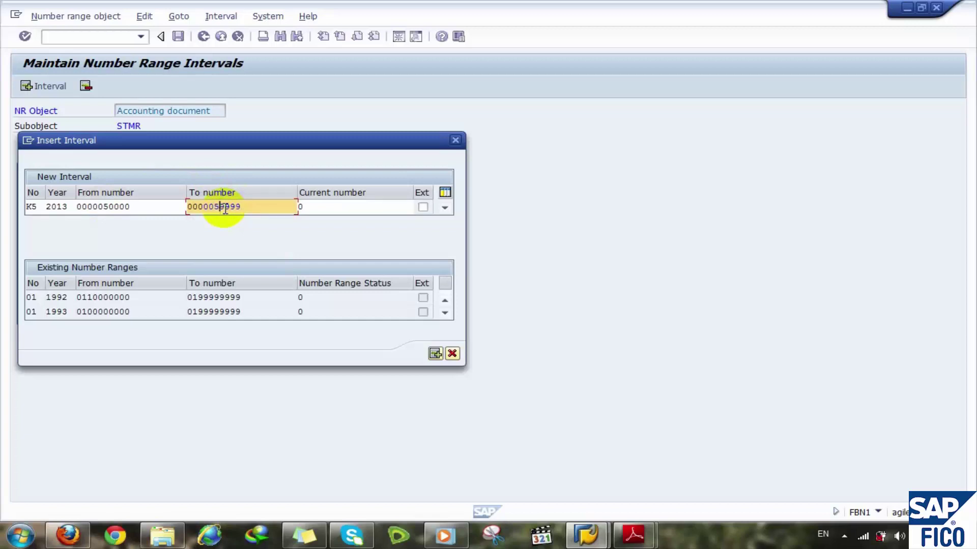
click(436, 353)
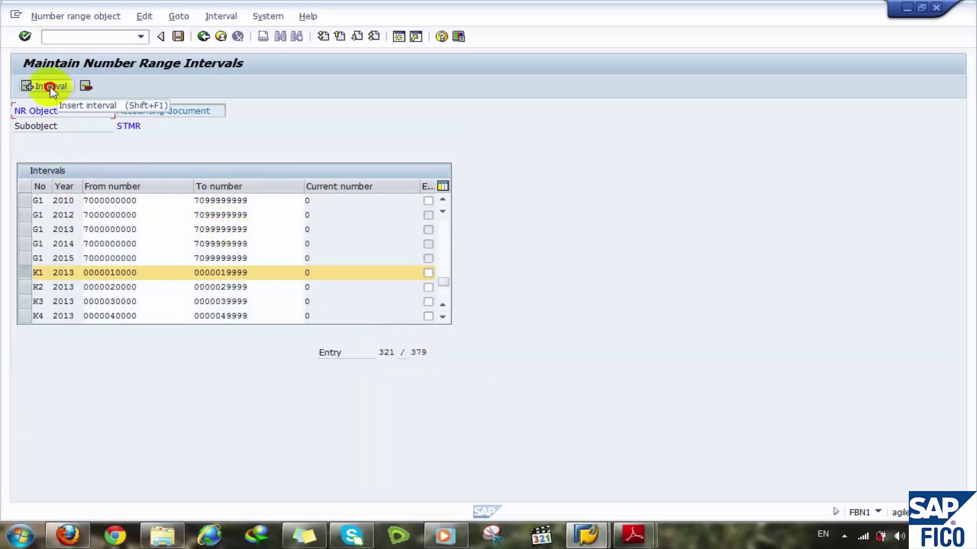
Begin a new interval K6 for year 2013
click(45, 87)
click(43, 211)
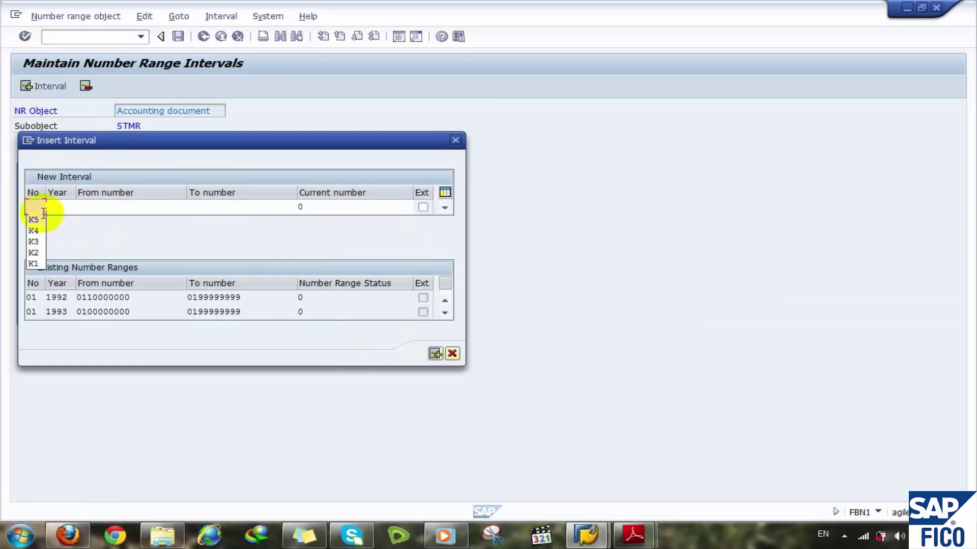
text(K5)
key(BackSpace)
text(6)
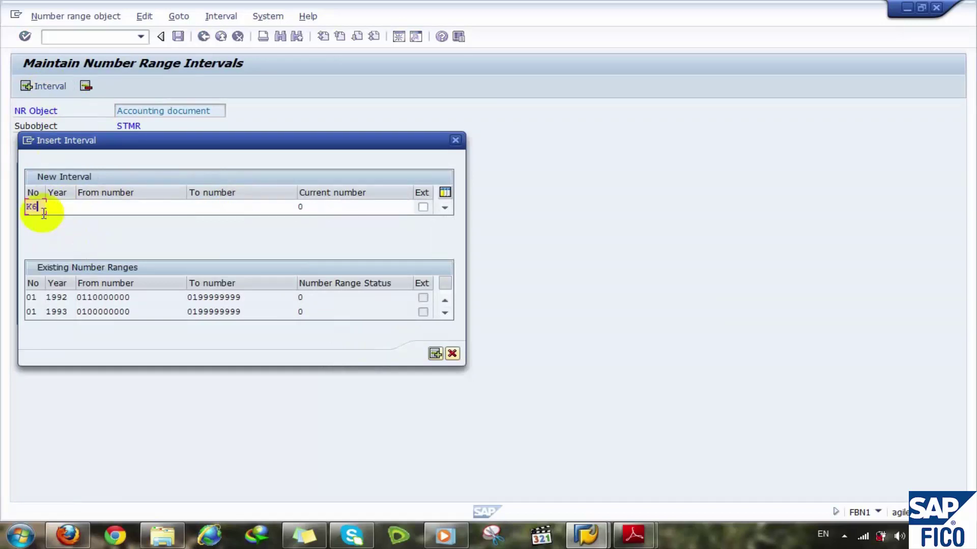
click(67, 207)
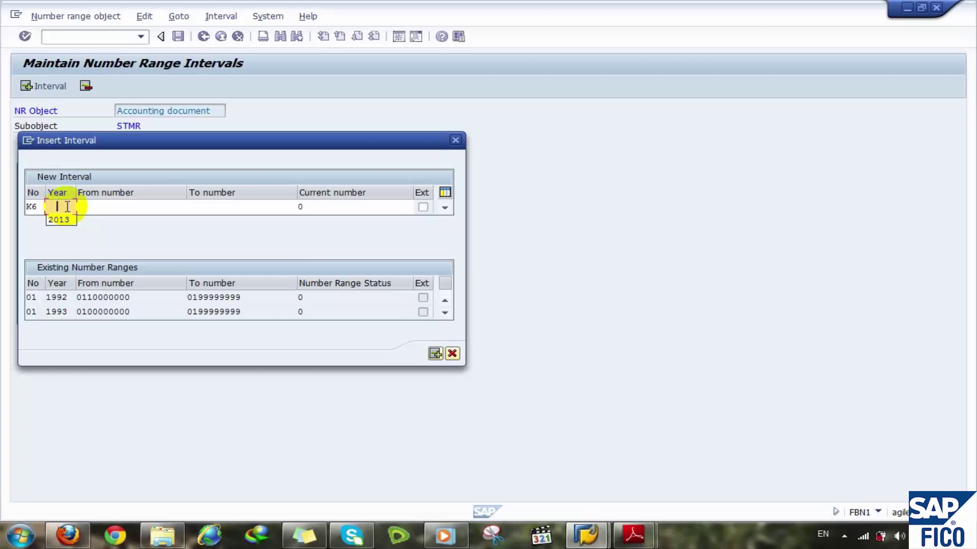
key(Down)
key(Return)
click(80, 206)
key(Down)
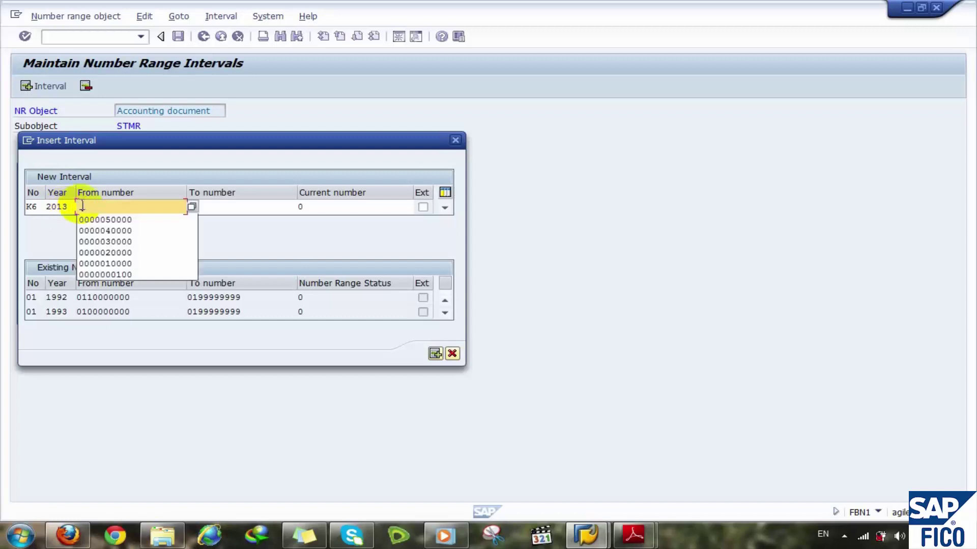
key(Down)
key(Return)
key(BackSpace)
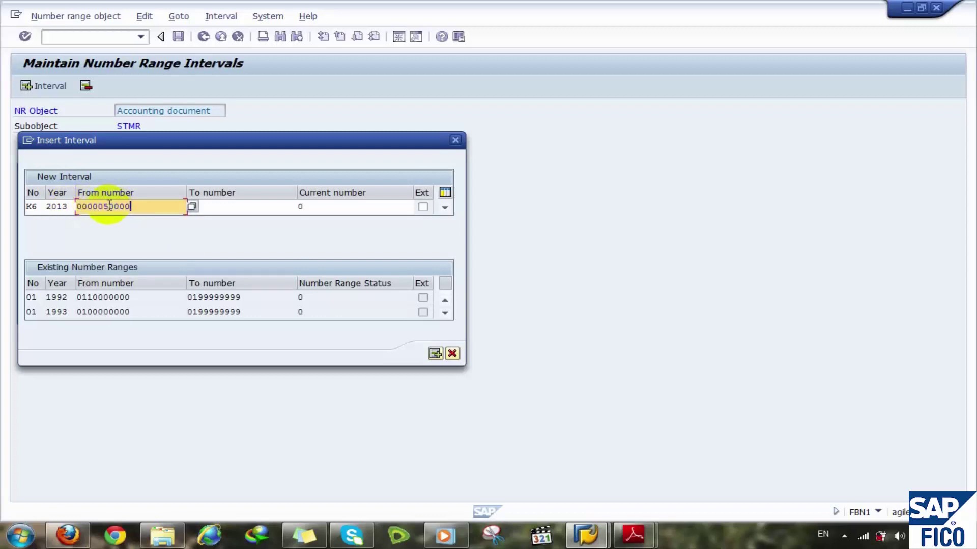
text(6)
key(Left)
key(BackSpace)
text(0)
key(Delete)
text(6)
click(219, 204)
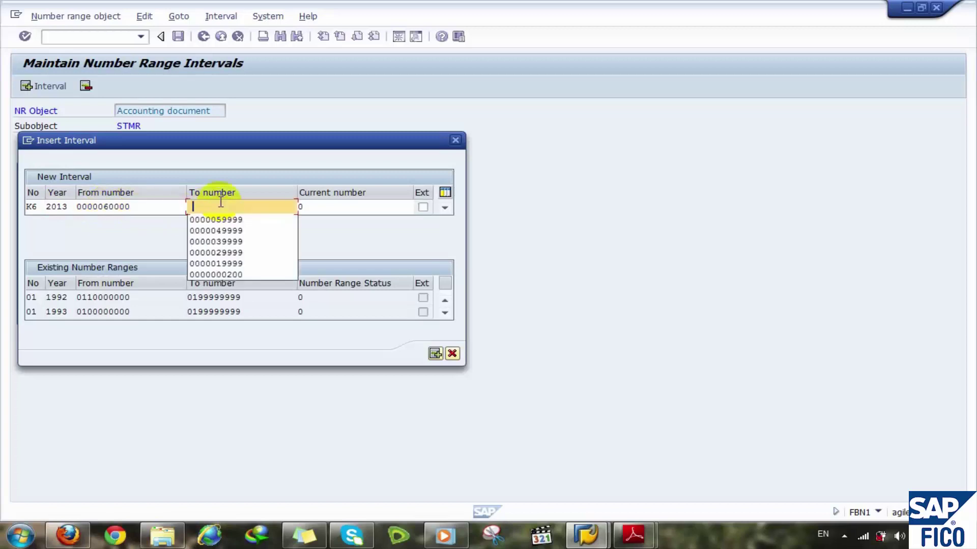
key(Down)
key(Return)
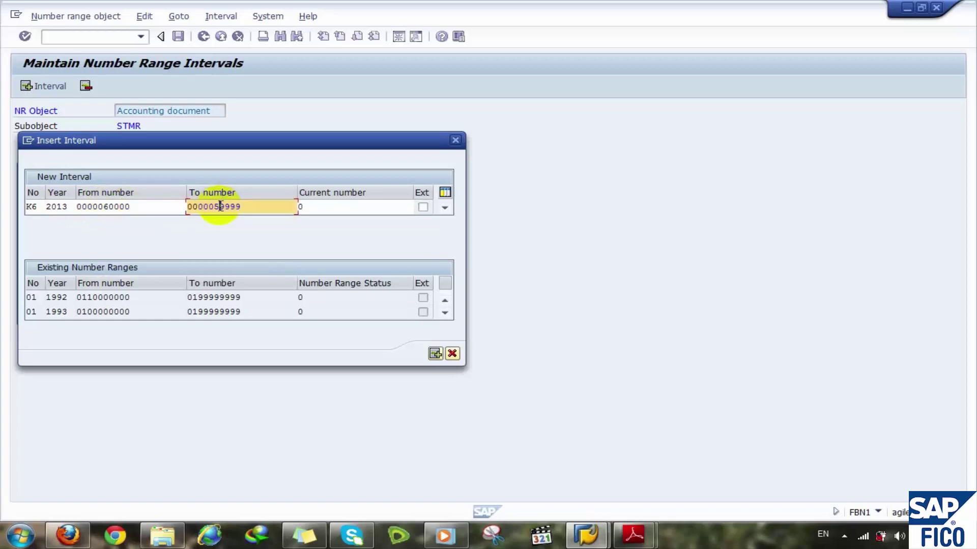
key(BackSpace)
text(6)
key(Return)
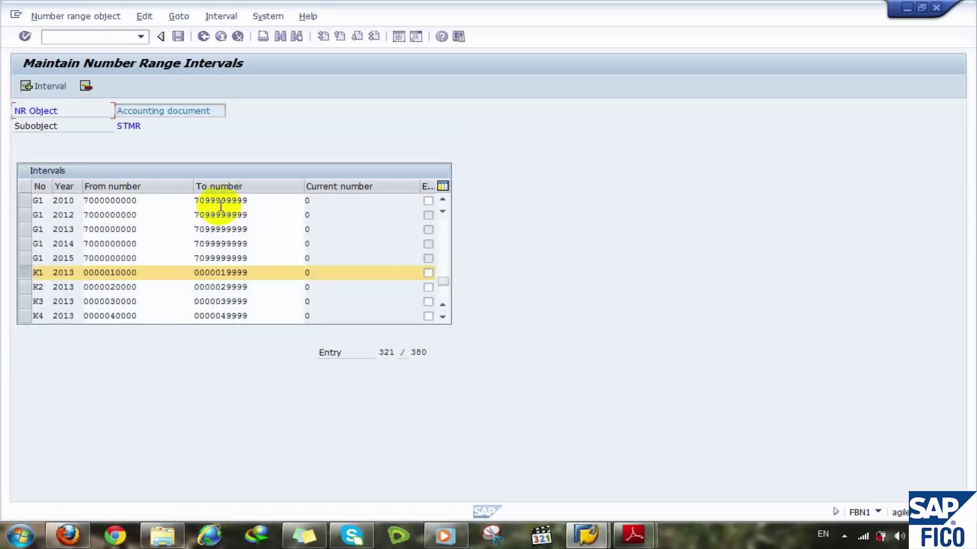
click(45, 87)
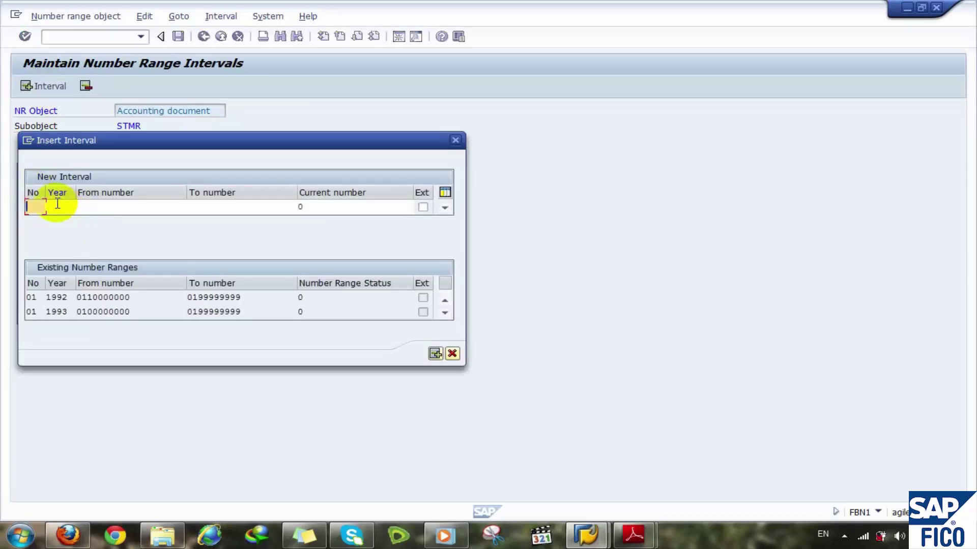
text(k7)
click(66, 205)
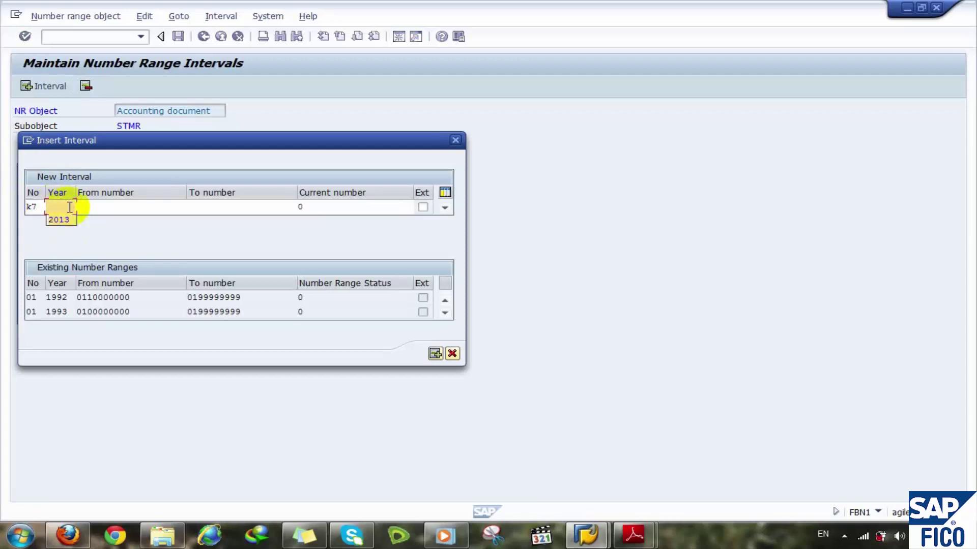
click(58, 220)
click(100, 206)
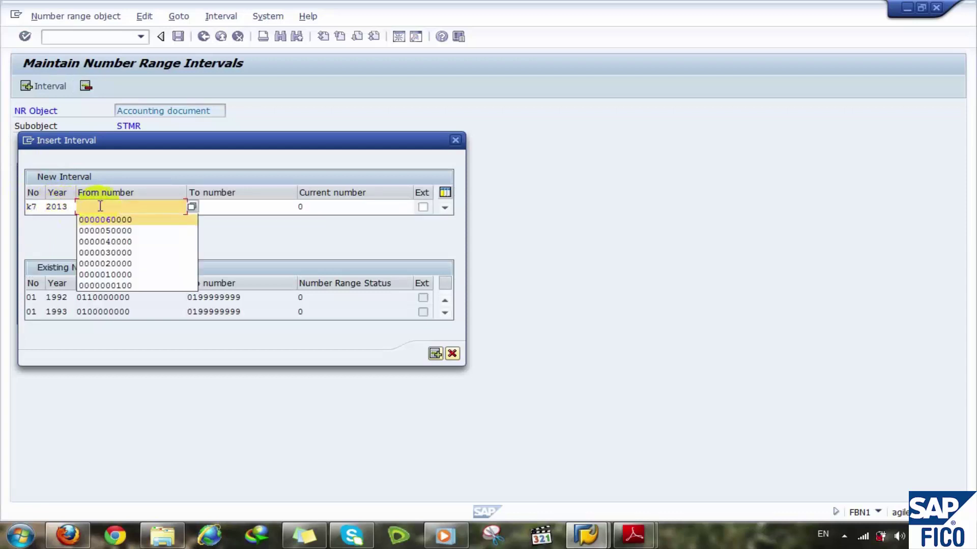
click(104, 219)
key(BackSpace)
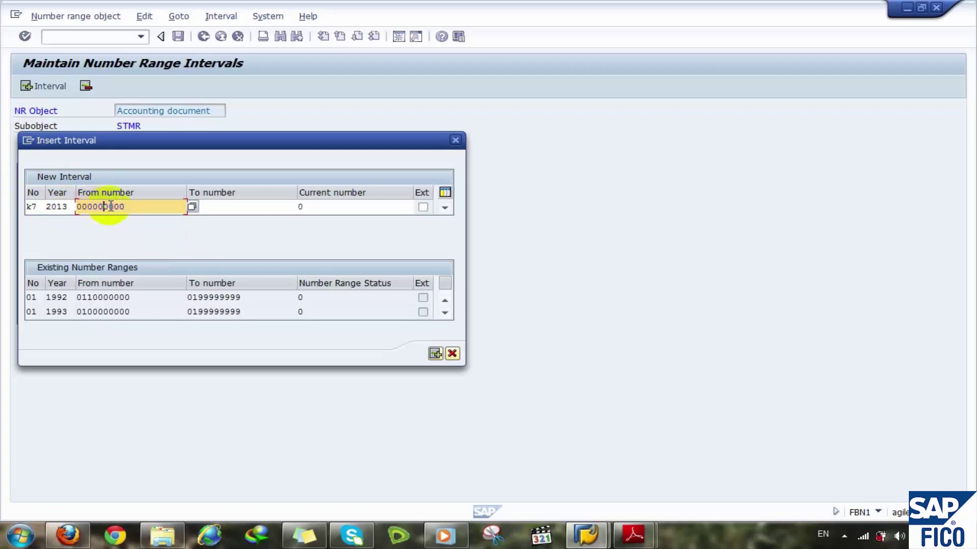
text(7)
click(227, 206)
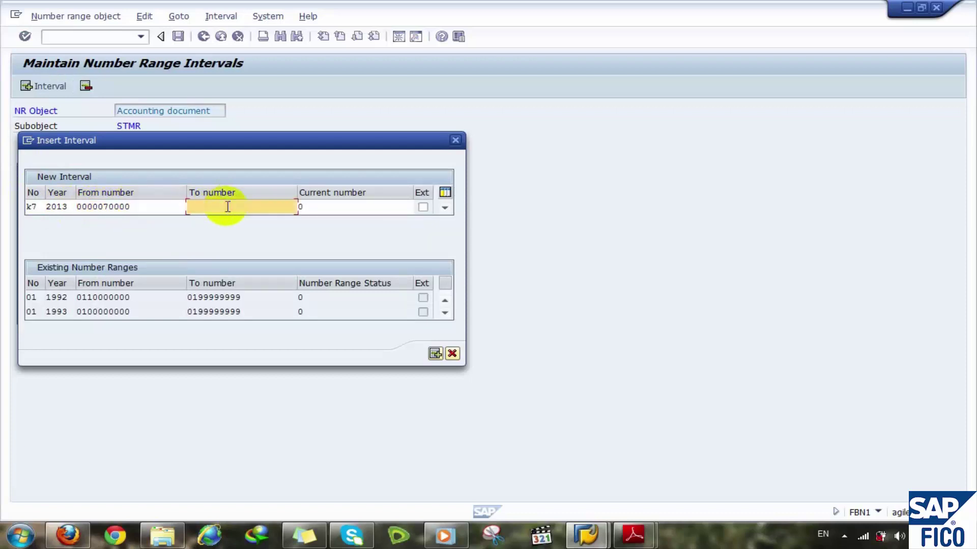
click(227, 219)
key(BackSpace)
text(79999)
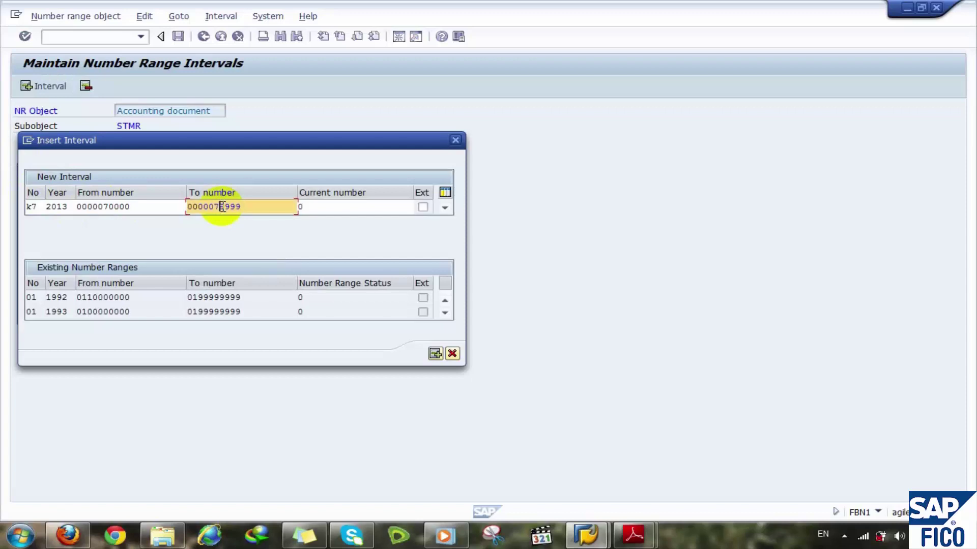
click(434, 353)
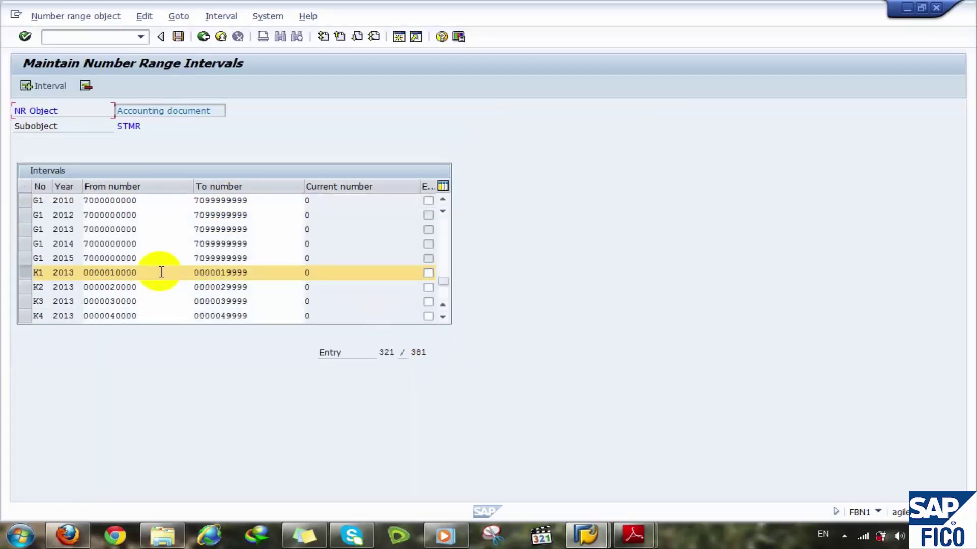
click(41, 86)
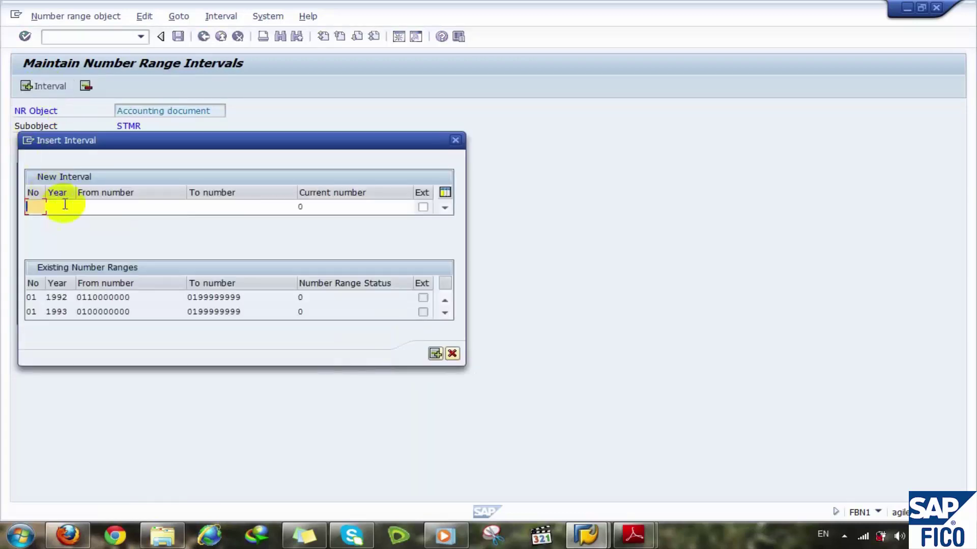
text(k)
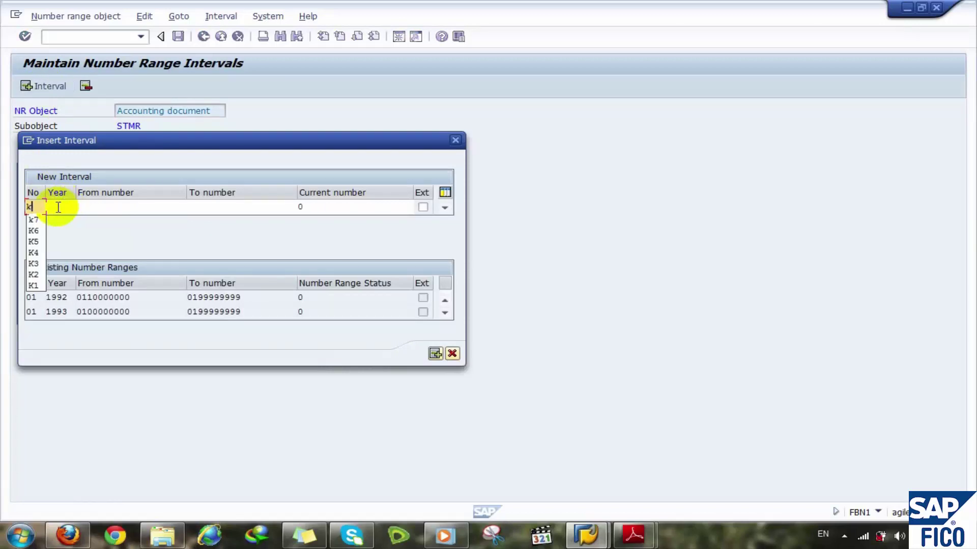
text(8)
click(67, 206)
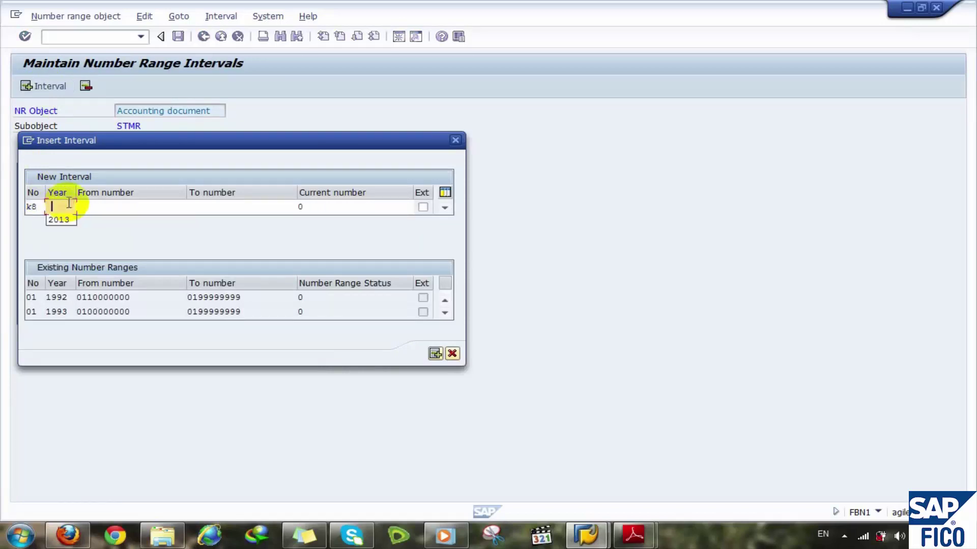
key(Down)
key(Return)
click(97, 206)
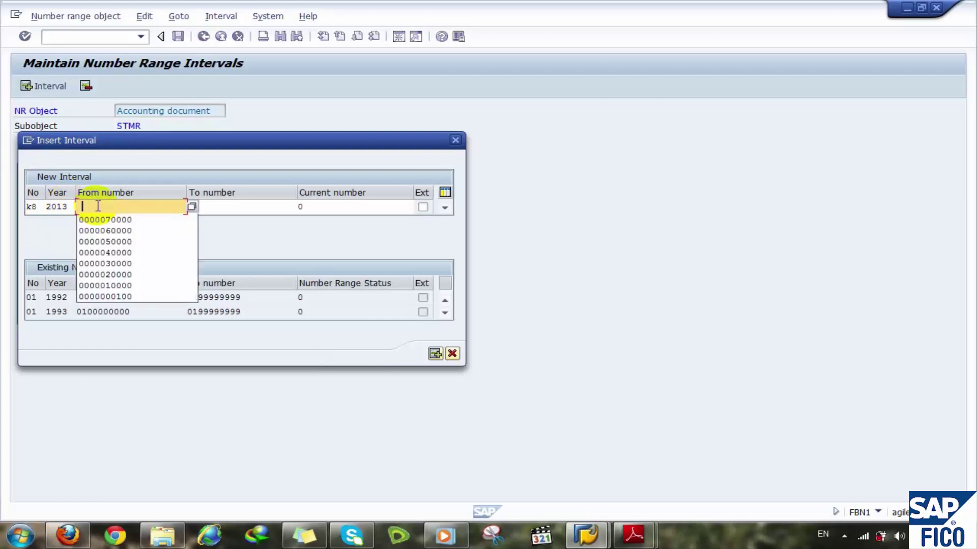
key(Down)
key(Return)
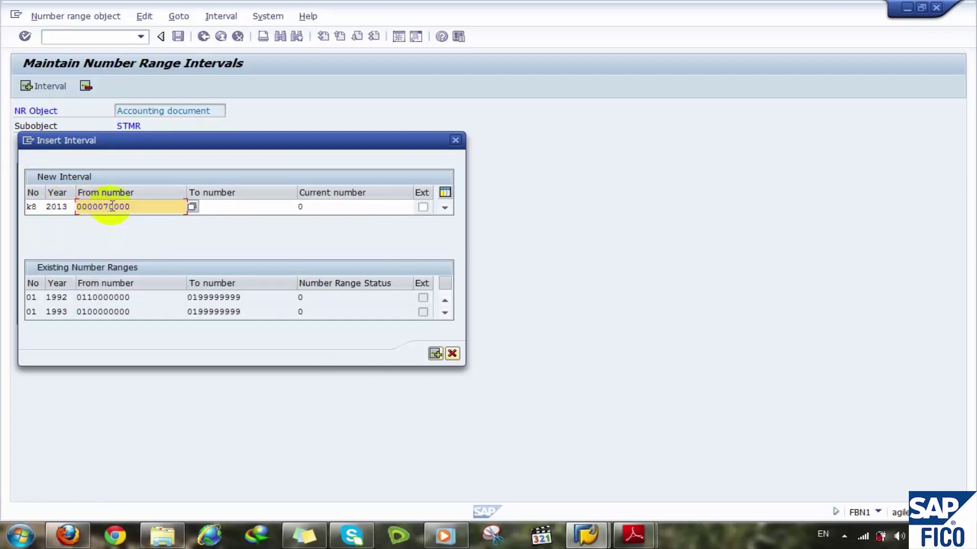
key(BackSpace)
text(8)
click(218, 207)
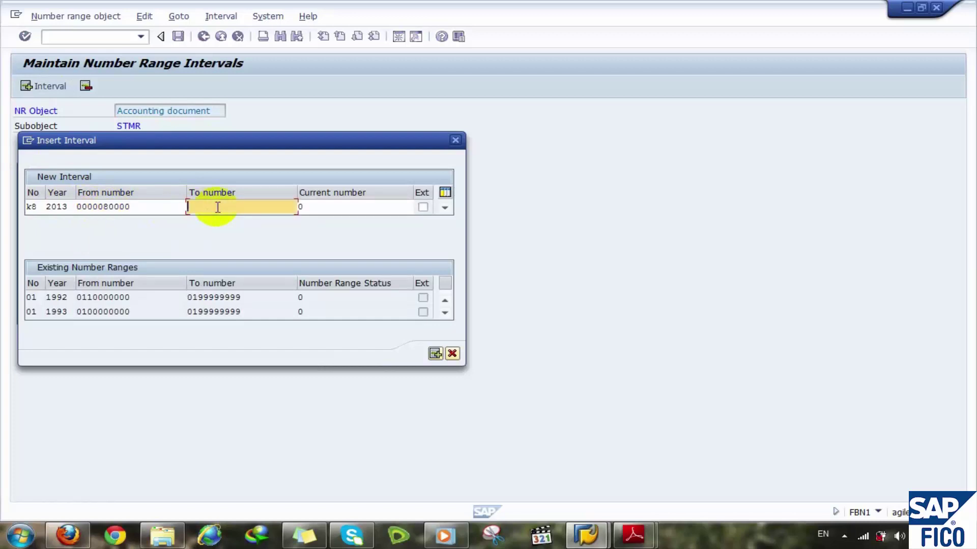
key(Down)
key(Down)
key(Return)
click(217, 207)
key(BackSpace)
text(89999)
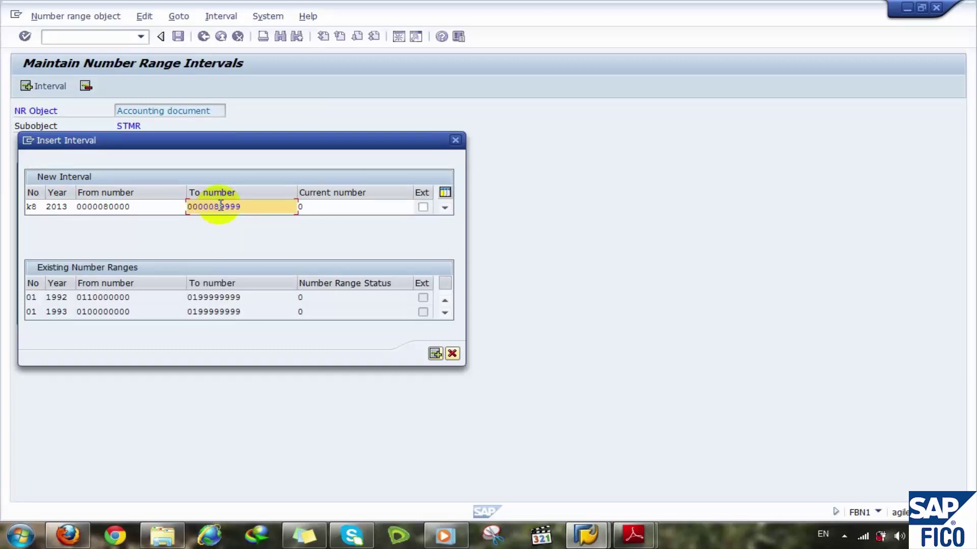
click(436, 354)
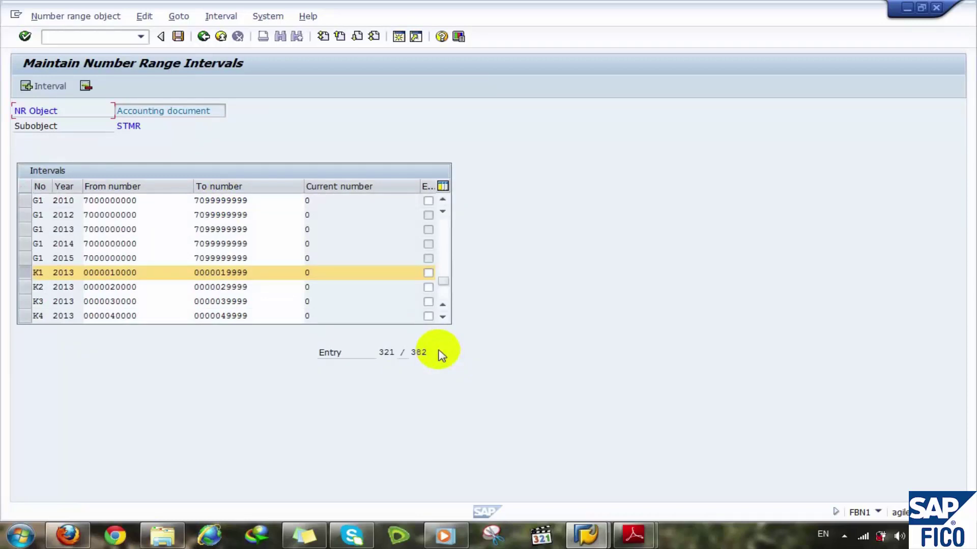
click(44, 86)
text(k8)
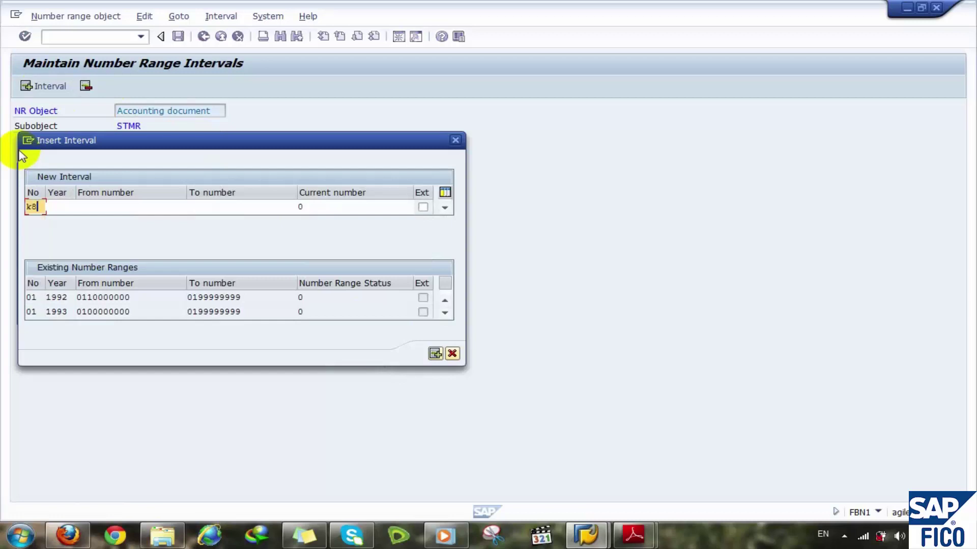
key(BackSpace)
text(9)
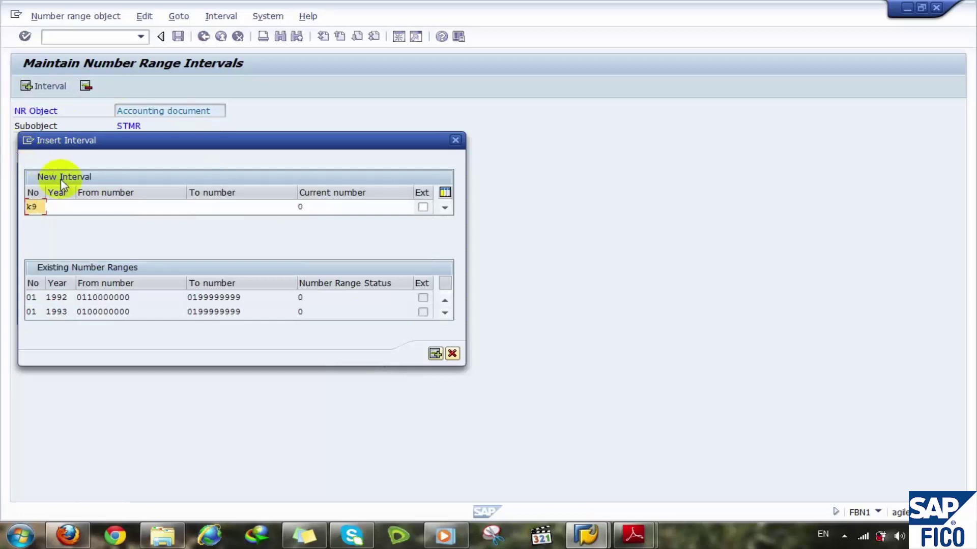
click(59, 206)
text(2013)
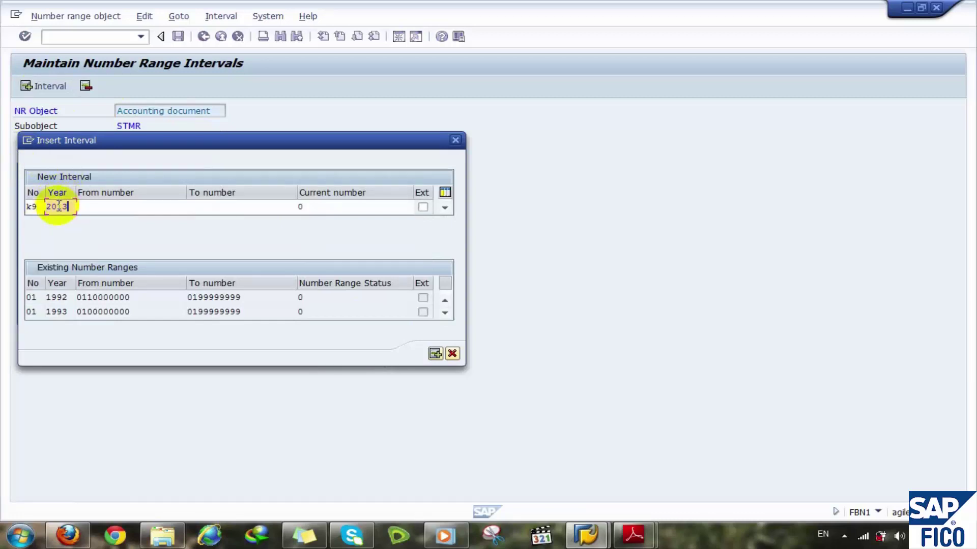
click(91, 209)
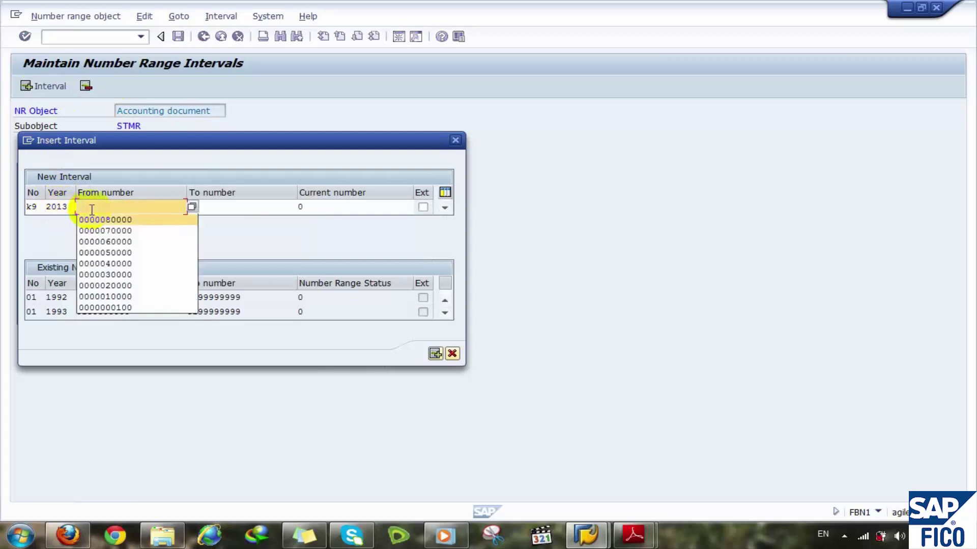
click(104, 219)
key(BackSpace)
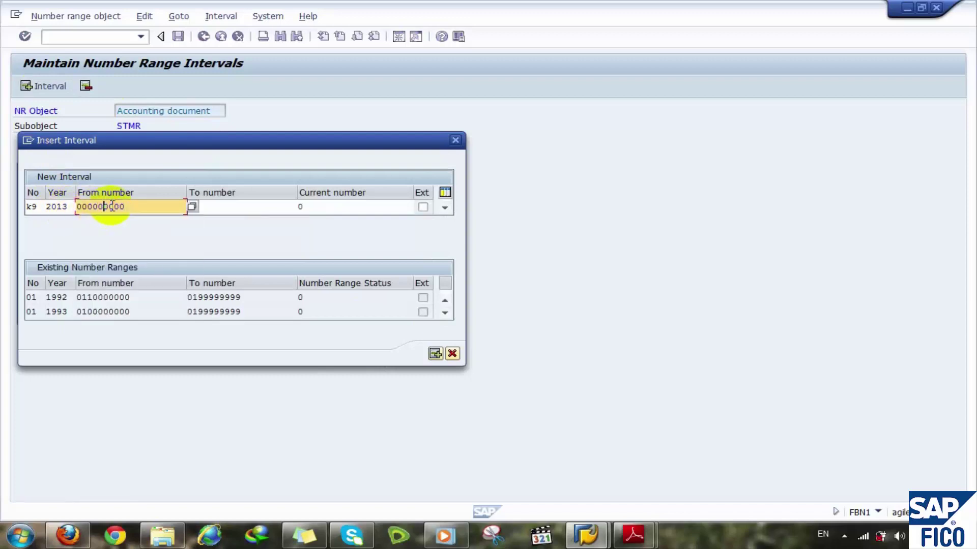
text(9)
click(227, 206)
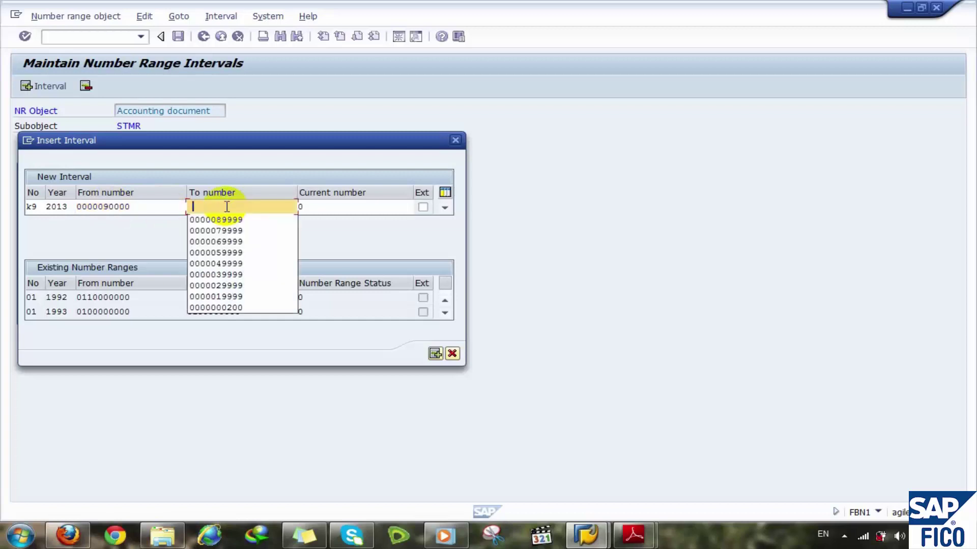
click(219, 219)
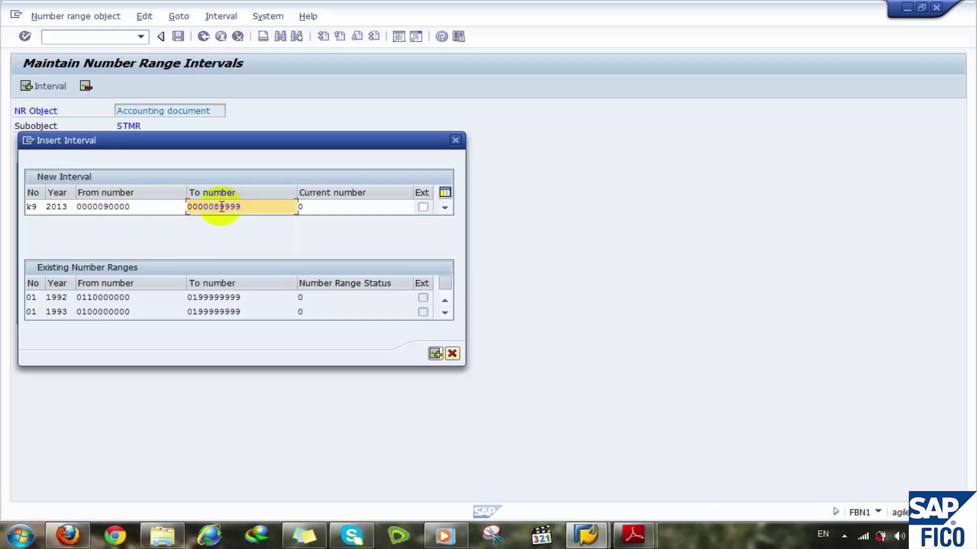
key(BackSpace)
text(9)
click(436, 354)
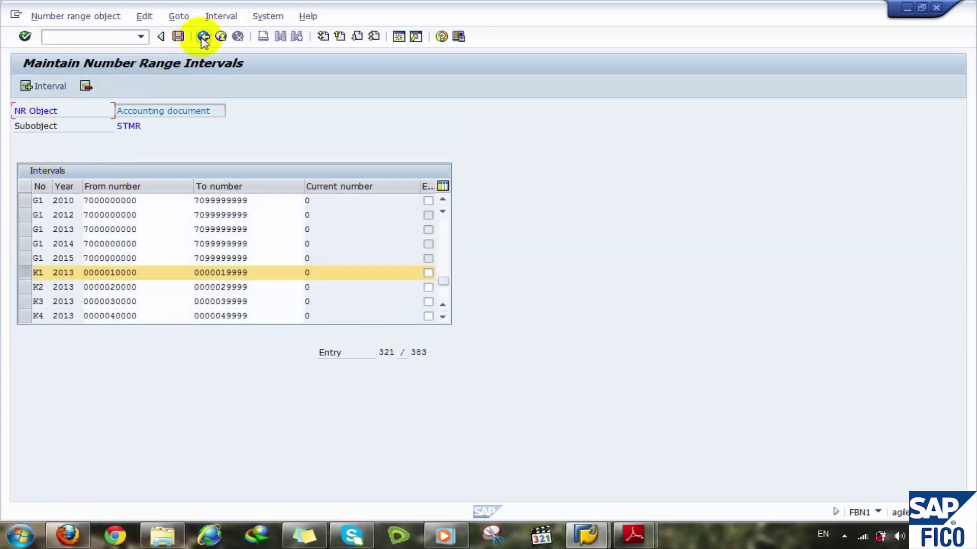
Save the number range intervals and return to the implementation guide structure
click(173, 38)
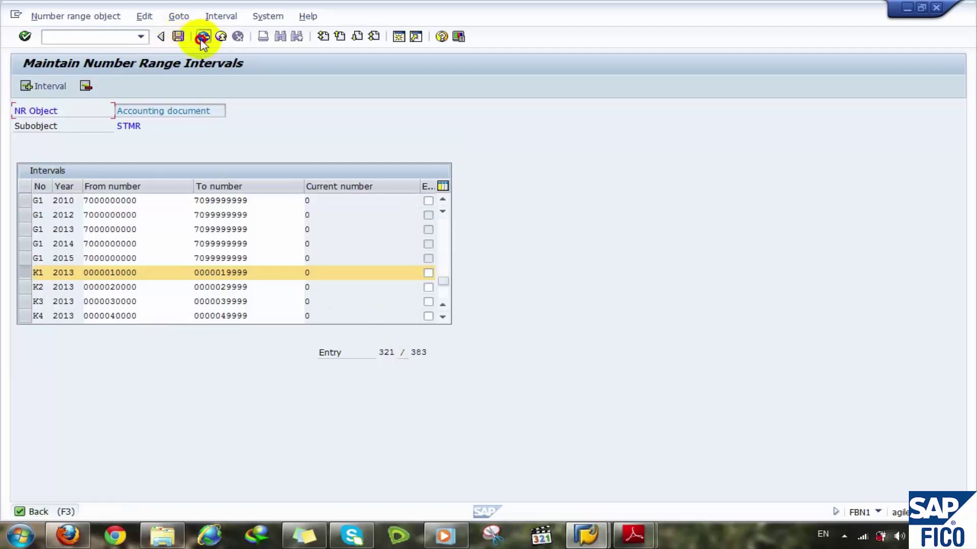
click(202, 37)
click(203, 37)
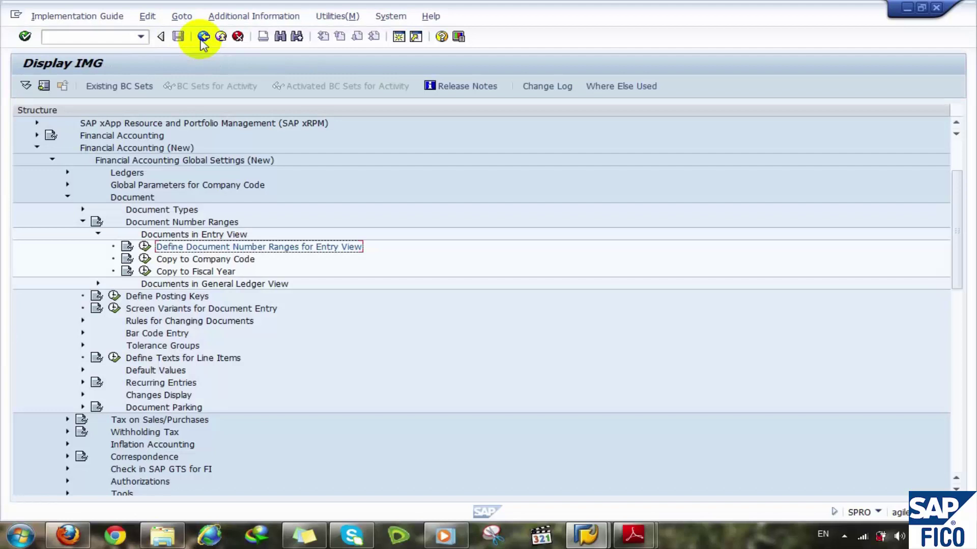
Open the Copy to Company Code activity for document number ranges and acknowledge the transport notice
click(145, 263)
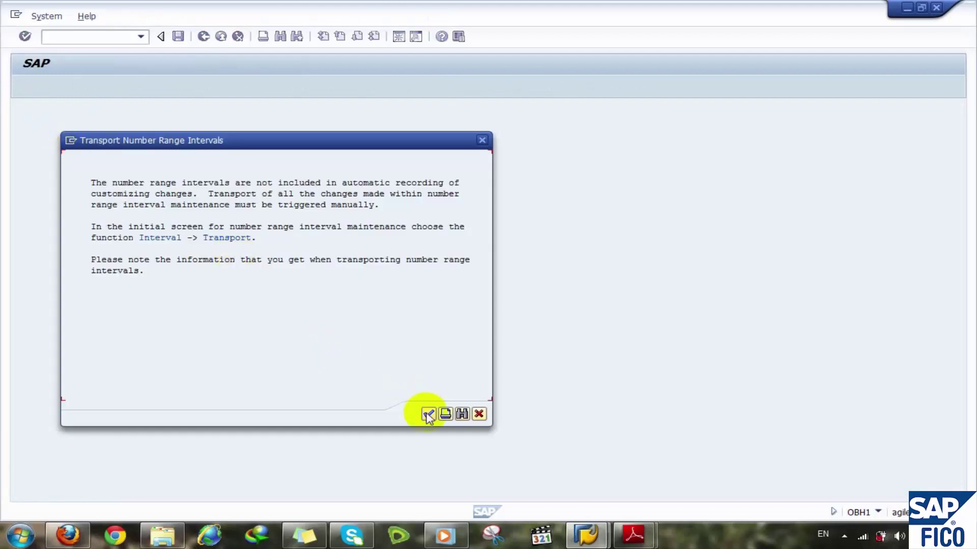
click(428, 414)
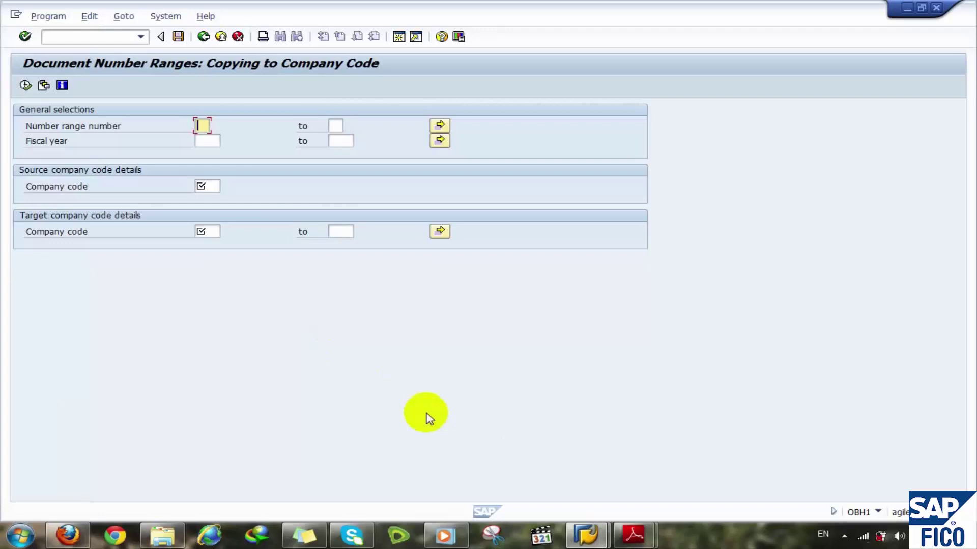
Limit the copy to number ranges K1 to K9 for fiscal year 2013
text(K1)
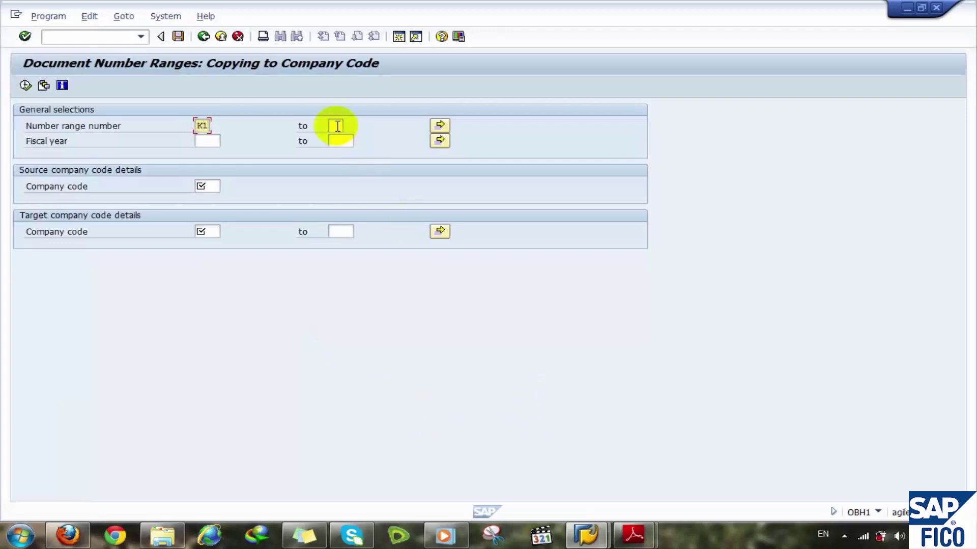
click(336, 125)
text(K1)
click(204, 139)
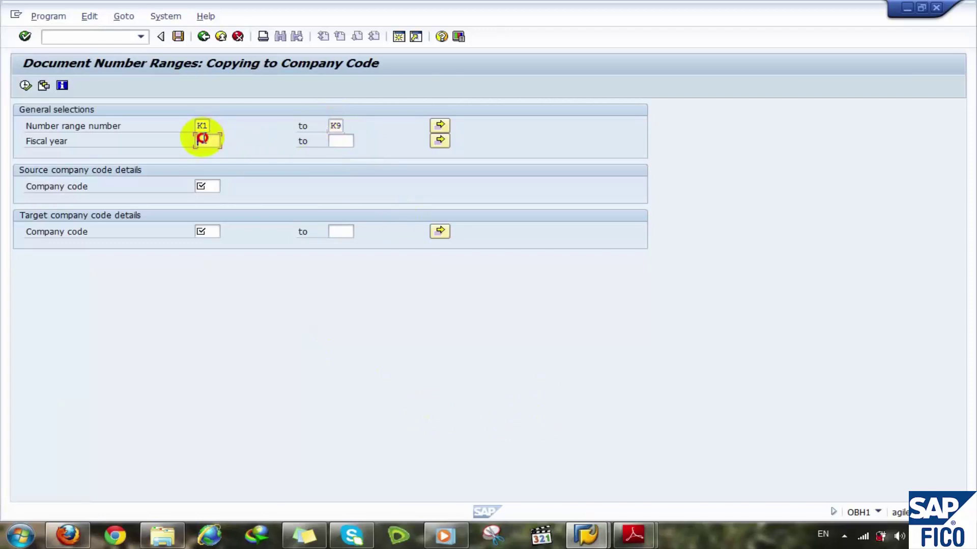
text(2015)
click(339, 141)
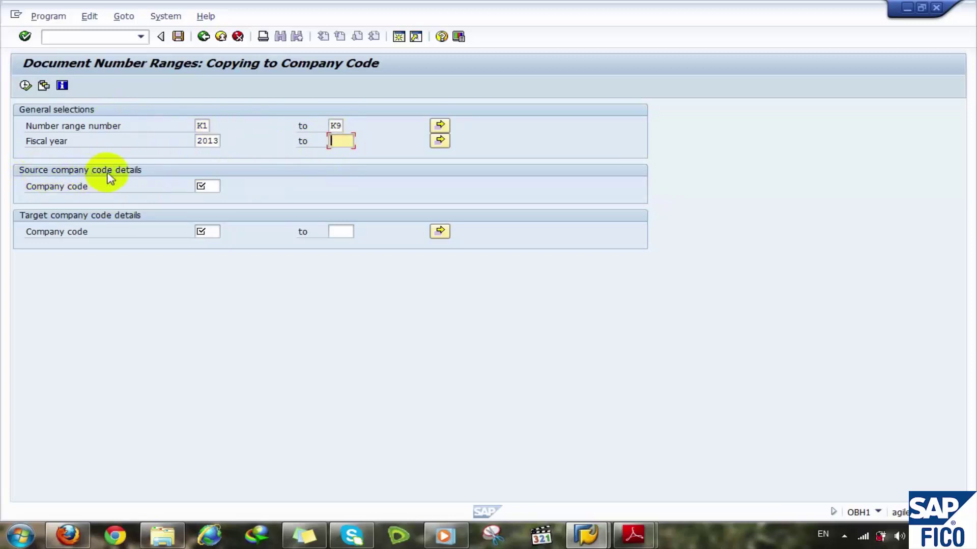
Set the source company code to STMR and the target company code to PORT
click(209, 186)
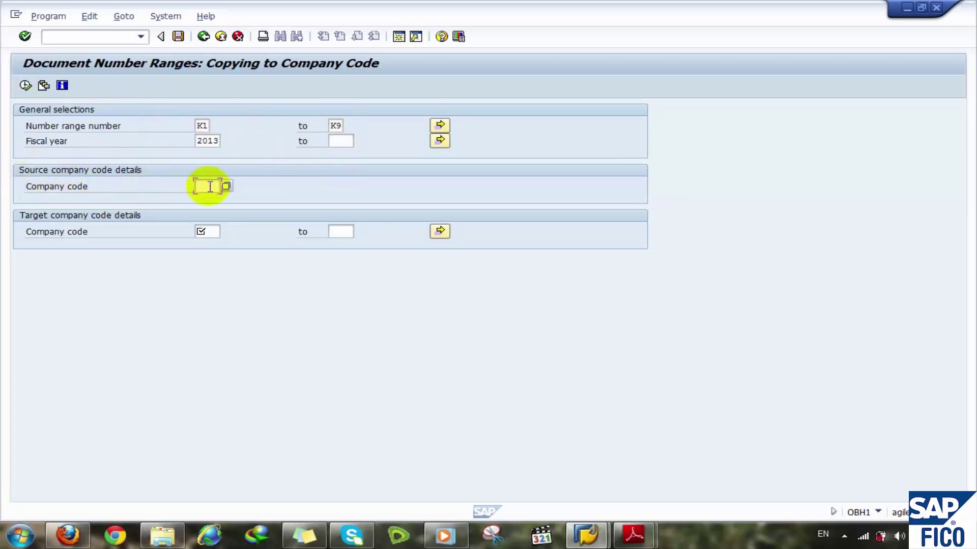
text(Stmr)
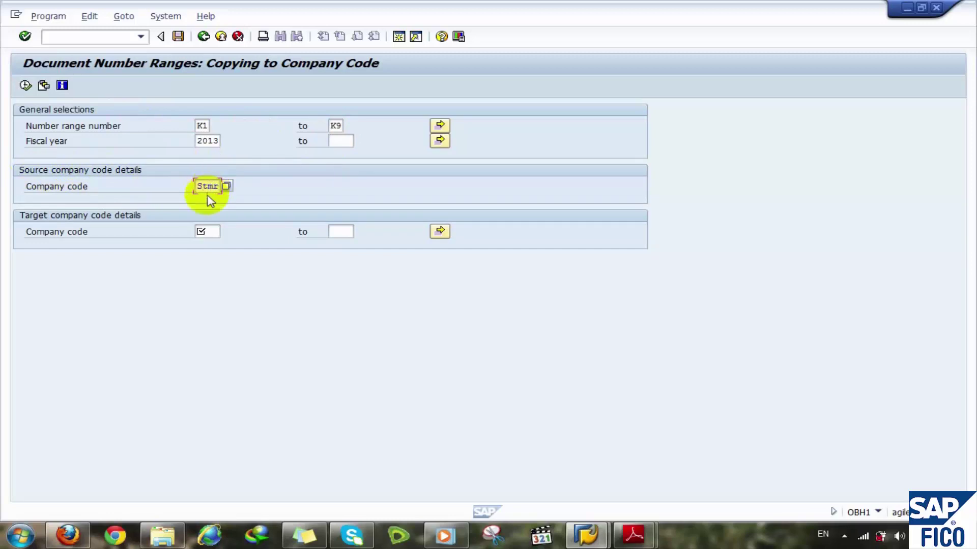
click(208, 231)
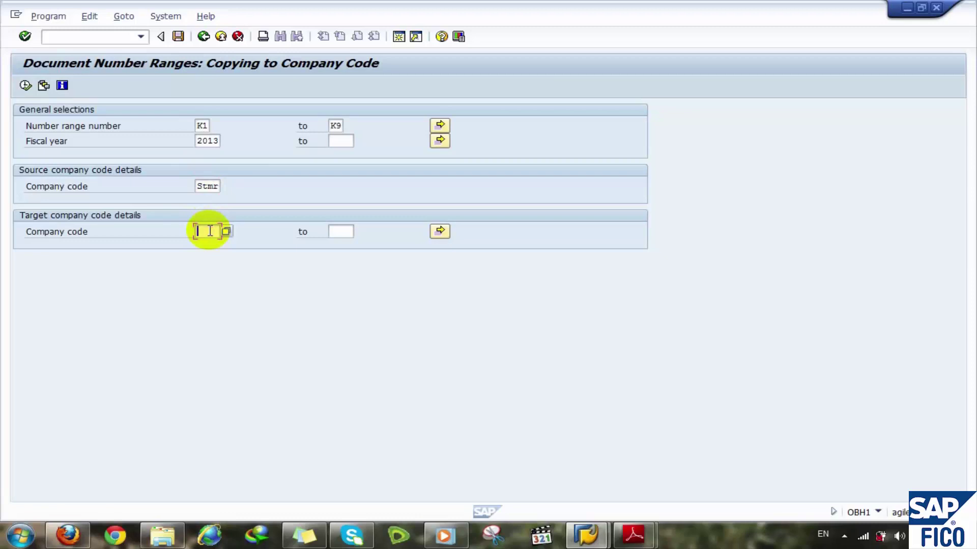
text(stmr)
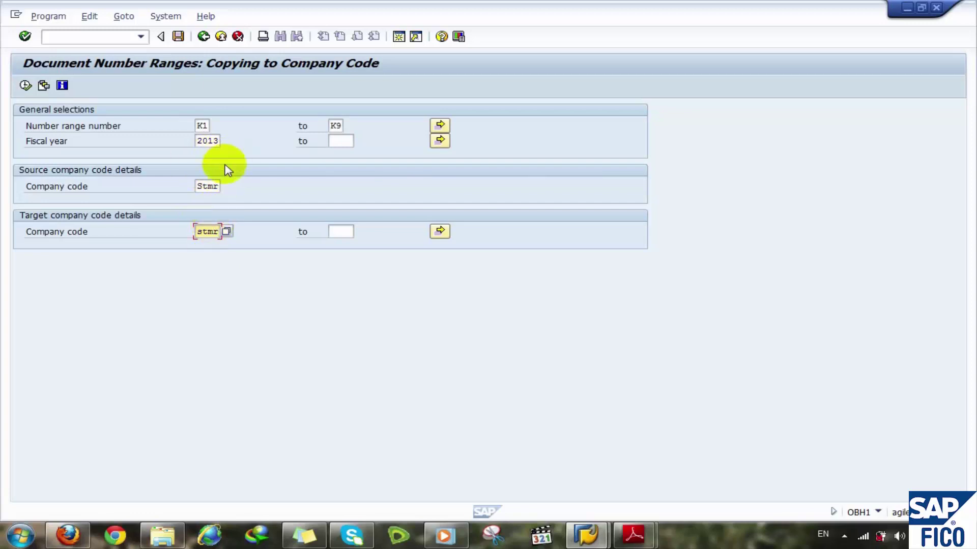
key(BackSpace)
key(BackSpace)
key(BackSpace)
key(BackSpace)
text(port)
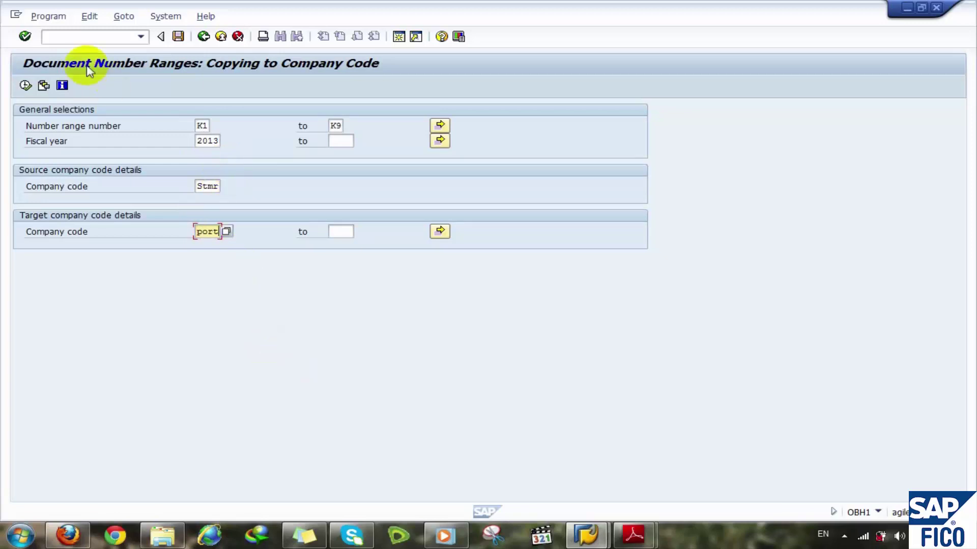
Try to copy the number ranges to the target company code, confirming the change, and return to the implementation guide structure
click(25, 85)
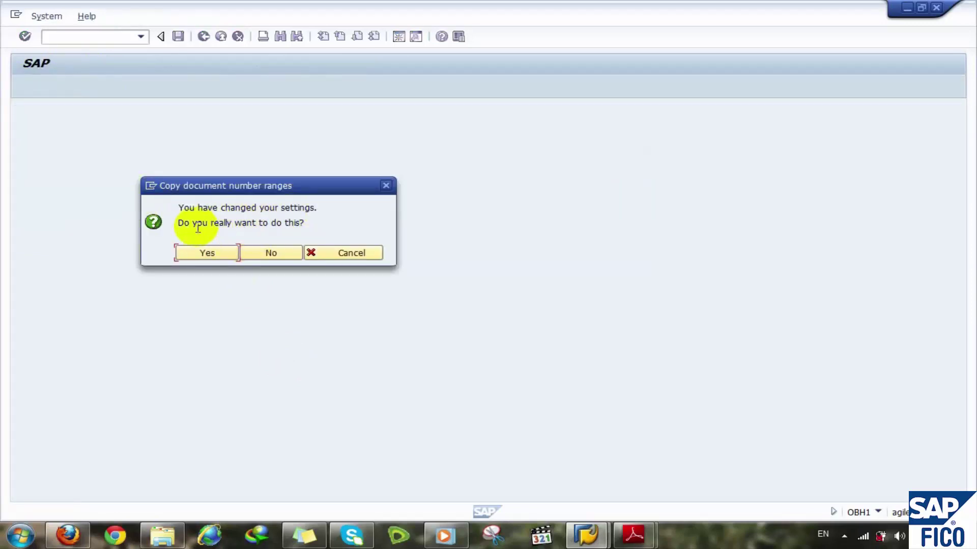
click(203, 255)
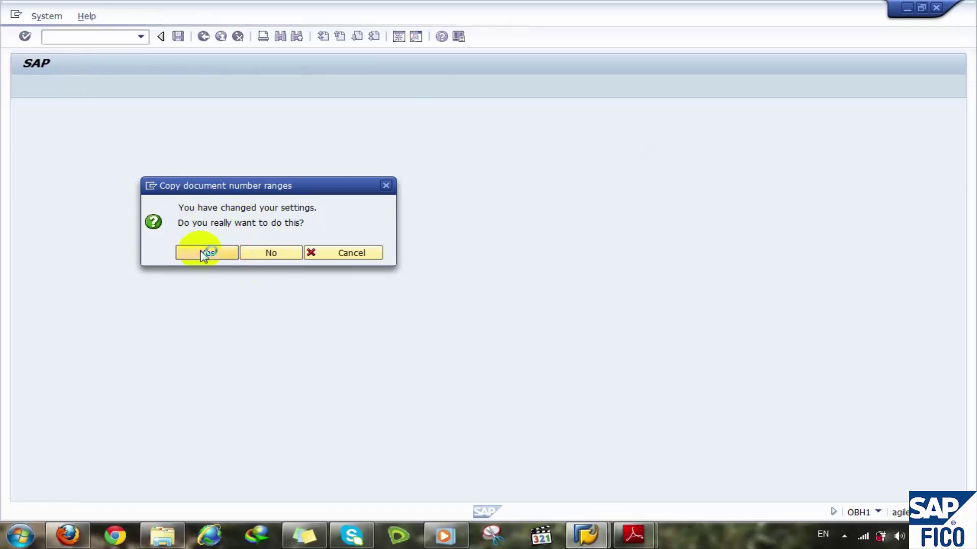
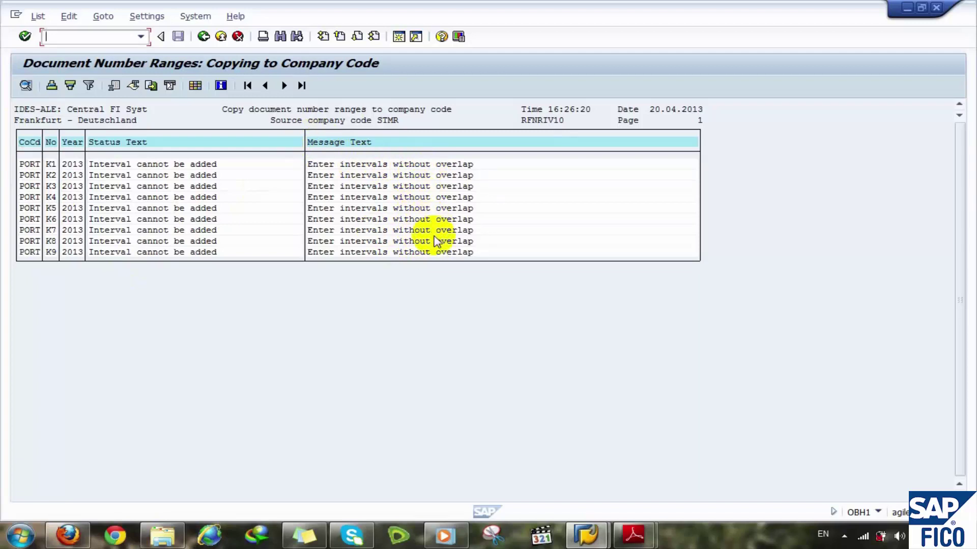
click(203, 36)
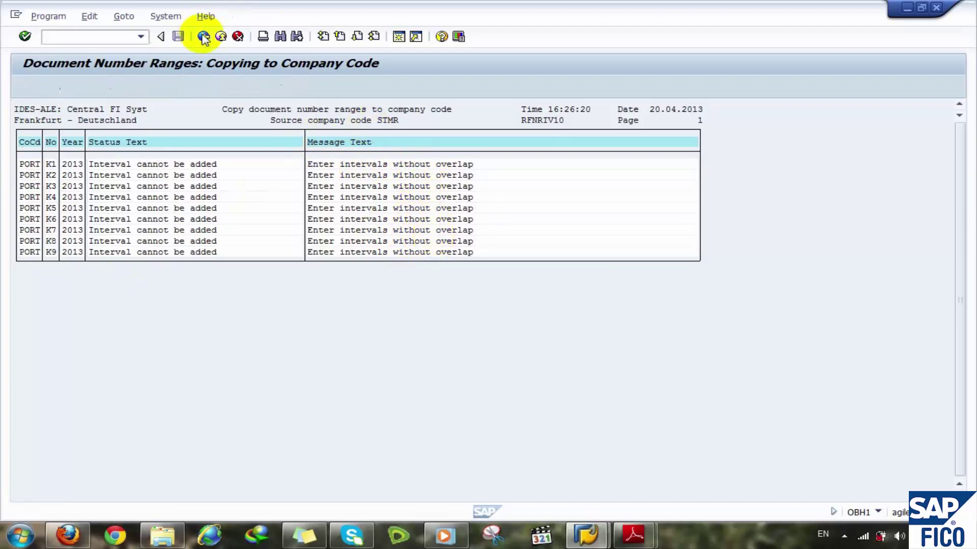
click(204, 37)
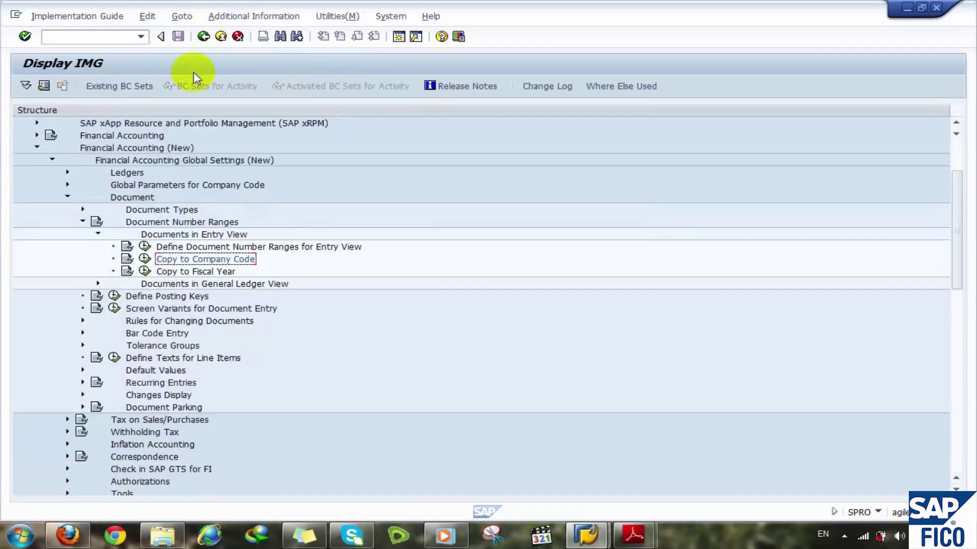
Open the Copy to Fiscal Year activity for document number ranges and select company code STMR with ranges K1 to K9
click(145, 272)
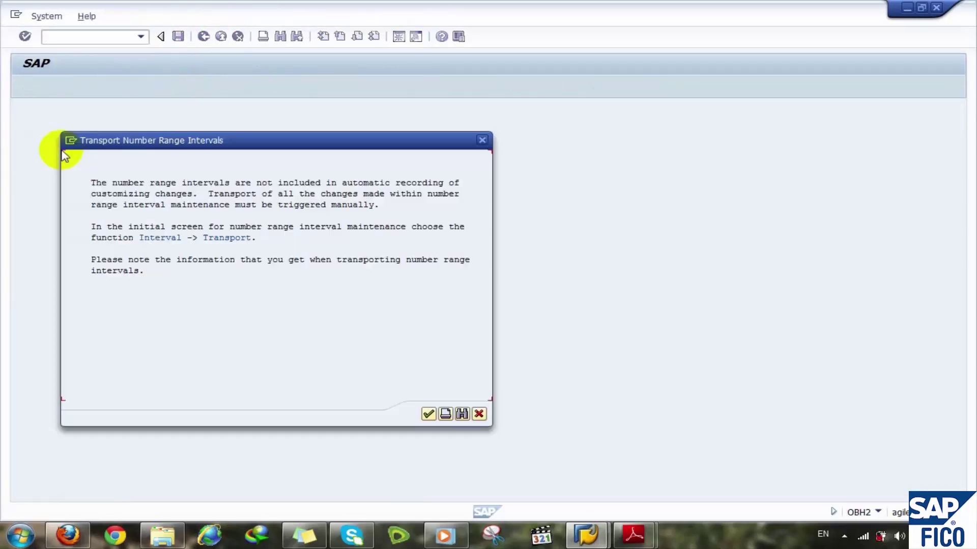
click(428, 414)
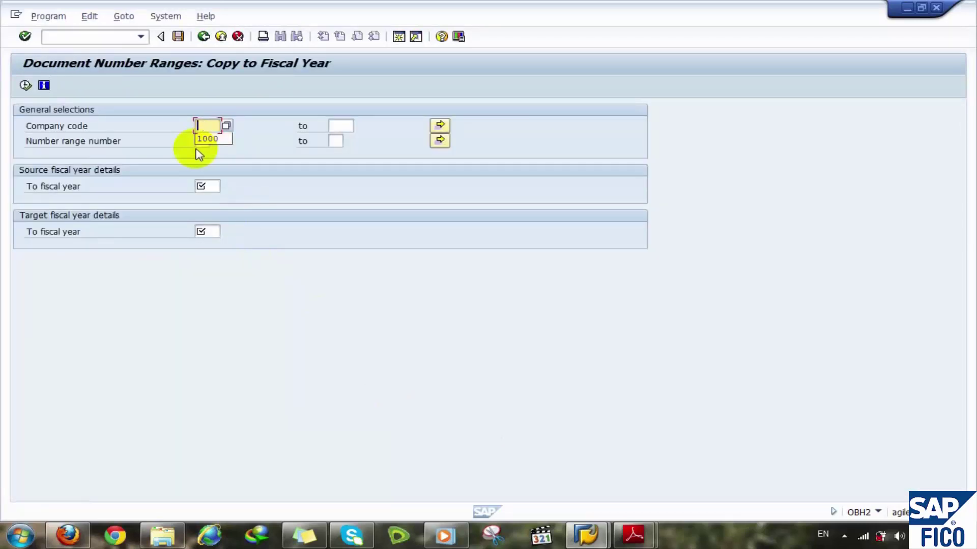
text(stmr)
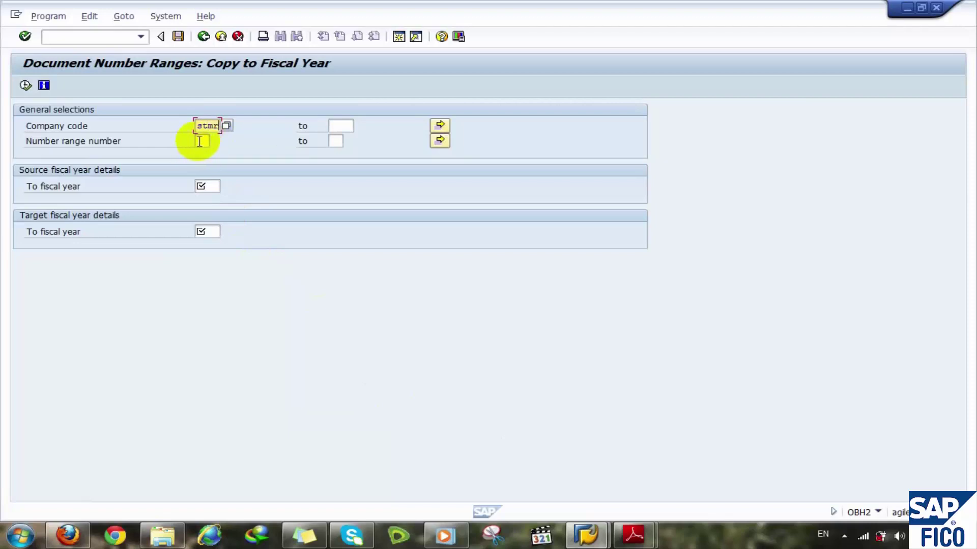
click(200, 142)
text(K1)
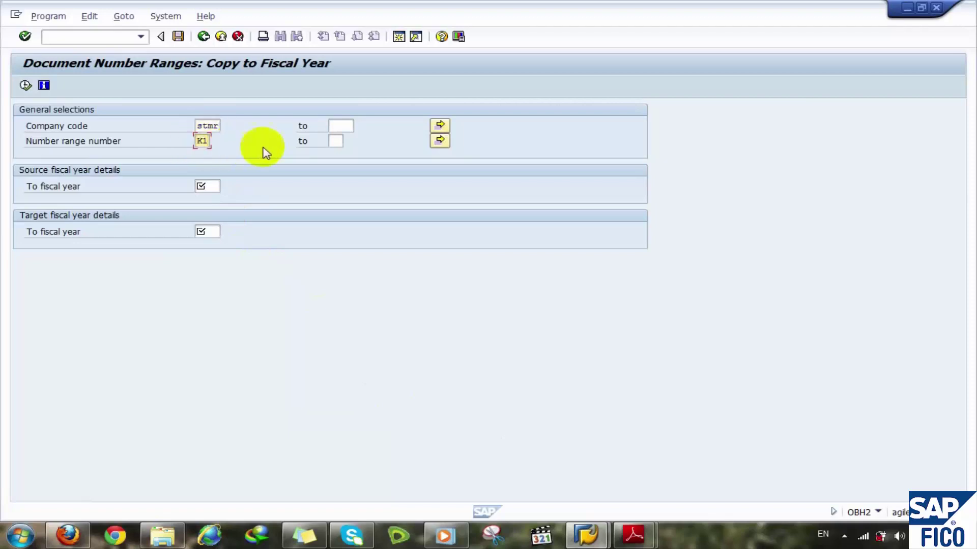
click(335, 141)
text(K9)
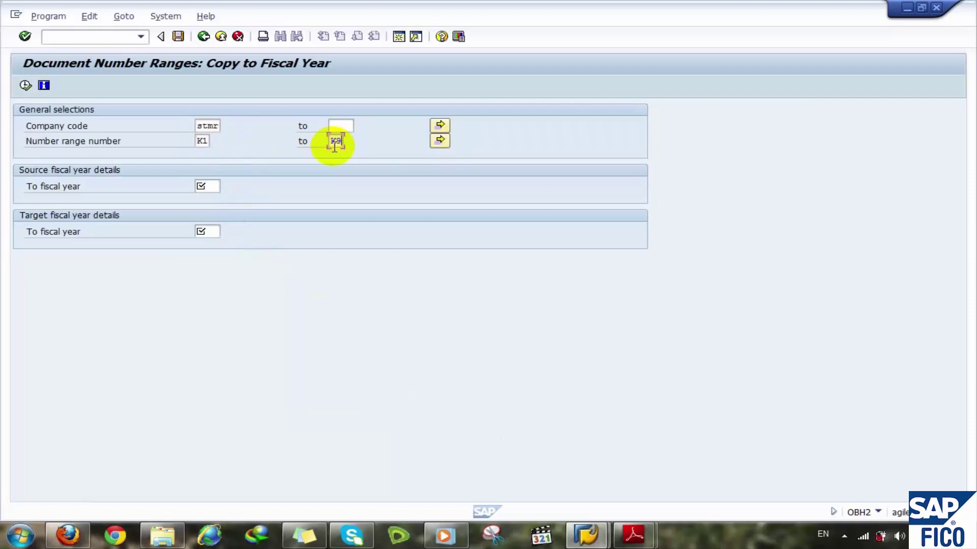
Set the source fiscal year to 2013 and the target fiscal year to 2014
click(206, 186)
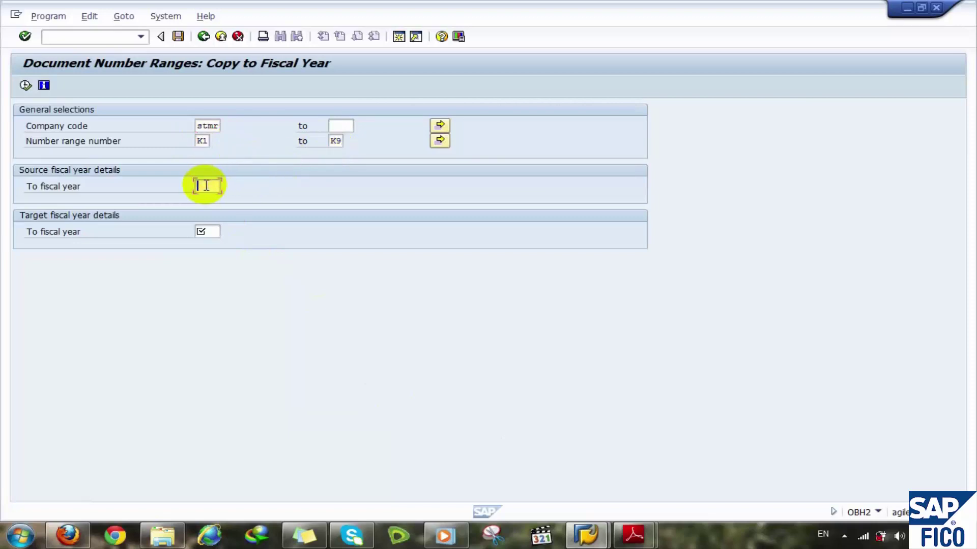
text(2014)
click(213, 228)
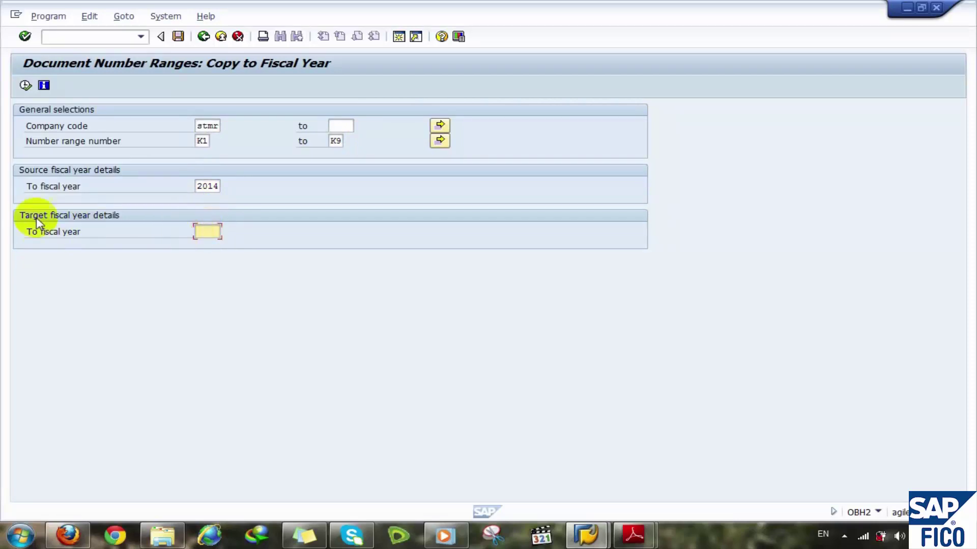
text(2)
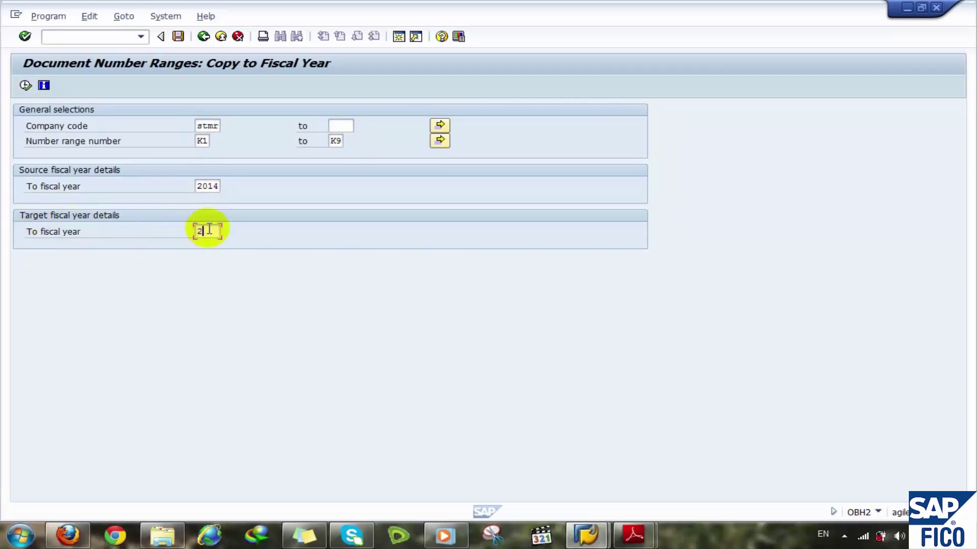
text(014)
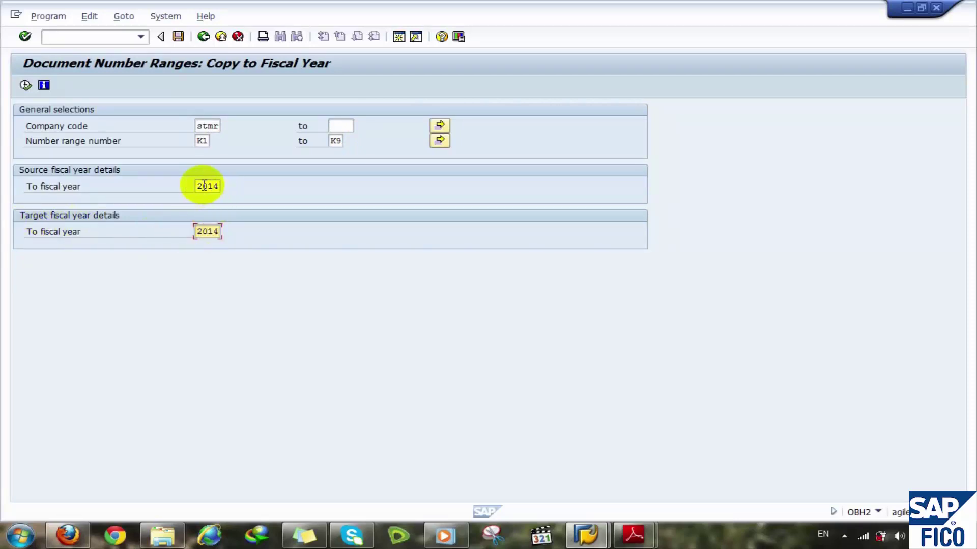
drag(212, 188, 230, 193)
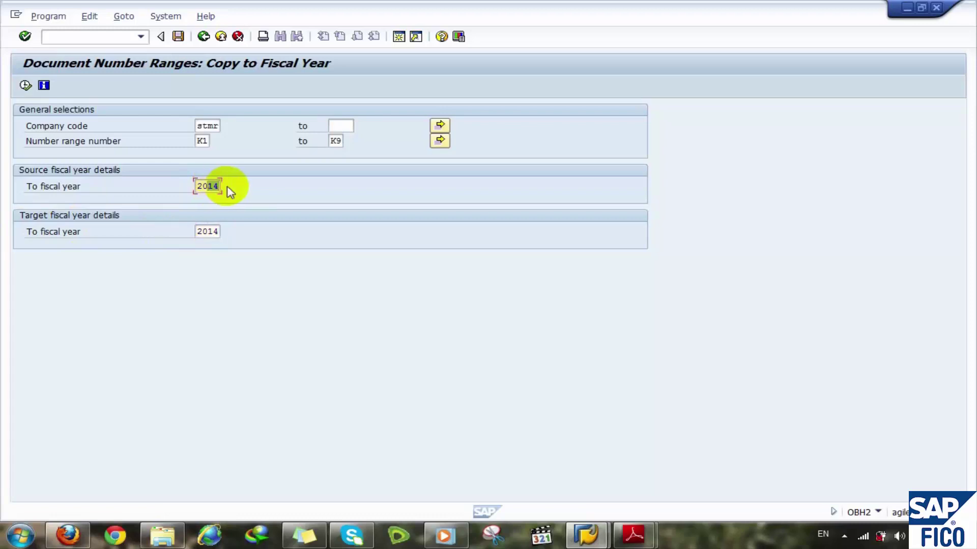
text(13)
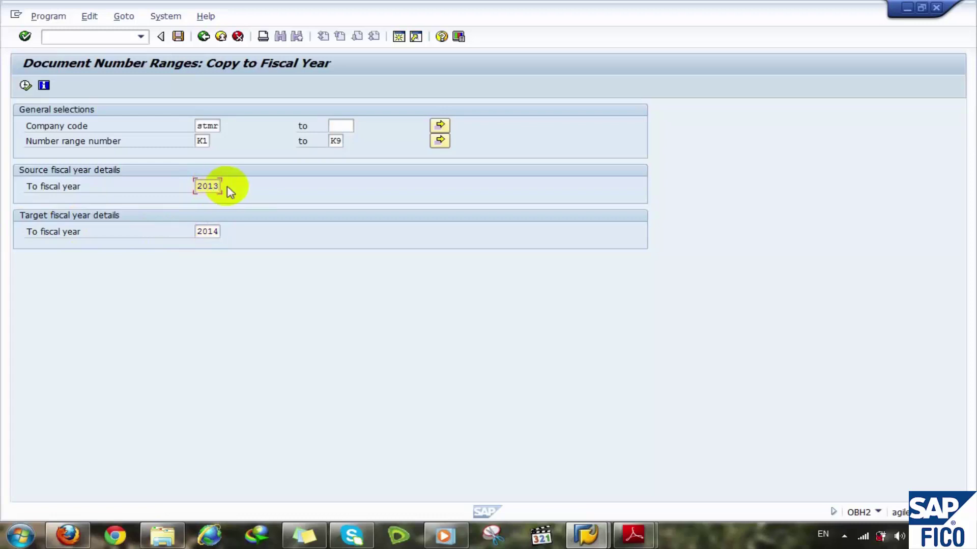
Execute and confirm the copy of the number ranges to the target fiscal year, and return to the implementation guide structure
click(25, 86)
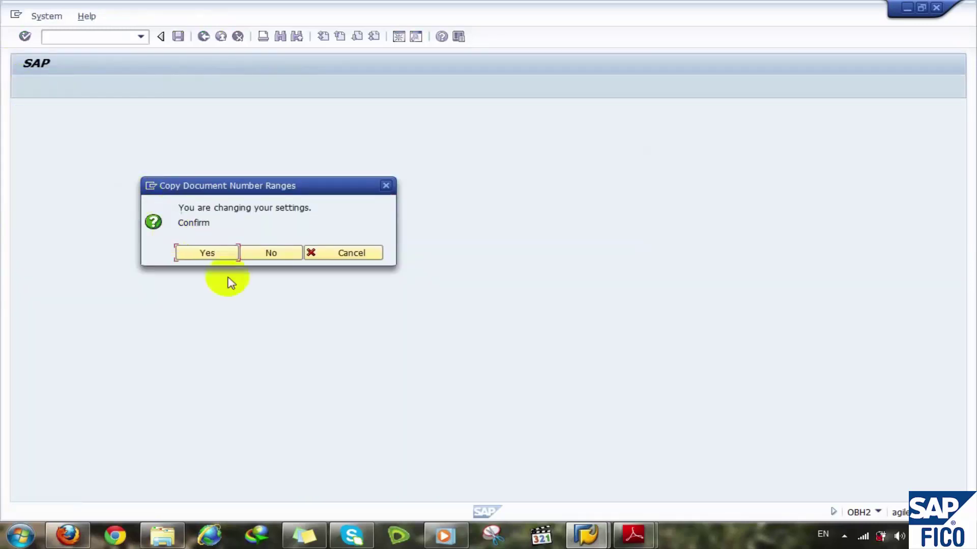
click(212, 251)
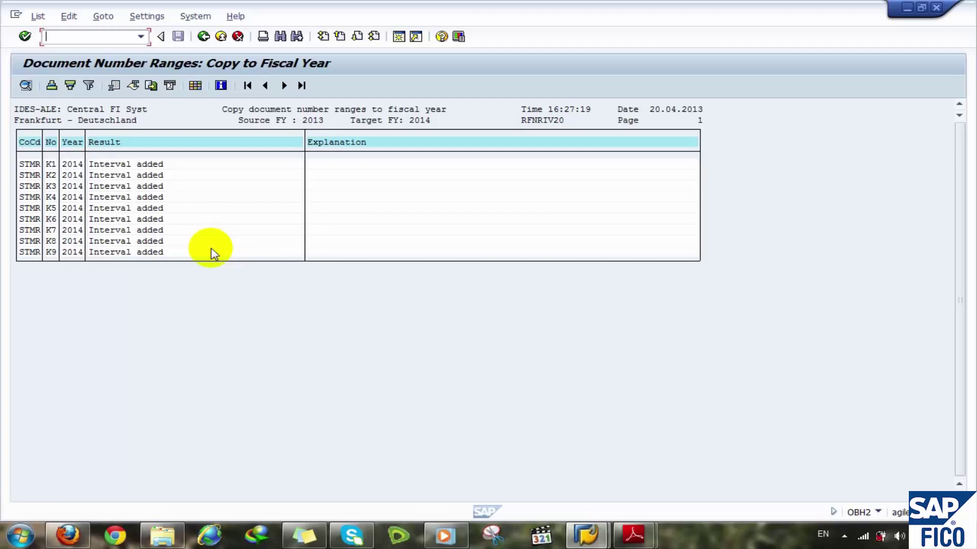
click(203, 37)
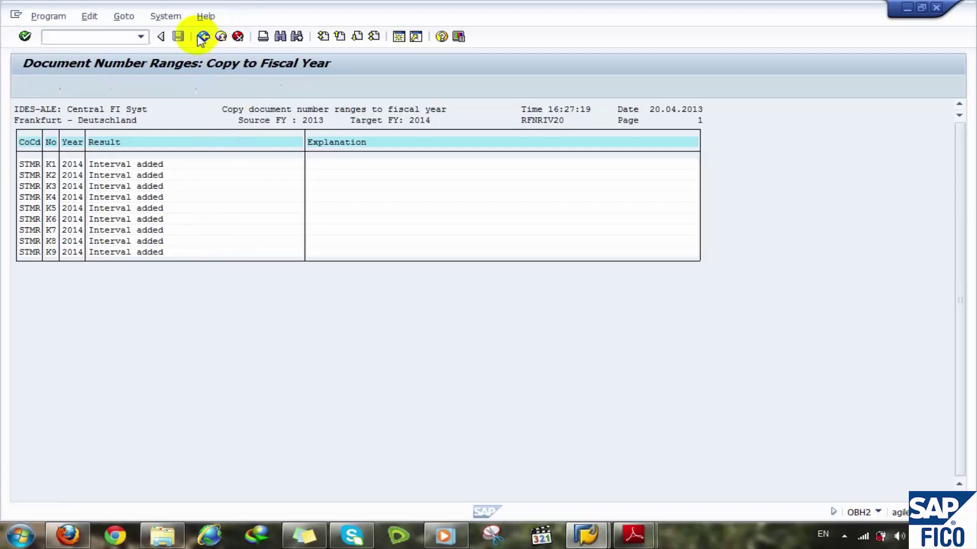
click(203, 37)
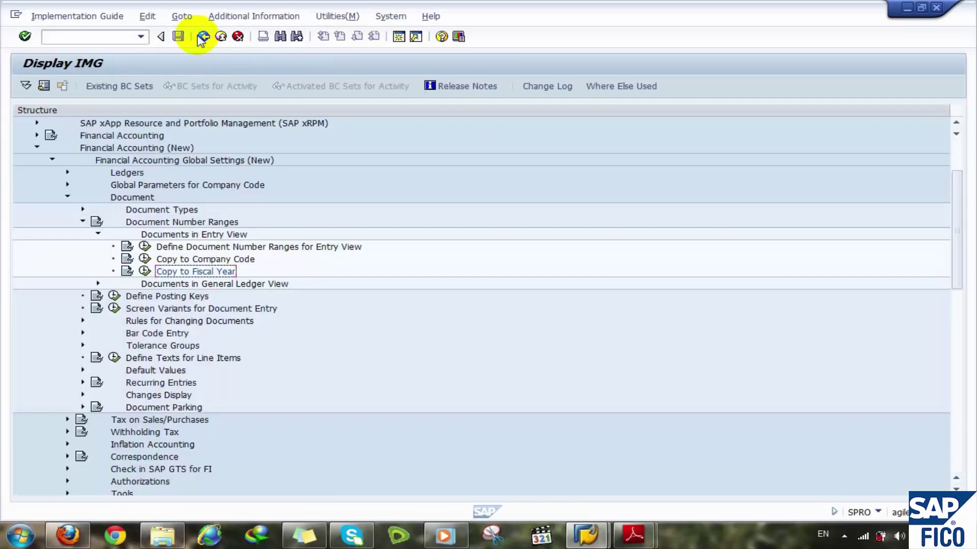
Collapse the Documents in Entry View node under Document Number Ranges
click(209, 263)
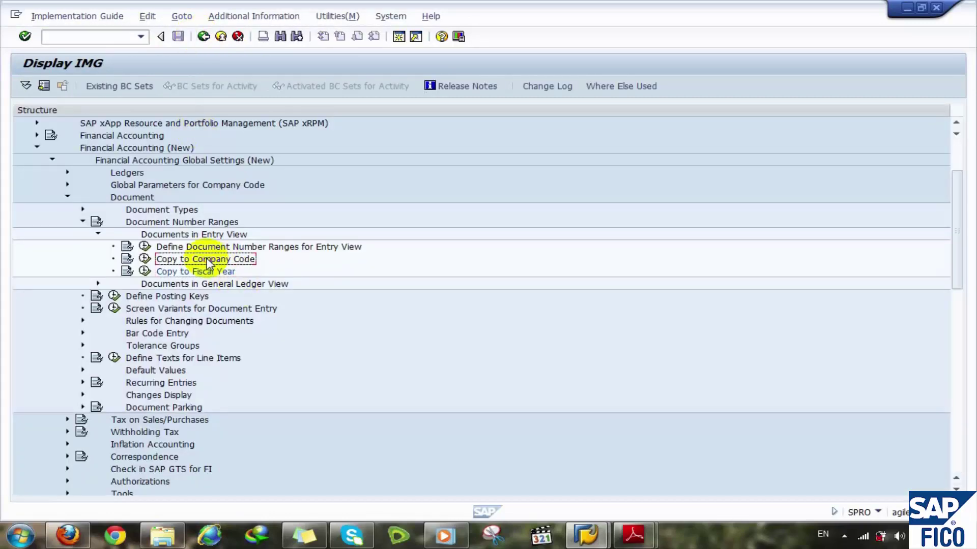
key(Left)
key(Left)
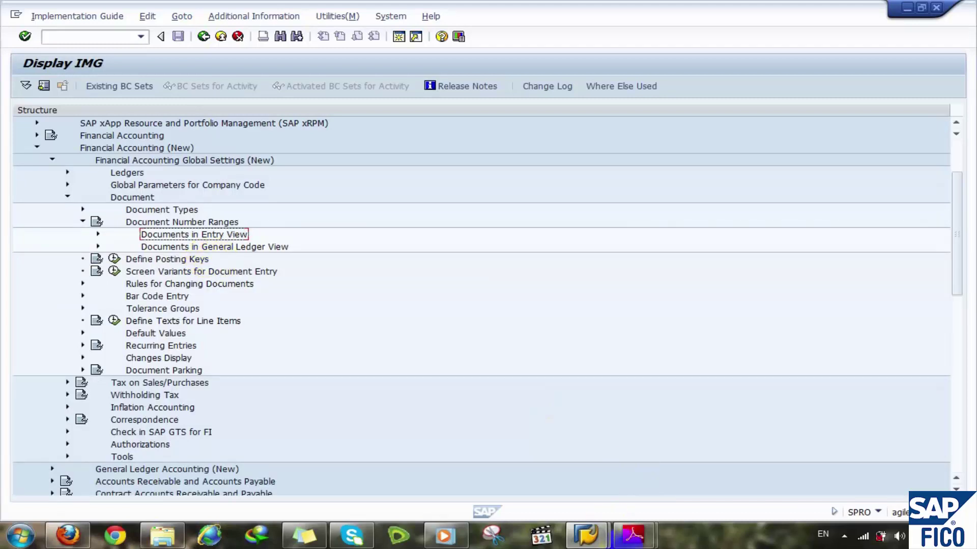
Switch to the SAP configuration manual in Adobe Reader and review the instructions for maintaining document number range intervals
click(633, 534)
click(552, 463)
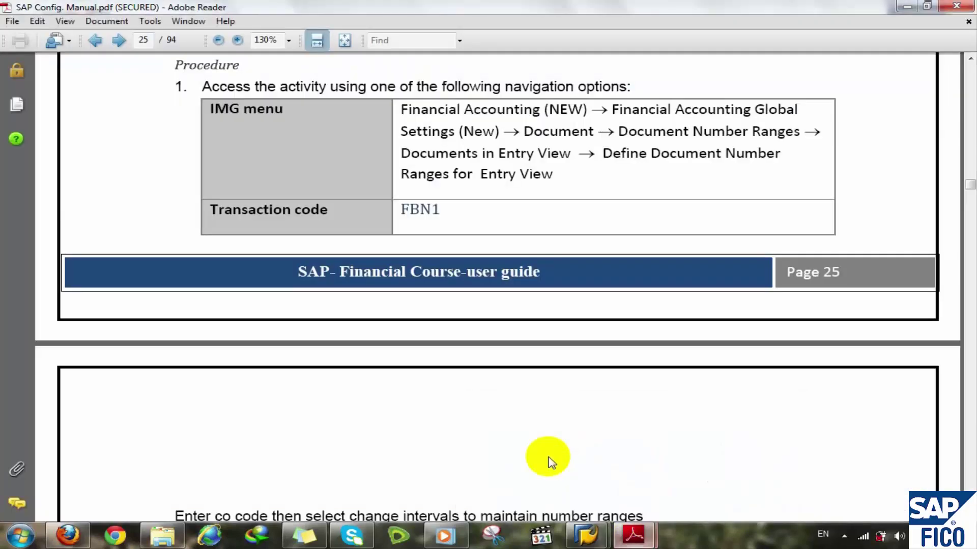
scroll(552, 462, down, 1)
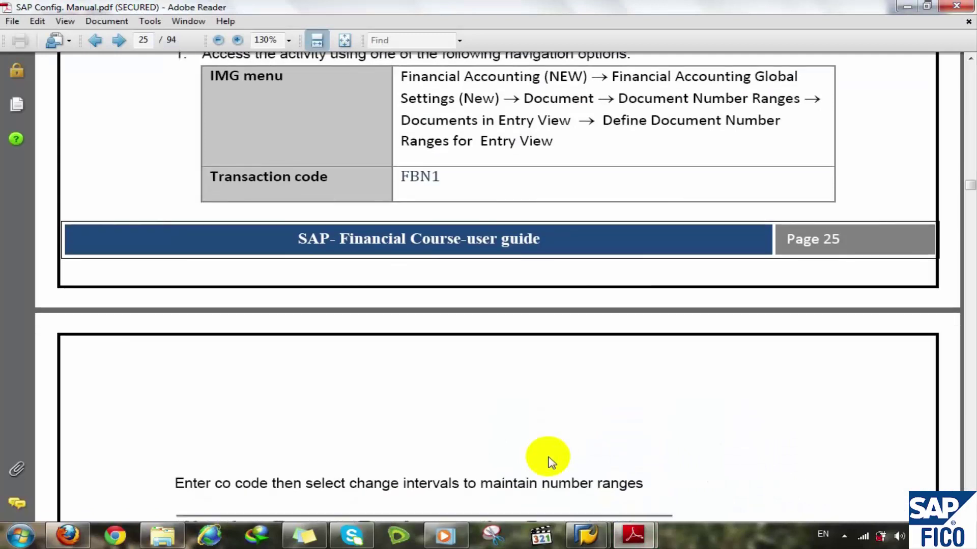
scroll(552, 463, down, 7)
scroll(549, 460, down, 10)
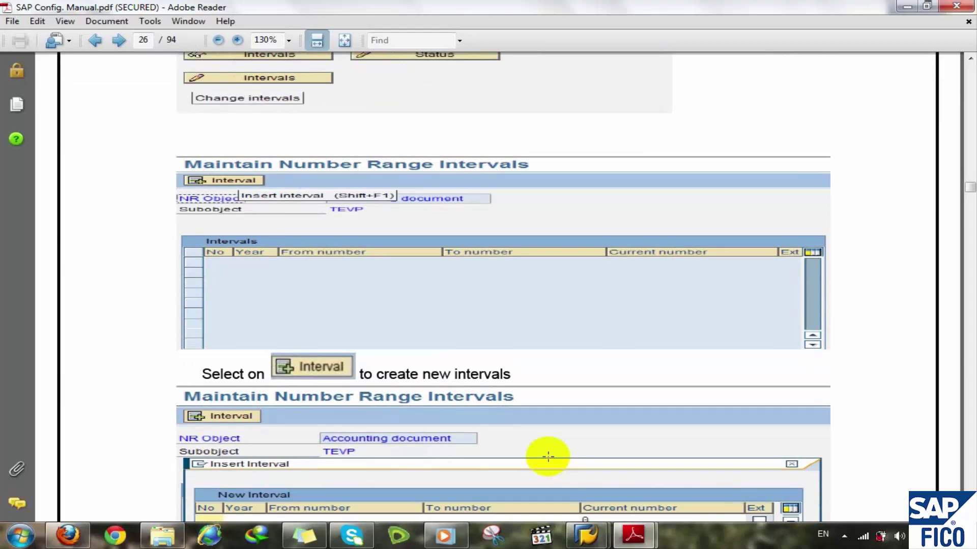
scroll(547, 457, down, 9)
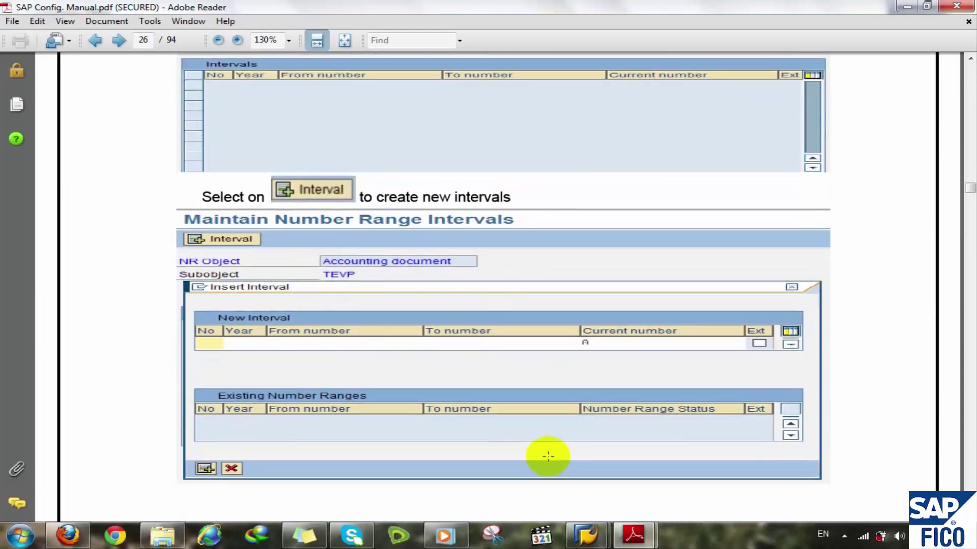
scroll(552, 462, down, 20)
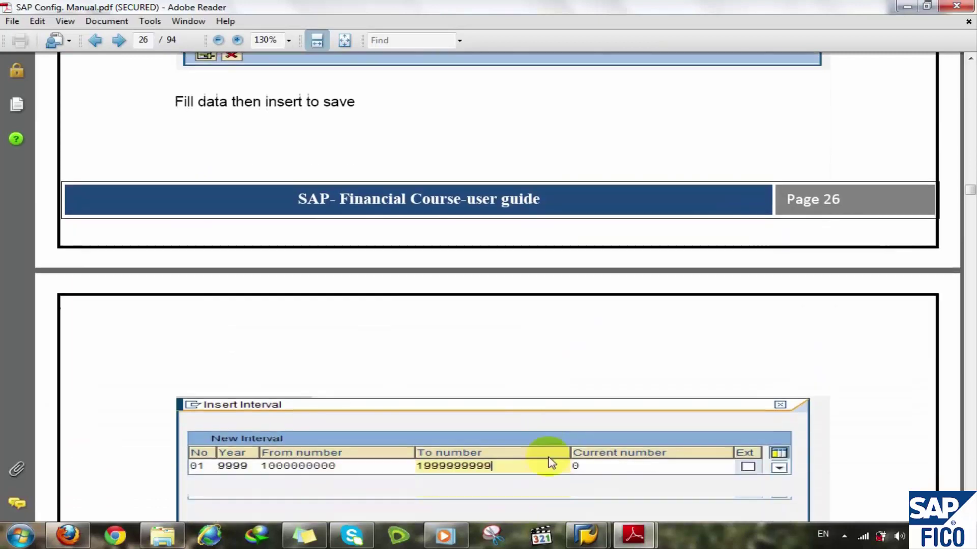
scroll(552, 463, down, 4)
scroll(548, 457, down, 4)
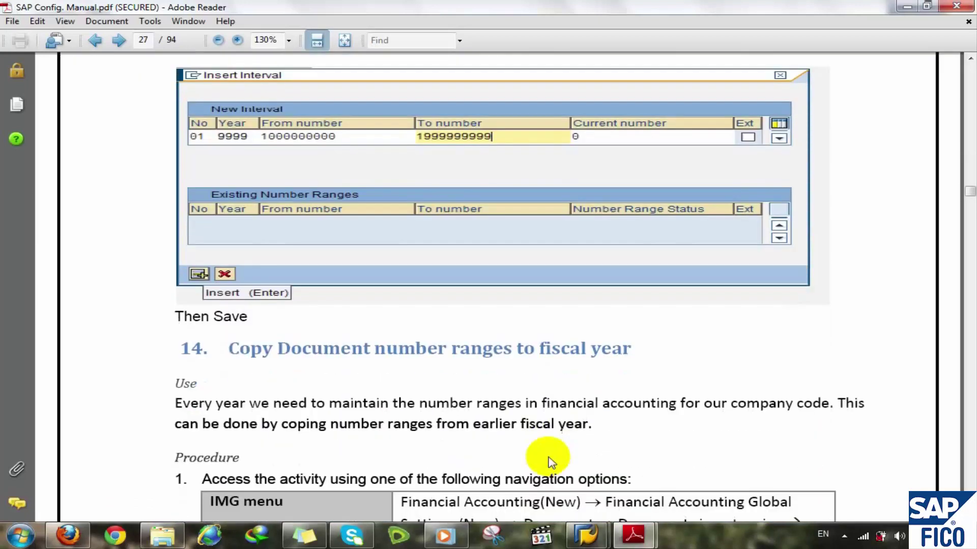
Read manual section 14 on copying number ranges to a fiscal year and section 15 on defining document types for entry view
scroll(552, 463, down, 1)
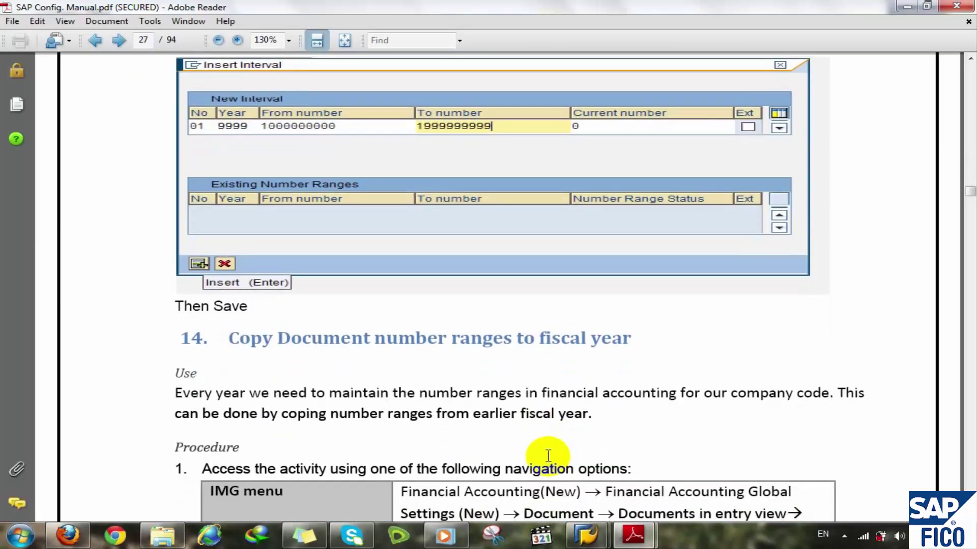
key(Right)
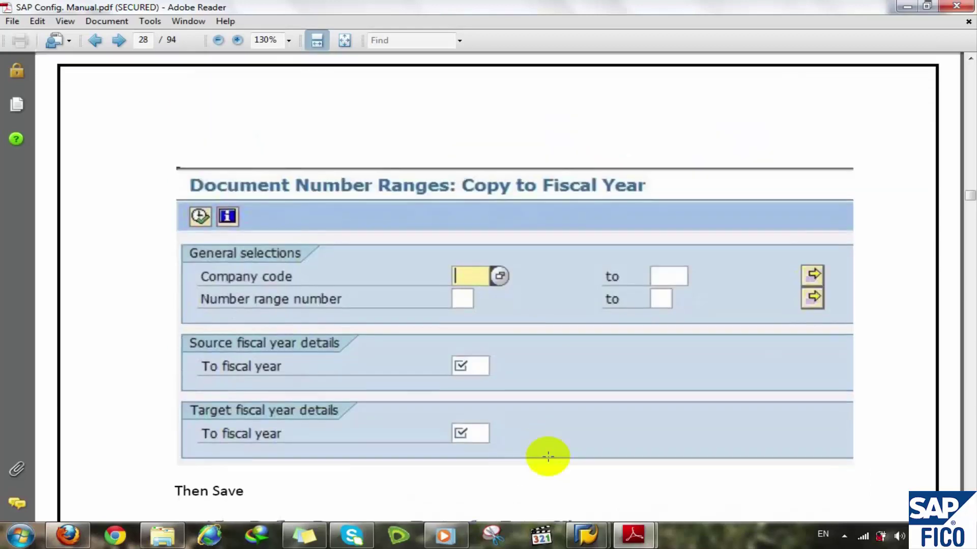
key(Left)
scroll(548, 457, down, 15)
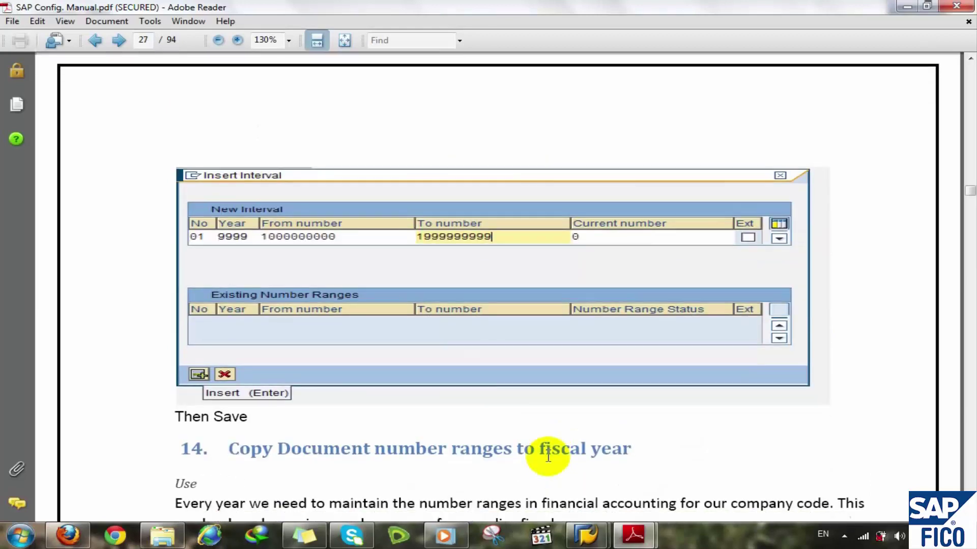
scroll(552, 463, down, 1)
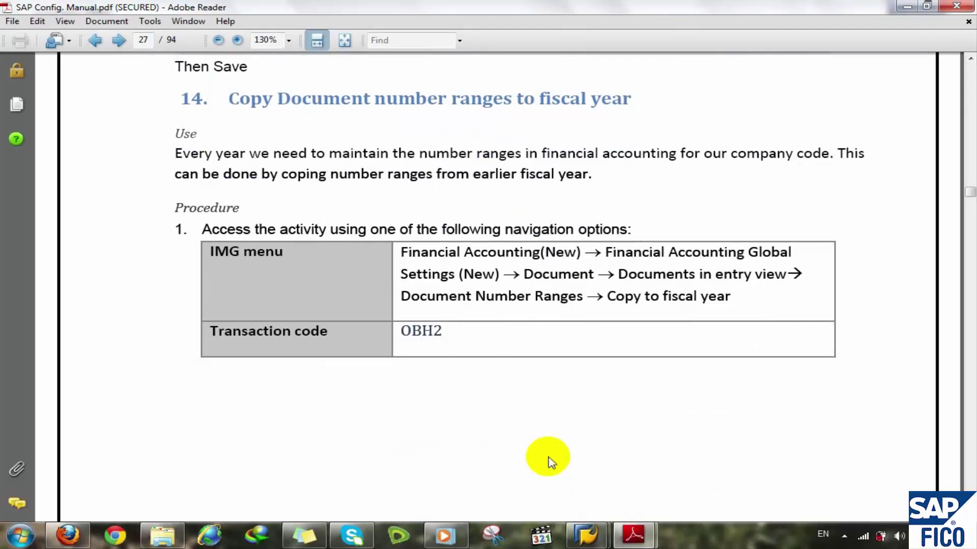
scroll(552, 463, down, 15)
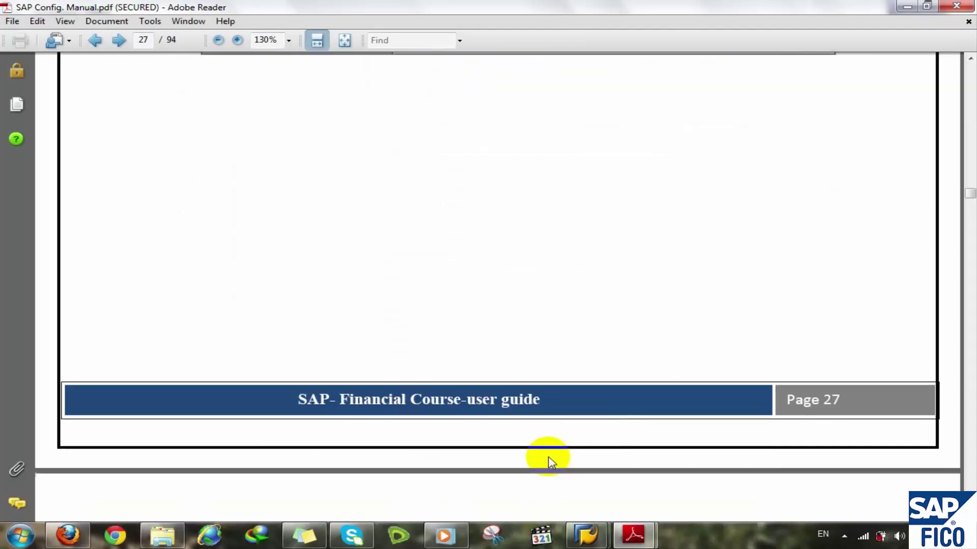
scroll(552, 463, down, 15)
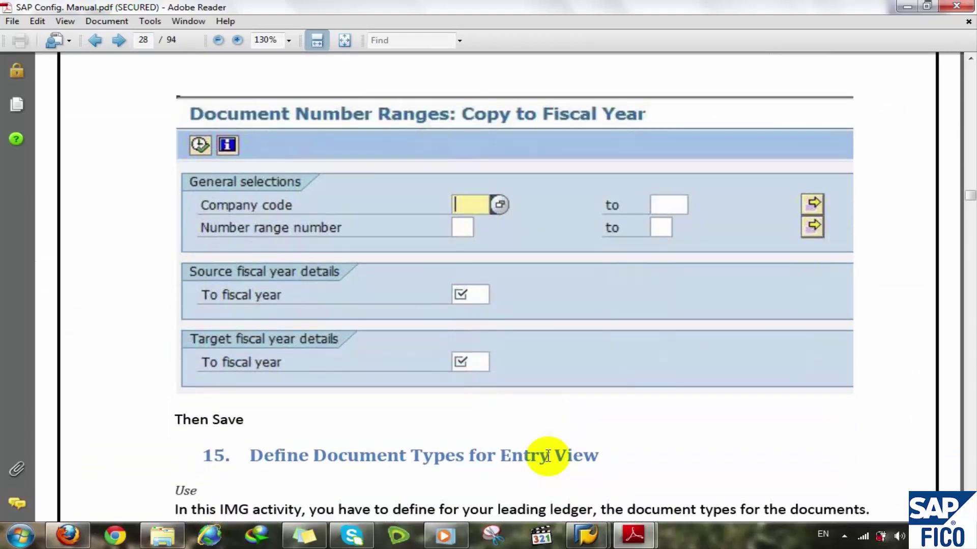
scroll(548, 457, down, 13)
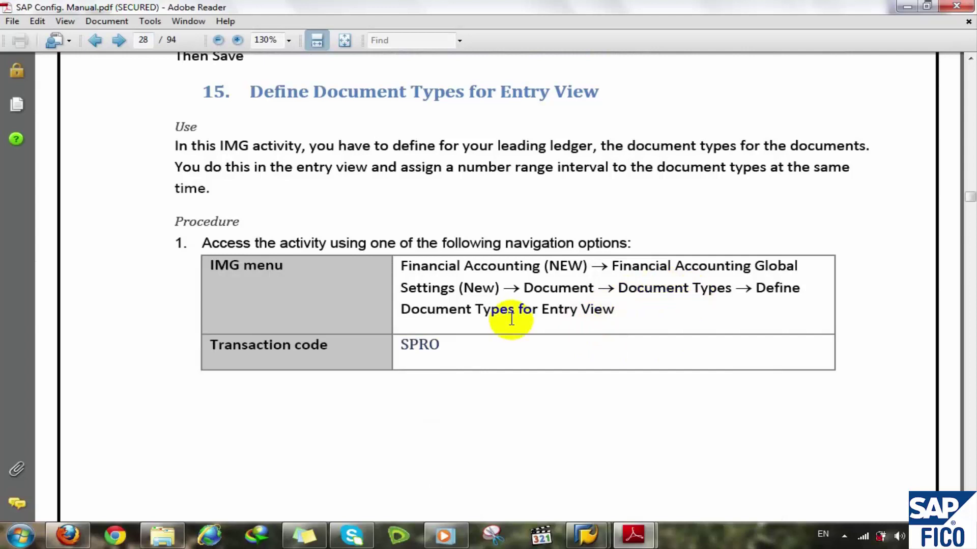
scroll(511, 319, down, 2)
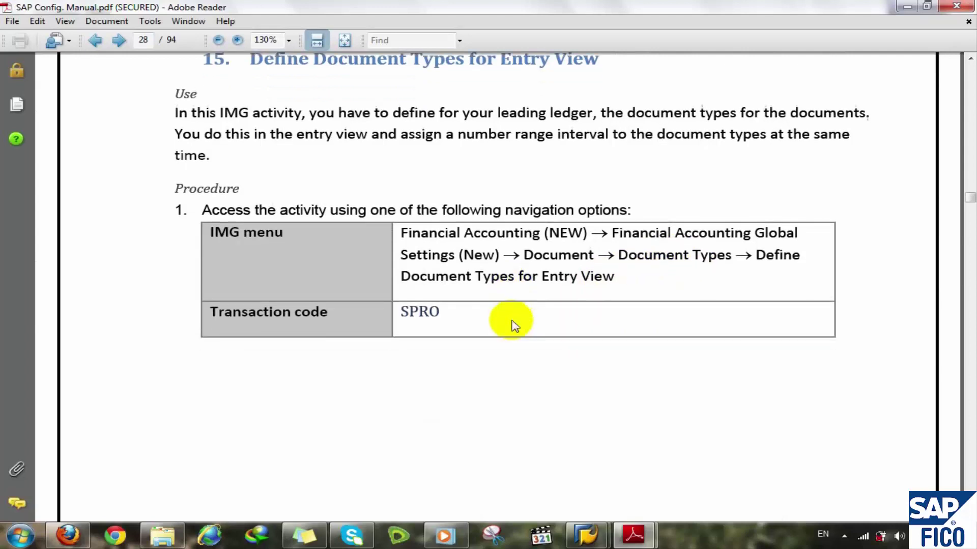
Switch back to the SAP Display IMG window and collapse the Document Number Ranges node and its parent Document node
mouse_move(599, 540)
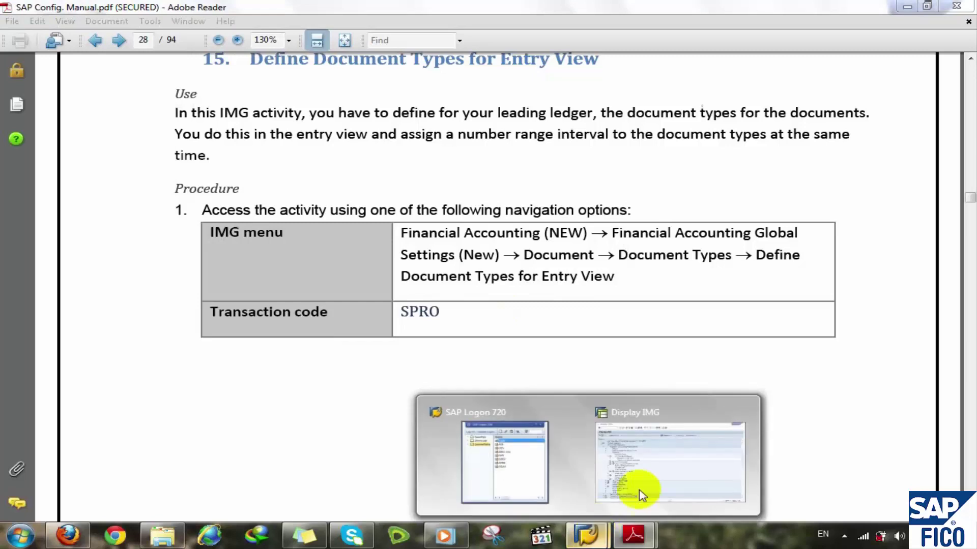
click(669, 483)
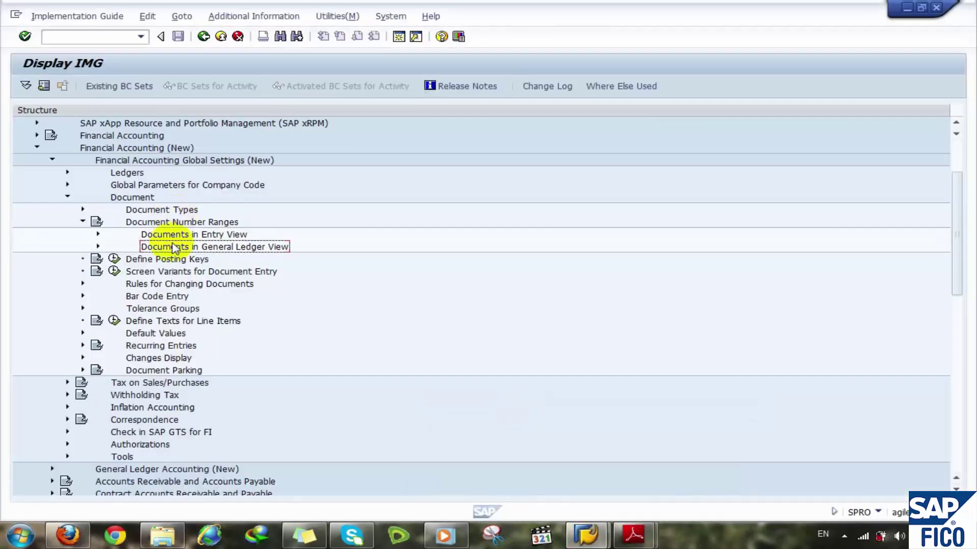
key(Left)
key(Left)
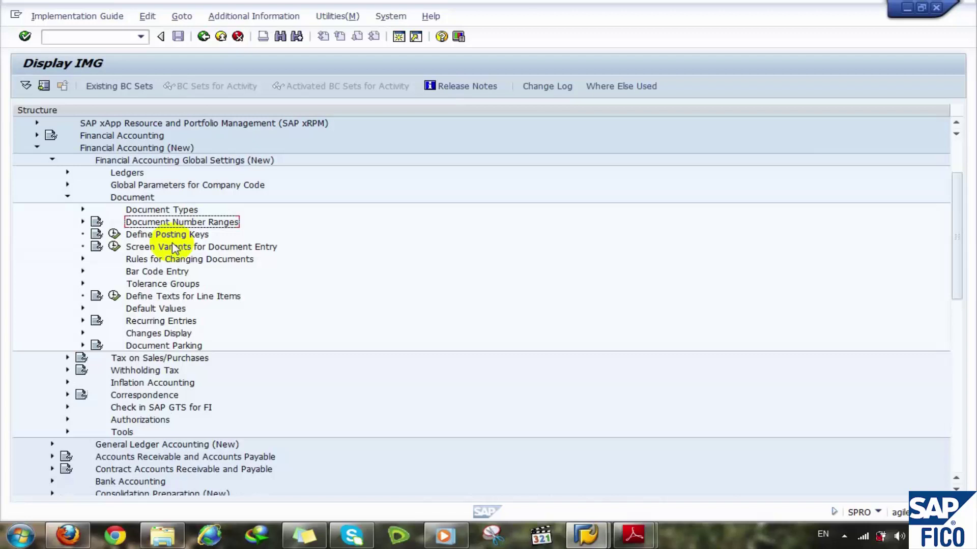
key(Left)
key(Left)
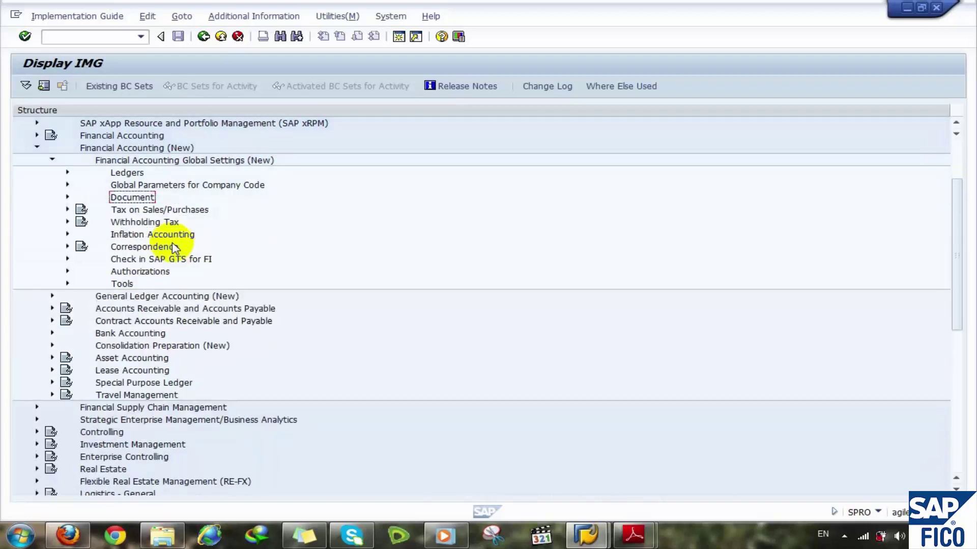
Expand Document and Document Types in the implementation guide and execute the Define Document Types for Entry View activity
key(Right)
key(Right)
key(Right)
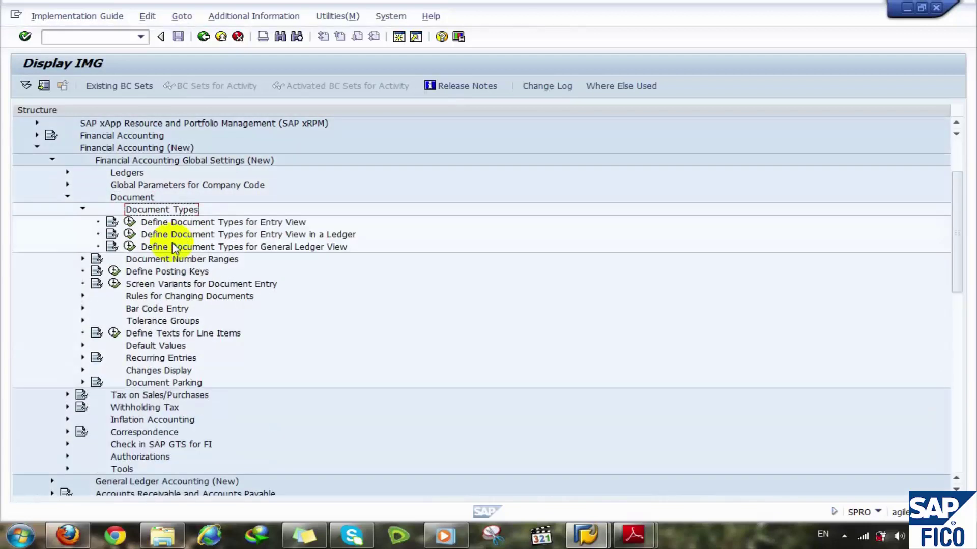
click(253, 222)
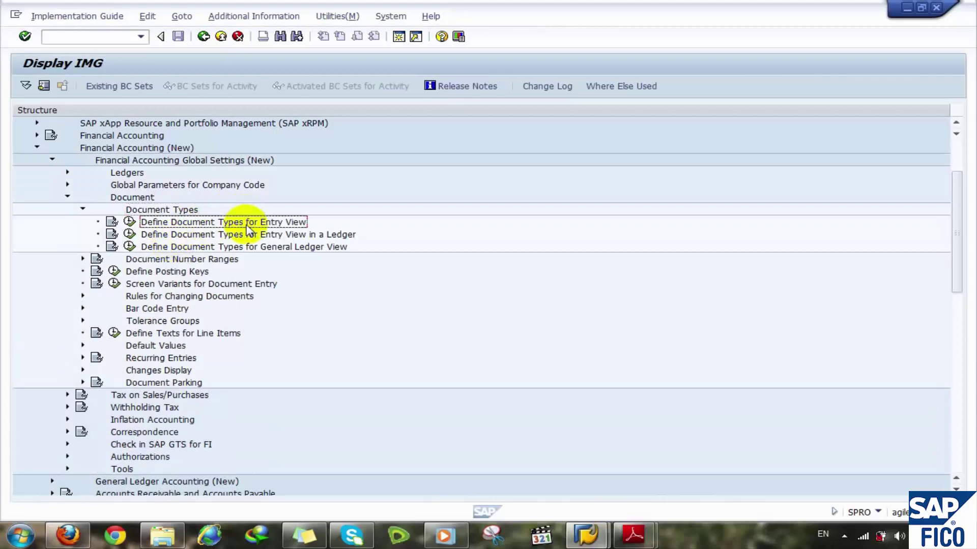
click(130, 220)
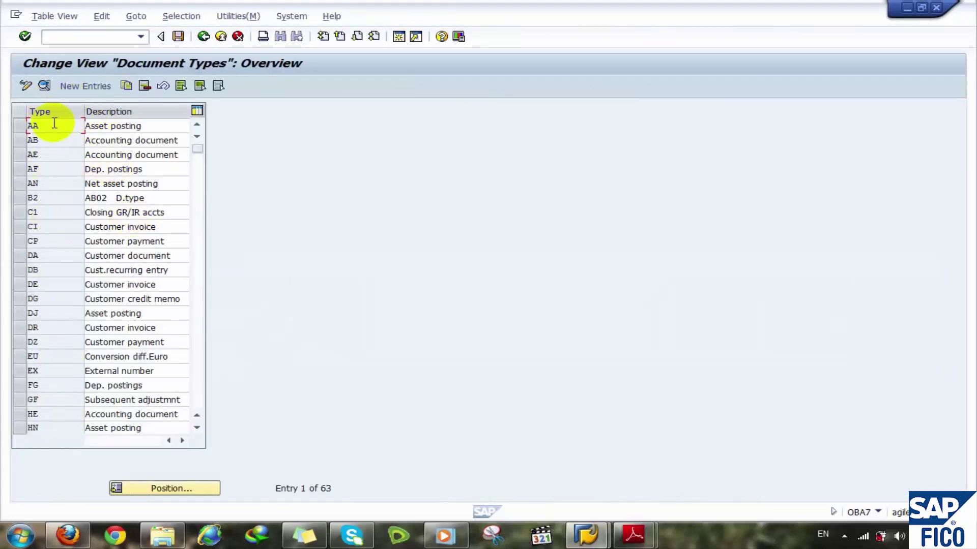
Examine the listed document types such as AA, AB, AE and AF, view the details of type AA, and return to the overview
click(53, 126)
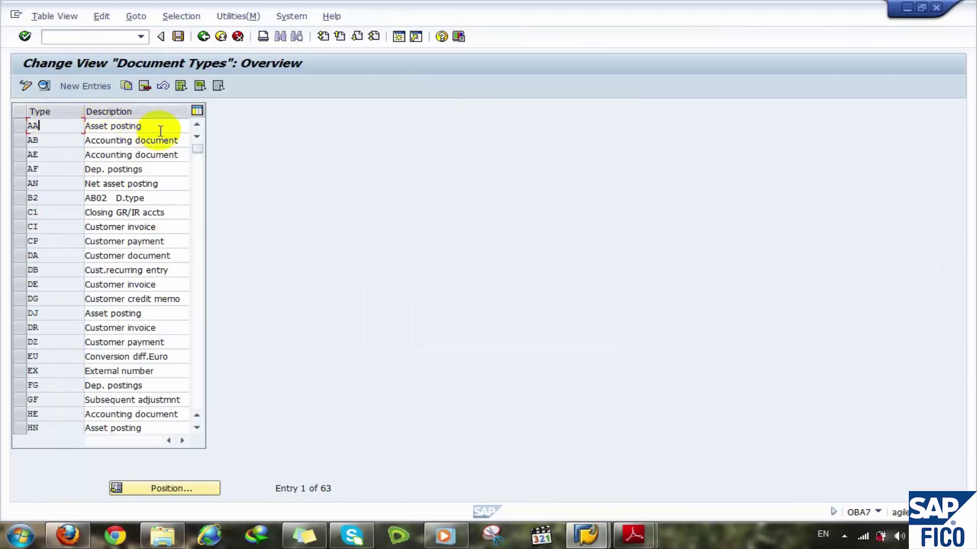
click(61, 142)
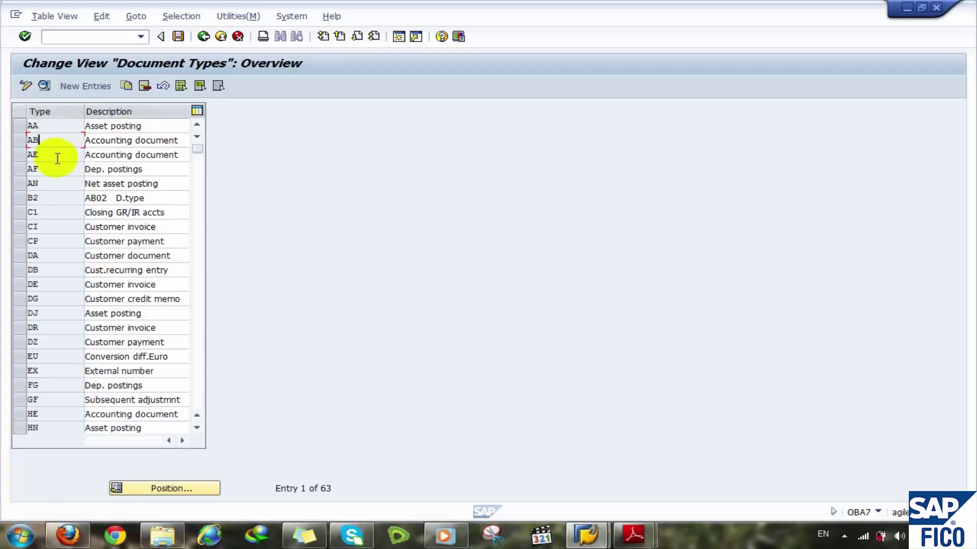
click(57, 155)
click(55, 172)
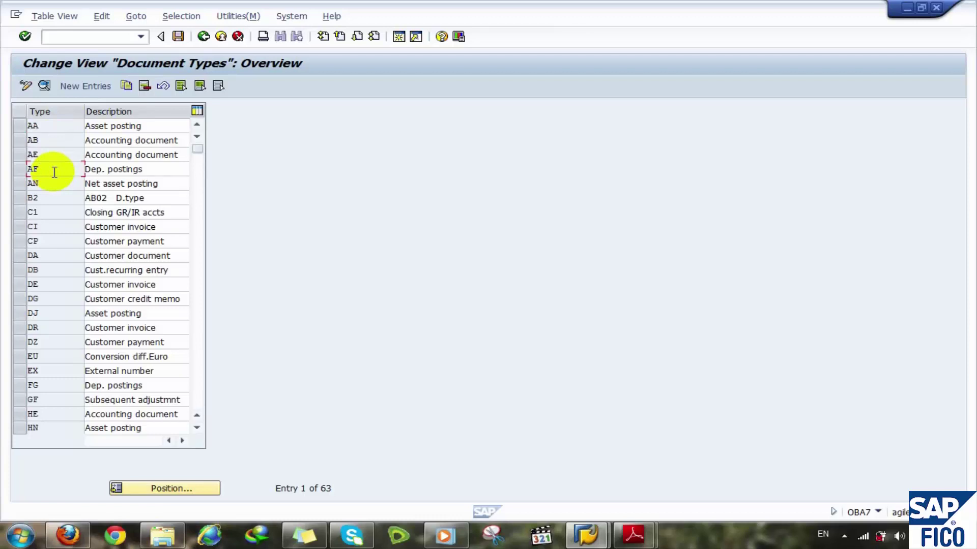
click(45, 327)
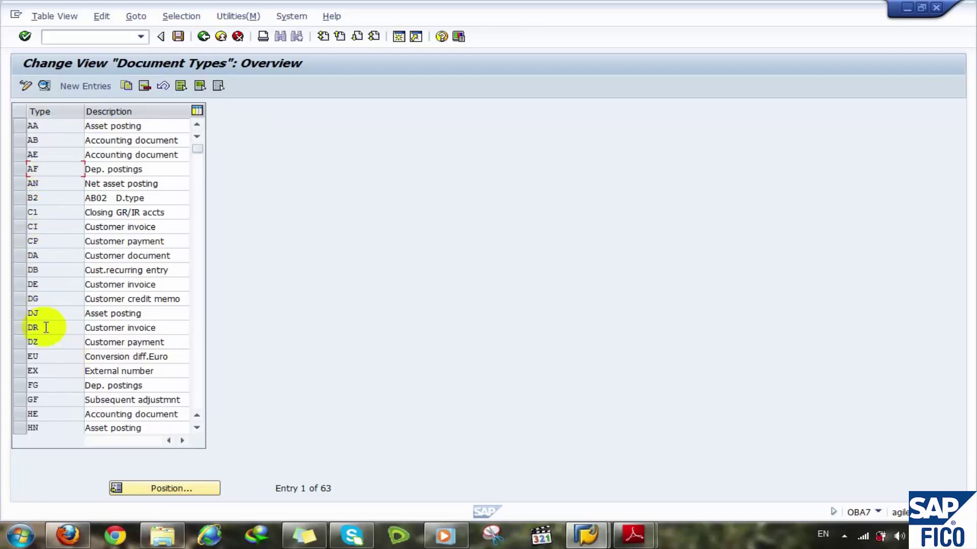
double_click(45, 128)
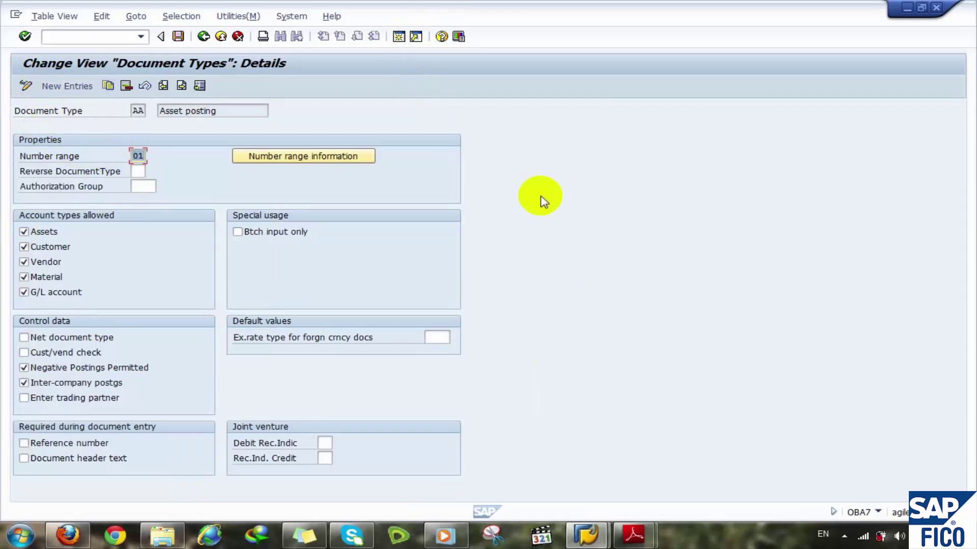
click(204, 37)
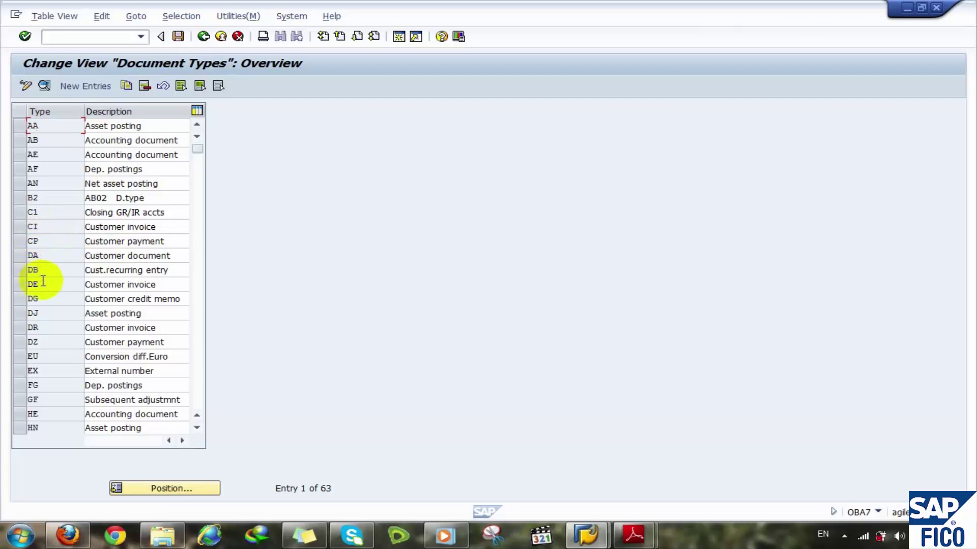
Open the details of document type DG, Customer credit memo, and set its number range to K9
click(36, 299)
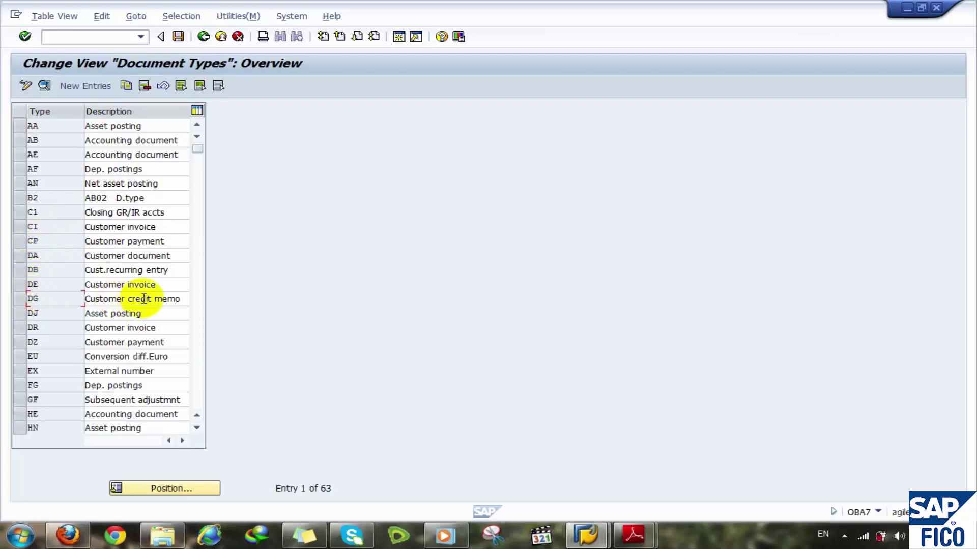
double_click(38, 300)
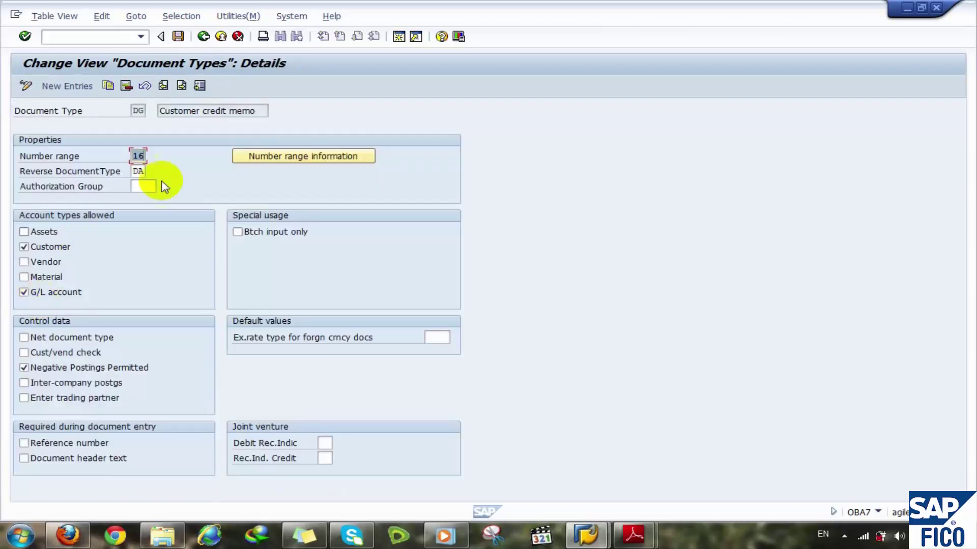
click(214, 113)
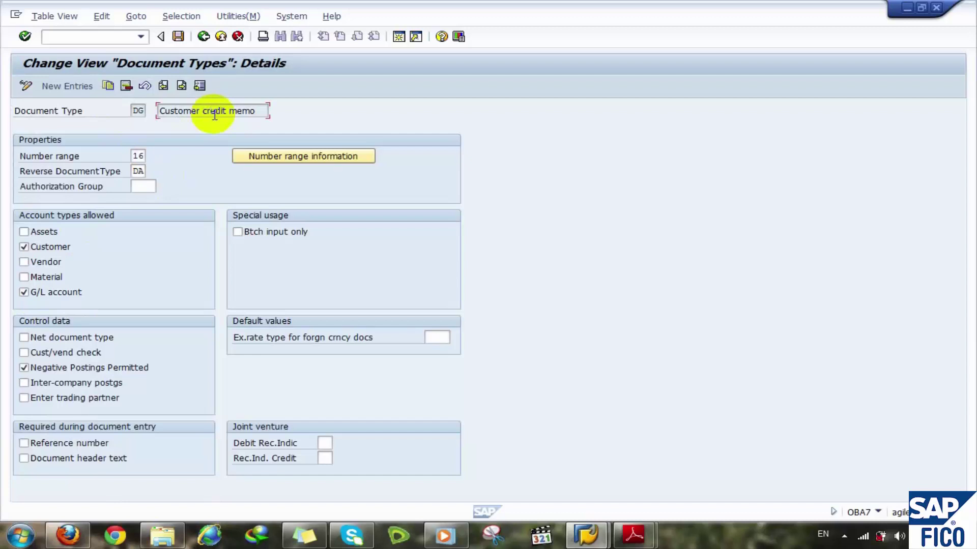
click(135, 155)
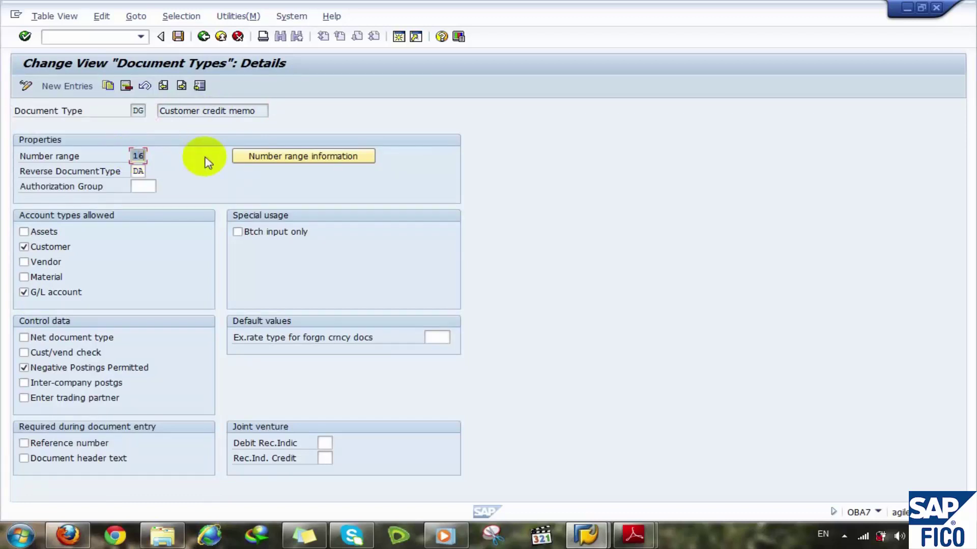
text(19)
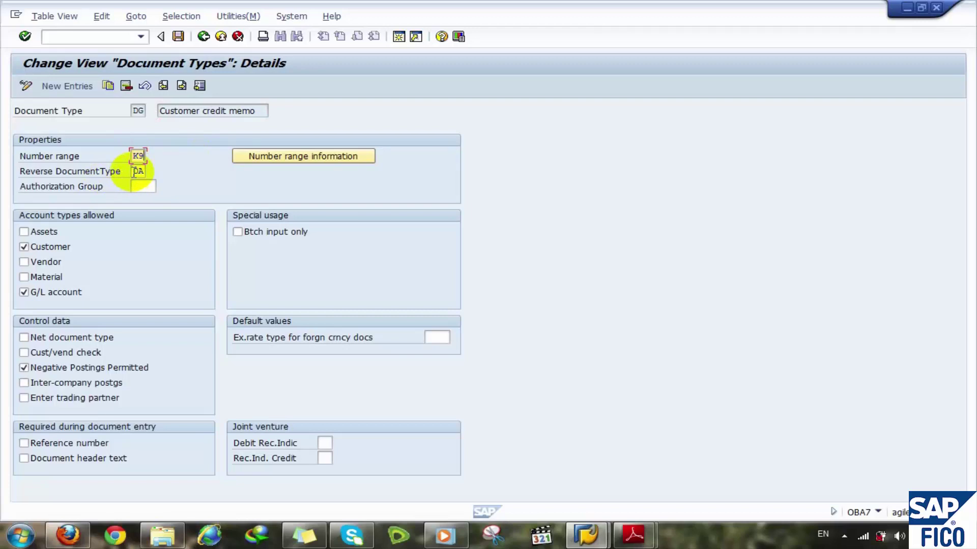
Set document type DG's number range to K8 and its reverse document type to K9
double_click(135, 172)
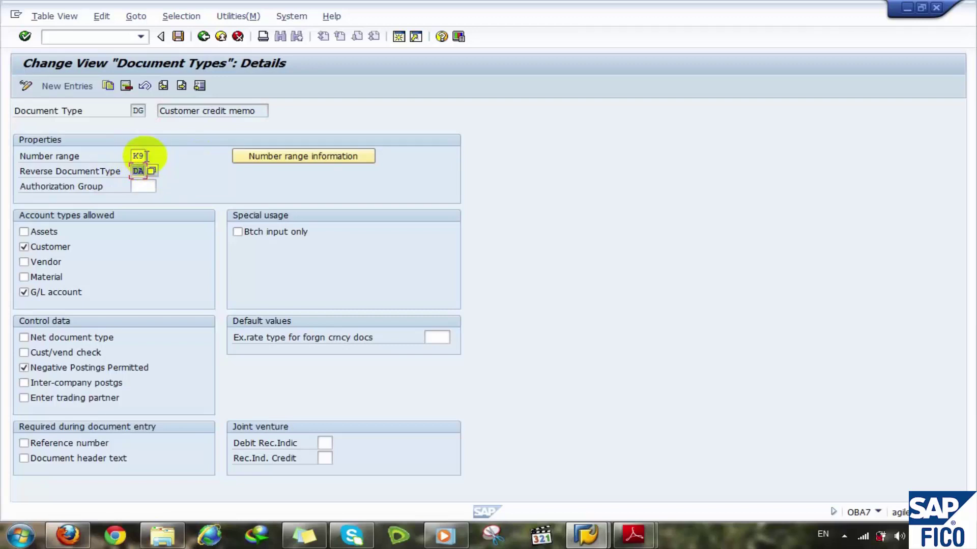
text(K8)
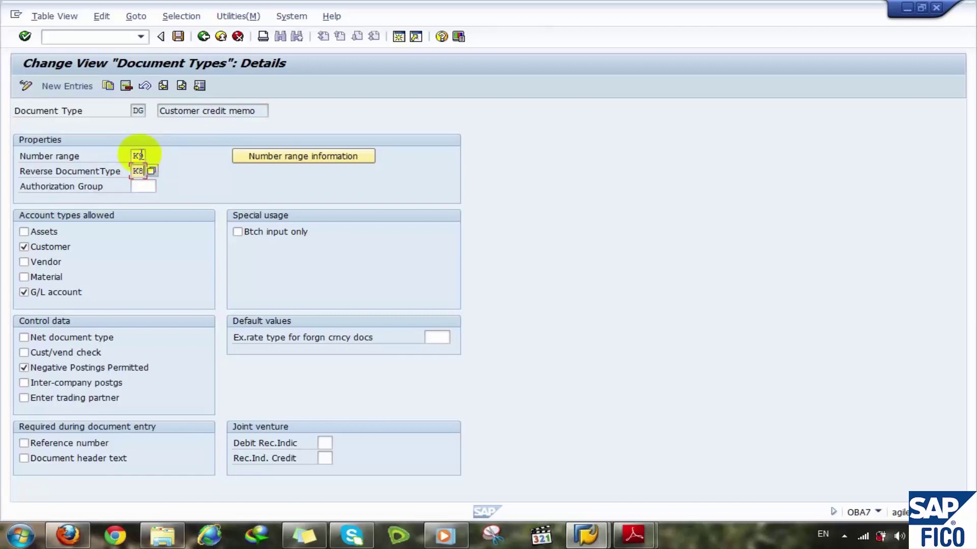
double_click(138, 155)
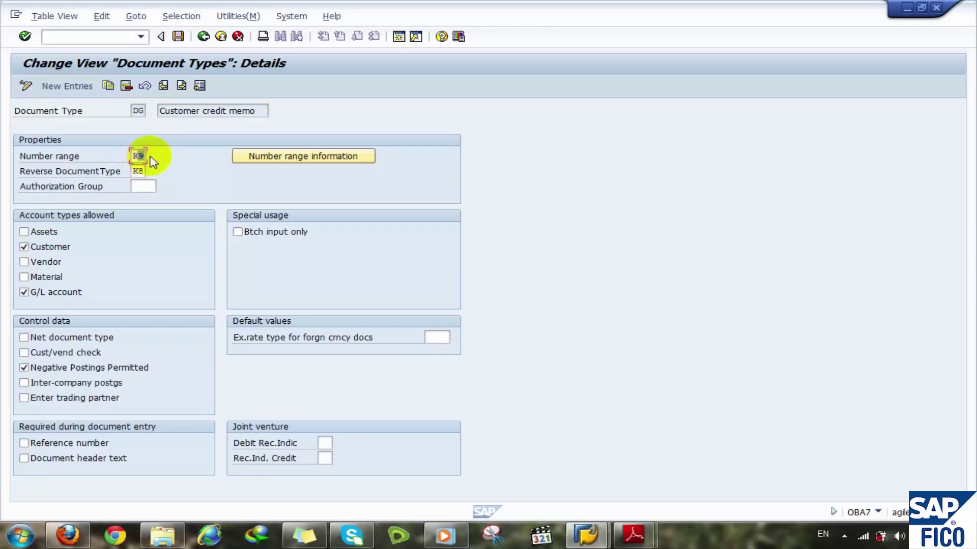
text(K8)
double_click(138, 171)
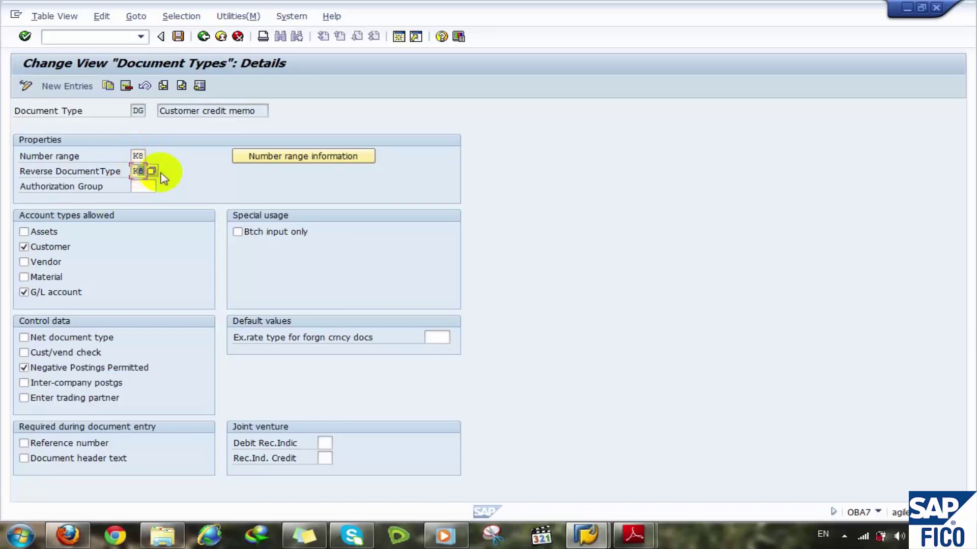
text(K9)
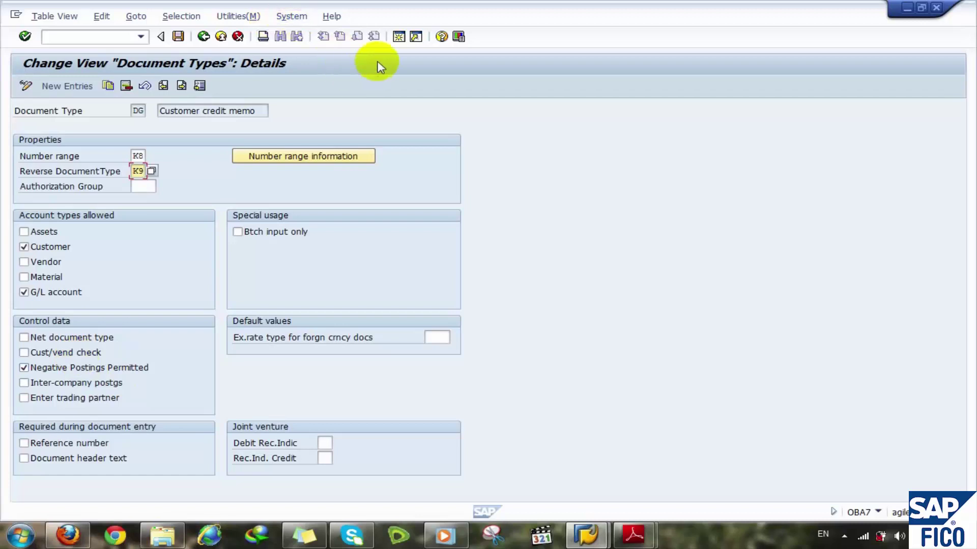
click(400, 39)
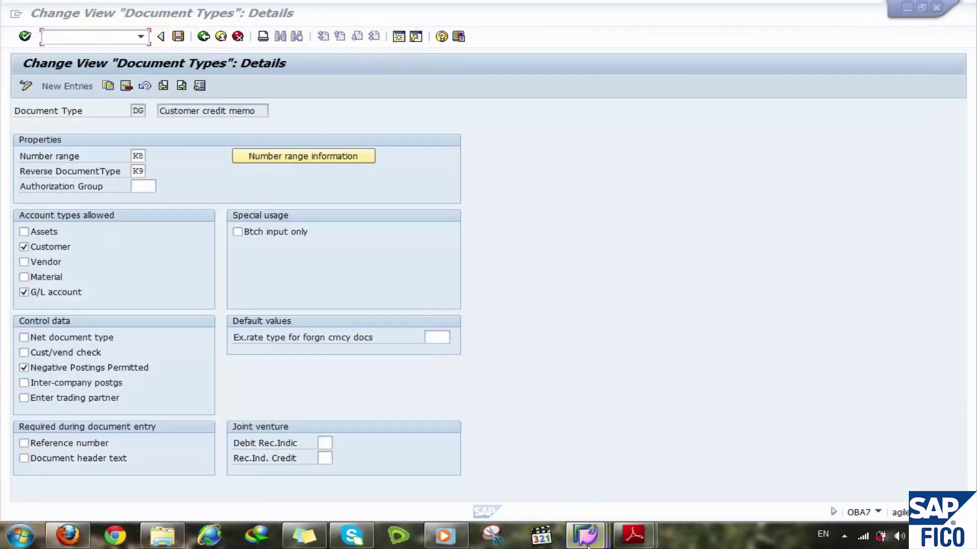
mouse_move(585, 534)
click(756, 459)
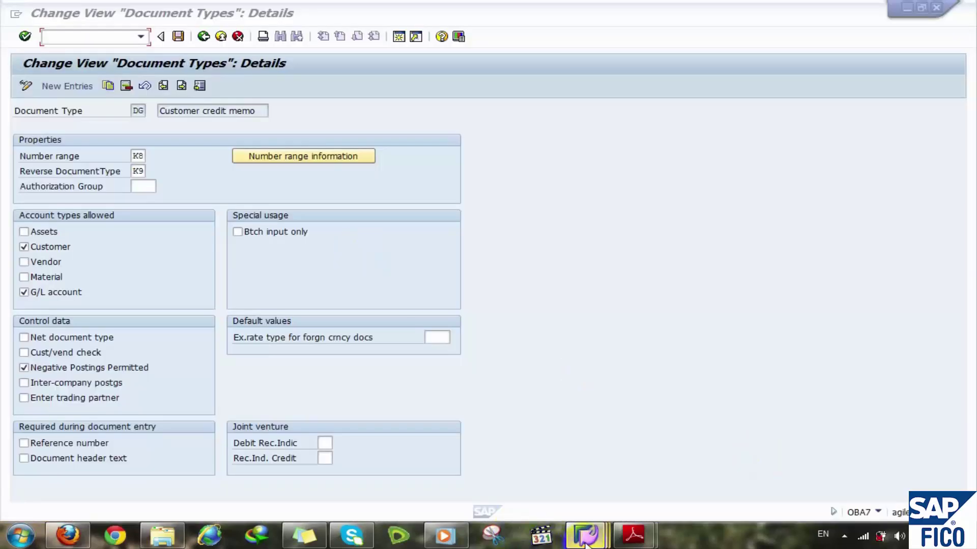
mouse_move(585, 534)
click(710, 468)
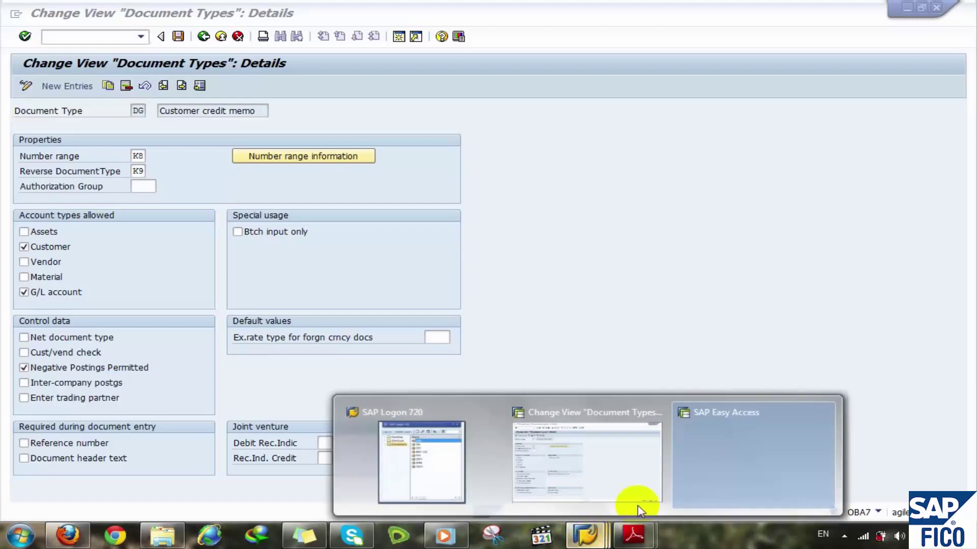
mouse_move(698, 479)
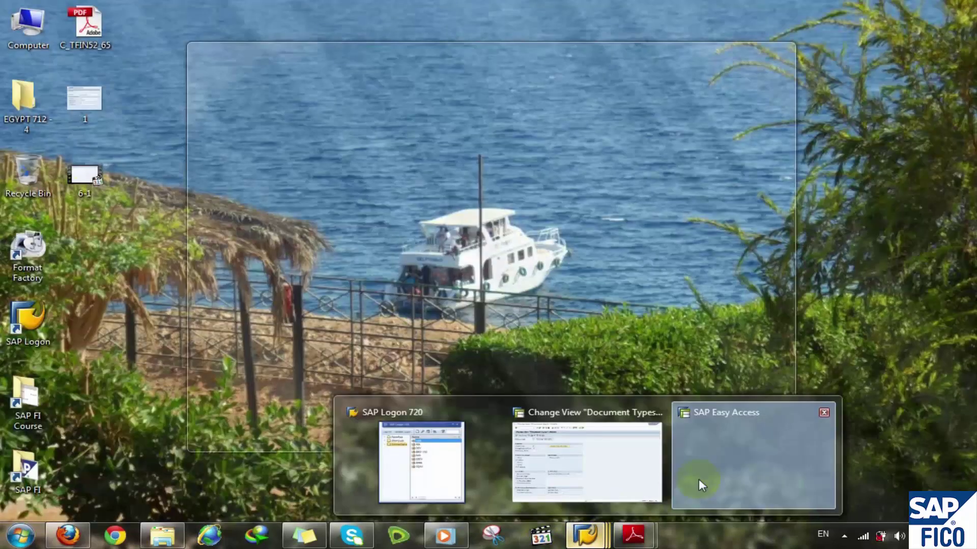
click(824, 411)
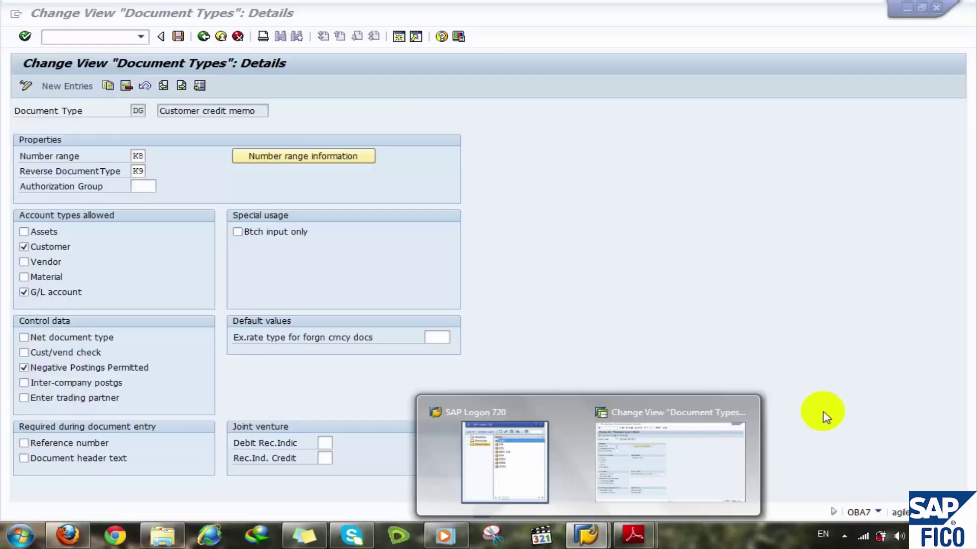
click(630, 417)
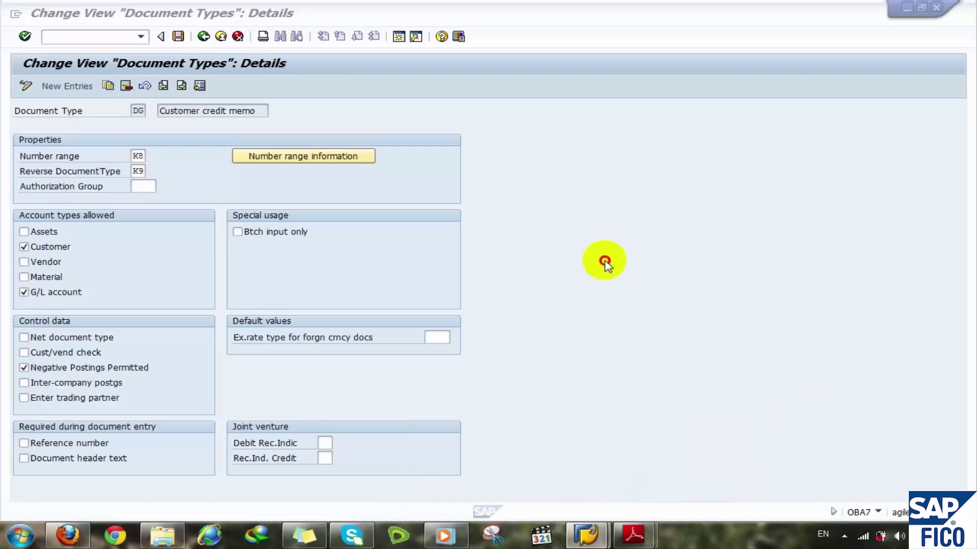
Open a new SAP session, run transaction spro and display the SAP Reference IMG
click(400, 37)
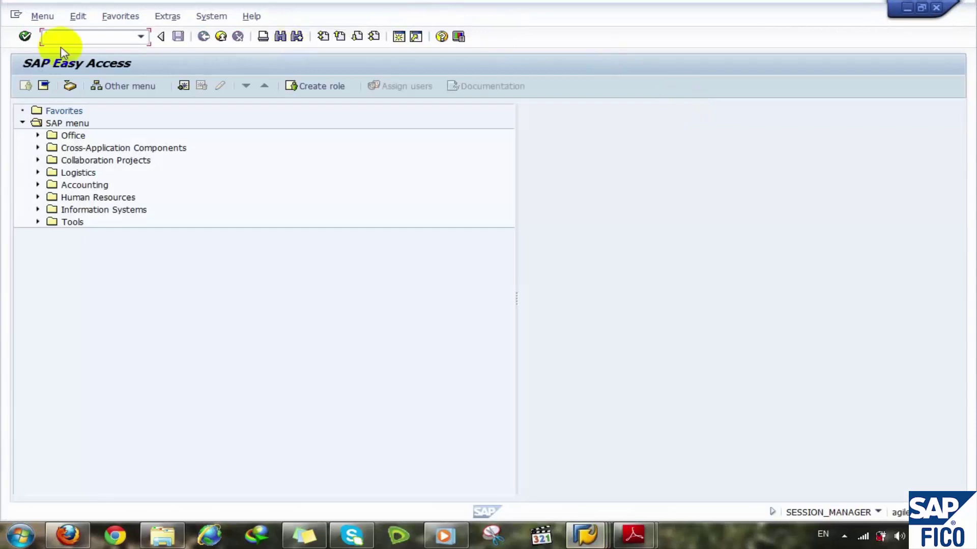
text(spro)
key(Return)
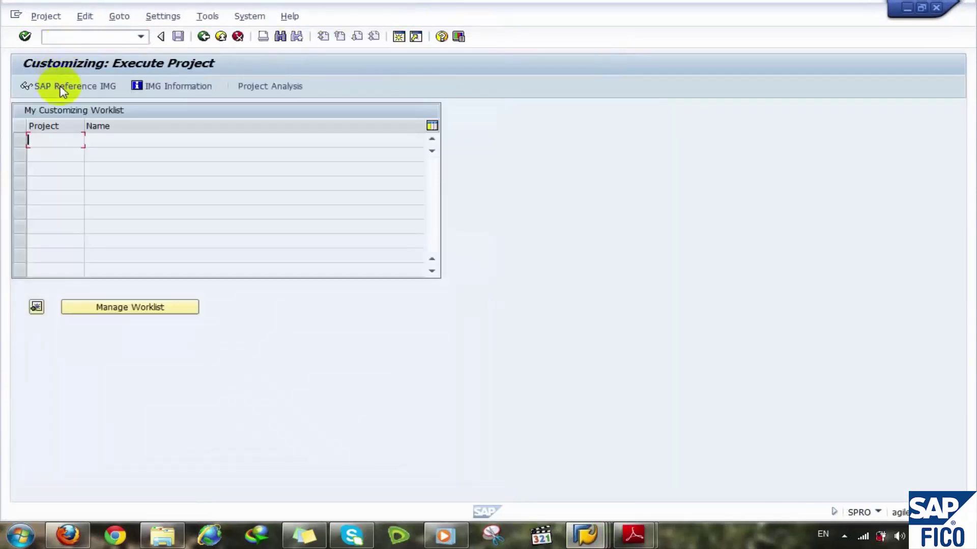
click(60, 87)
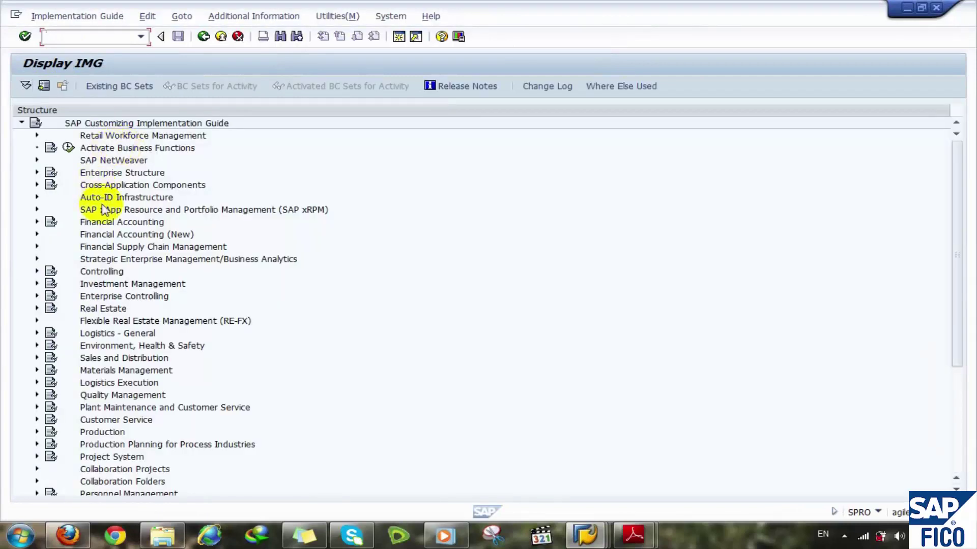
Execute Enter Global Parameters under Financial Accounting (New), Global Settings, Global Parameters for Company Code, and accept displaying the locked data
click(112, 229)
double_click(112, 233)
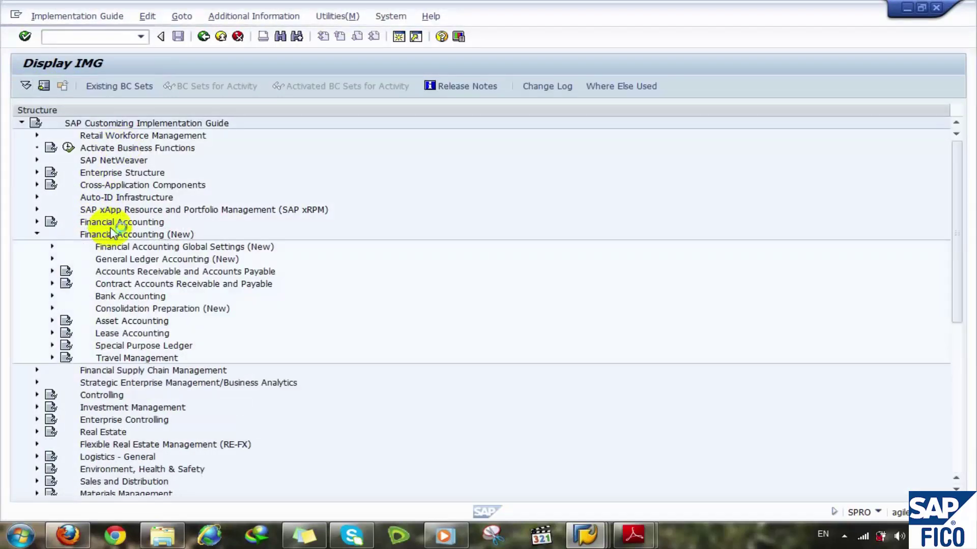
key(Right)
key(Down)
key(Down)
key(Right)
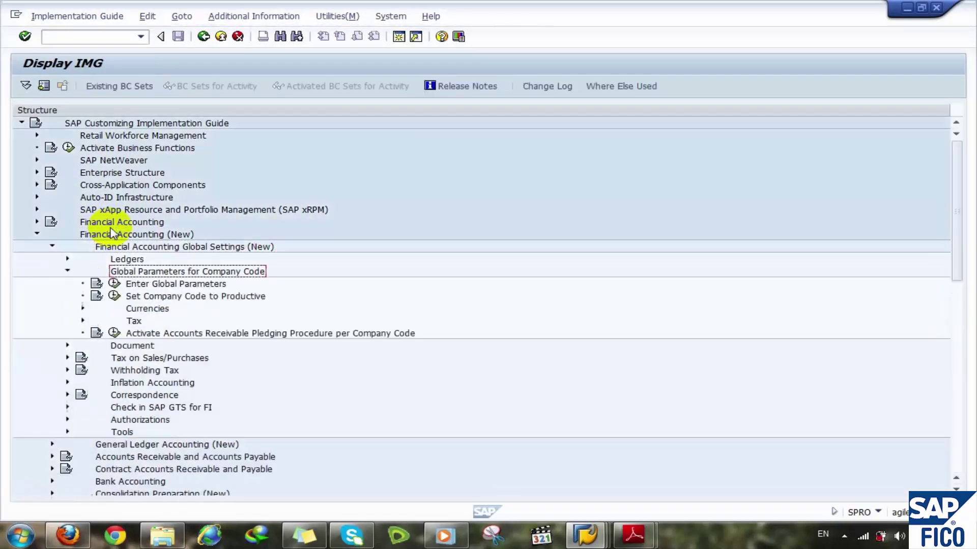
key(Down)
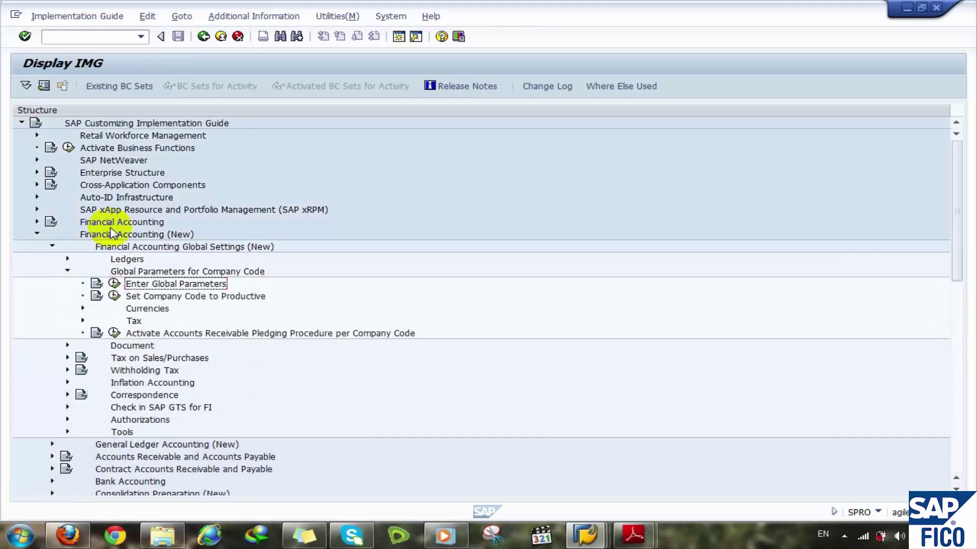
click(114, 283)
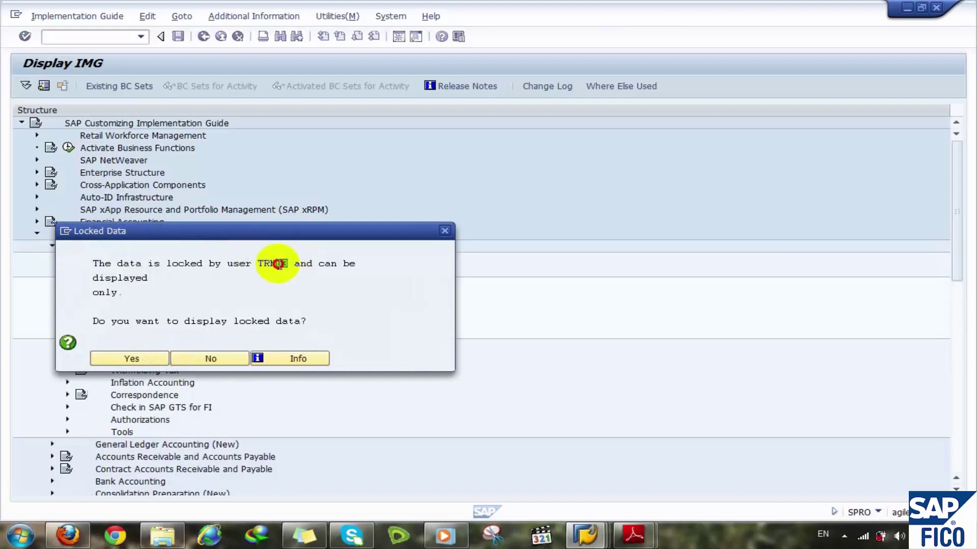
double_click(261, 262)
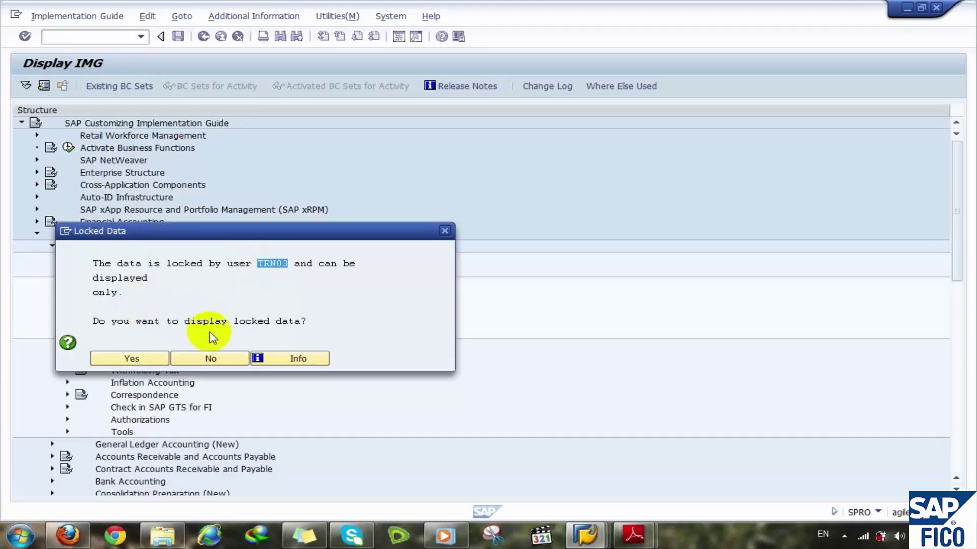
click(119, 361)
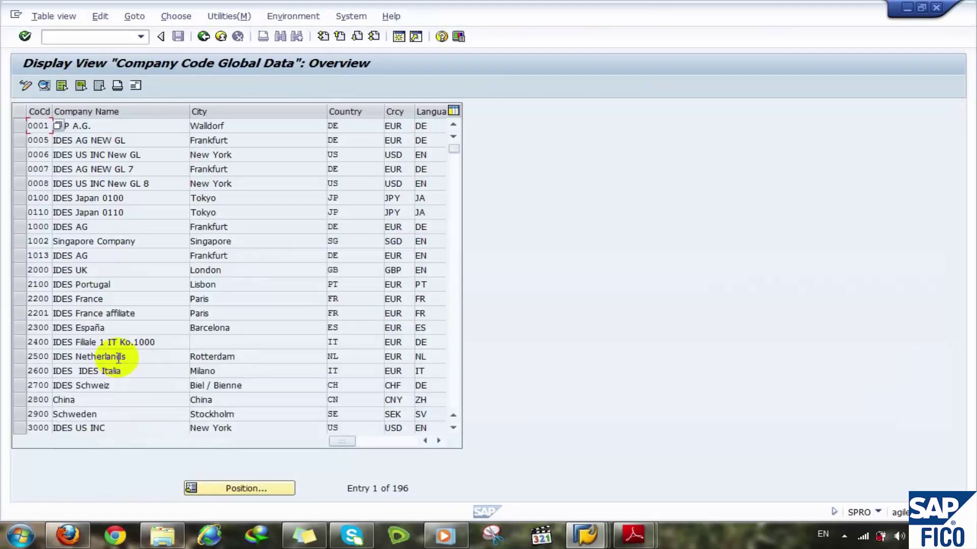
Position the company code global data list at company code STMR
click(229, 488)
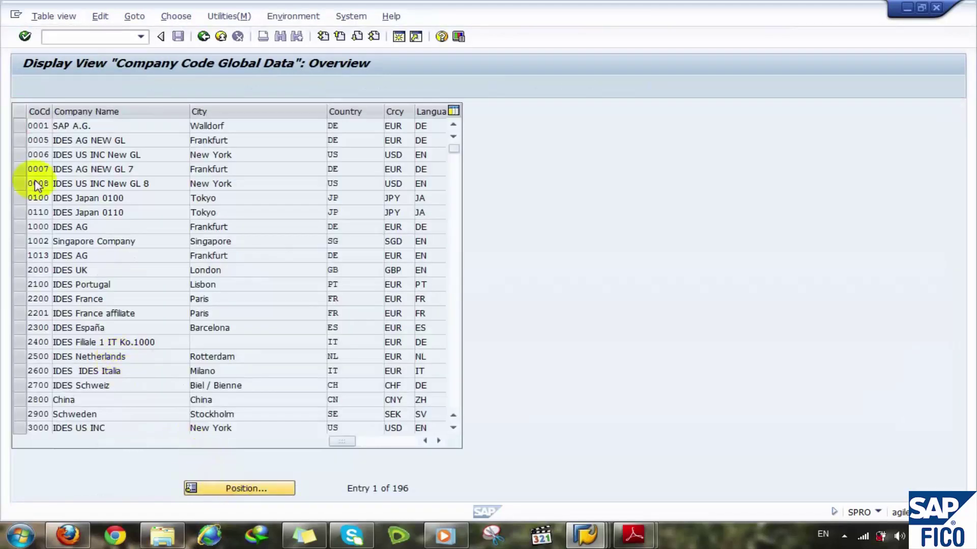
key(BackSpace)
key(Down)
key(Down)
key(Down)
key(Down)
key(Down)
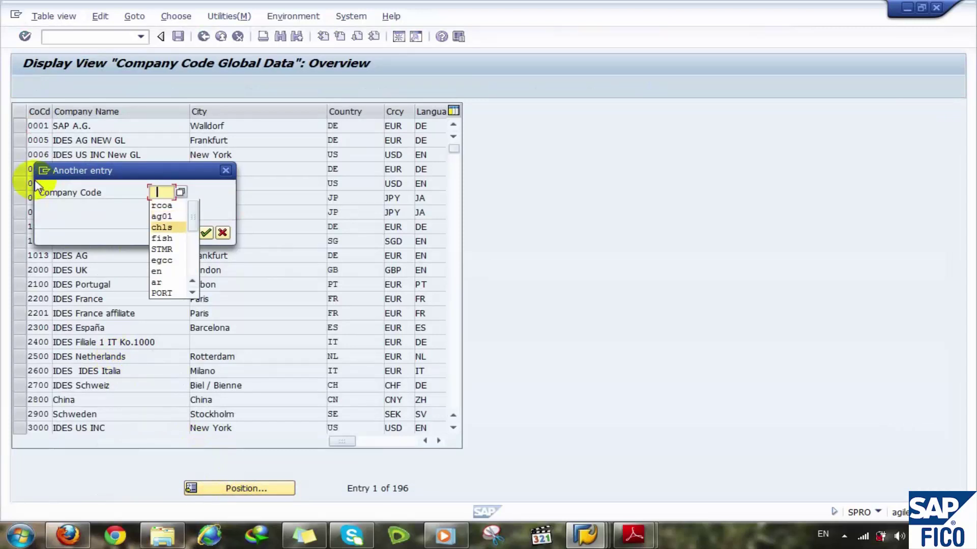
key(Return)
key(Return)
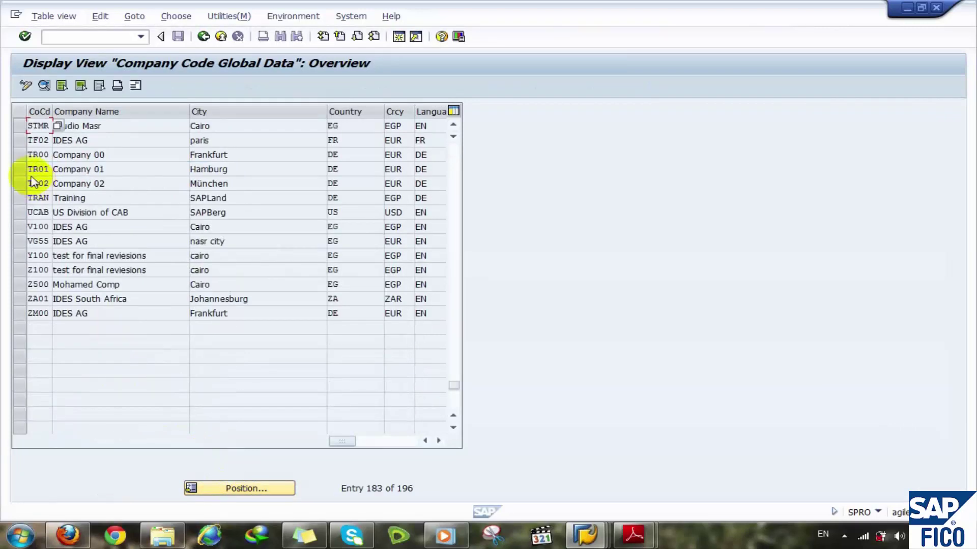
Examine company code STMR's charts of accounts, company, credit control area, fiscal year variant and VAT registration number, and return to the overview
double_click(41, 128)
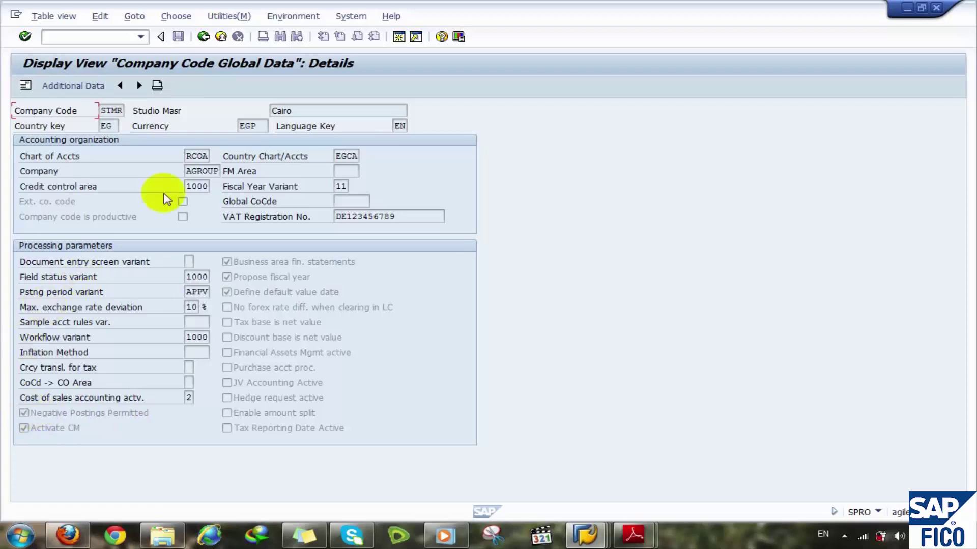
click(206, 156)
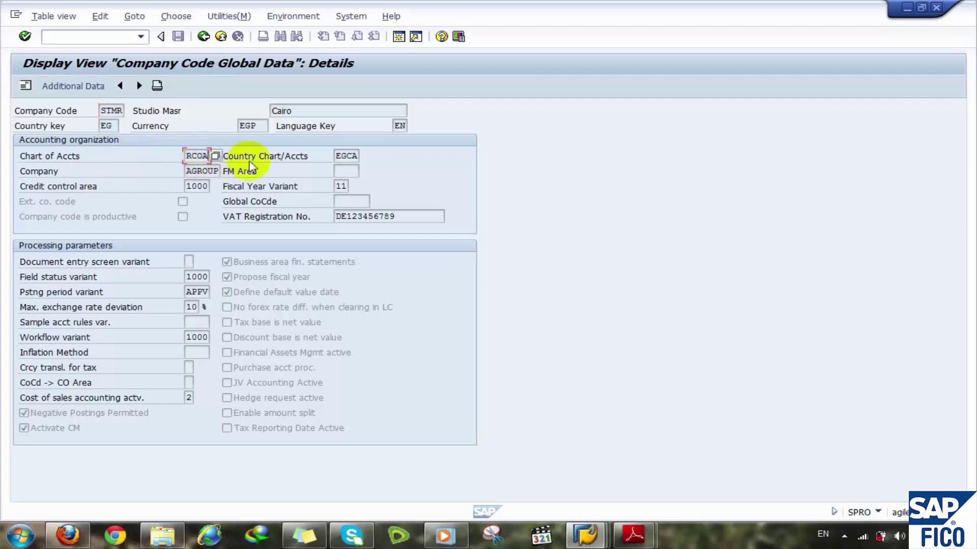
click(349, 156)
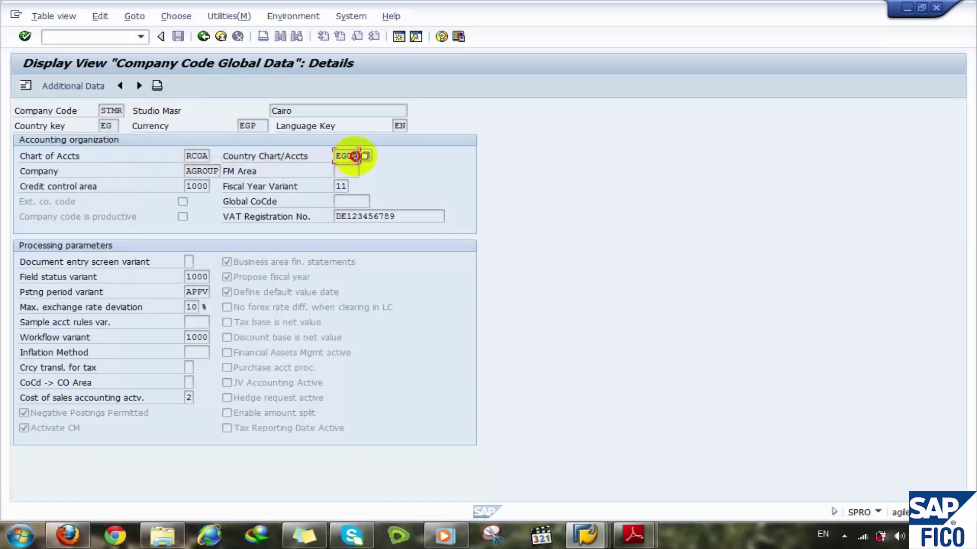
click(203, 171)
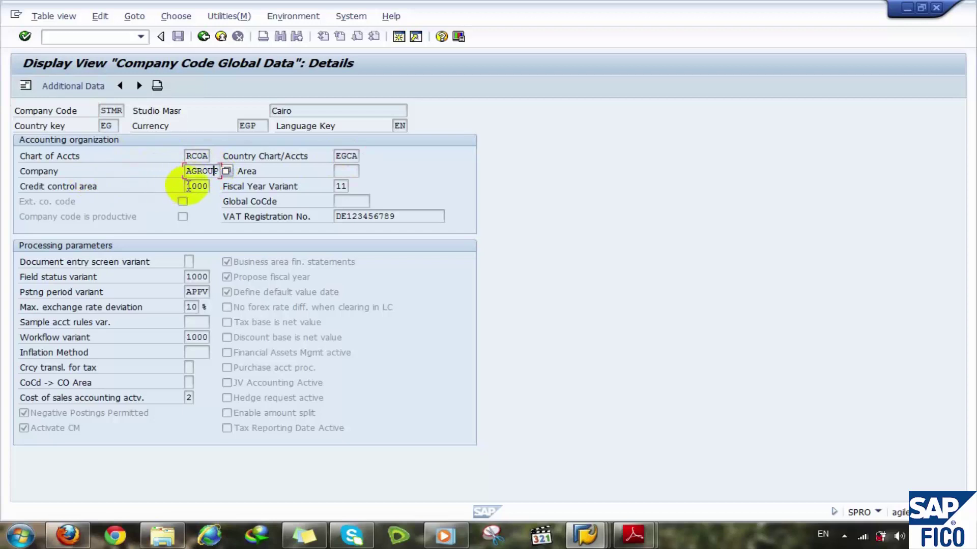
click(210, 186)
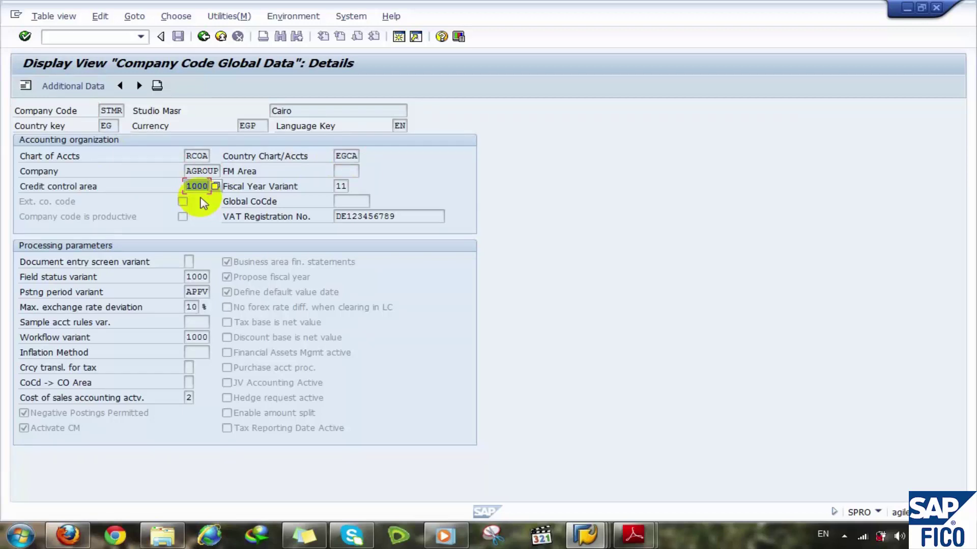
click(338, 186)
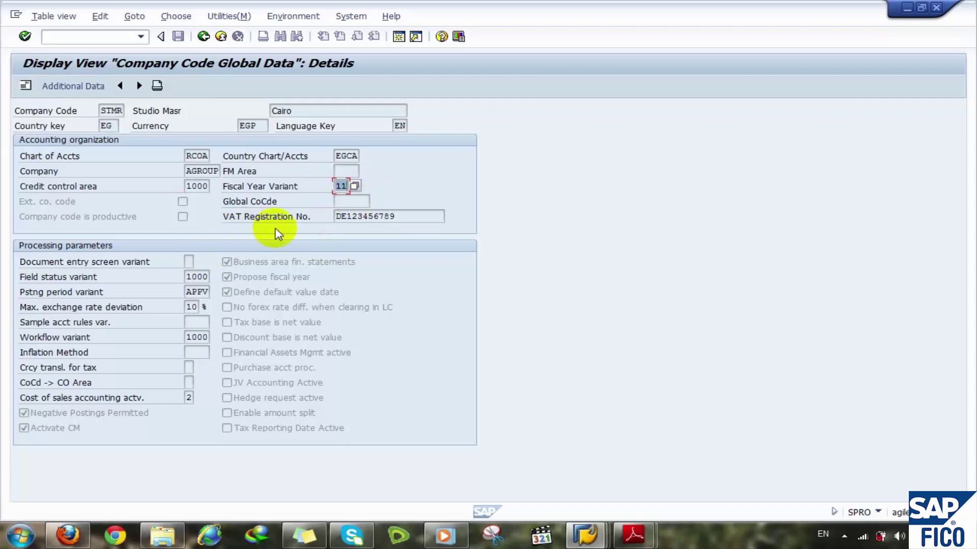
click(403, 216)
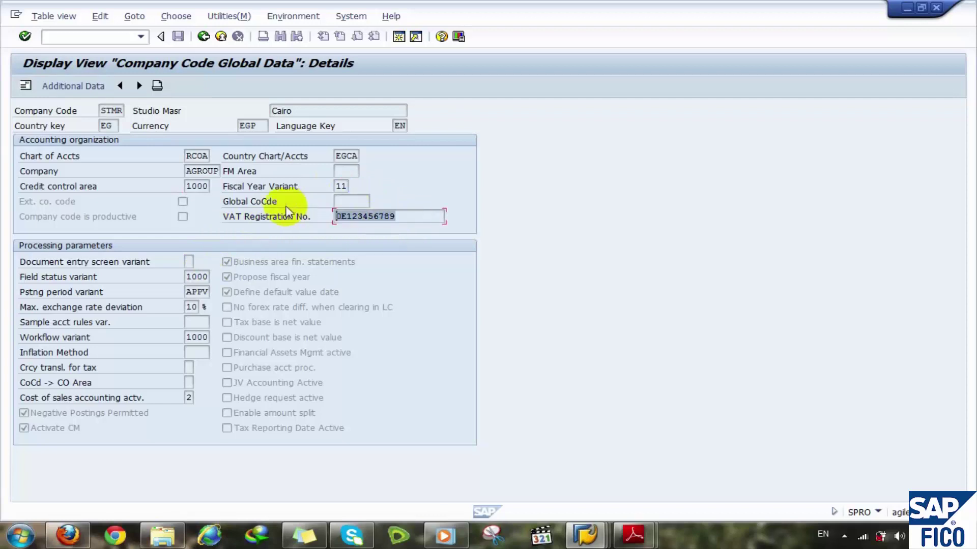
click(413, 212)
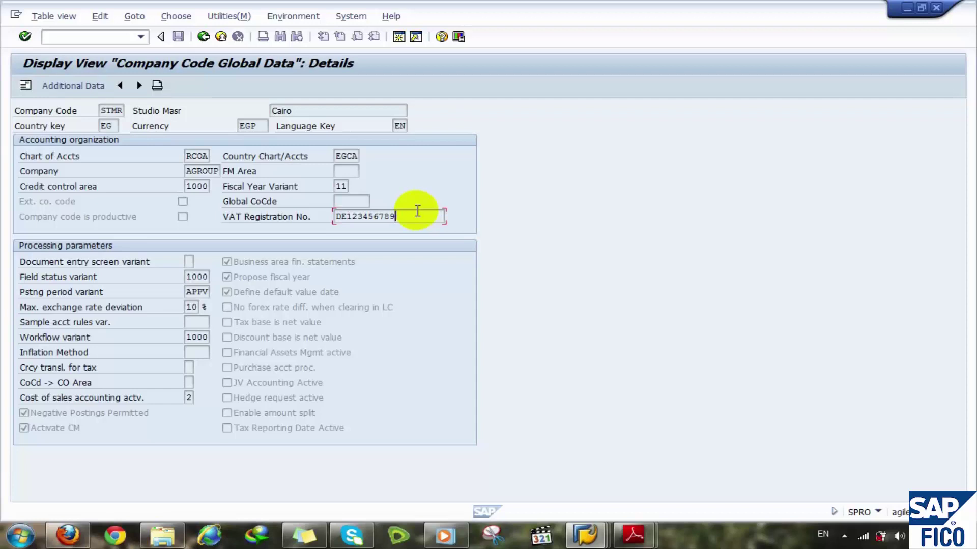
click(203, 37)
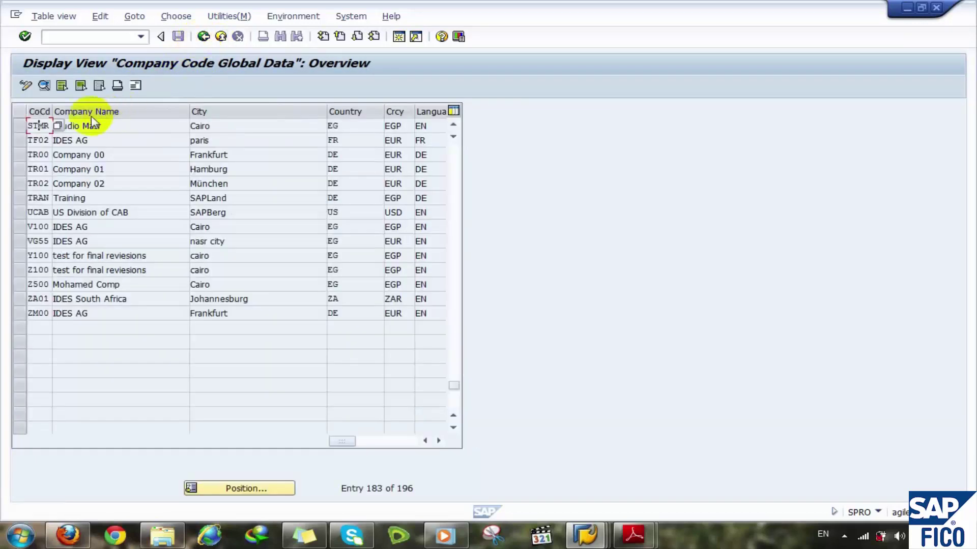
Try to switch the company code global data to change mode, accept display only, and reposition the list at company code STMR
click(23, 86)
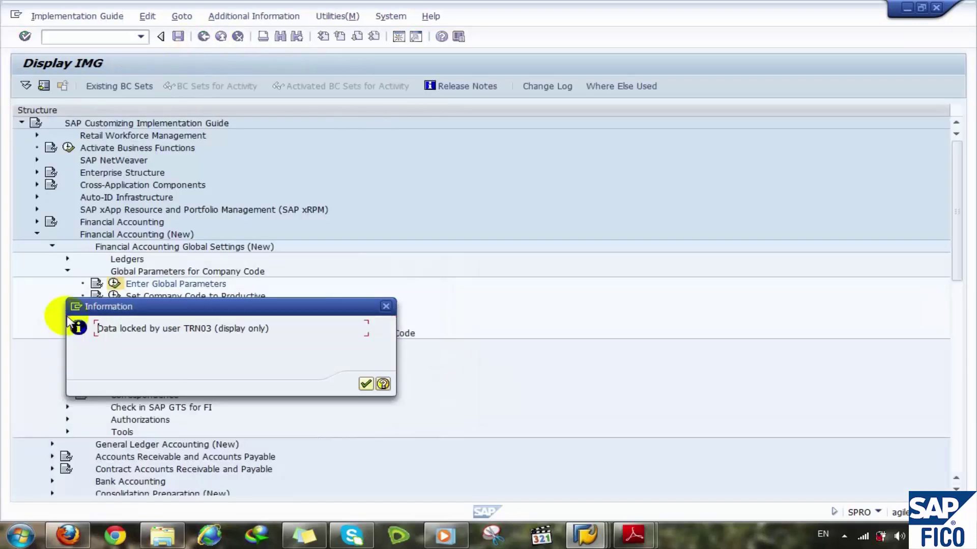
click(365, 384)
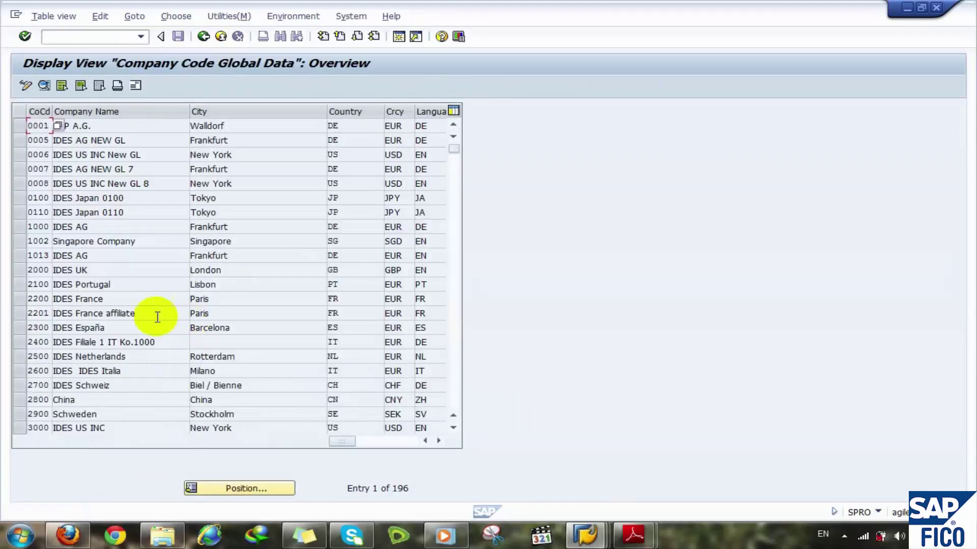
click(230, 487)
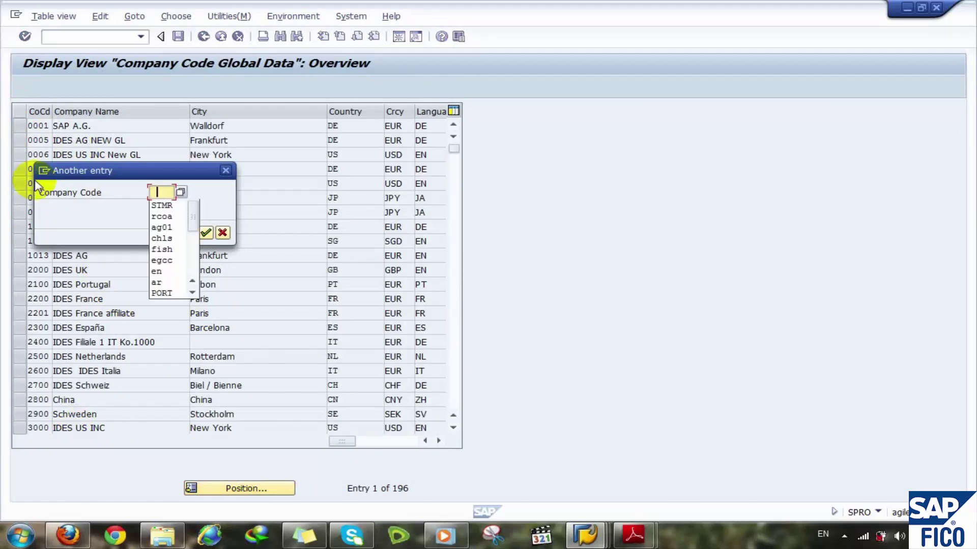
key(Down)
key(Return)
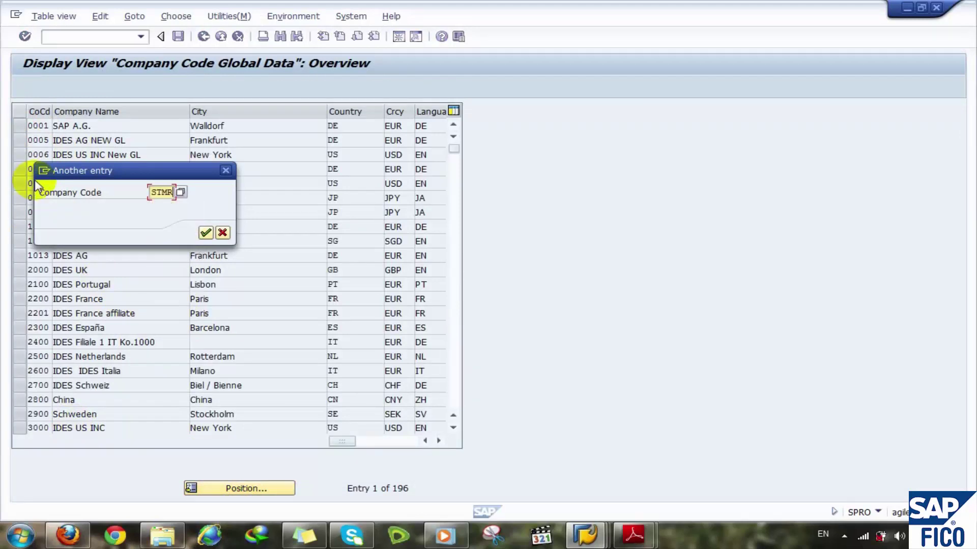
click(206, 232)
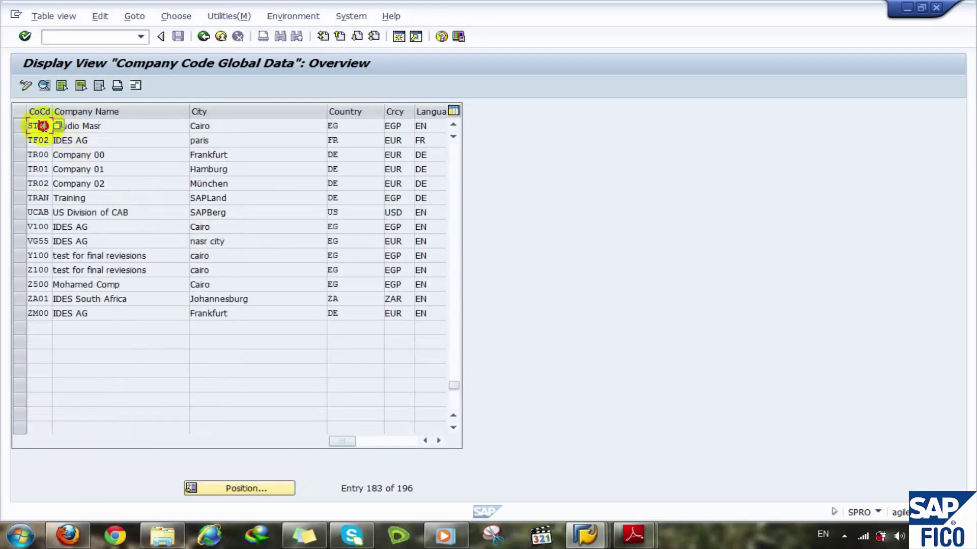
Examine company code STMR's field status variant, posting period variant, maximum exchange rate deviation, workflow variant and cost of sales accounting setting
double_click(43, 125)
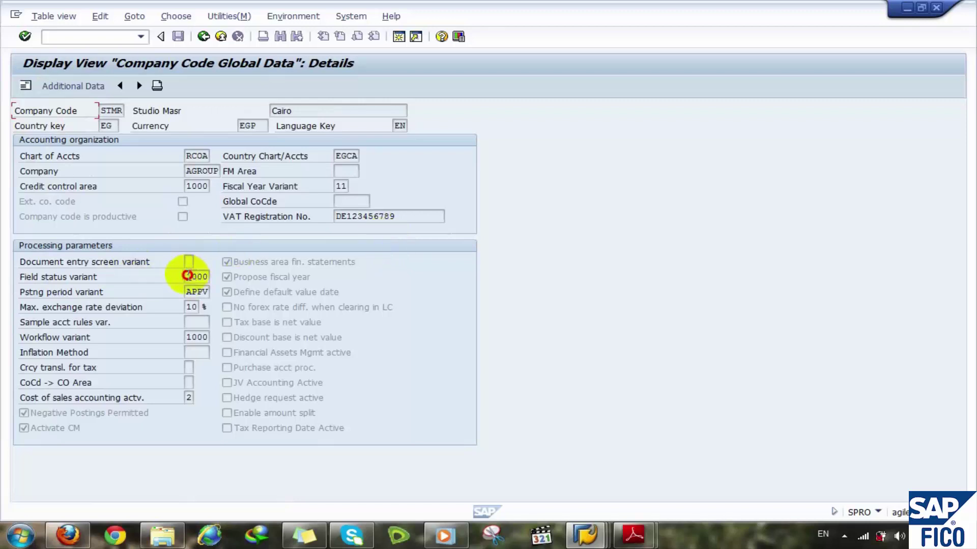
double_click(190, 275)
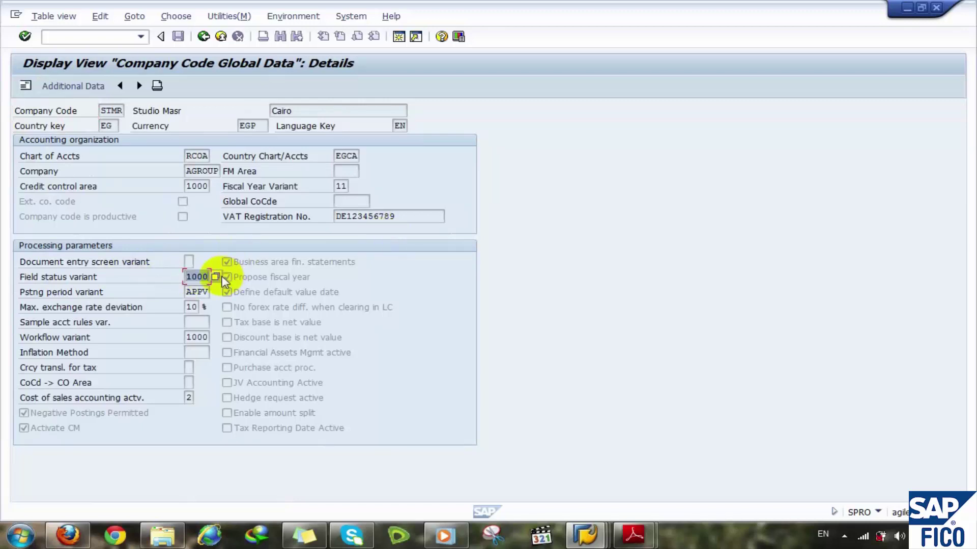
click(263, 261)
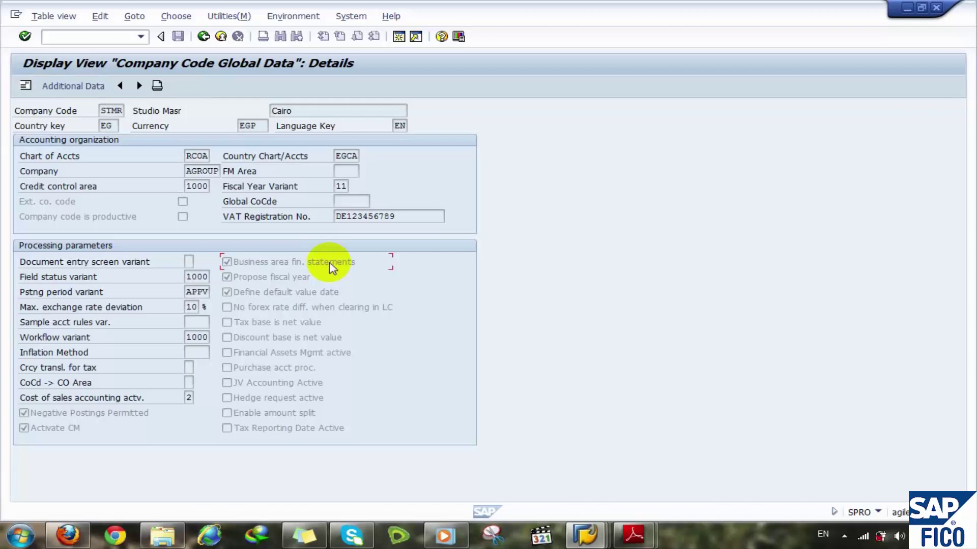
click(185, 291)
drag(186, 291, 214, 291)
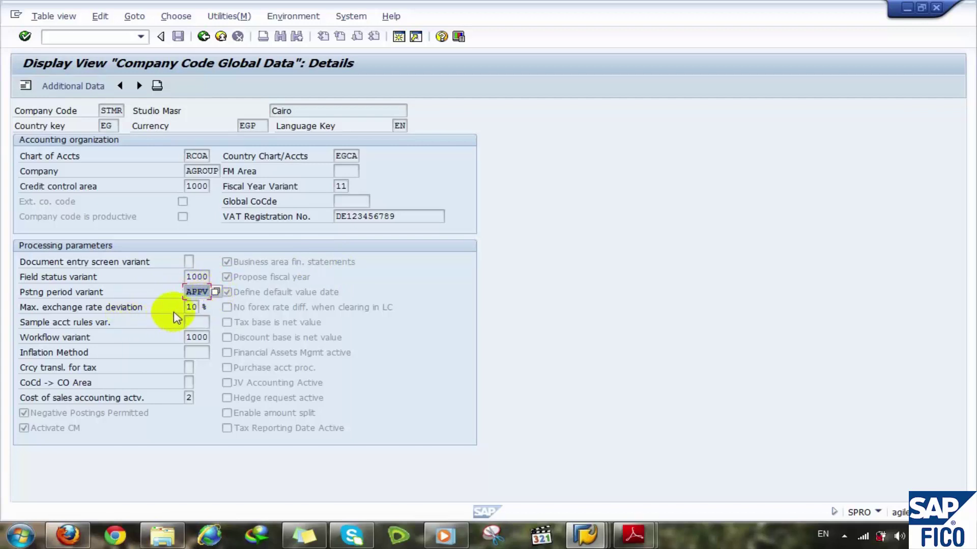
click(195, 307)
drag(195, 307, 202, 310)
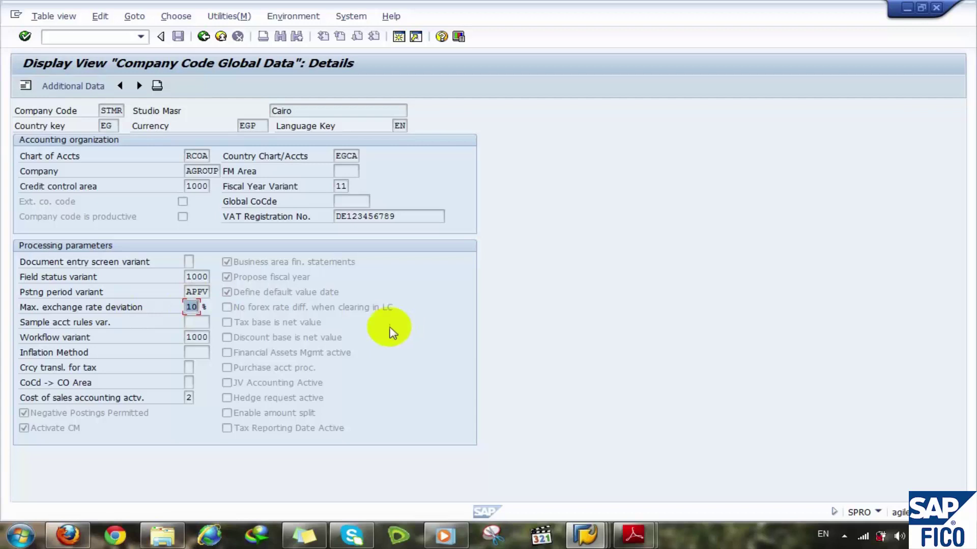
click(192, 338)
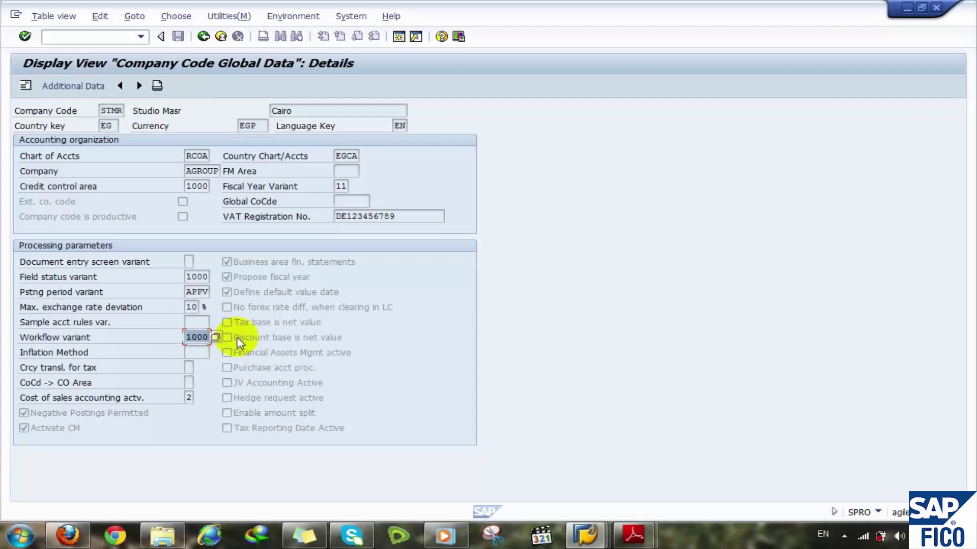
click(188, 398)
text(2)
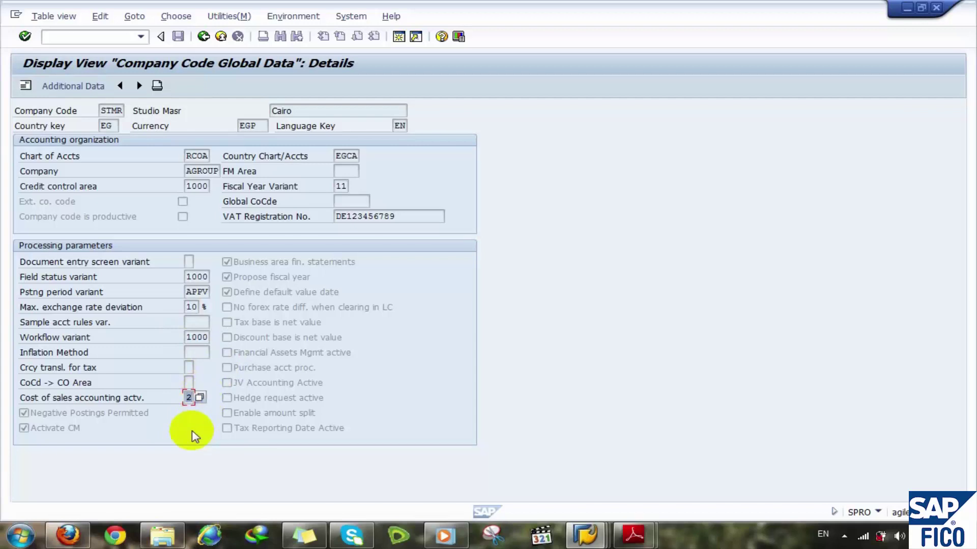
Leave the company code global data and switch to the session showing document type DG, Customer credit memo
click(204, 36)
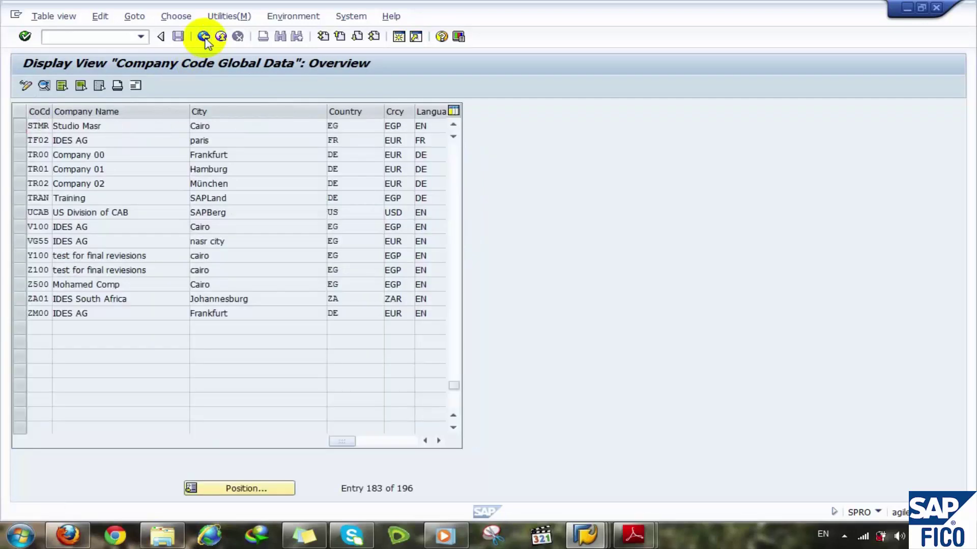
click(204, 36)
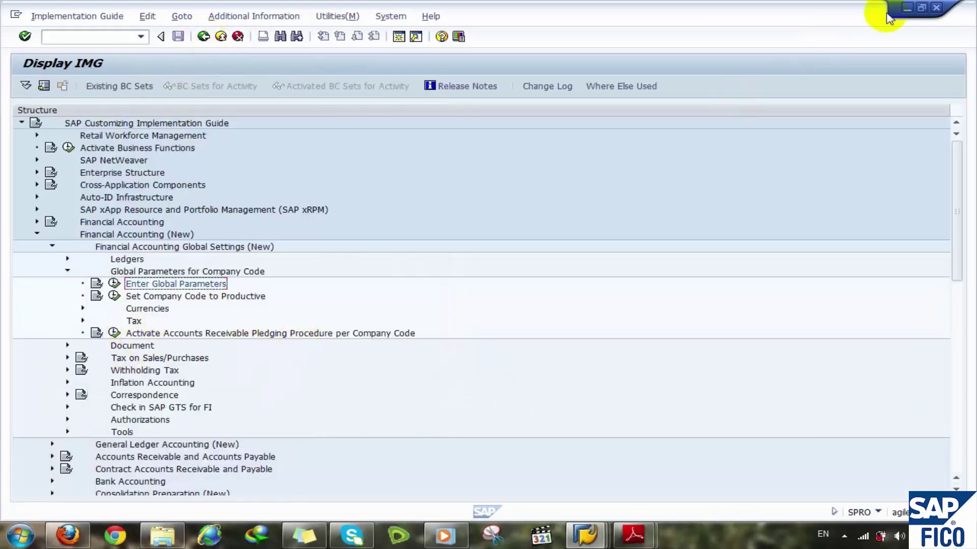
click(922, 7)
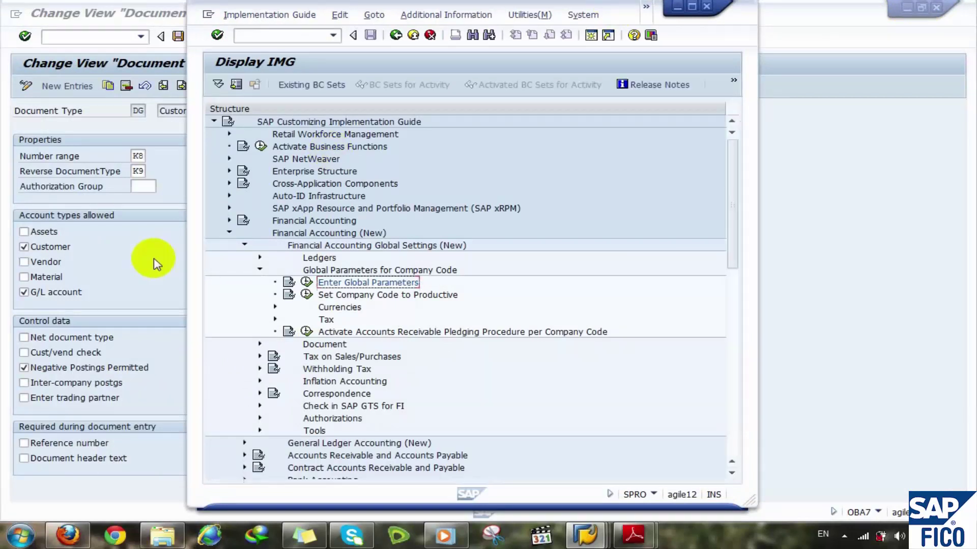
click(154, 261)
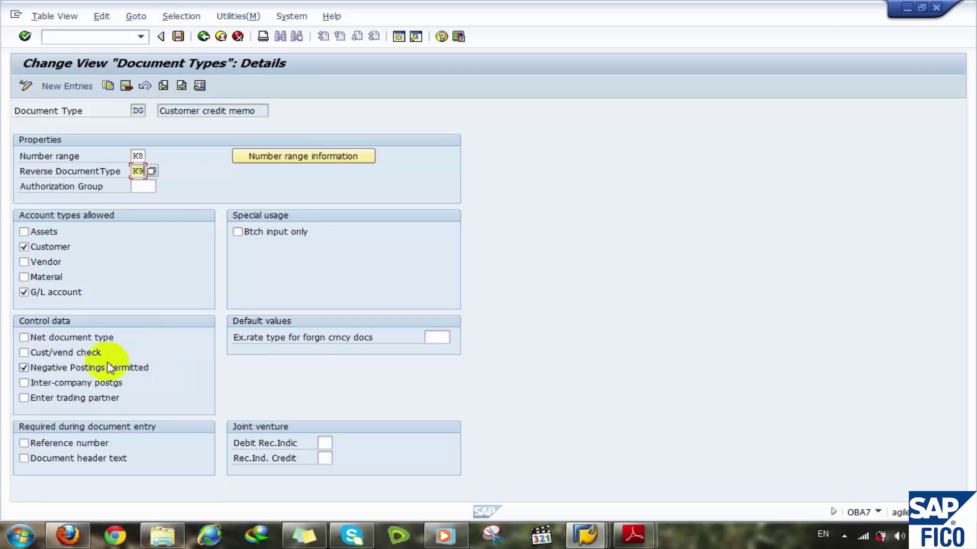
click(68, 388)
click(68, 388)
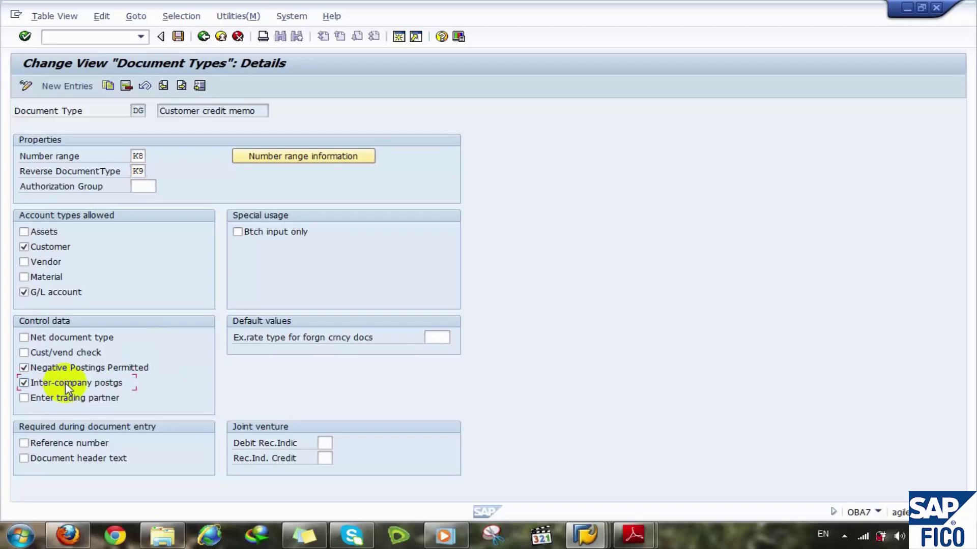
click(67, 387)
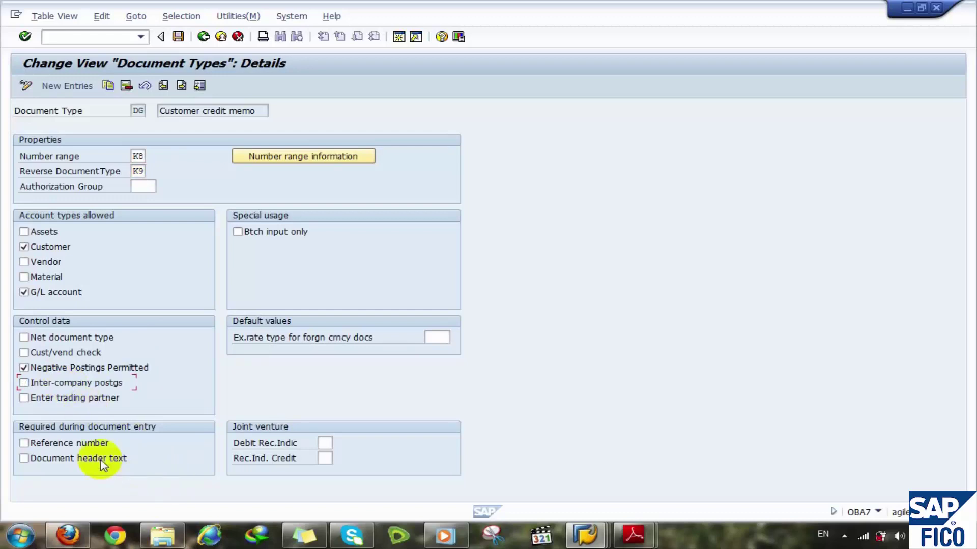
Make the reference number and document header text required during document entry for document type DG
click(23, 444)
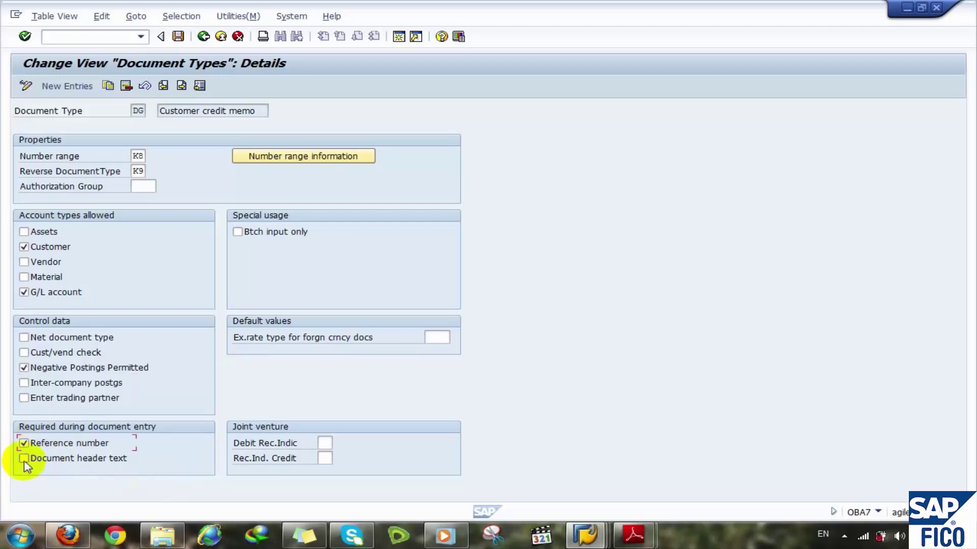
click(24, 459)
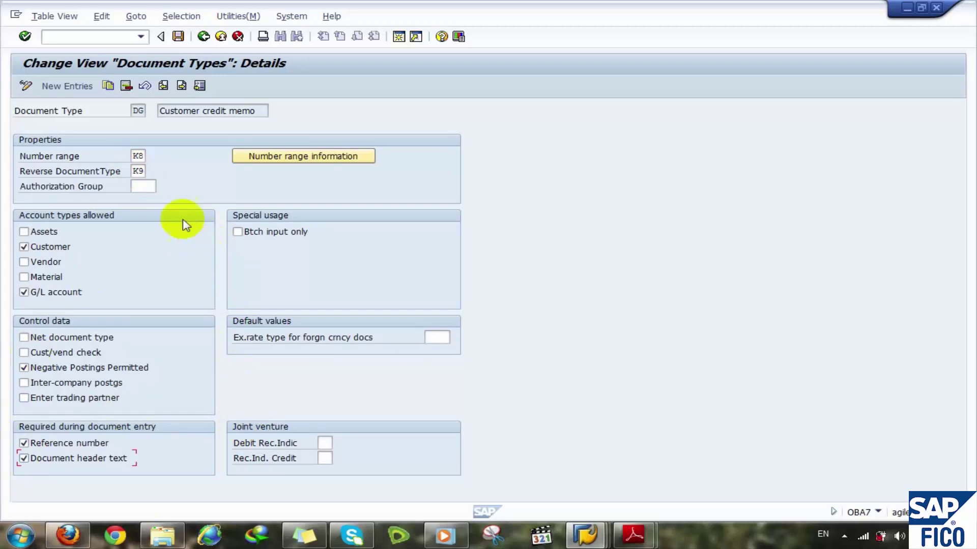
click(204, 37)
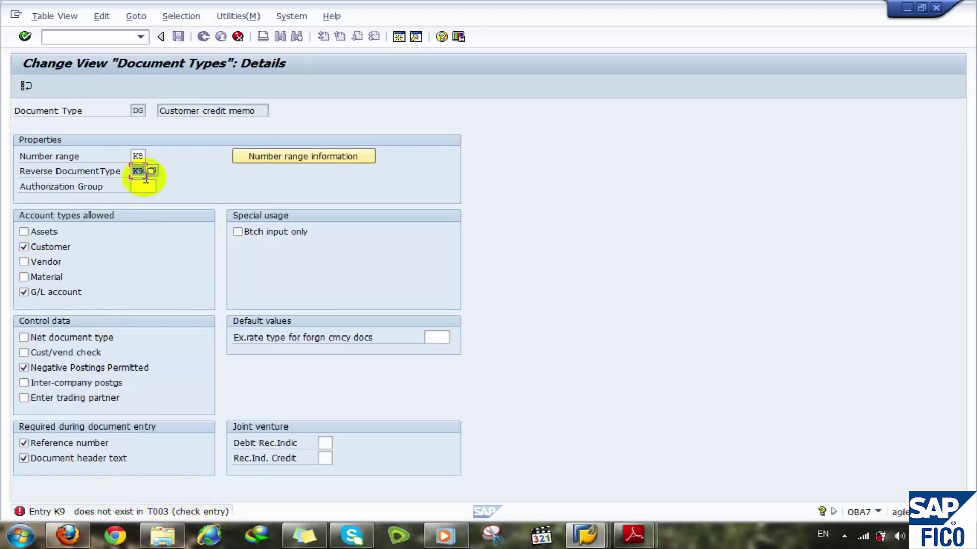
key(Delete)
text(k)
key(Return)
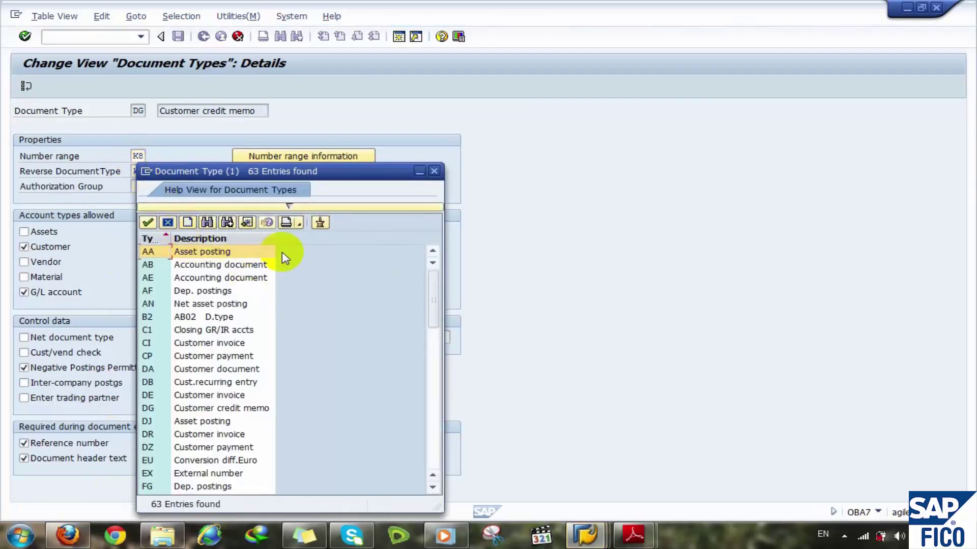
click(167, 222)
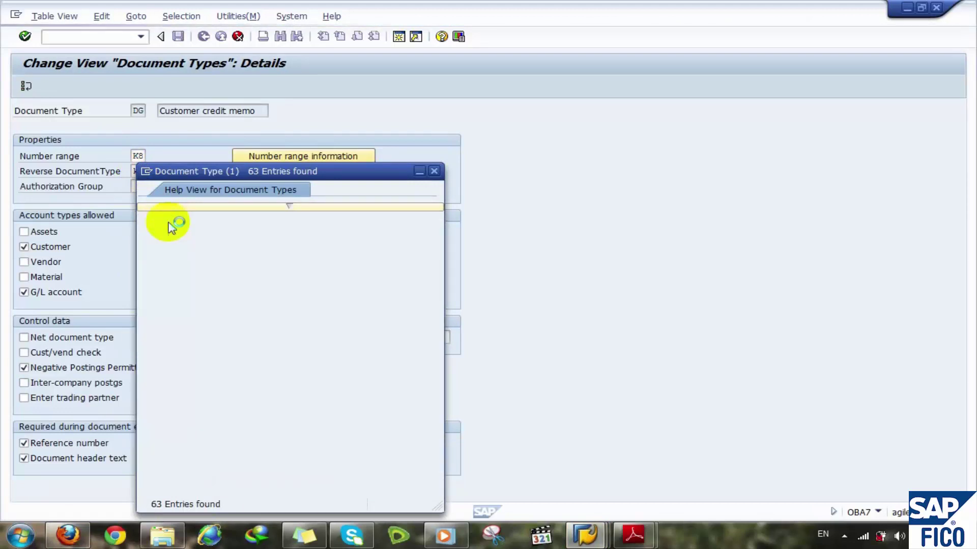
click(138, 170)
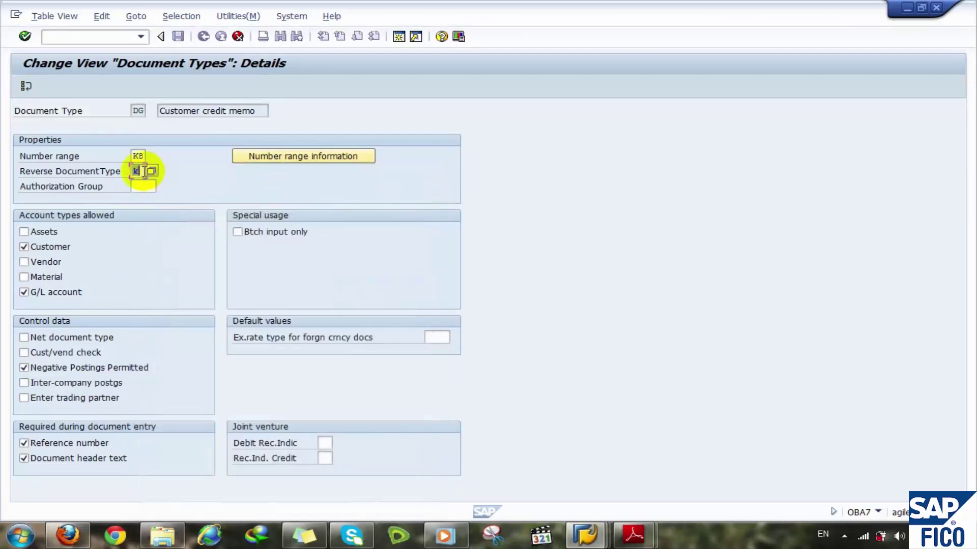
click(138, 170)
key(BackSpace)
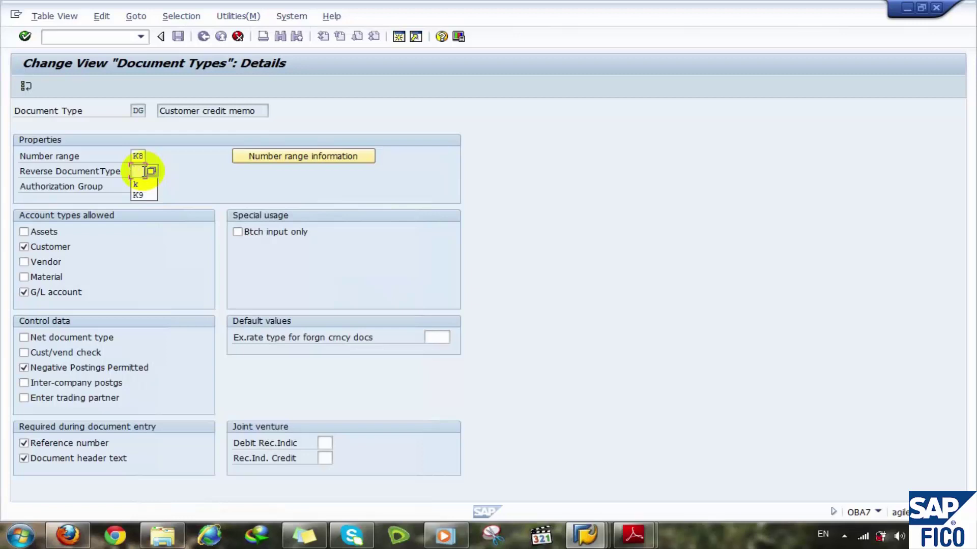
Set document type DG's reverse document type to AB, Accounting document, and return to the document types overview
click(173, 174)
click(145, 174)
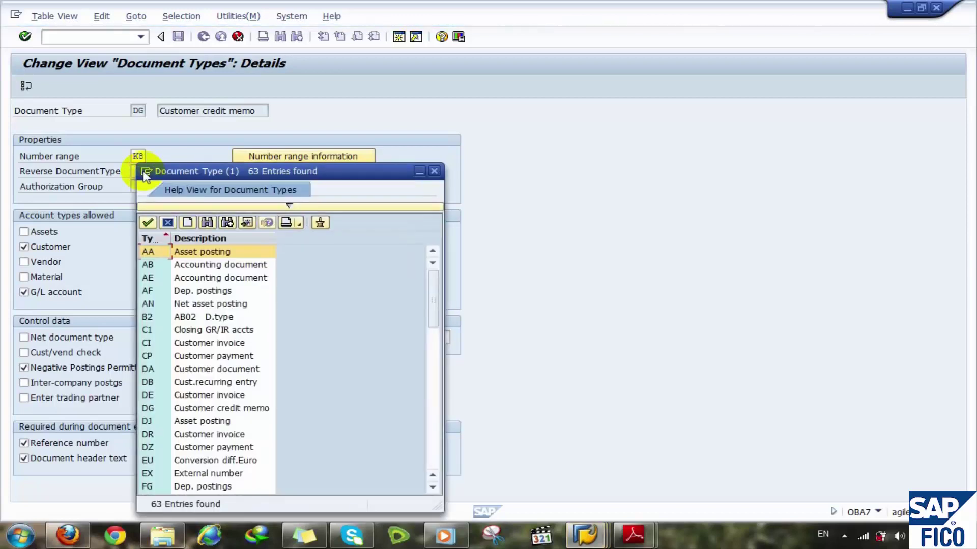
click(155, 268)
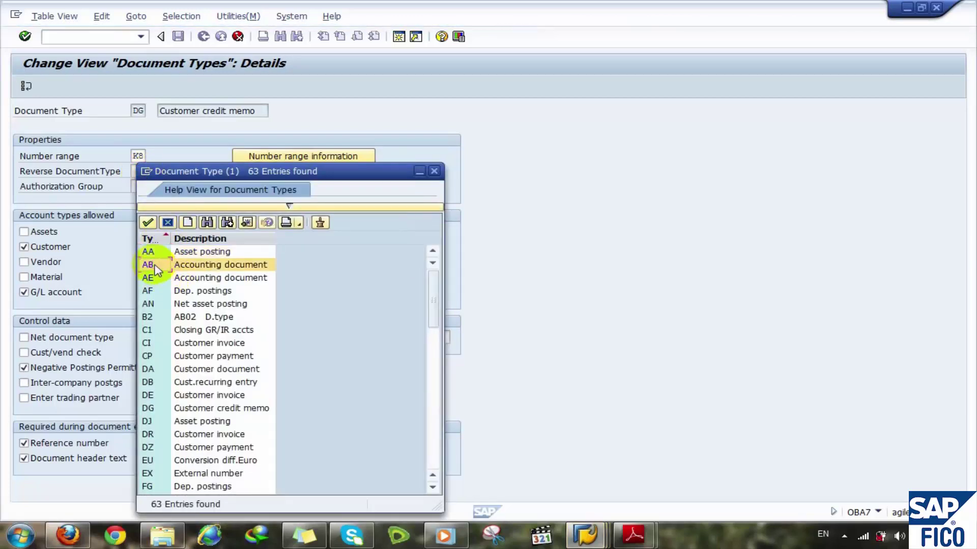
double_click(155, 268)
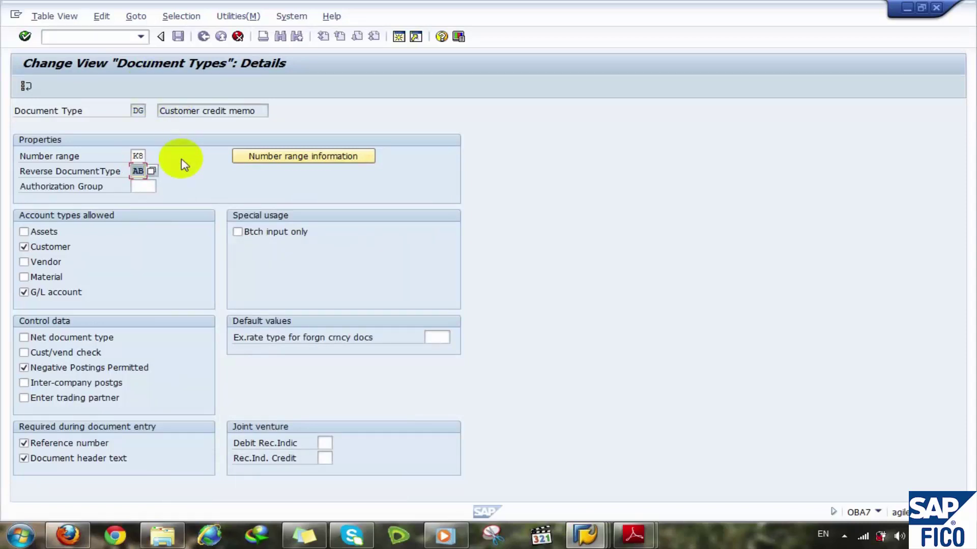
key(F3)
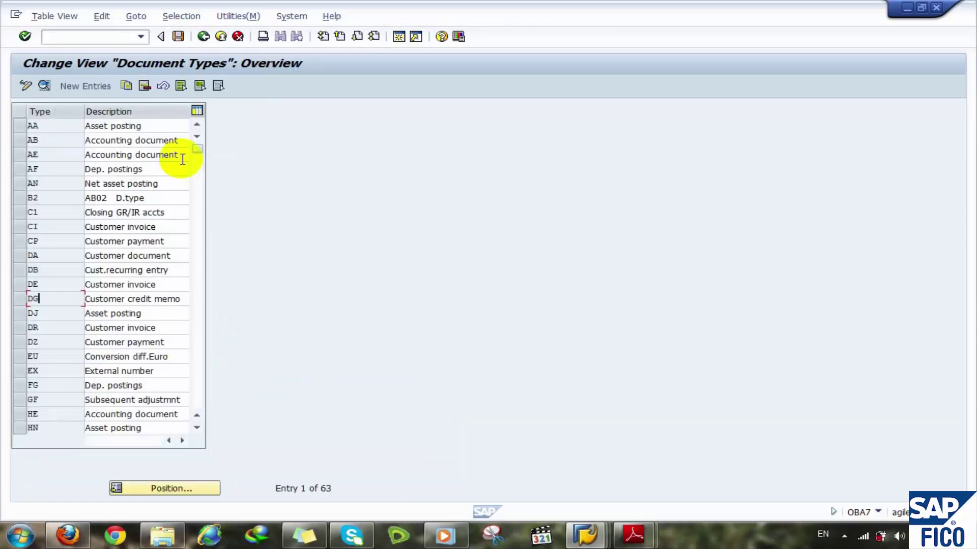
Open document type DR, Customer invoice, and assign number range K7 and reverse document type AB
click(47, 328)
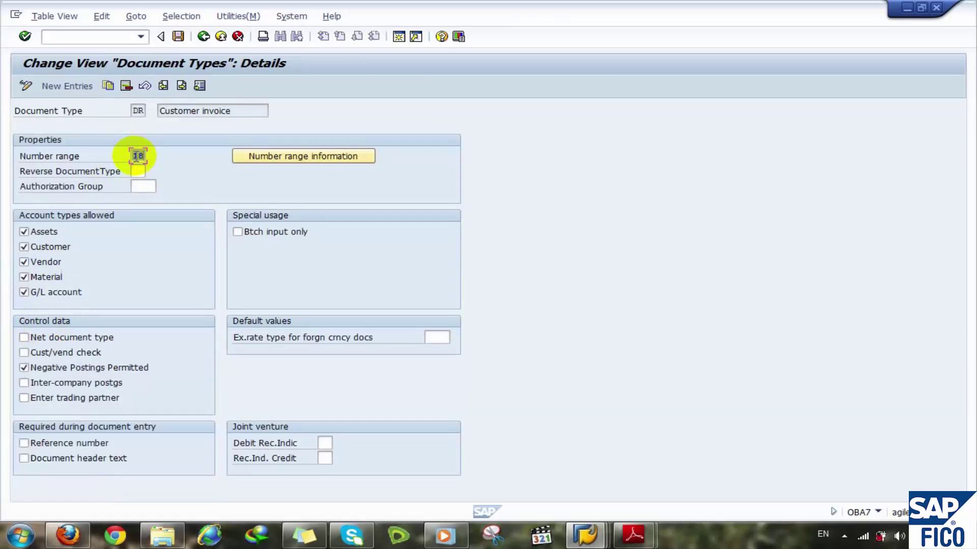
key(BackSpace)
text(K7)
click(138, 171)
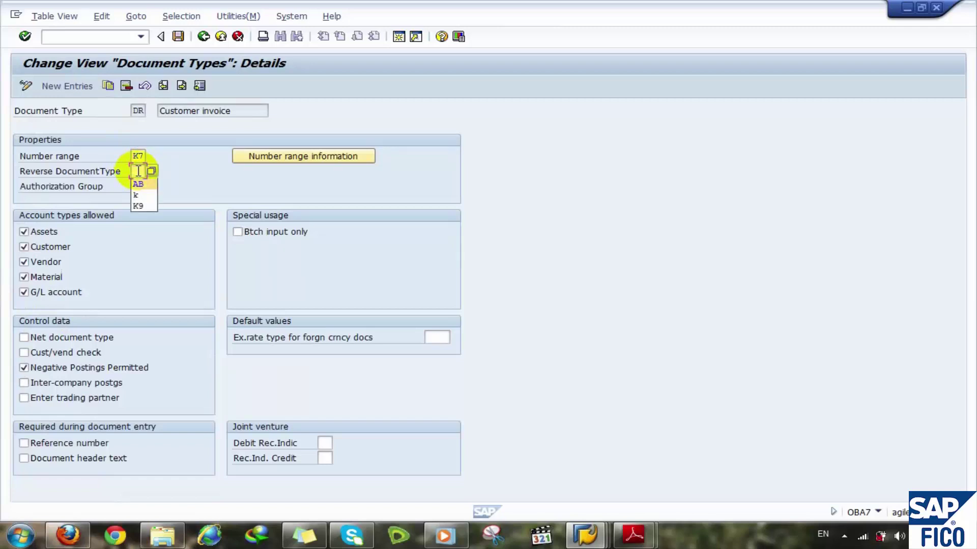
key(Return)
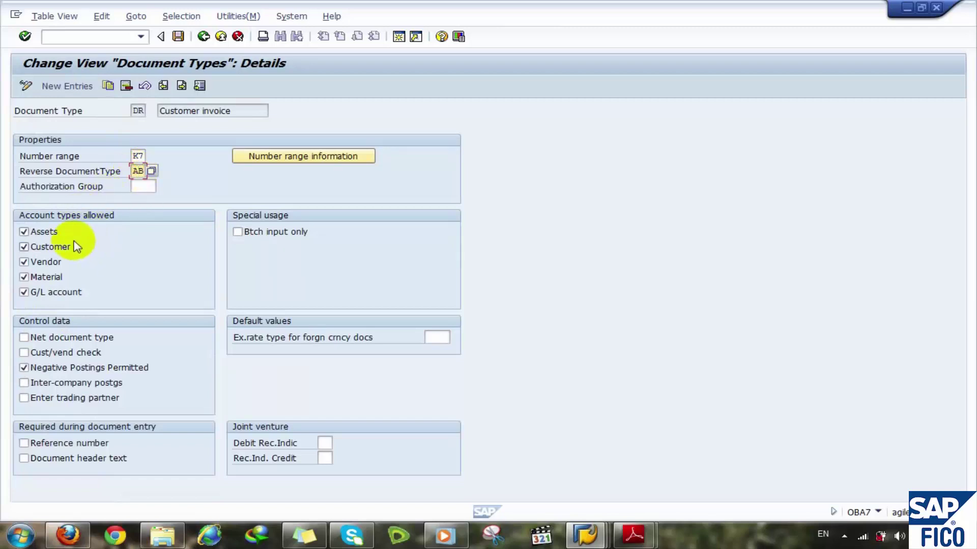
Remove Assets, Vendor and Material from the account types allowed for document type DR
click(39, 231)
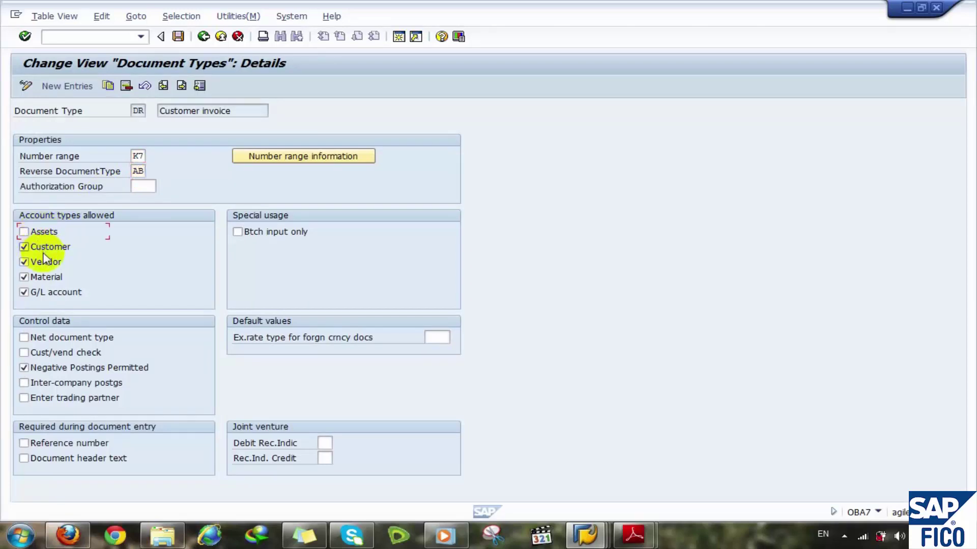
double_click(45, 261)
click(46, 262)
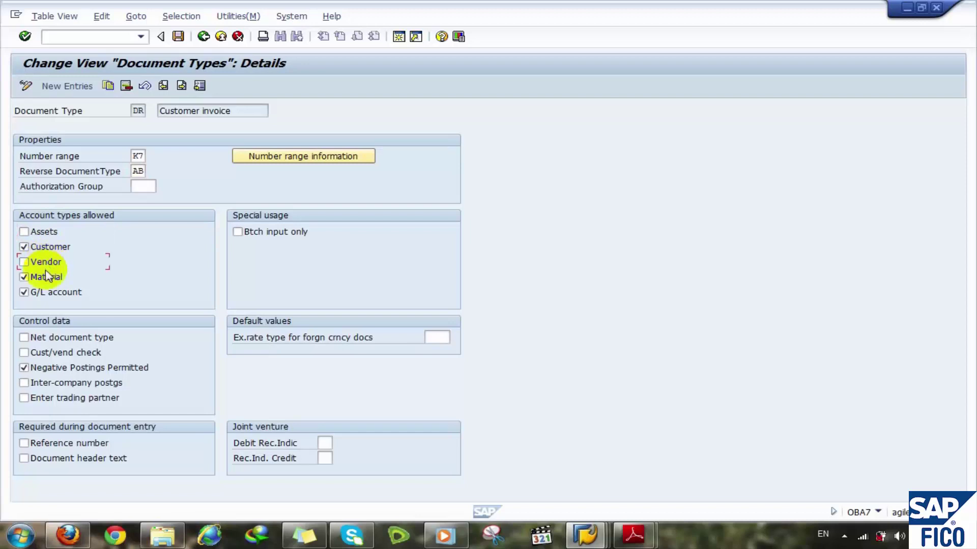
click(46, 278)
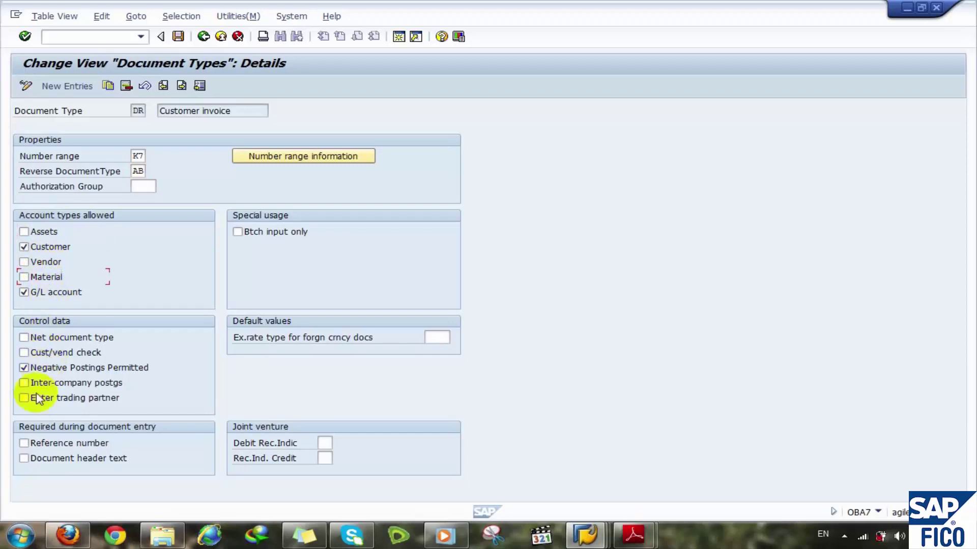
Make the reference number and document header text required for document type DR, and return to the document types overview
click(24, 444)
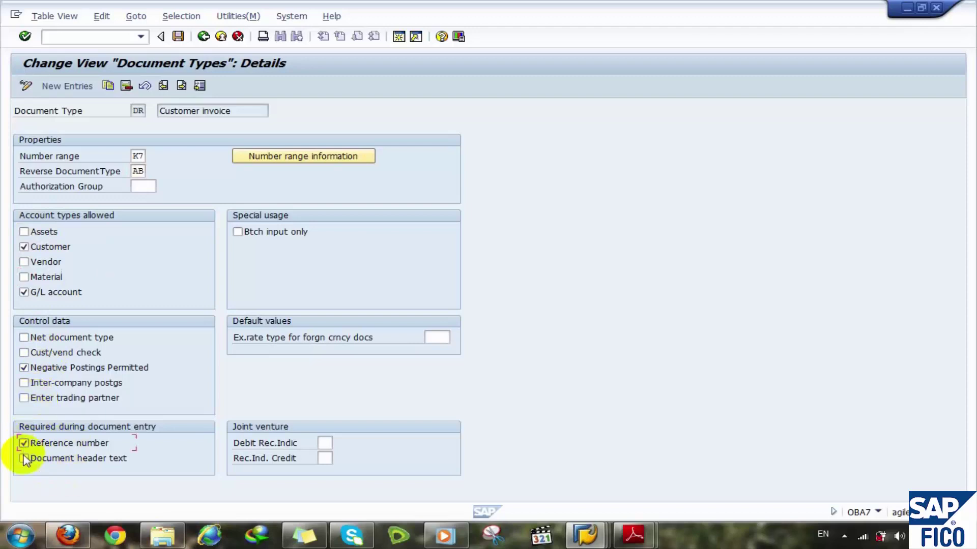
click(24, 460)
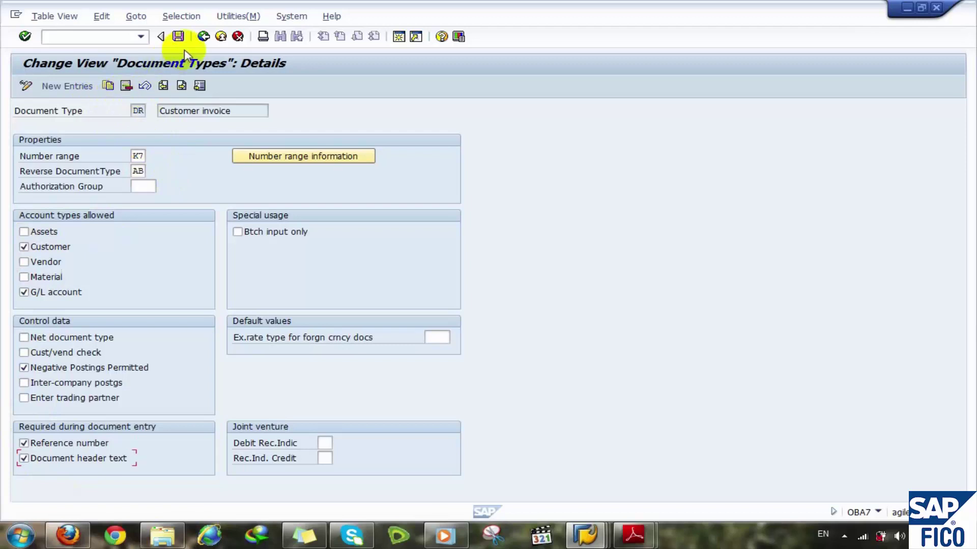
click(204, 37)
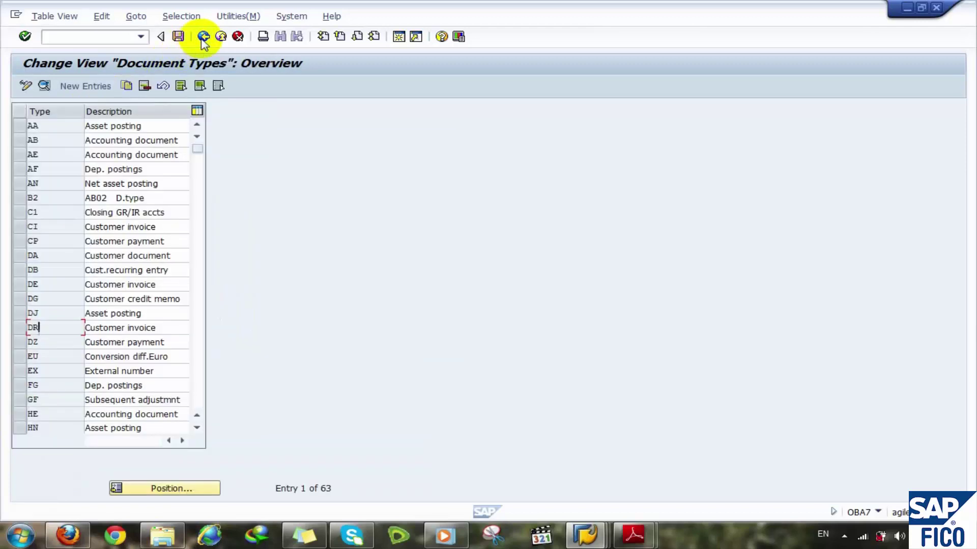
Open document type DZ, Customer payment, and assign it number range k6
double_click(42, 345)
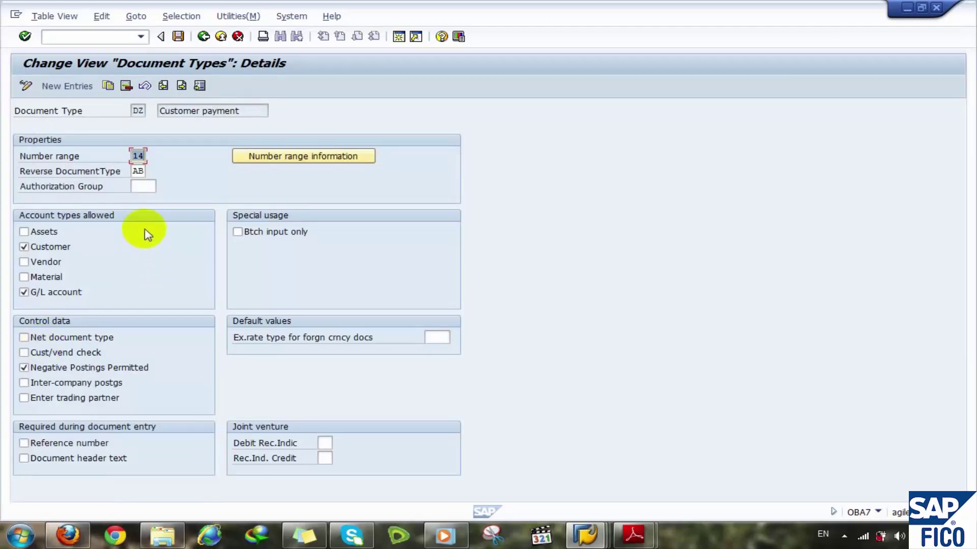
key(BackSpace)
text(k6)
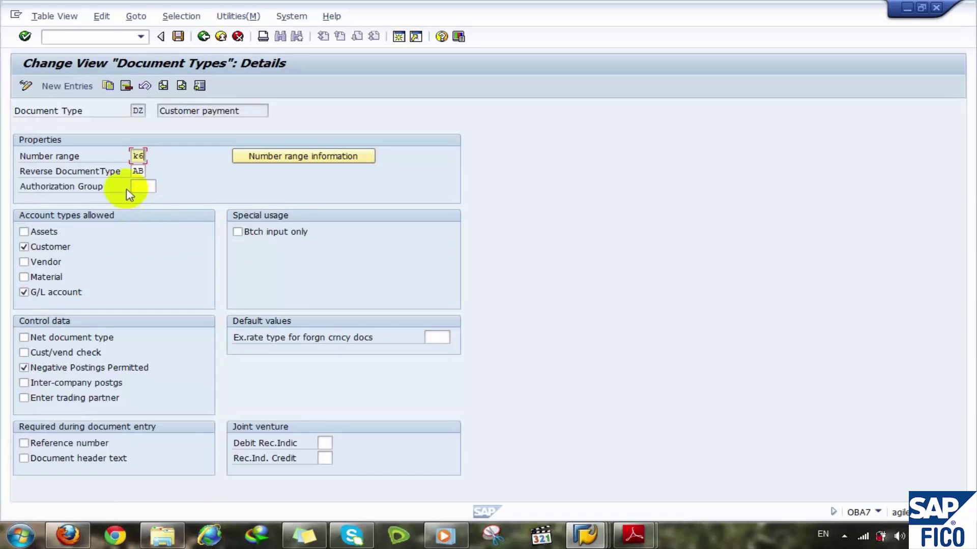
click(142, 171)
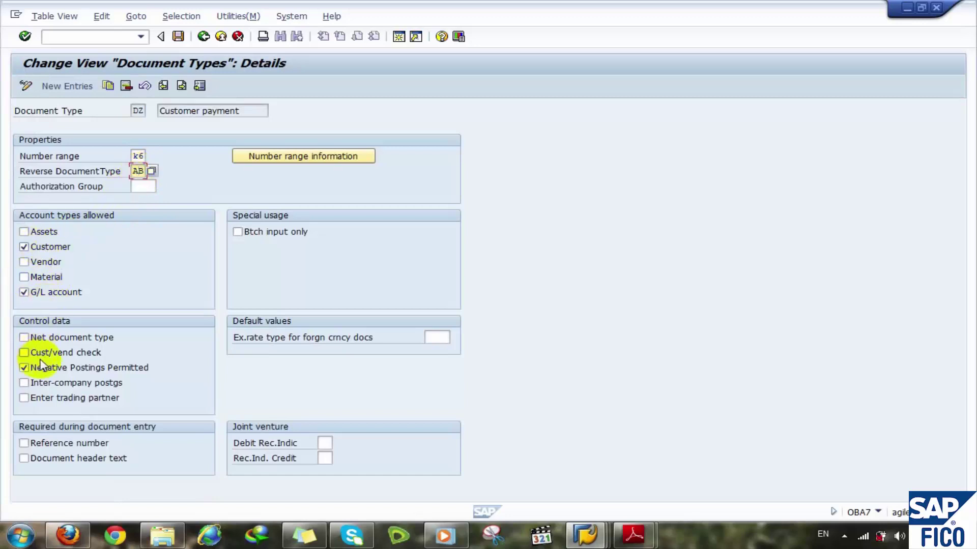
Require reference number and document header text for document type DZ, enable its customer/vendor check, and return to the overview
click(24, 443)
click(24, 459)
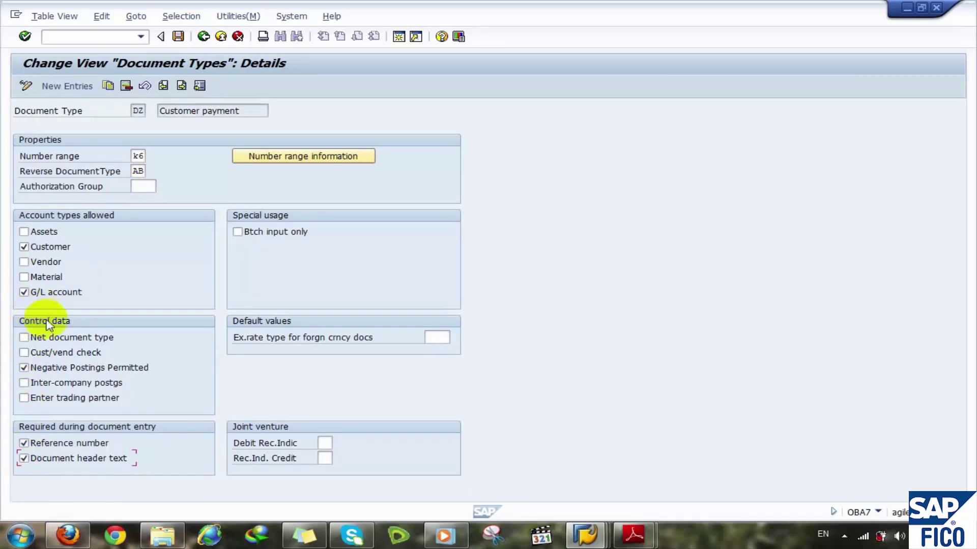
click(24, 352)
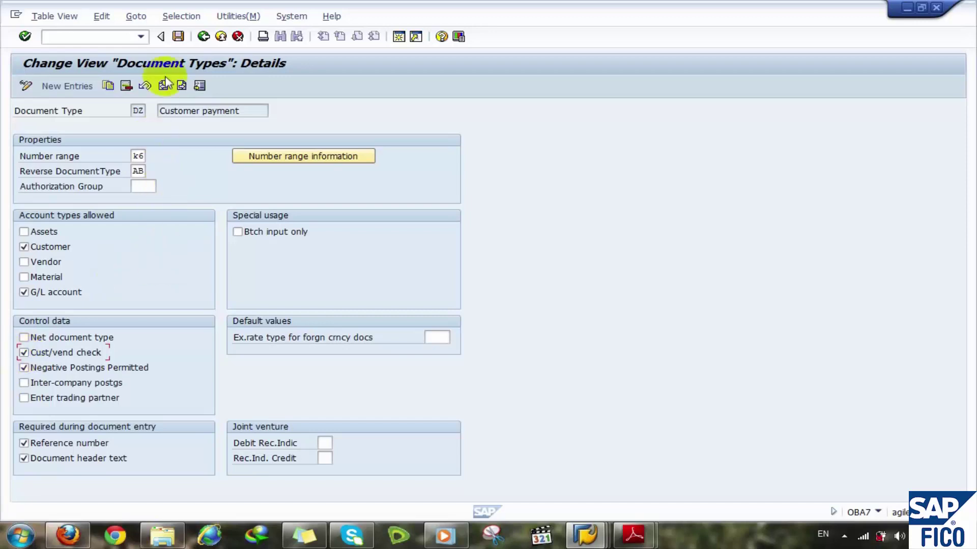
click(204, 37)
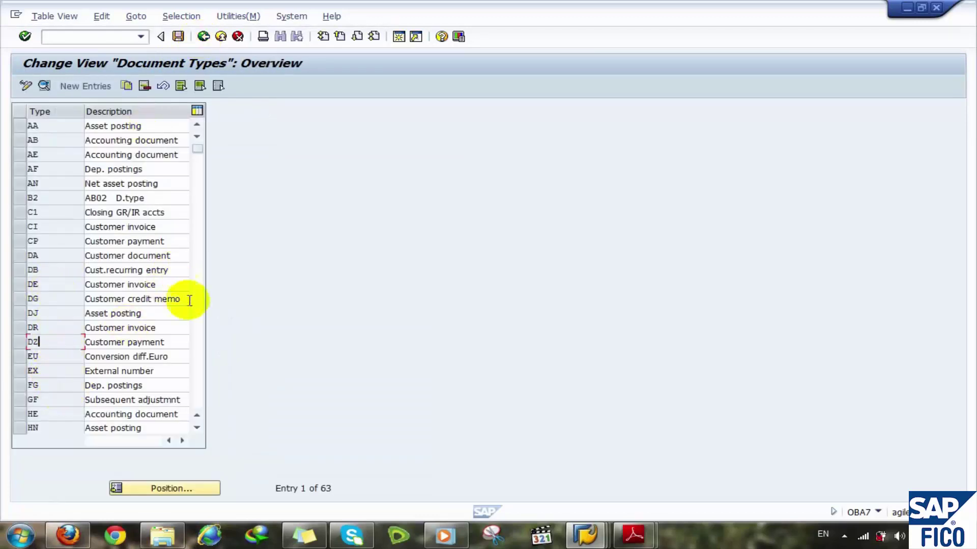
Open document type KG, Vendor credit memo, and assign it number range k5
scroll(197, 323, down, 3)
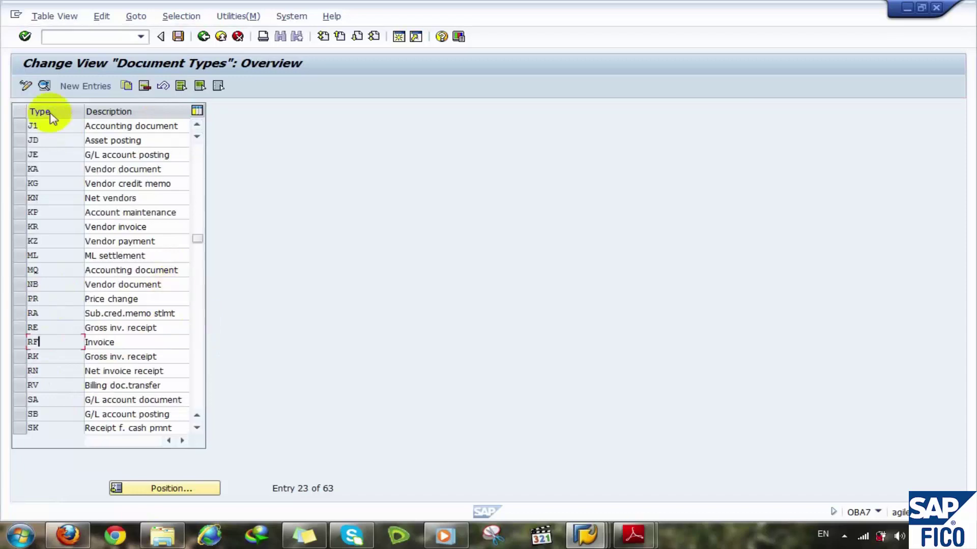
click(46, 183)
double_click(46, 183)
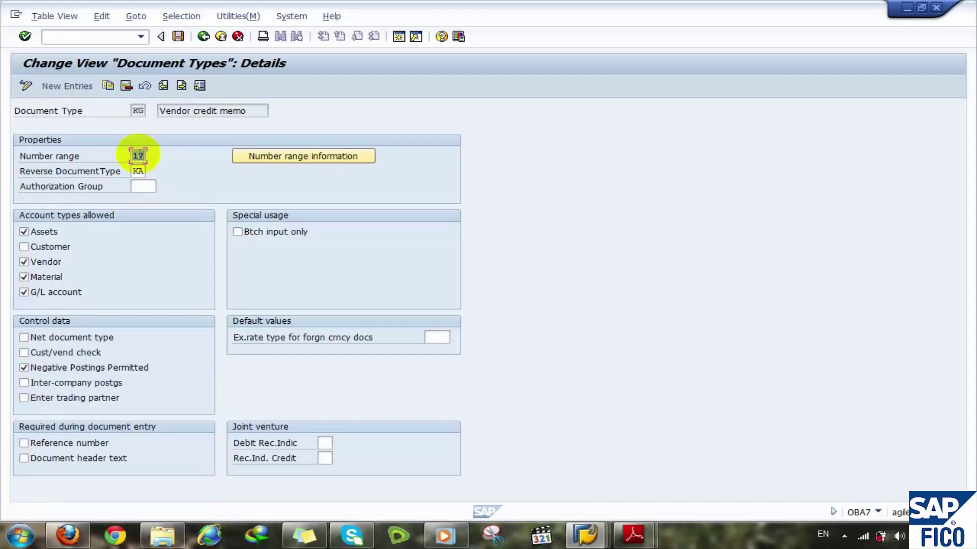
key(BackSpace)
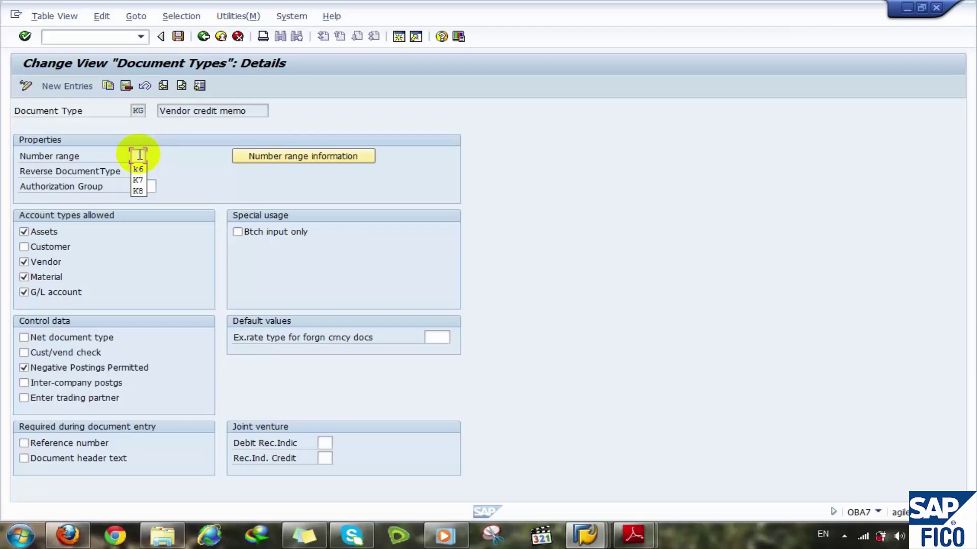
text(1)
key(BackSpace)
text(k5)
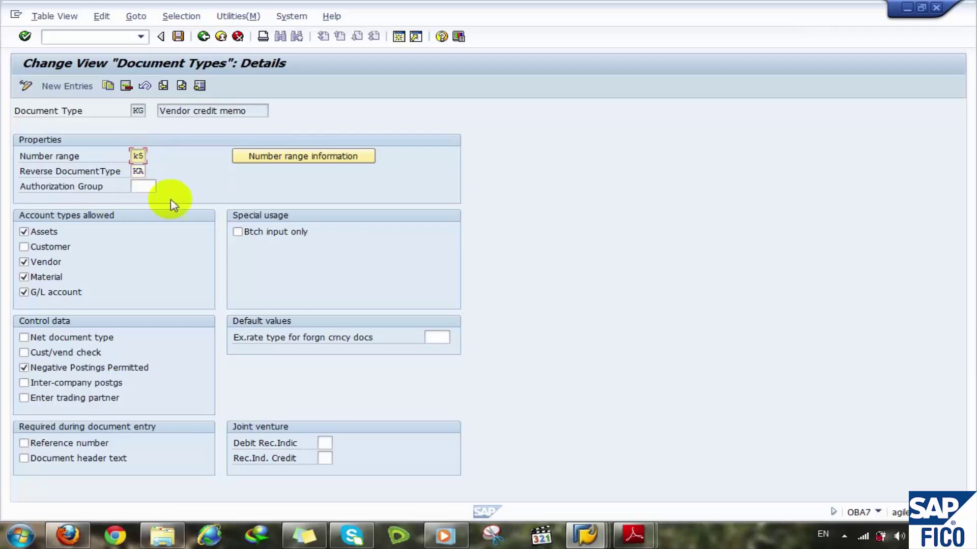
click(139, 171)
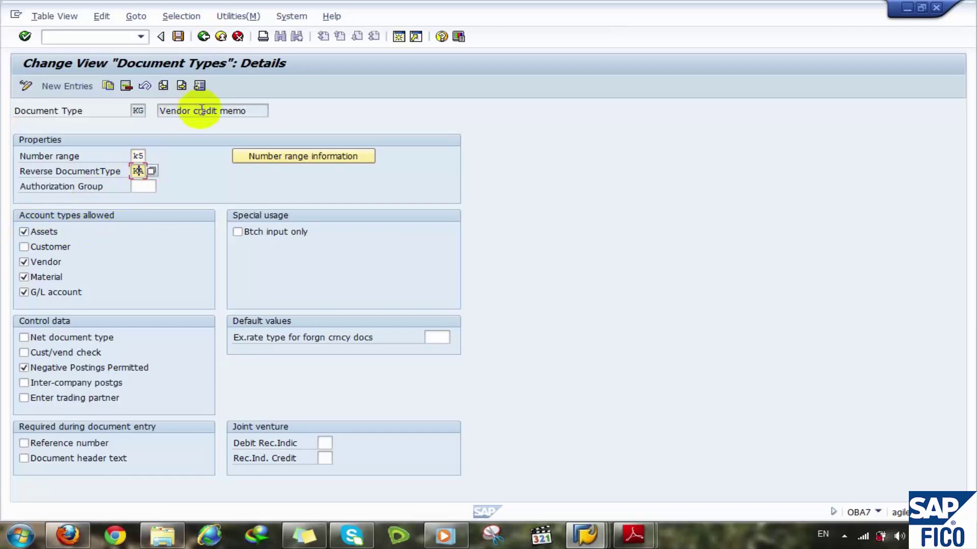
Remove Assets and Material from the account types allowed for document type KG, and enable its customer/vendor check
click(25, 233)
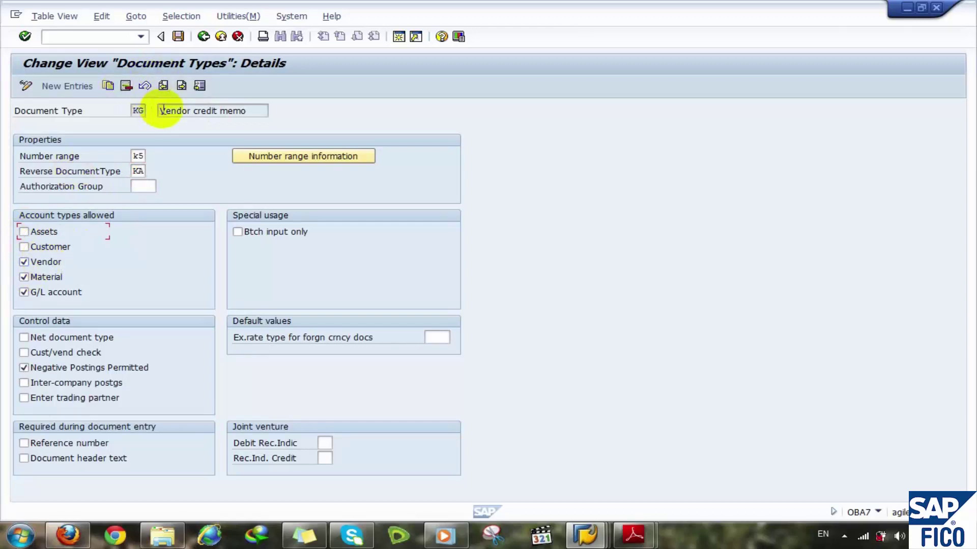
click(24, 277)
click(40, 354)
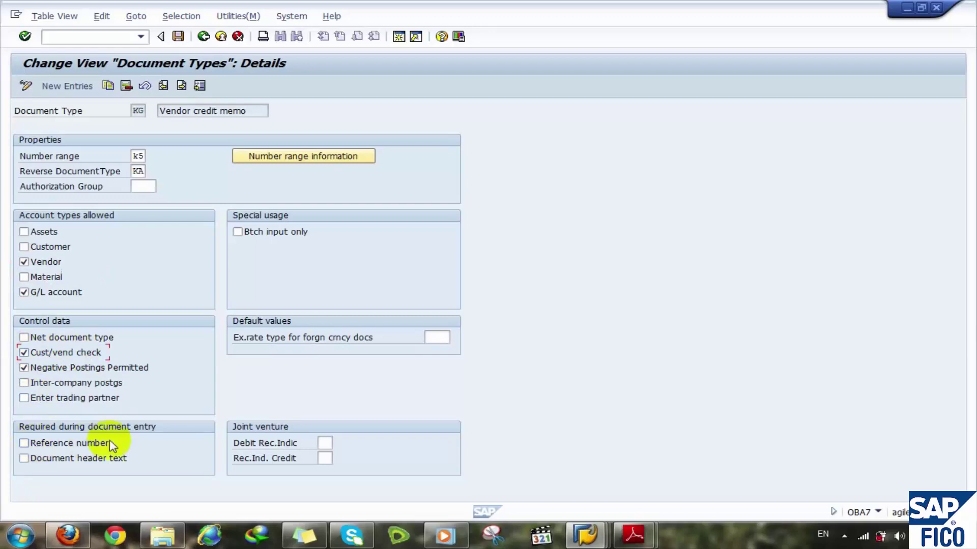
Make the reference number and document header text required for document type KG, and return to the document types overview
click(88, 446)
click(86, 462)
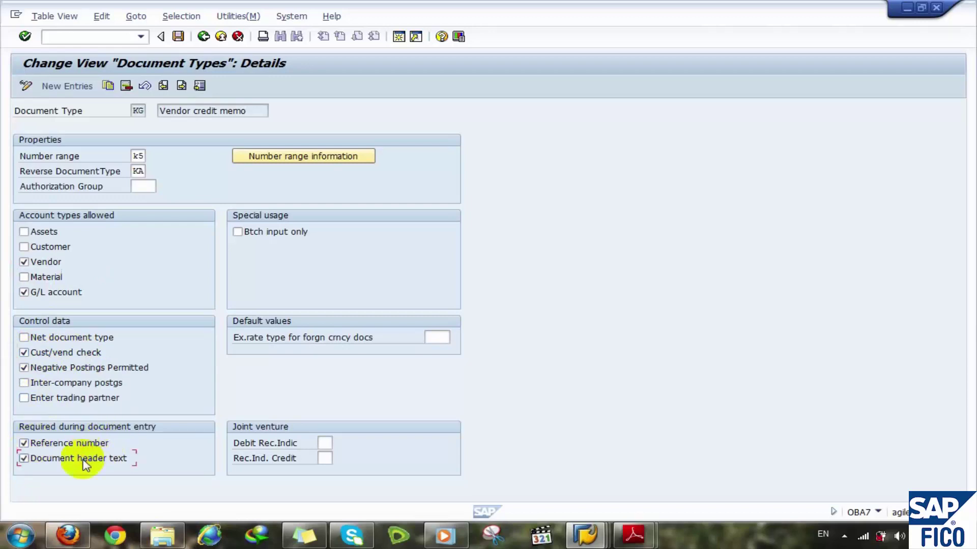
click(204, 37)
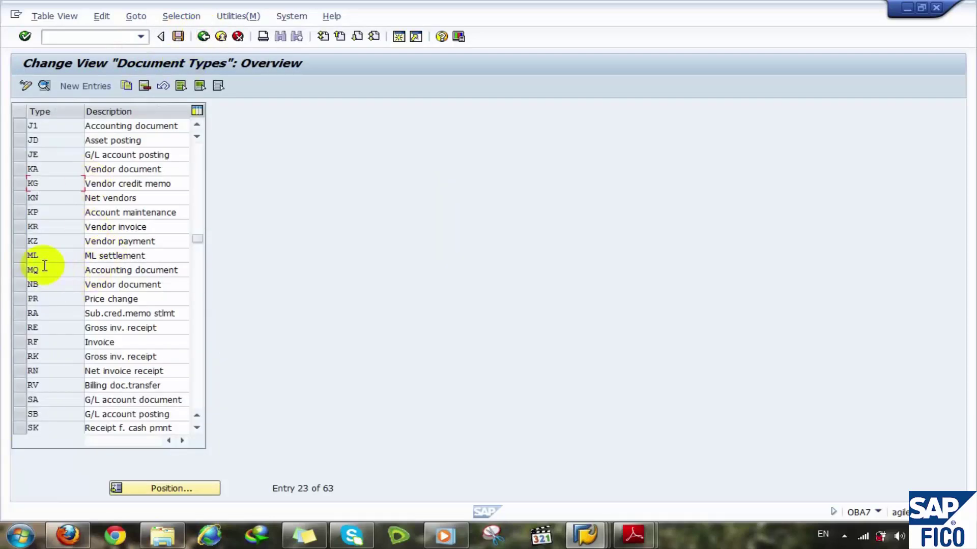
Open document type KR, Vendor invoice, and assign it number range k4
double_click(38, 224)
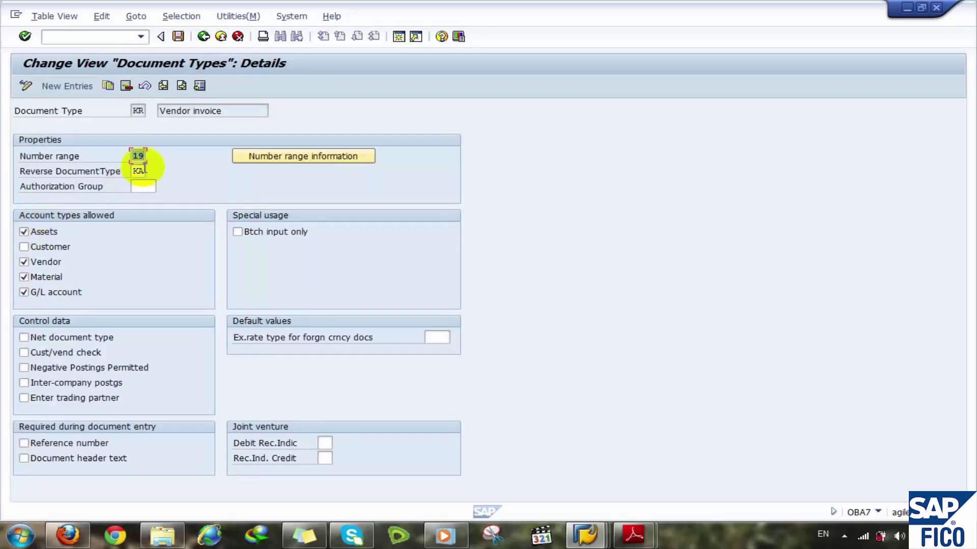
key(BackSpace)
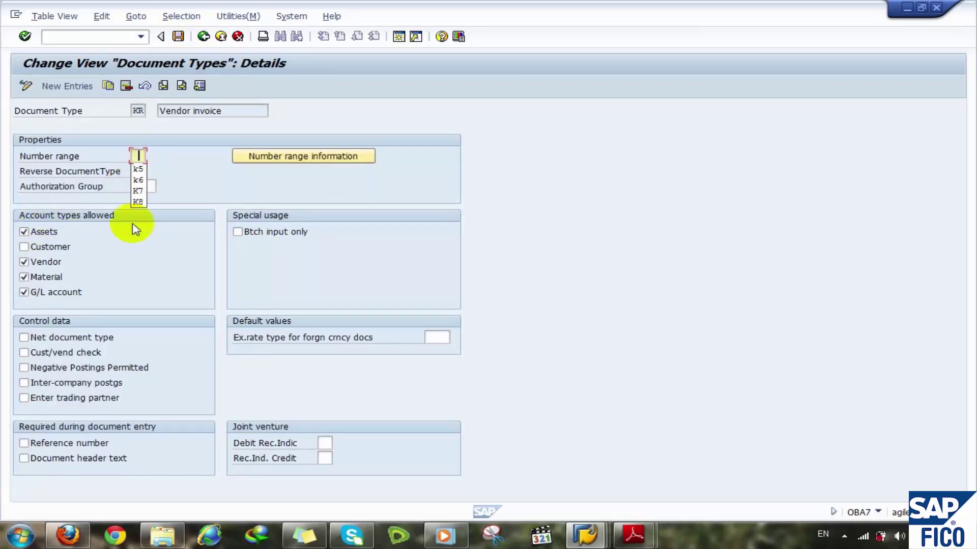
text(k4)
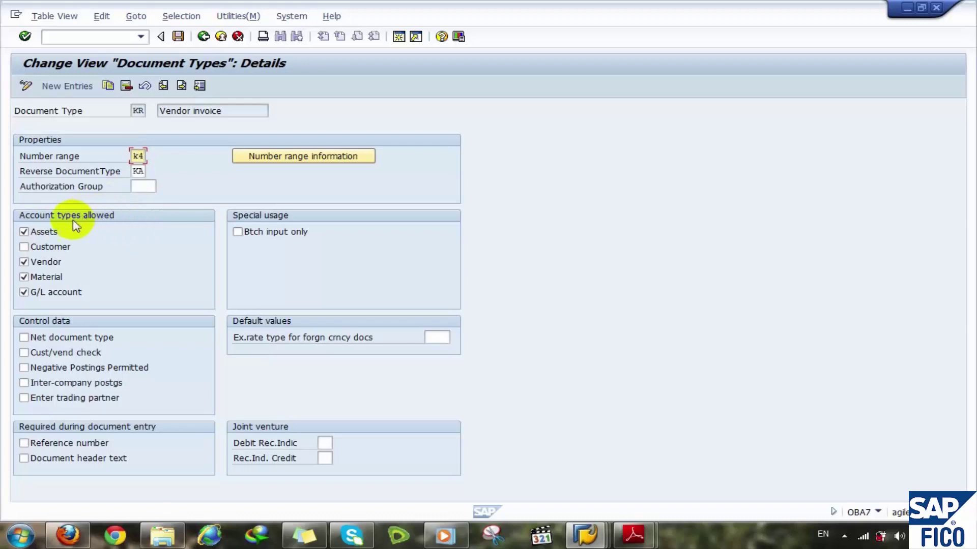
Remove Assets and Material from the account types allowed for document type KR, and permit negative postings
click(24, 233)
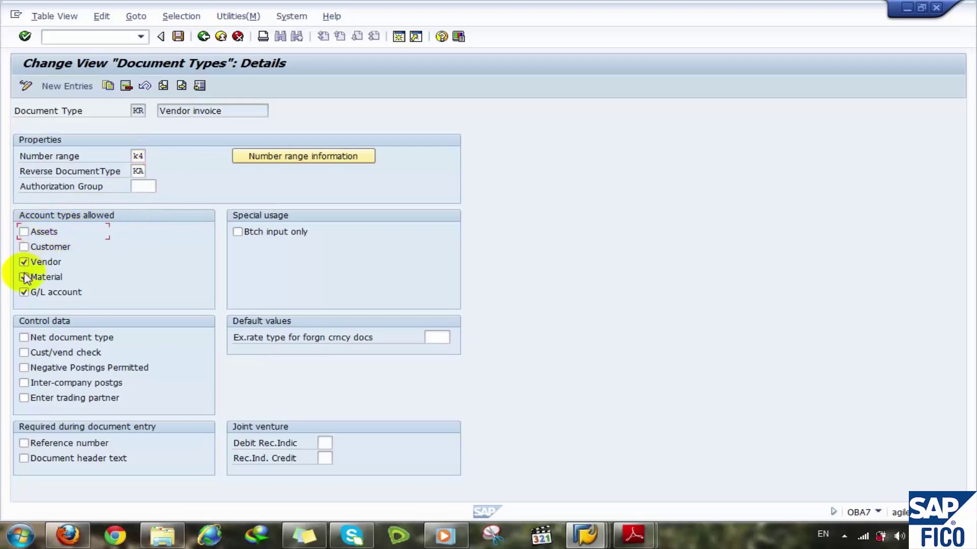
click(24, 277)
click(23, 368)
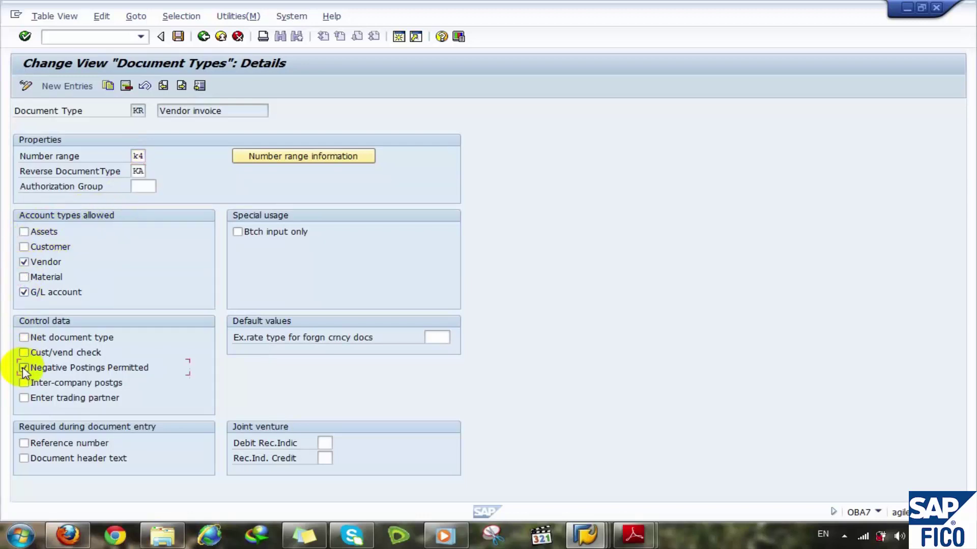
Make the reference number and document header text required for document type KR, and return to the document types overview
click(24, 443)
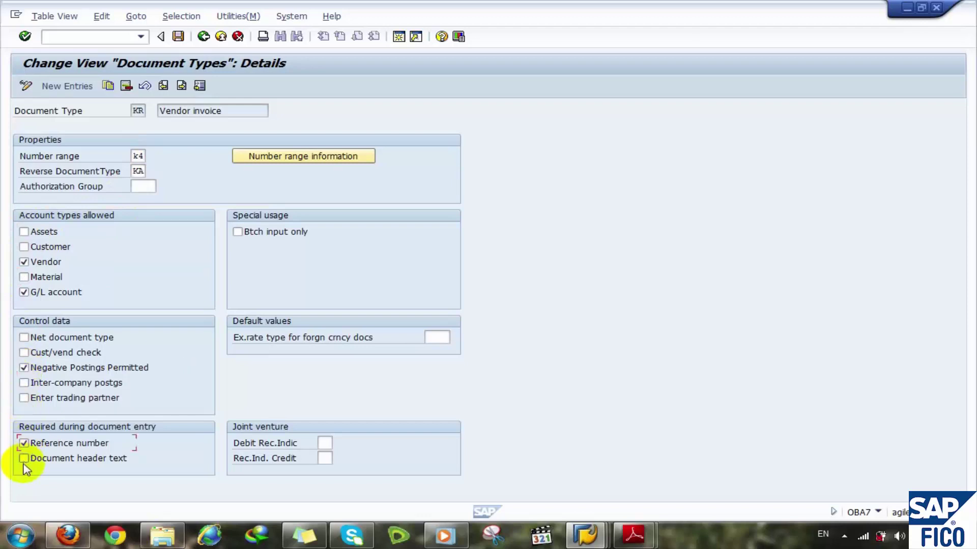
click(24, 458)
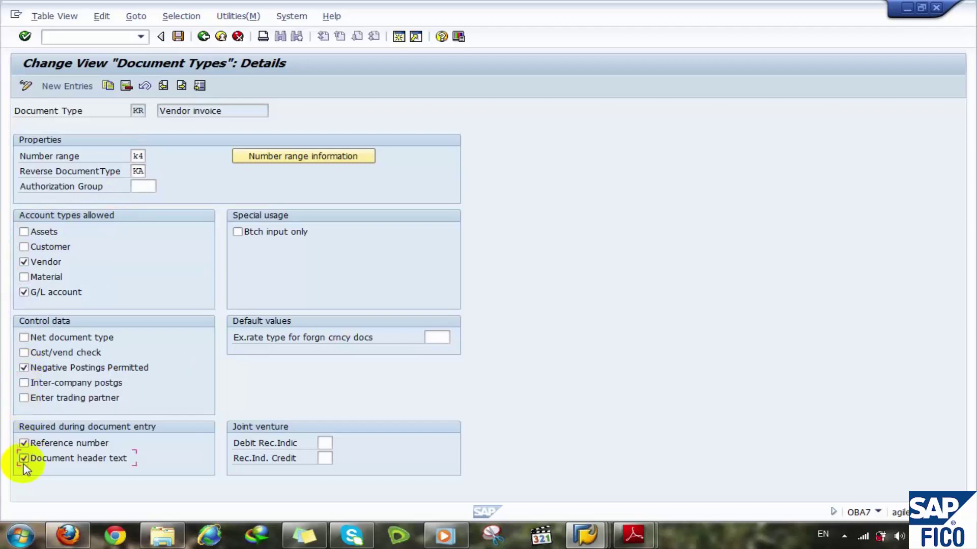
click(203, 36)
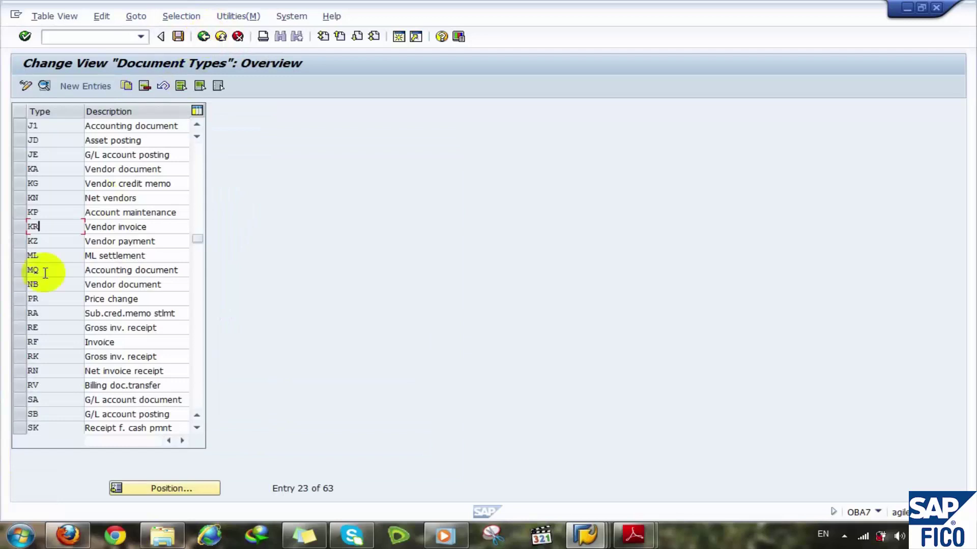
Open document type KZ, Vendor payment, disallow Assets and Material accounts, and turn off inter-company postings
click(36, 241)
double_click(36, 241)
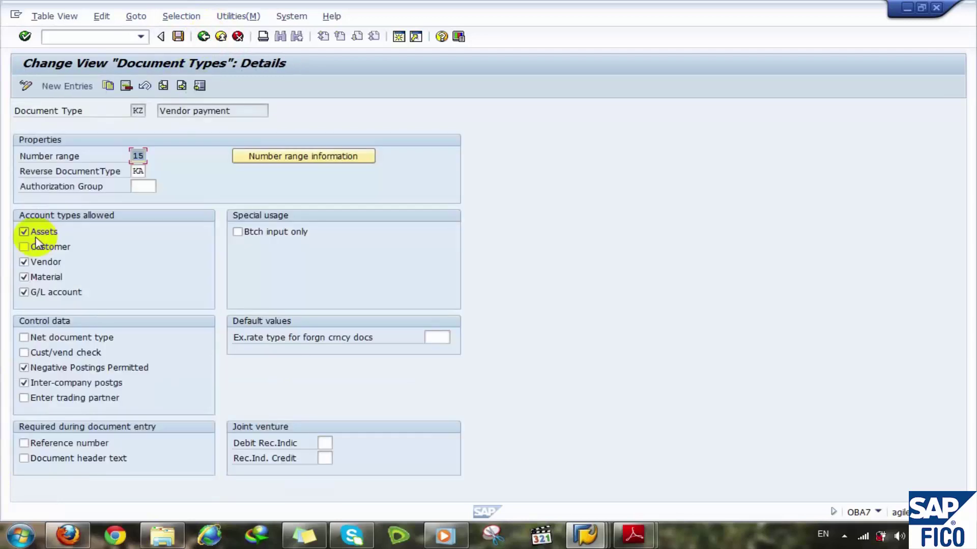
click(24, 232)
click(24, 277)
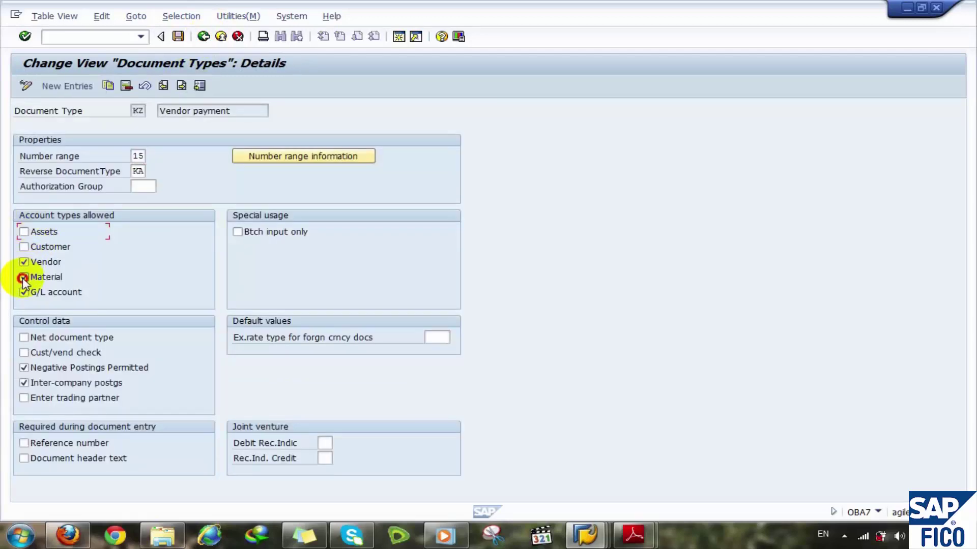
click(25, 383)
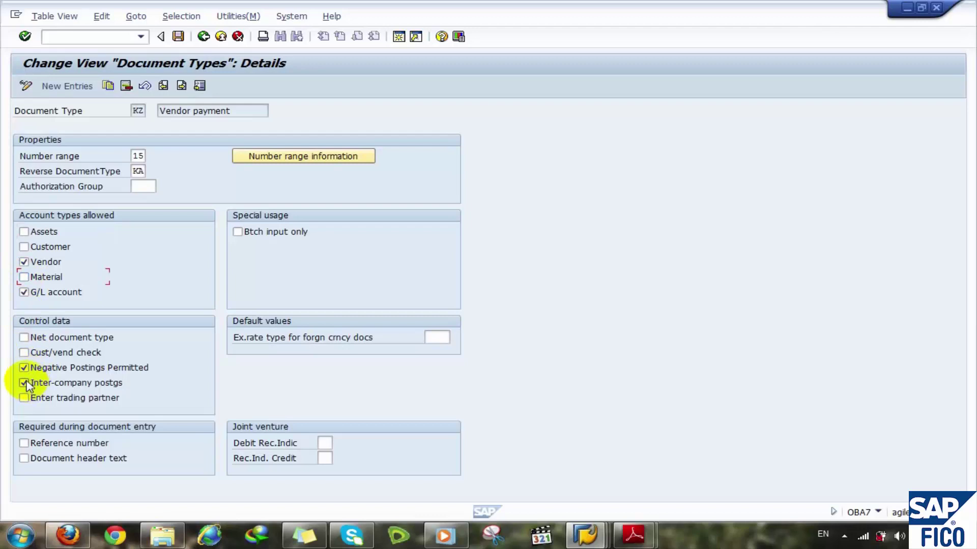
Require reference number and document header text for document type KZ, assign it number range k3, and return to the overview
click(24, 443)
click(24, 458)
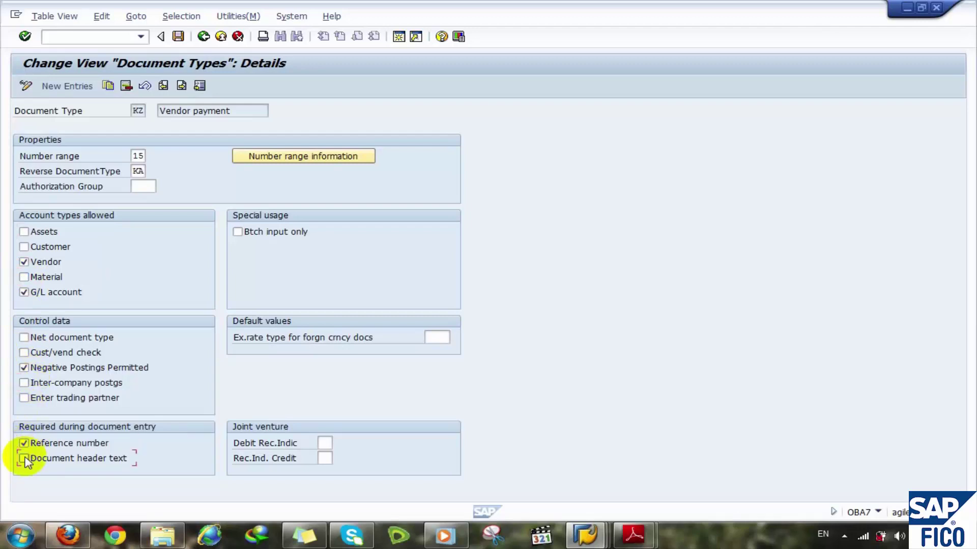
double_click(136, 156)
text(k)
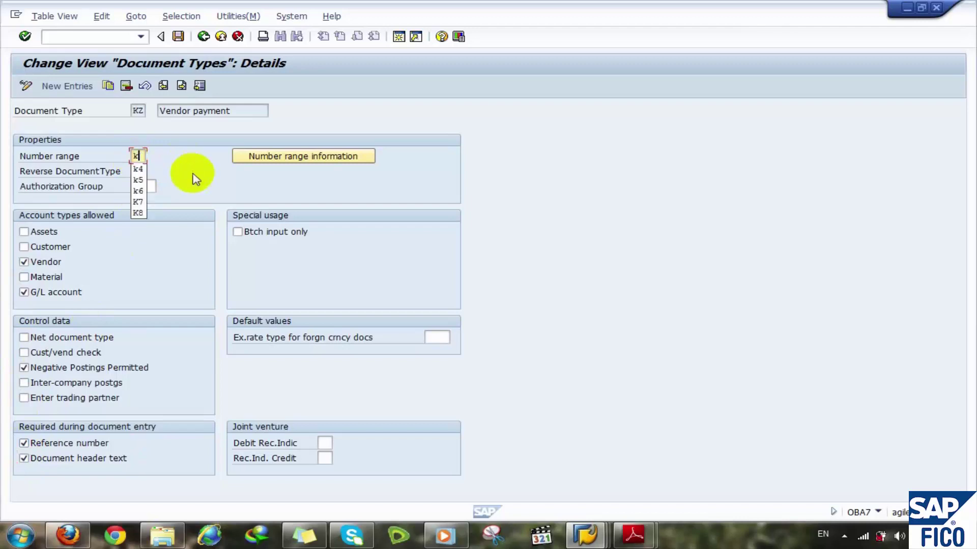
text(3)
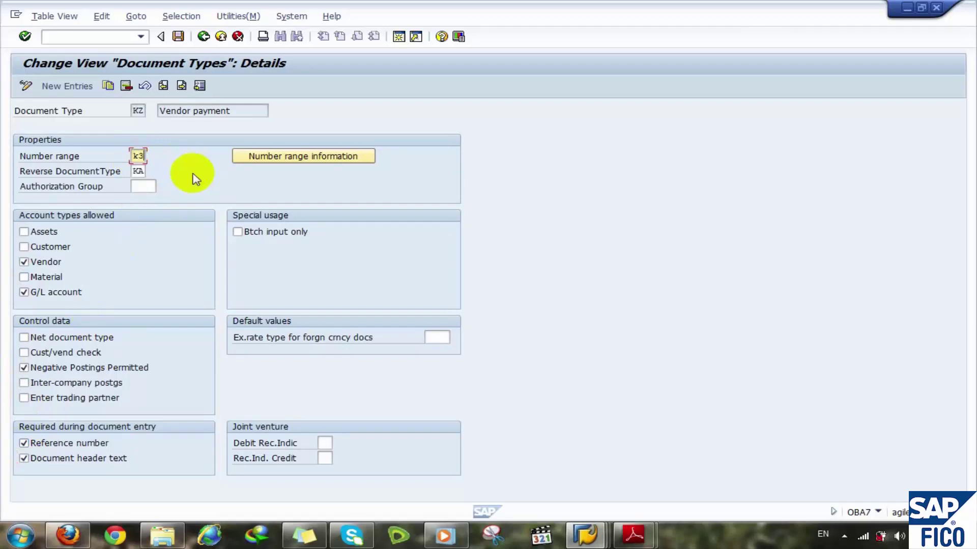
click(203, 37)
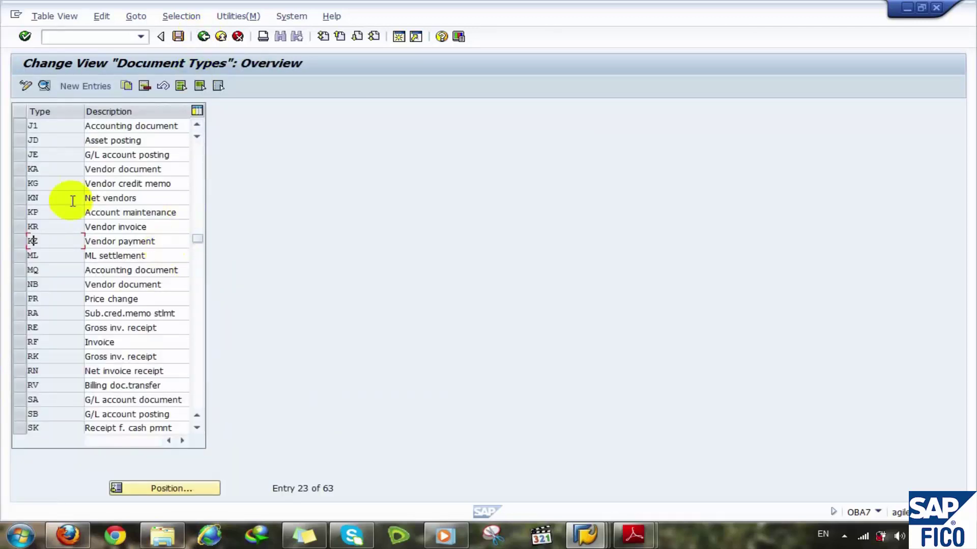
Open document type KA, Vendor document, and remove Assets and Material from its allowed account types
double_click(45, 169)
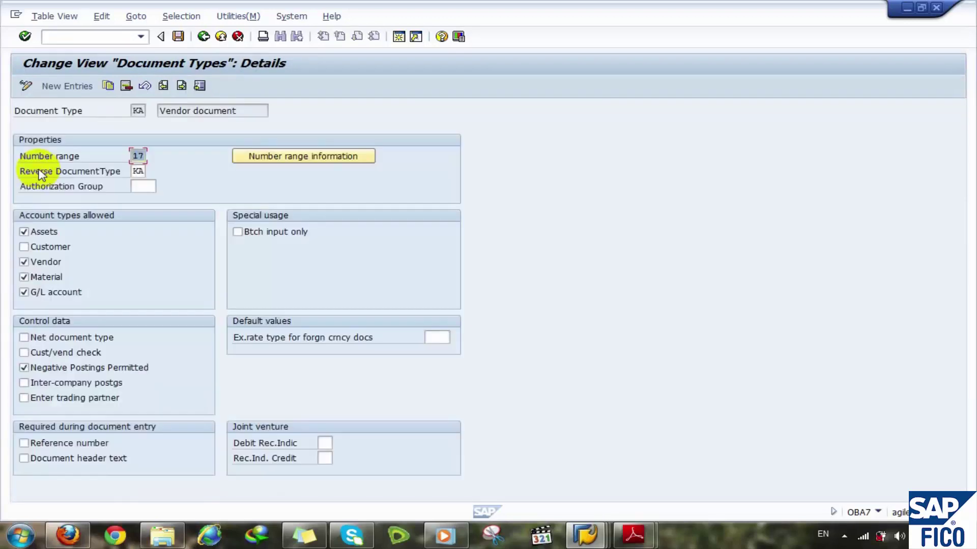
click(137, 155)
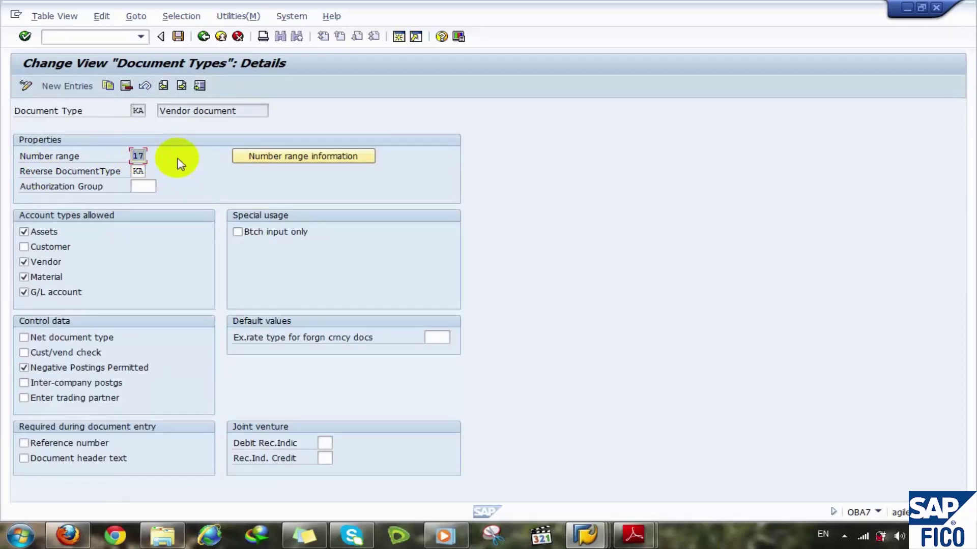
click(25, 232)
click(29, 278)
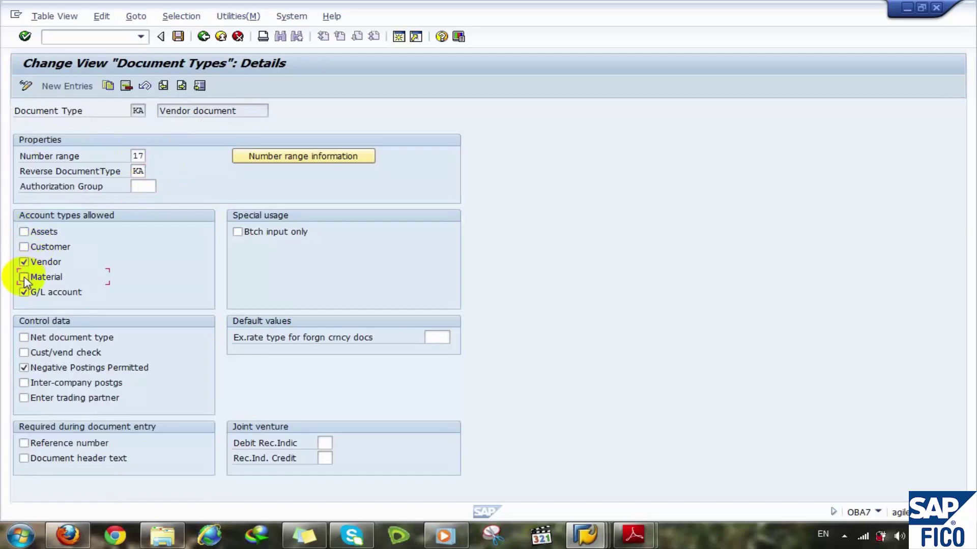
Make reference number and document header text required for document type KA, and return to the document types overview
click(24, 444)
click(24, 458)
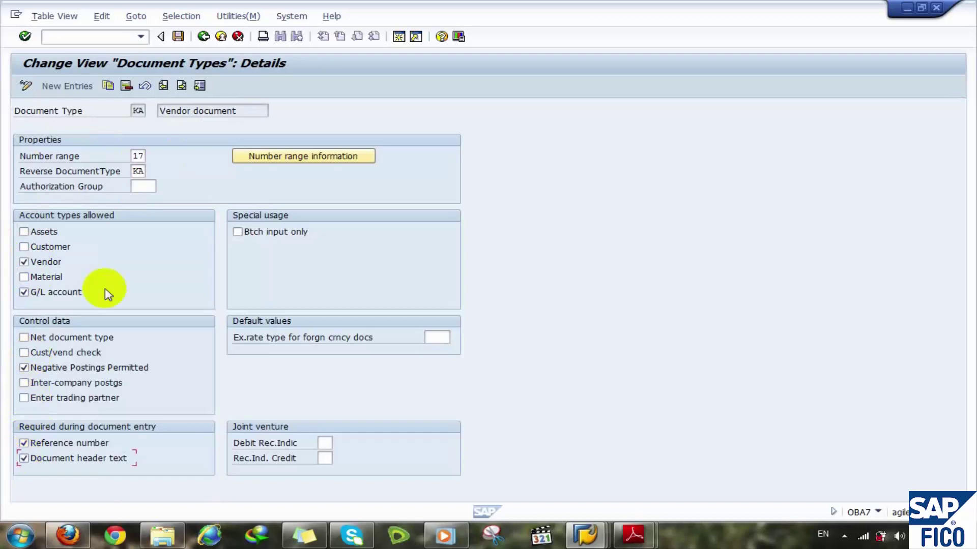
click(203, 36)
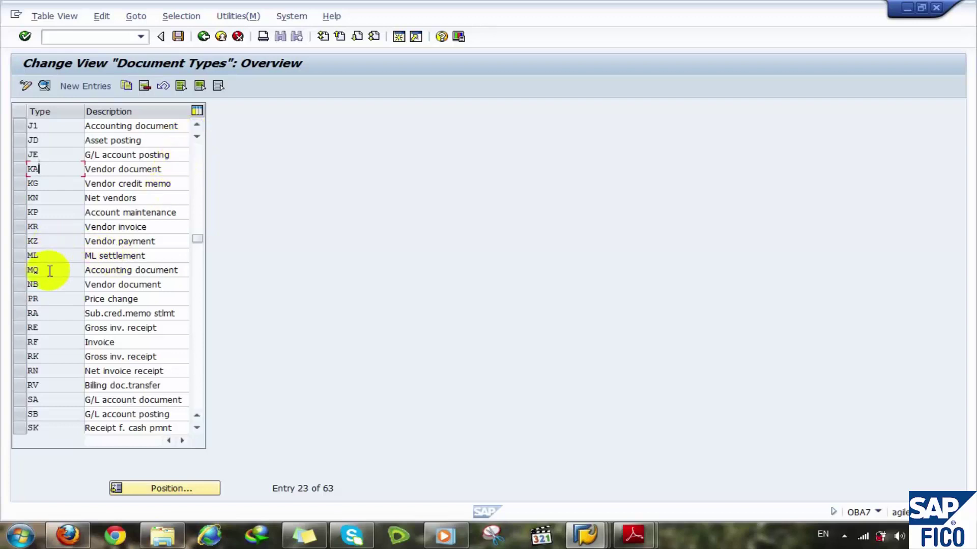
Open document type SA, G/L account document, and disallow Assets, Customer, Vendor and Material accounts
click(45, 399)
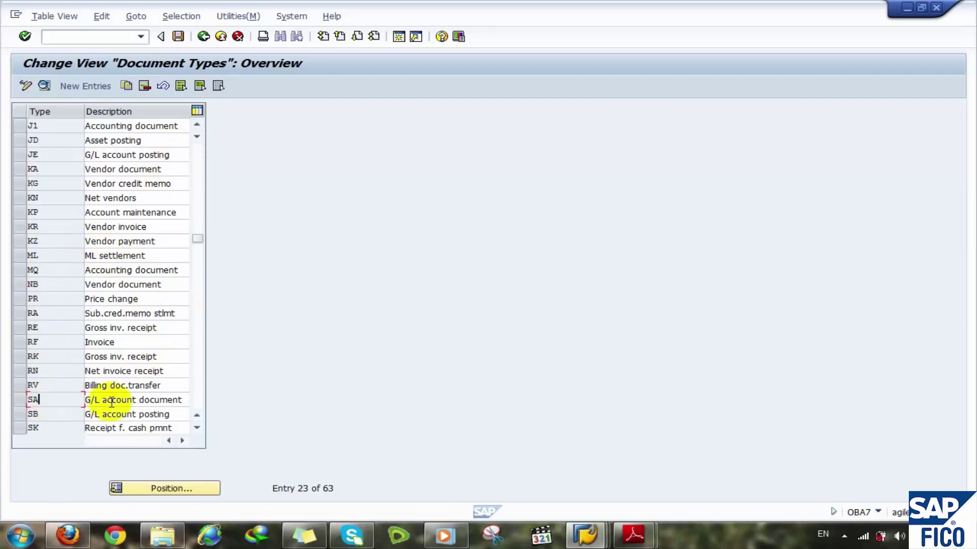
drag(157, 400, 84, 400)
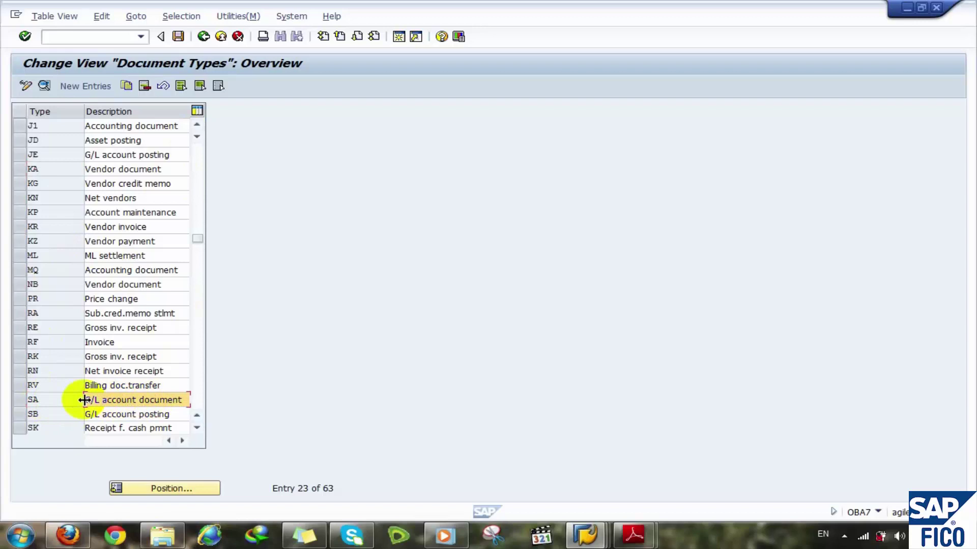
click(49, 401)
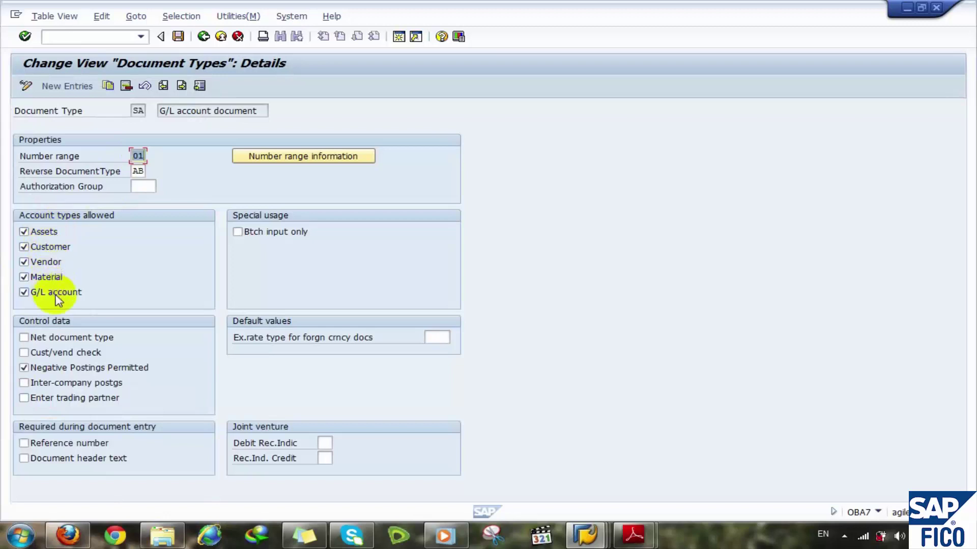
click(24, 232)
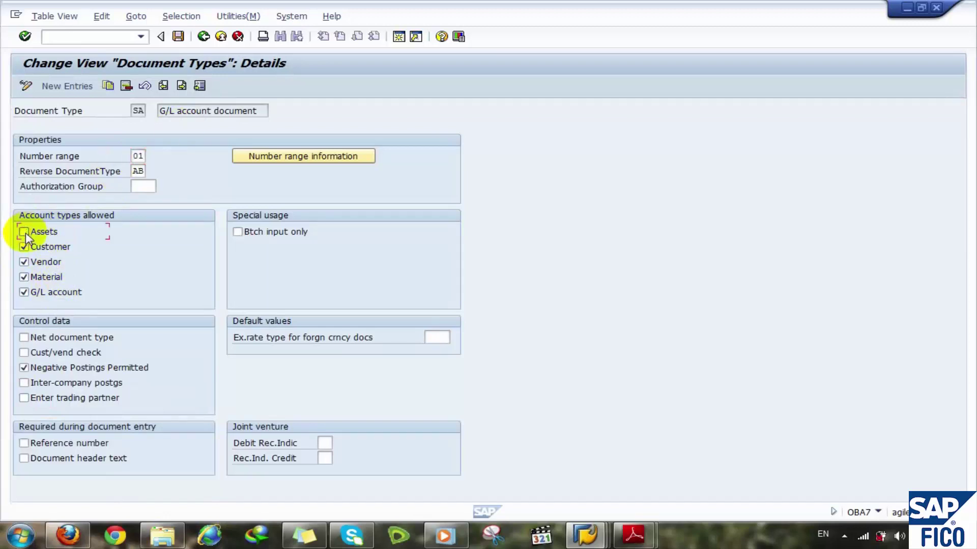
click(24, 247)
click(24, 262)
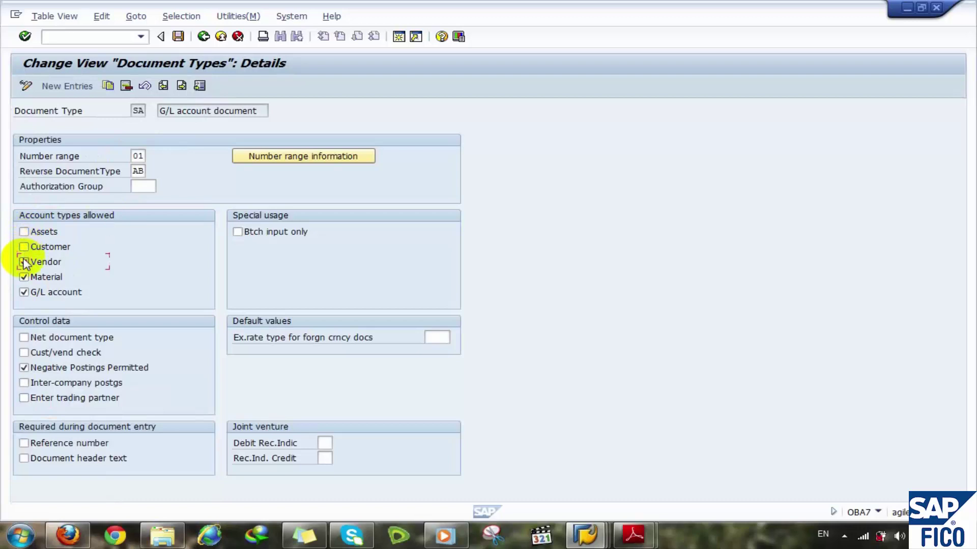
click(24, 277)
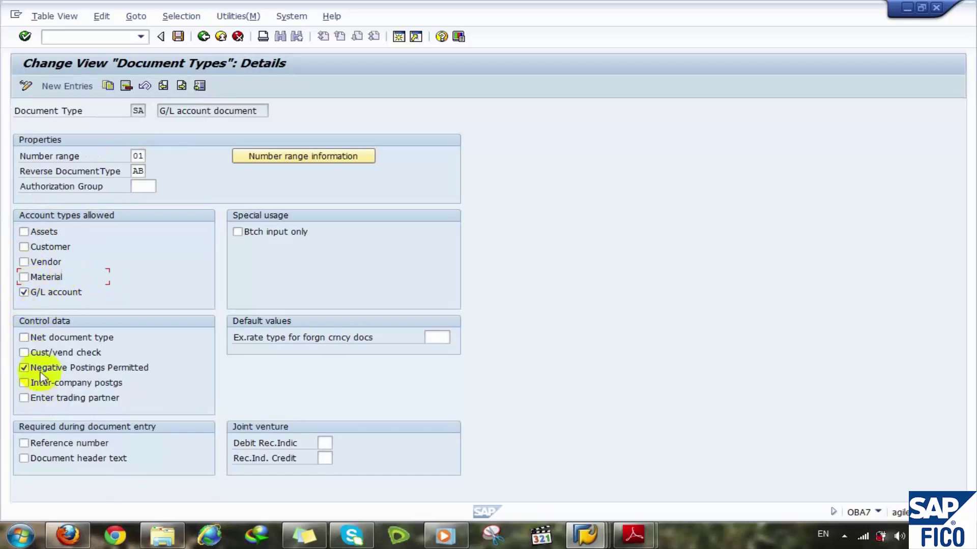
Require document header text and reference number for document type SA, assign it number range K1, and return to the overview
click(24, 458)
click(24, 443)
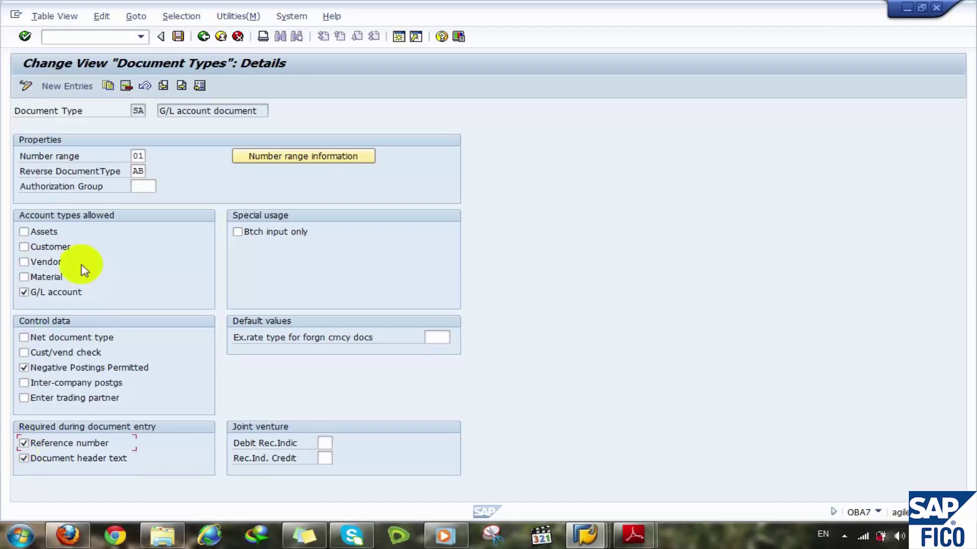
click(135, 155)
drag(182, 162, 188, 169)
text(K)
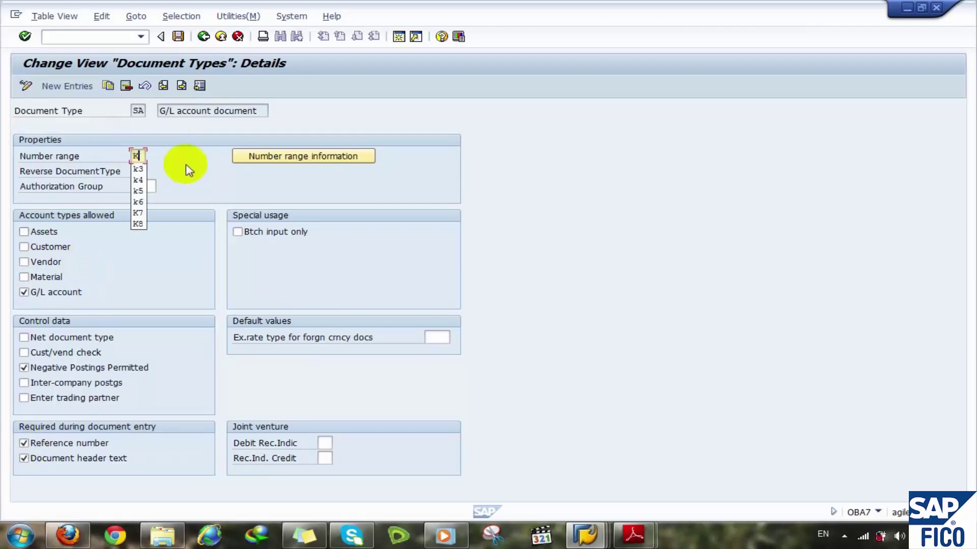
text(1)
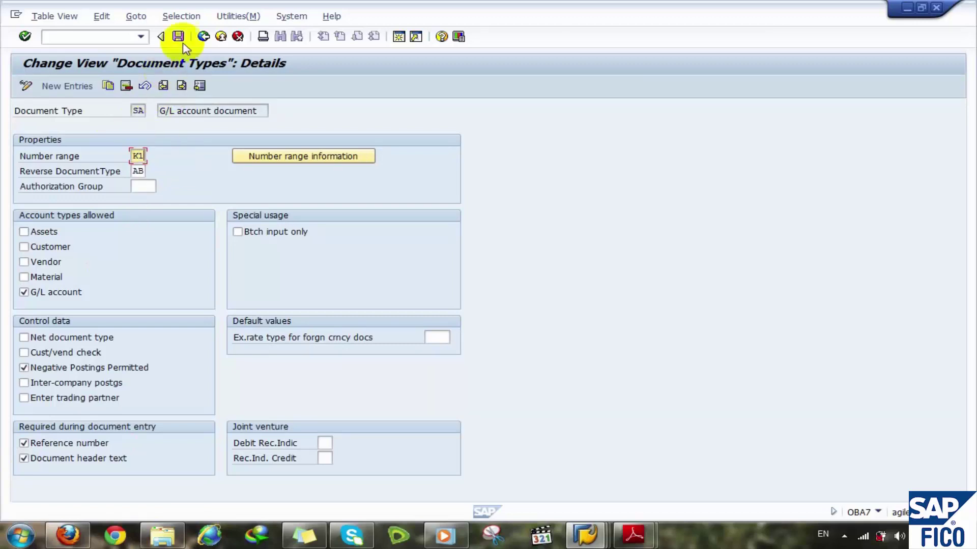
click(203, 36)
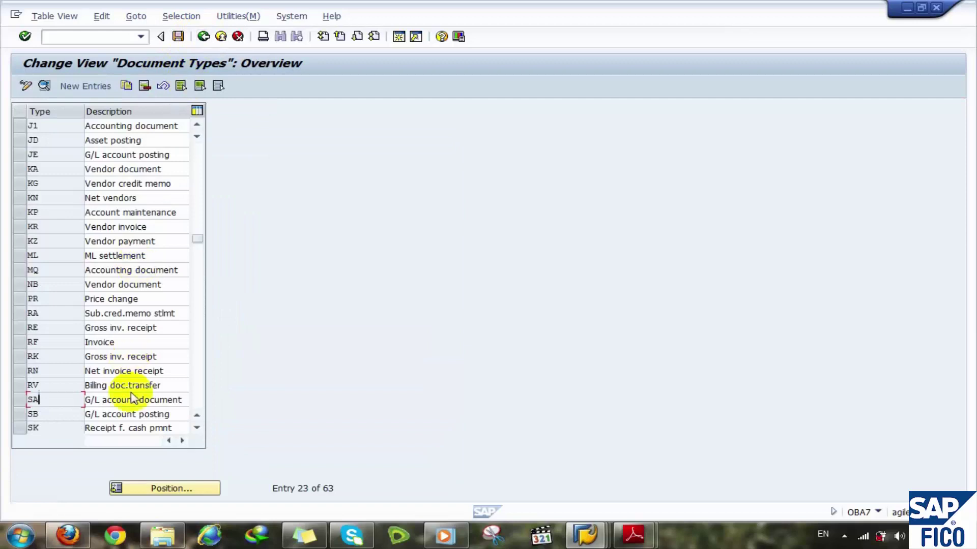
click(198, 379)
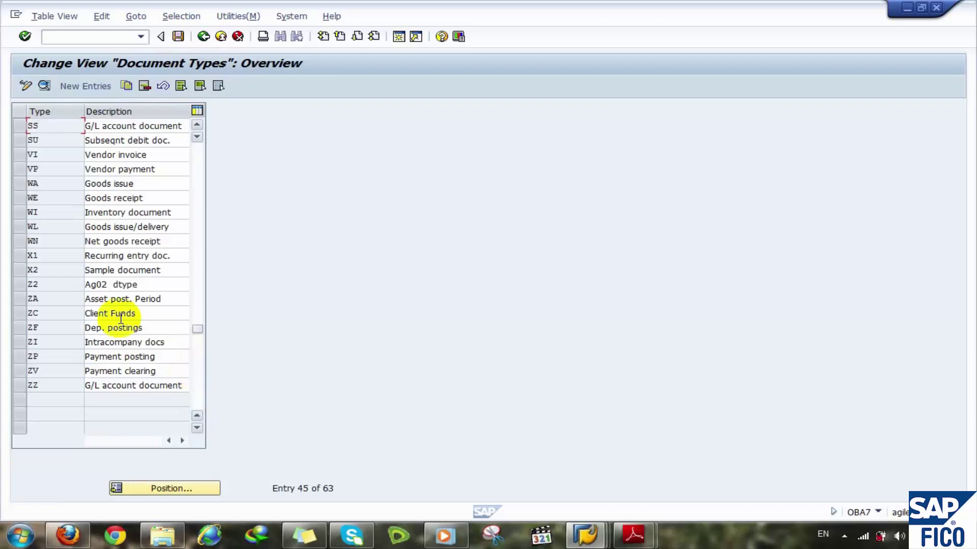
click(85, 87)
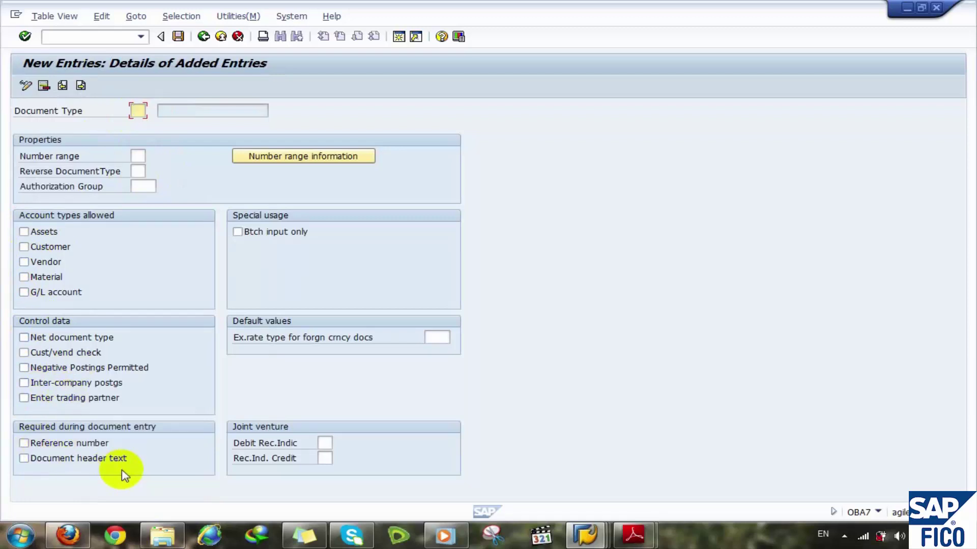
click(204, 36)
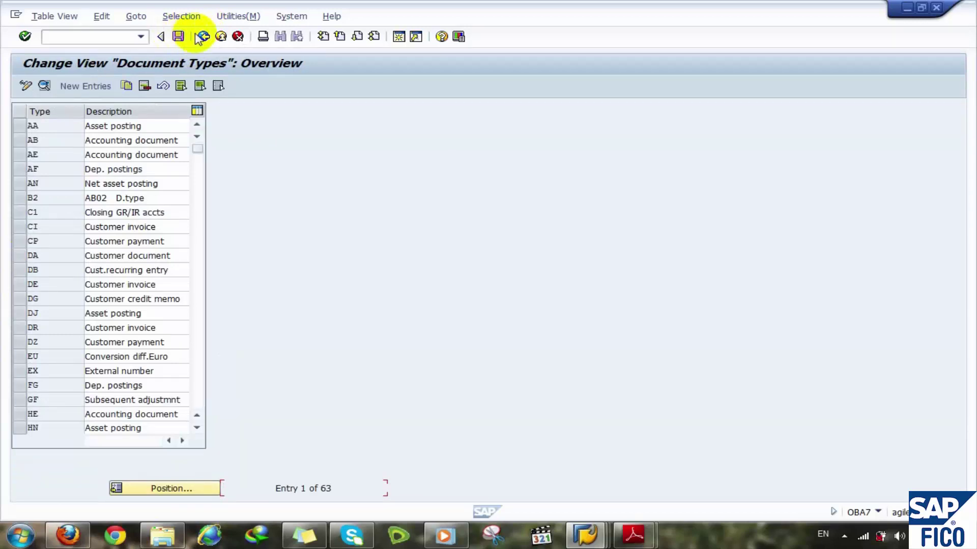
Save the document type changes to the FI - CO customizing request and return to the implementation guide
click(181, 37)
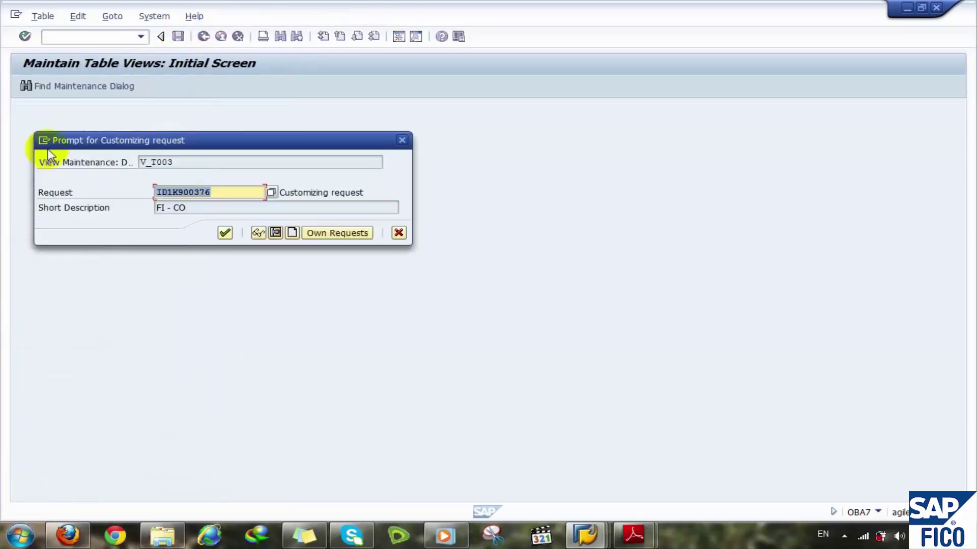
click(225, 232)
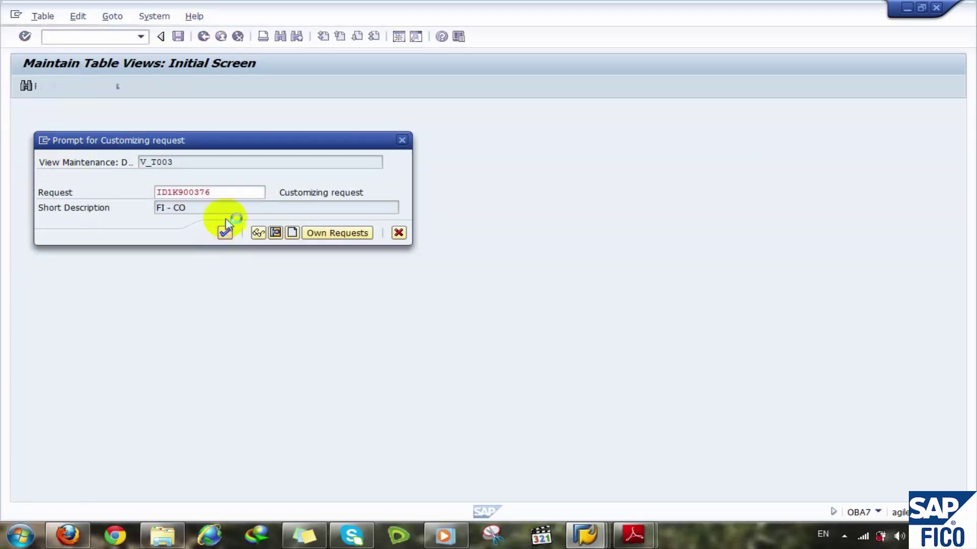
click(203, 37)
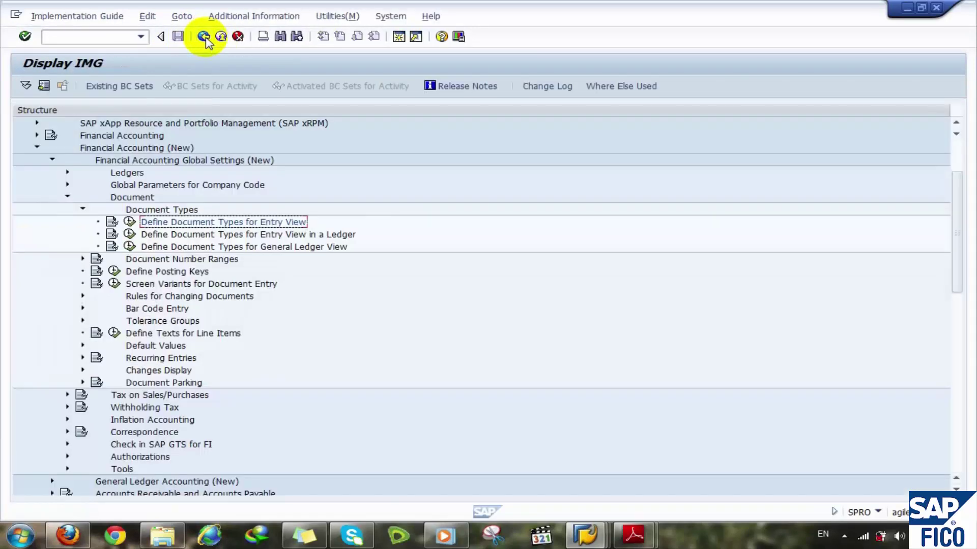
Collapse the Document Types and Document nodes under Financial Accounting Global Settings (New) in the implementation guide
click(196, 234)
key(Left)
key(Left)
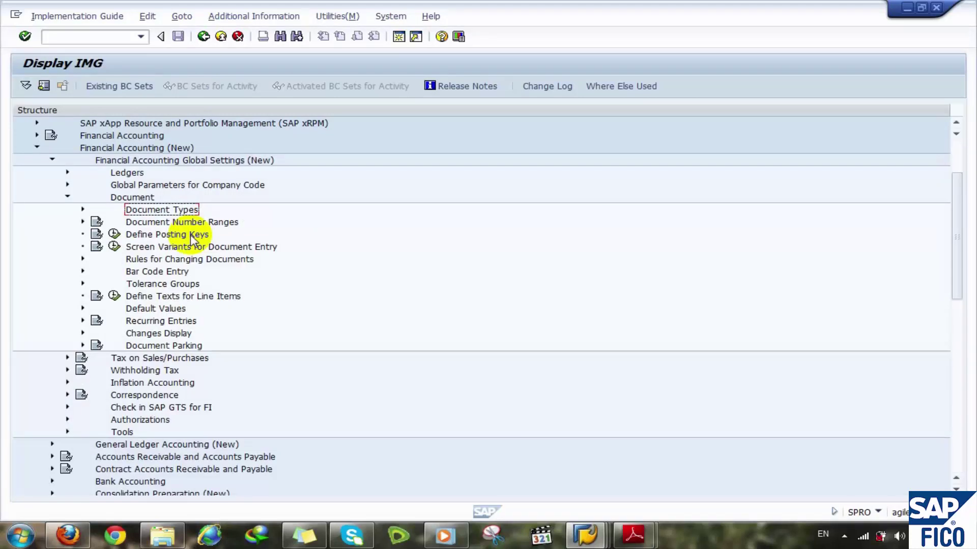
key(Left)
key(Left)
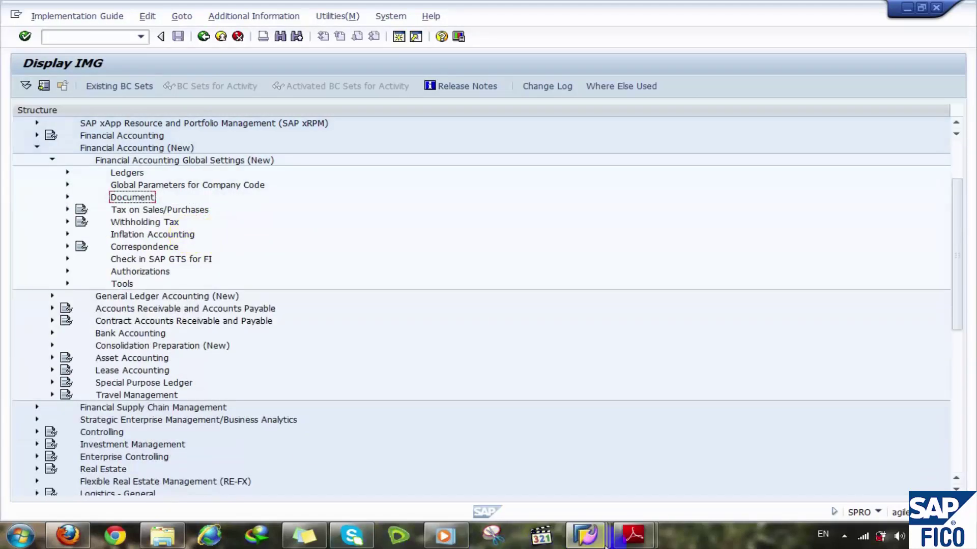
Switch to the SAP Config. Manual PDF in Adobe Reader and view section 16, Define Field Status Variants
click(633, 534)
click(532, 432)
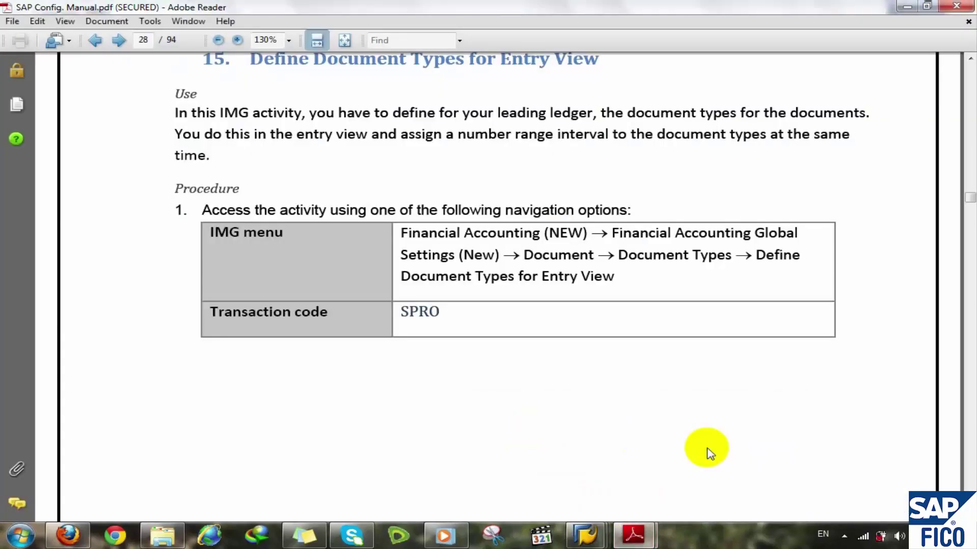
scroll(710, 453, down, 10)
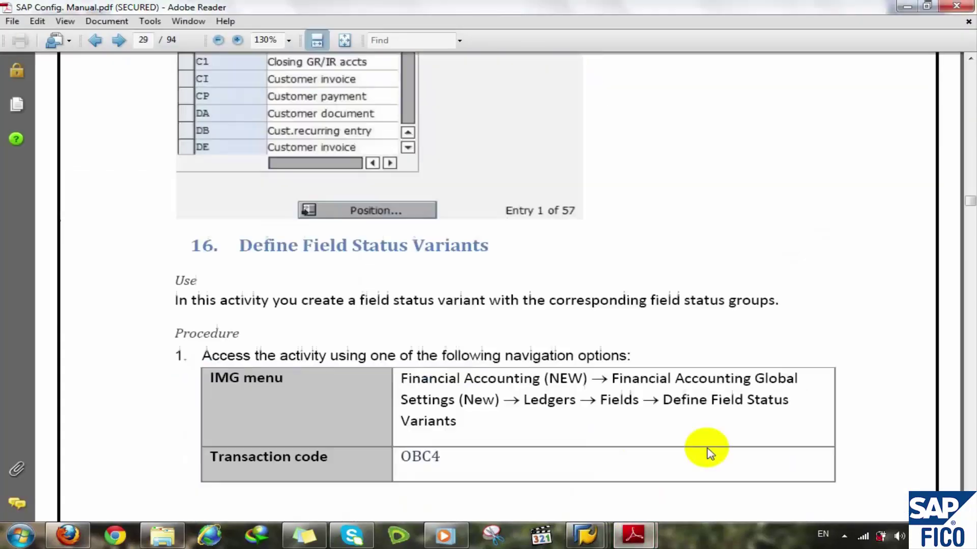
scroll(710, 452, down, 3)
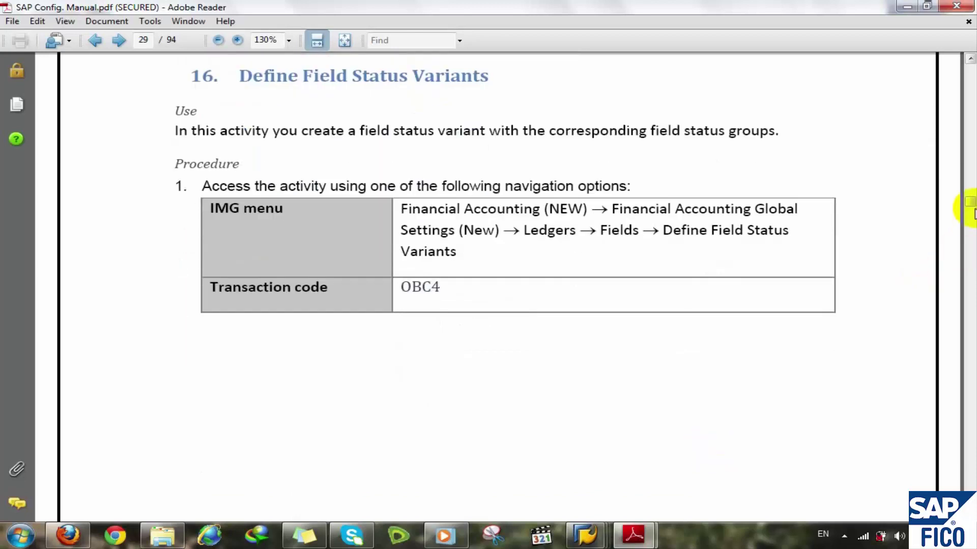
Look through the manual's sections from Assign Company Code to Field Status Variants, past the tolerance groups, to Creating Financial Statement Version
click(970, 288)
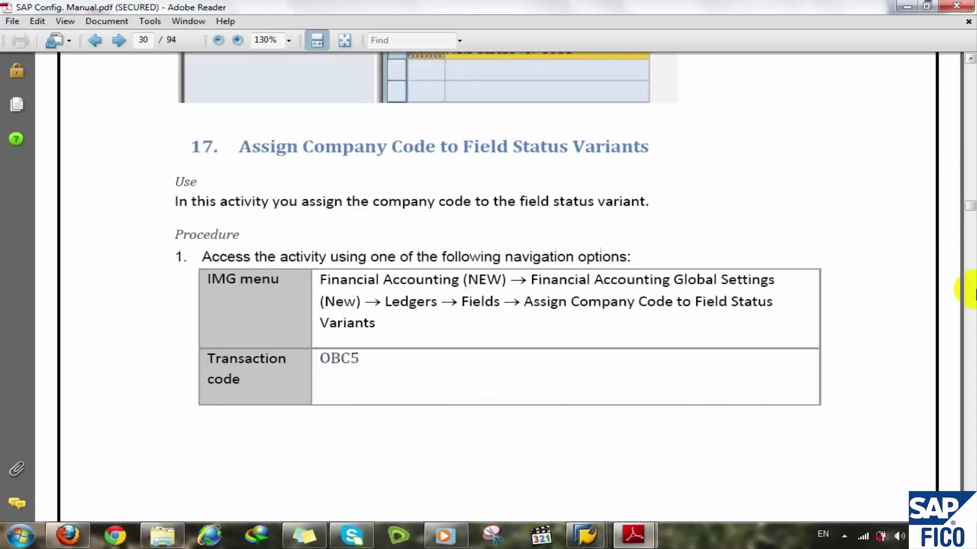
click(971, 322)
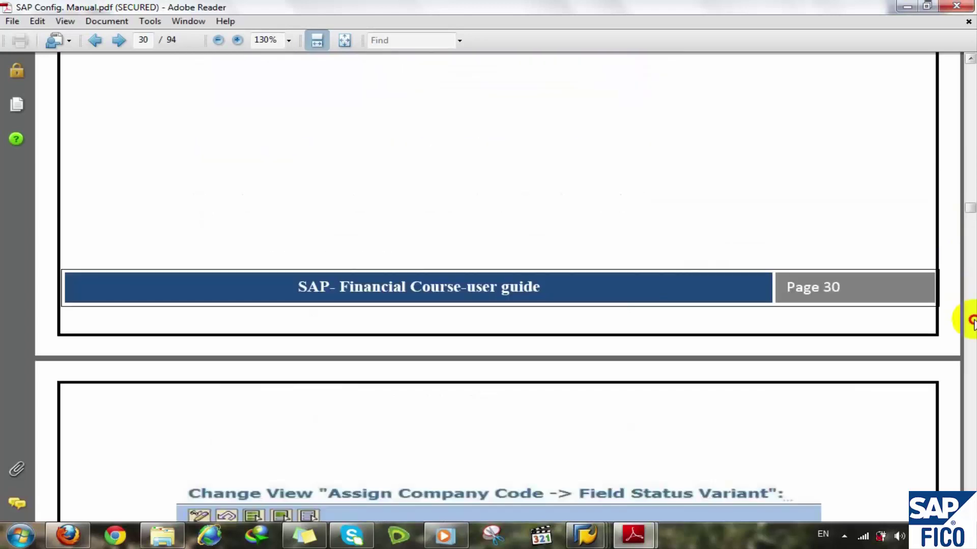
click(971, 322)
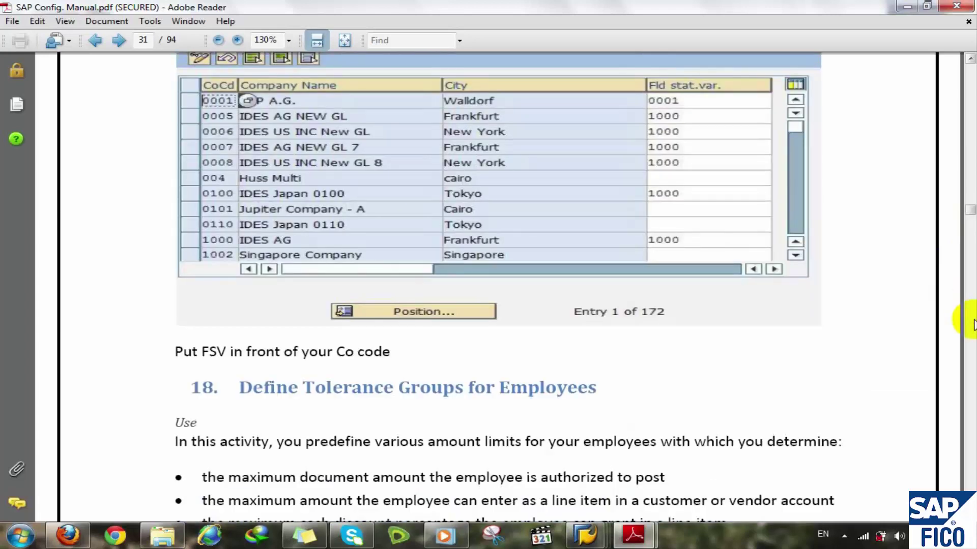
click(972, 322)
click(971, 323)
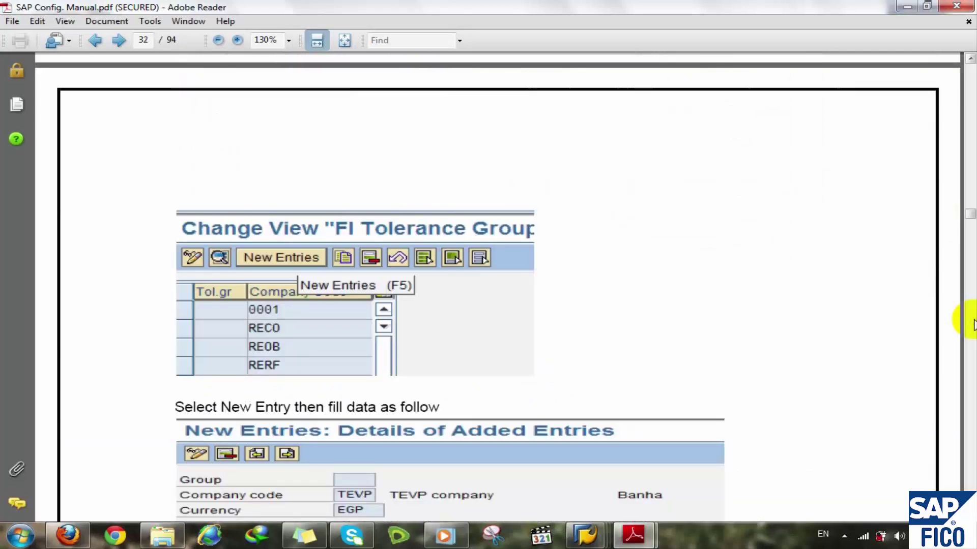
click(971, 322)
click(971, 322)
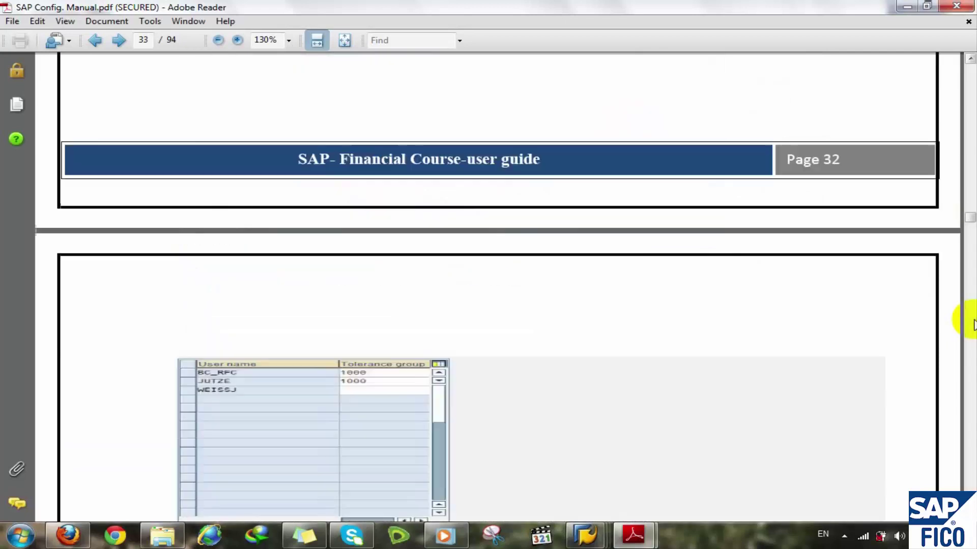
click(971, 322)
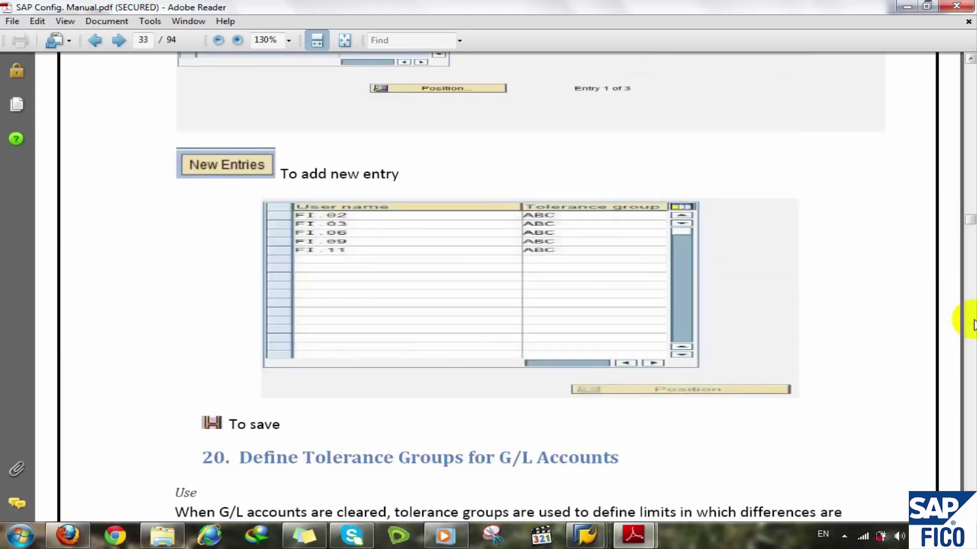
click(972, 349)
click(971, 360)
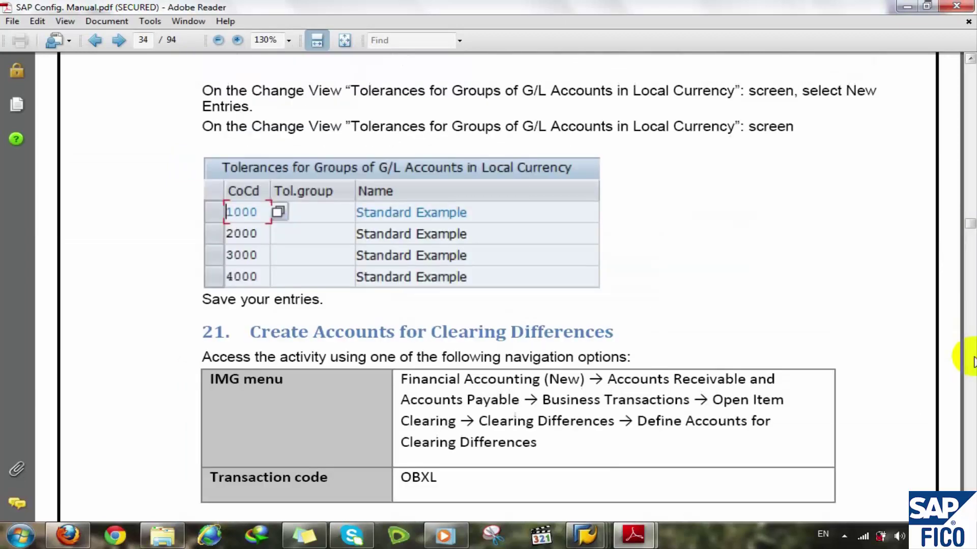
click(971, 361)
click(971, 361)
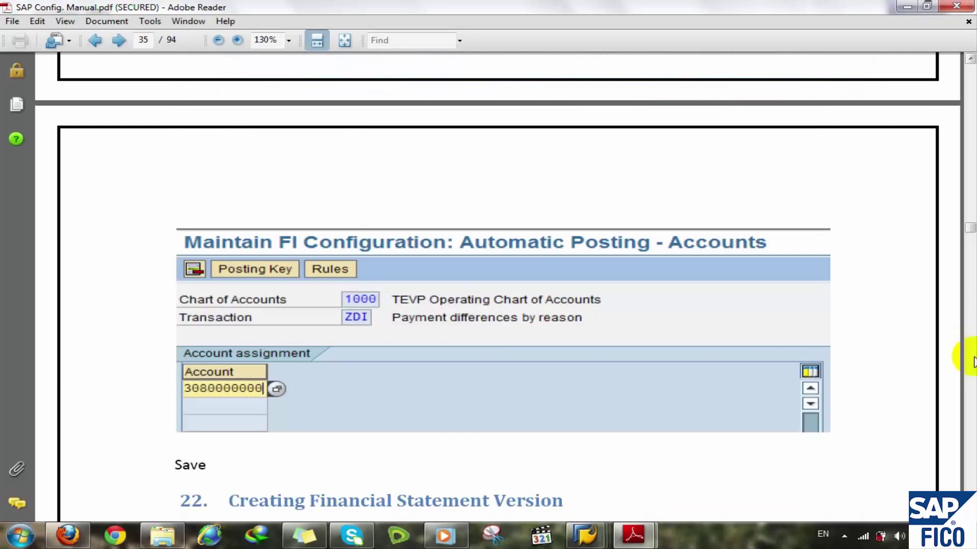
click(971, 360)
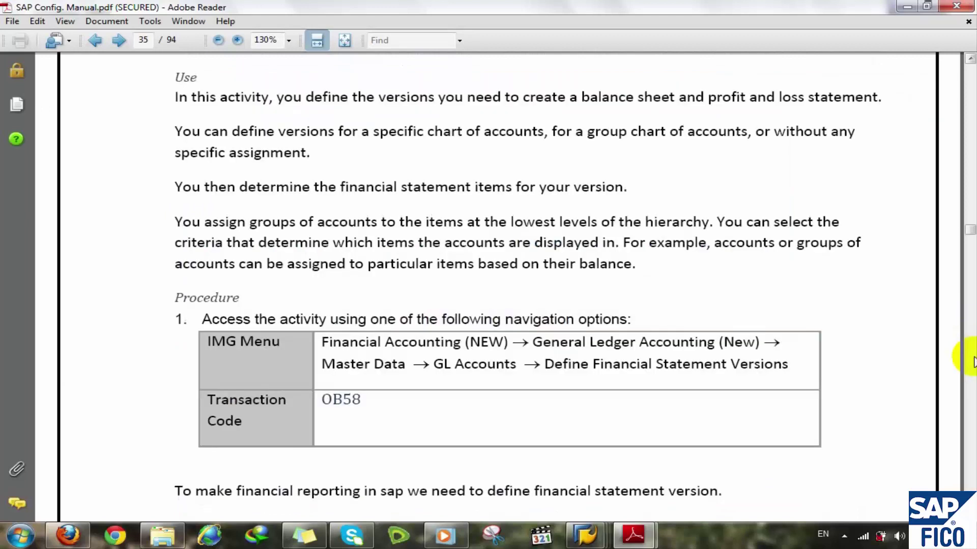
Look through the manual's Financial Statement Version section up to section 23, Accounts Receivable and Accounts Payable
click(972, 359)
click(972, 383)
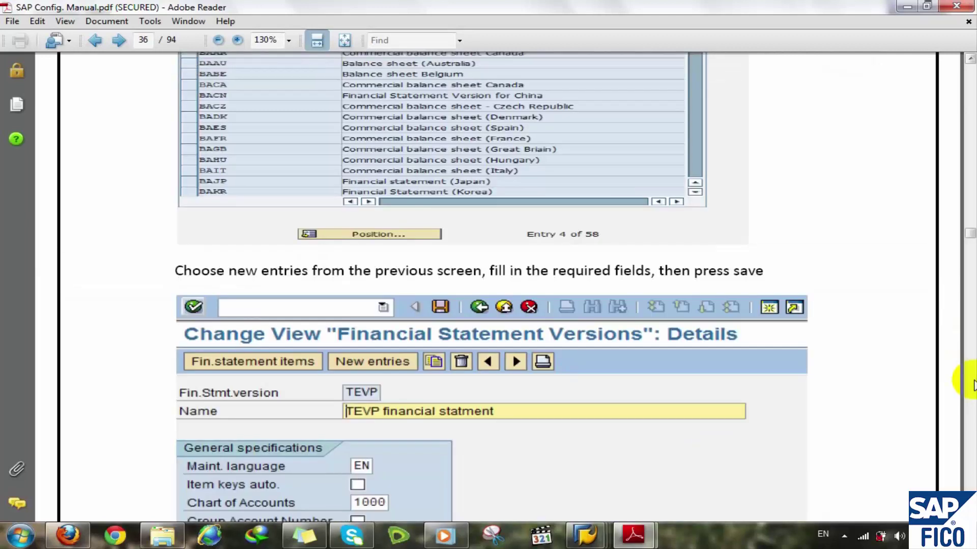
click(972, 383)
click(972, 383)
click(973, 384)
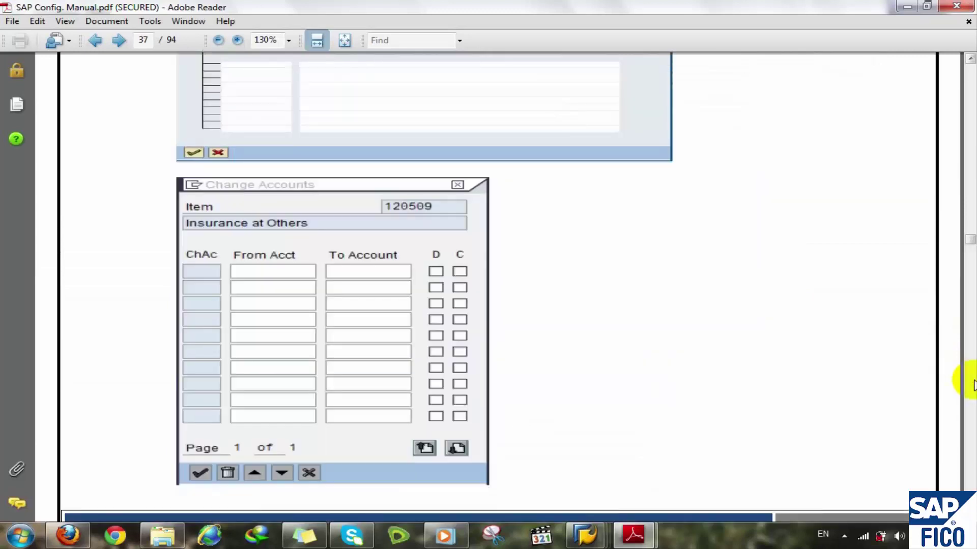
click(972, 385)
click(972, 385)
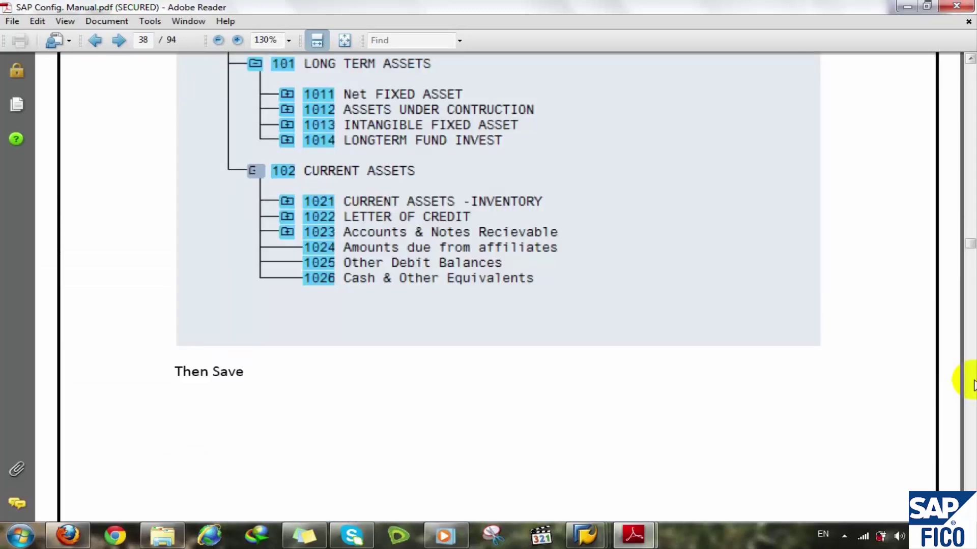
click(973, 398)
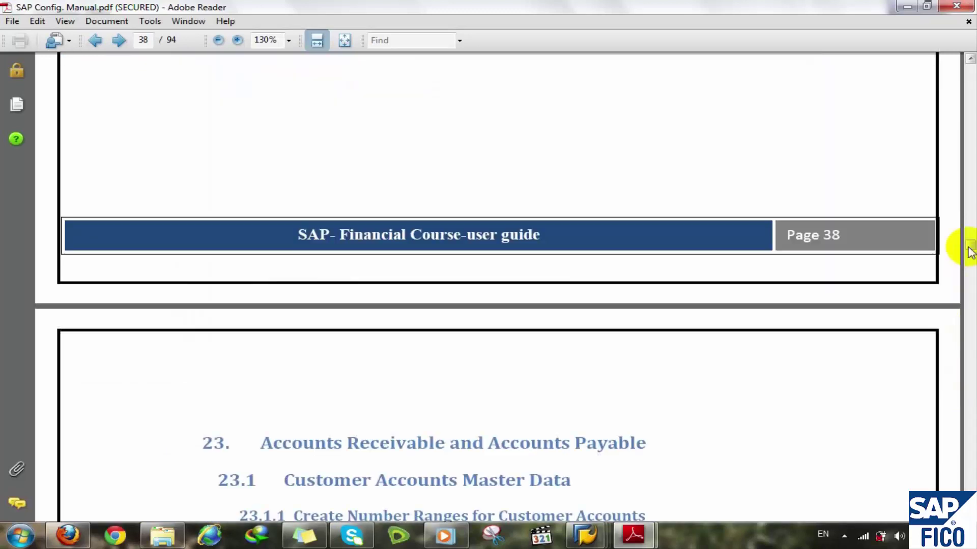
Look back through the manual, past clearing differences and the tolerance groups, to section 16, Define Field Status Variants
click(967, 216)
click(968, 187)
click(966, 187)
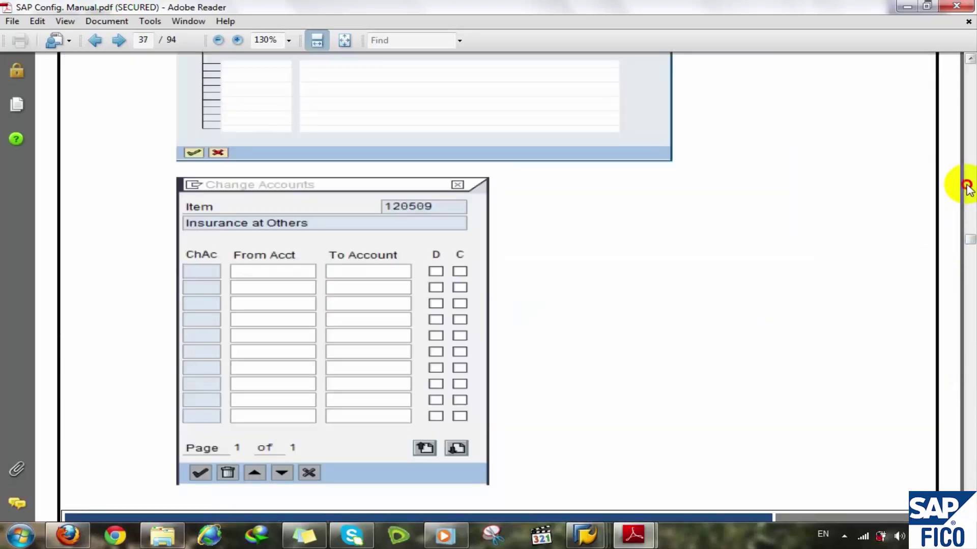
click(965, 159)
click(965, 158)
click(969, 162)
click(972, 162)
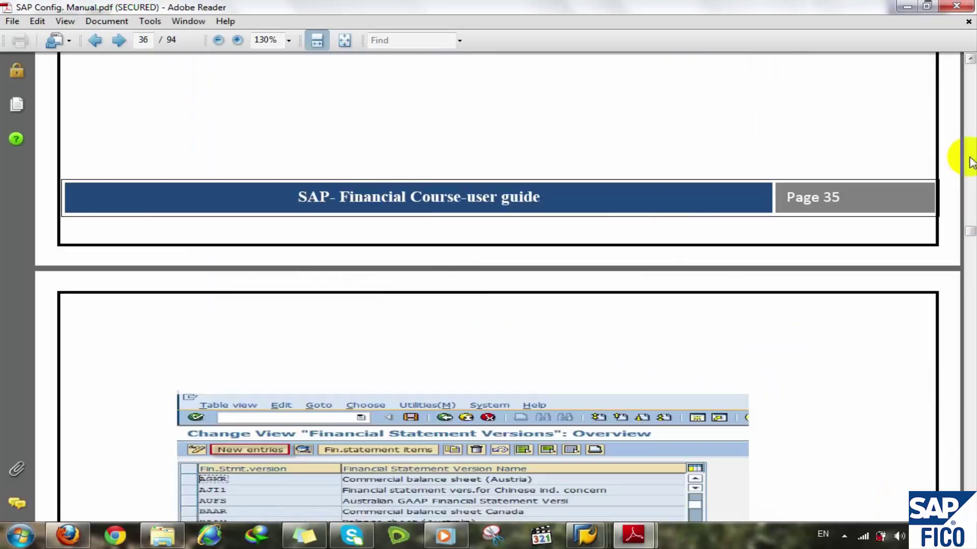
click(971, 162)
click(971, 161)
click(970, 162)
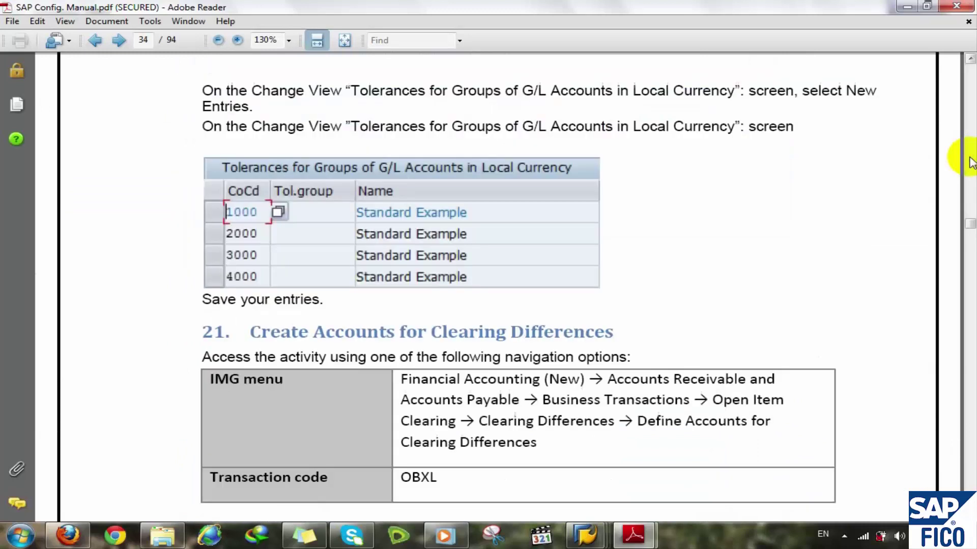
click(970, 161)
click(970, 162)
click(971, 162)
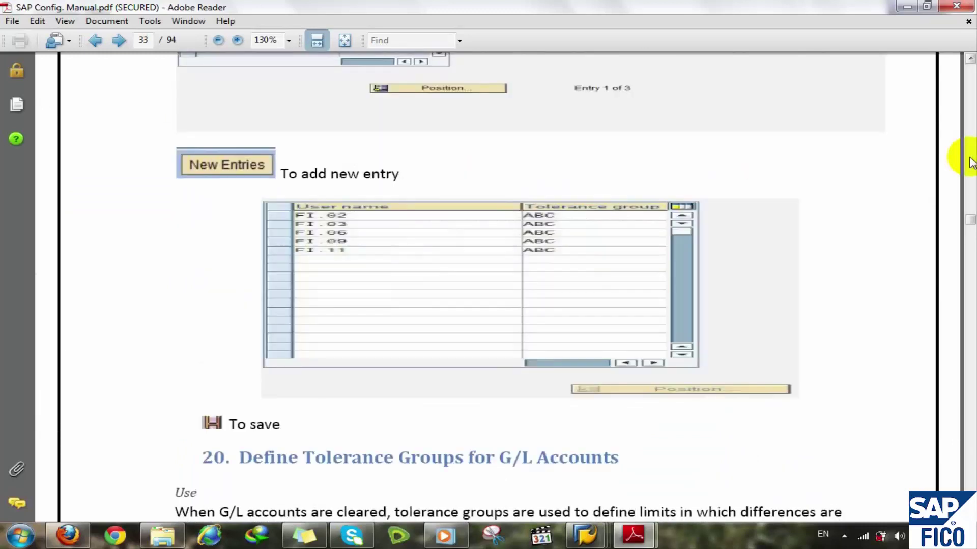
click(971, 162)
click(971, 162)
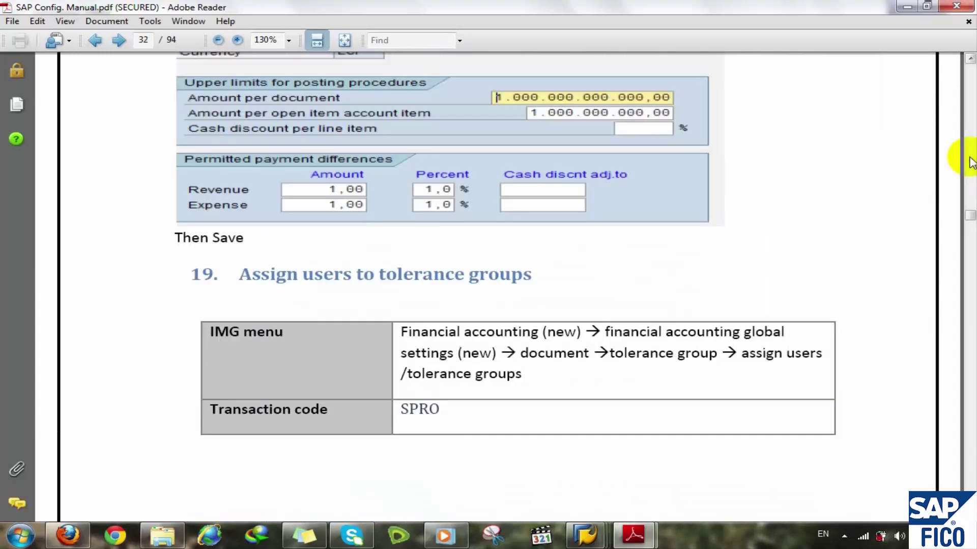
click(970, 162)
click(970, 162)
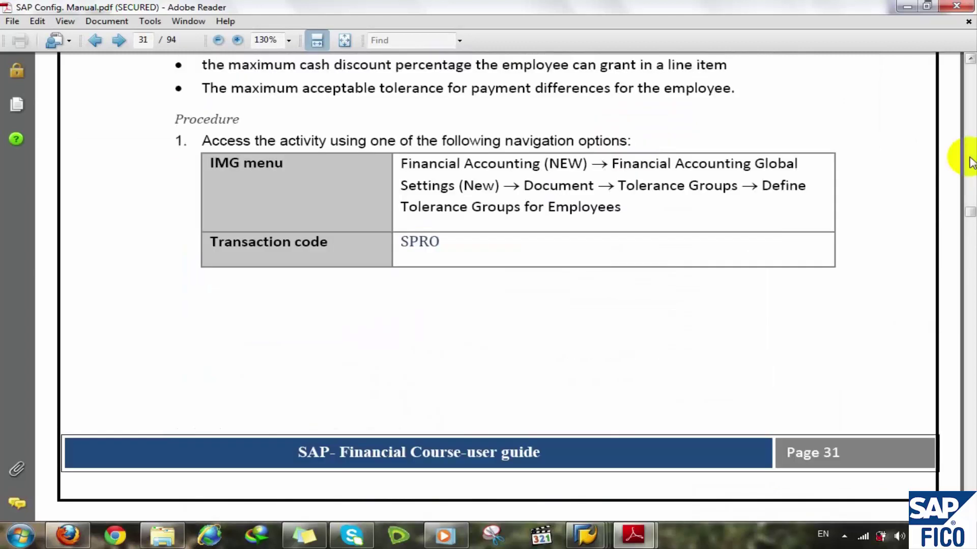
click(970, 161)
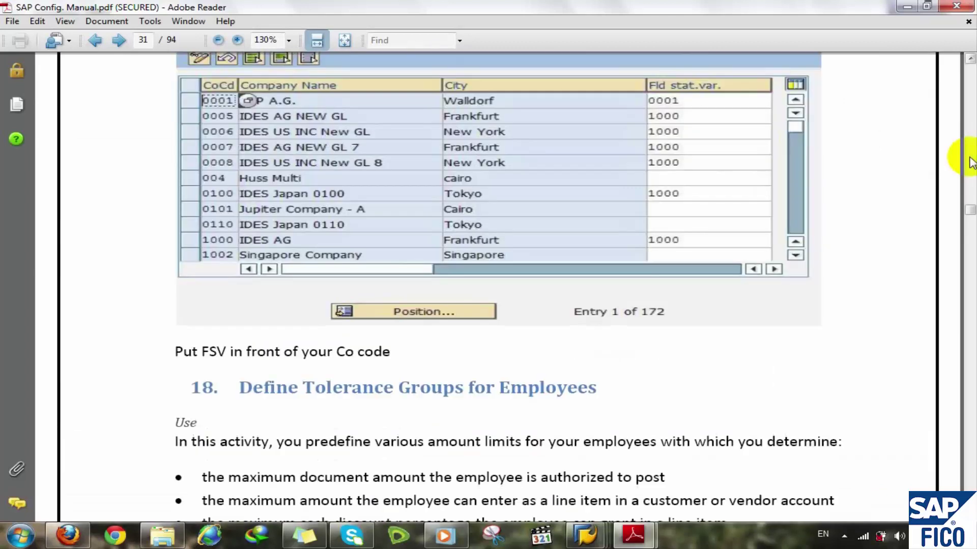
click(970, 162)
click(970, 162)
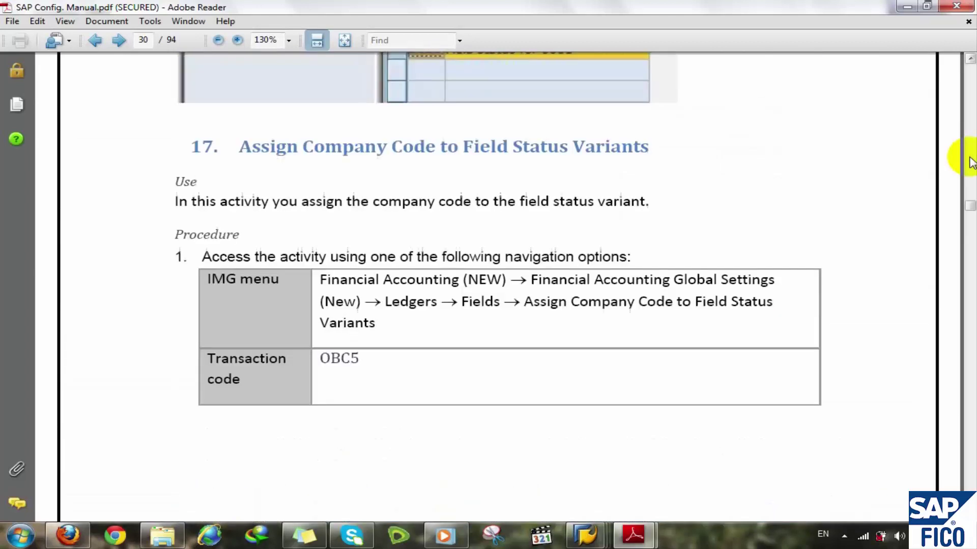
click(970, 162)
click(970, 162)
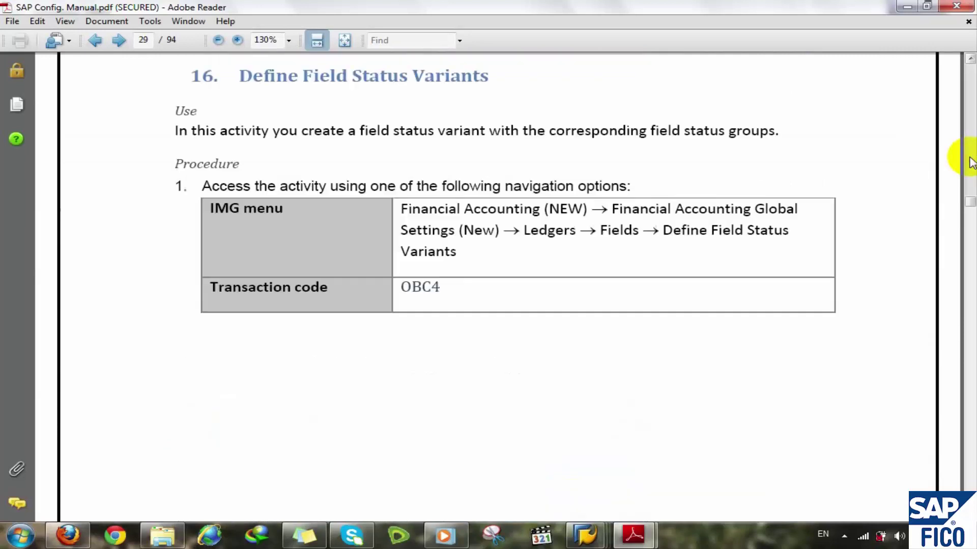
Switch back to the SAP implementation guide and expand Ledgers under Financial Accounting Global Settings (New)
click(907, 6)
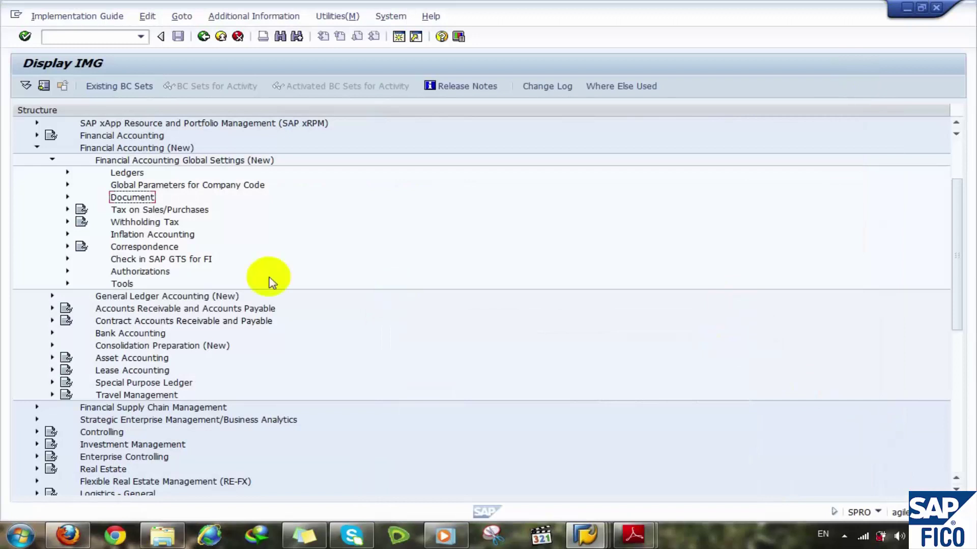
click(166, 230)
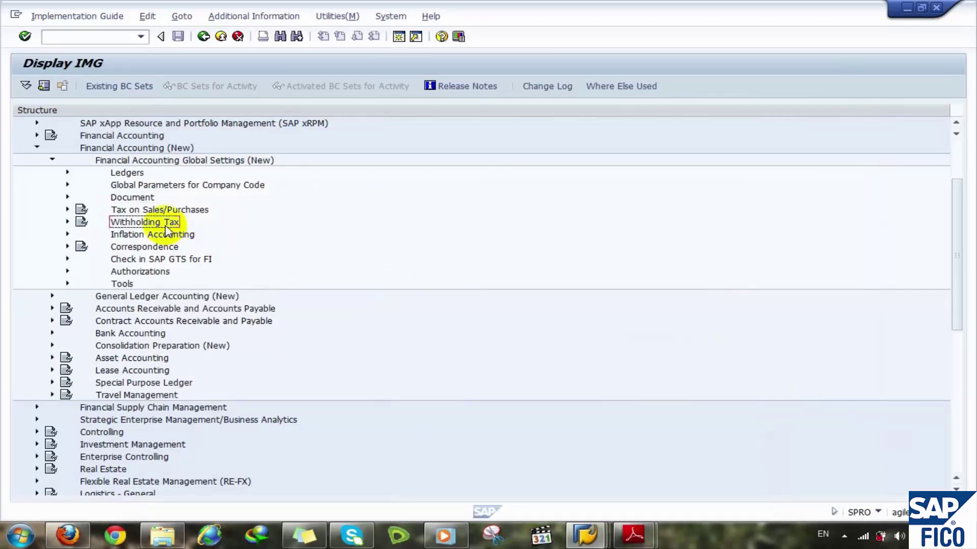
key(Up)
key(Up)
key(Up)
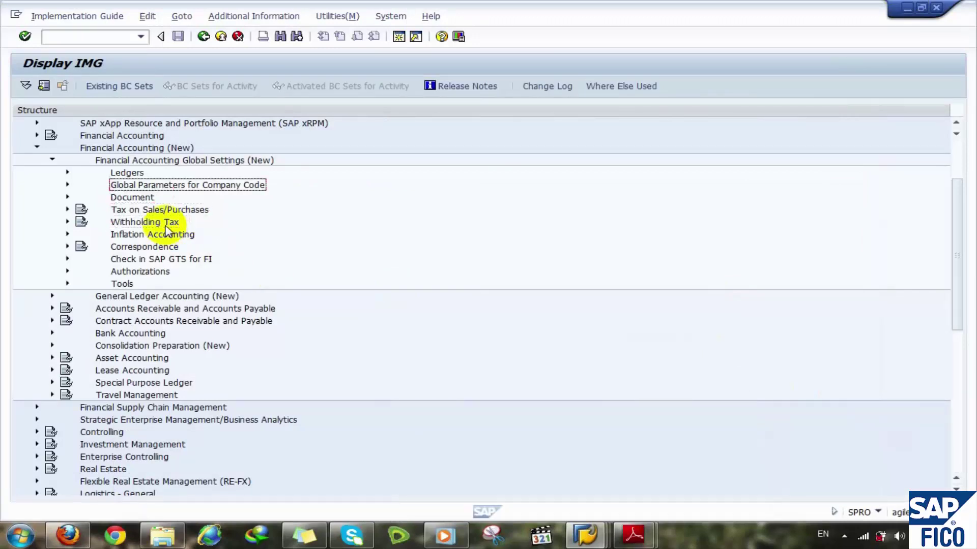
key(Up)
key(Right)
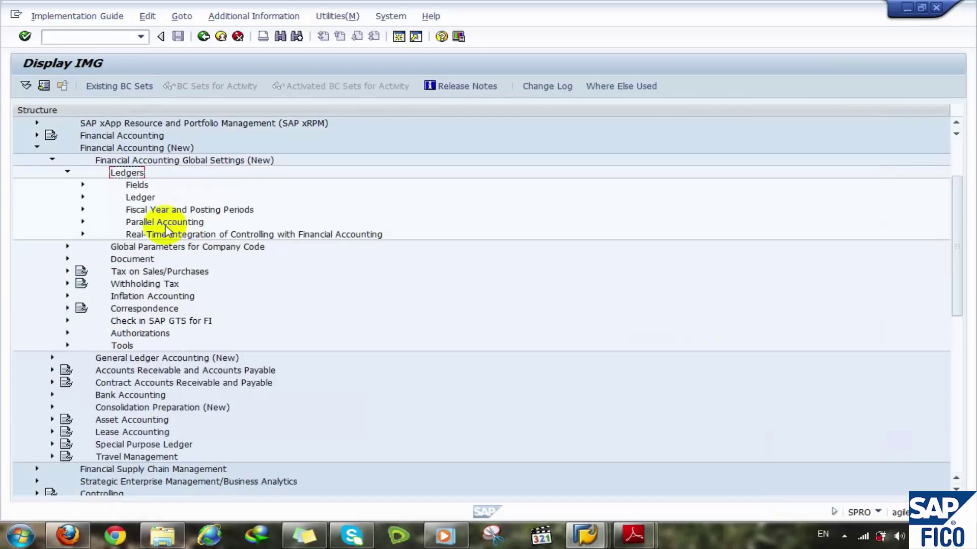
Expand Fields under Ledgers and open the Define Field Status Variants activity
key(Down)
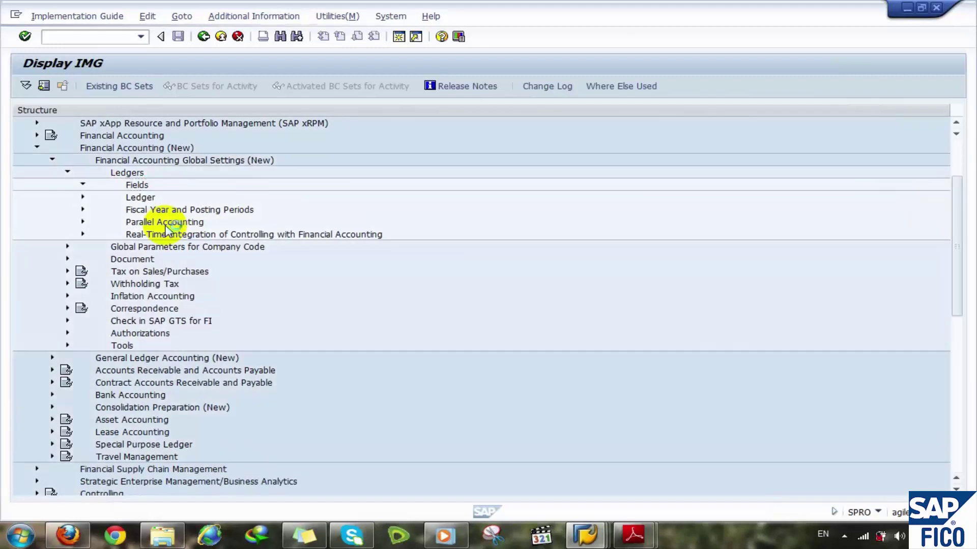
key(Right)
key(Down)
key(Down)
key(Down)
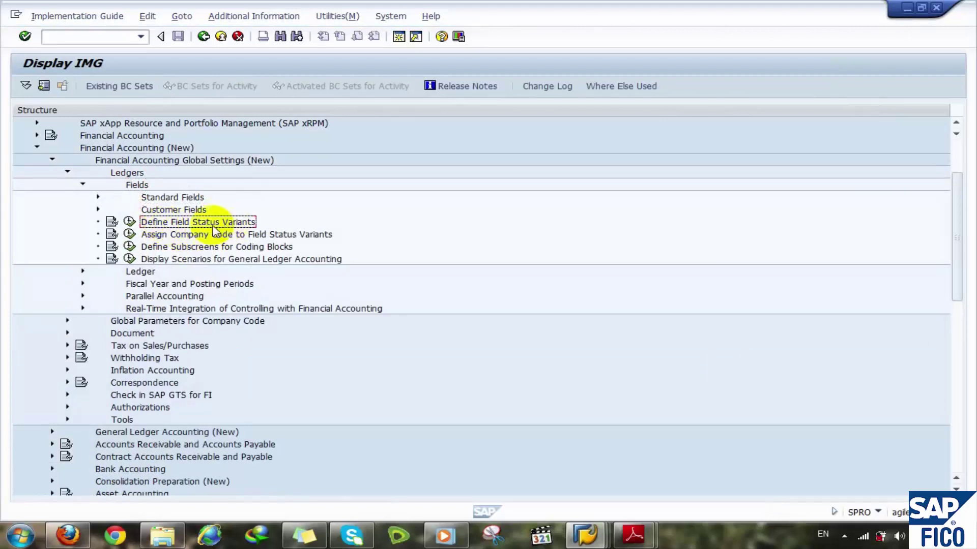
key(Down)
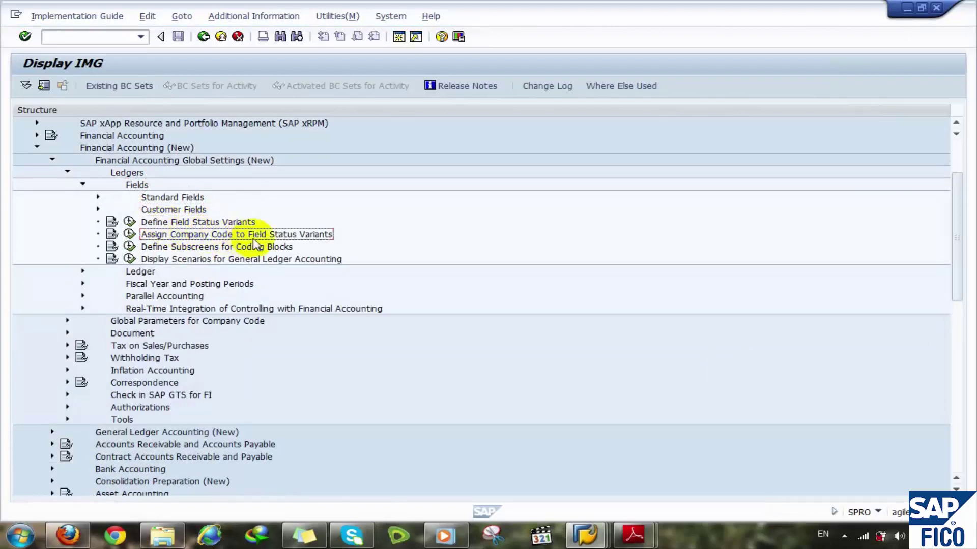
click(129, 225)
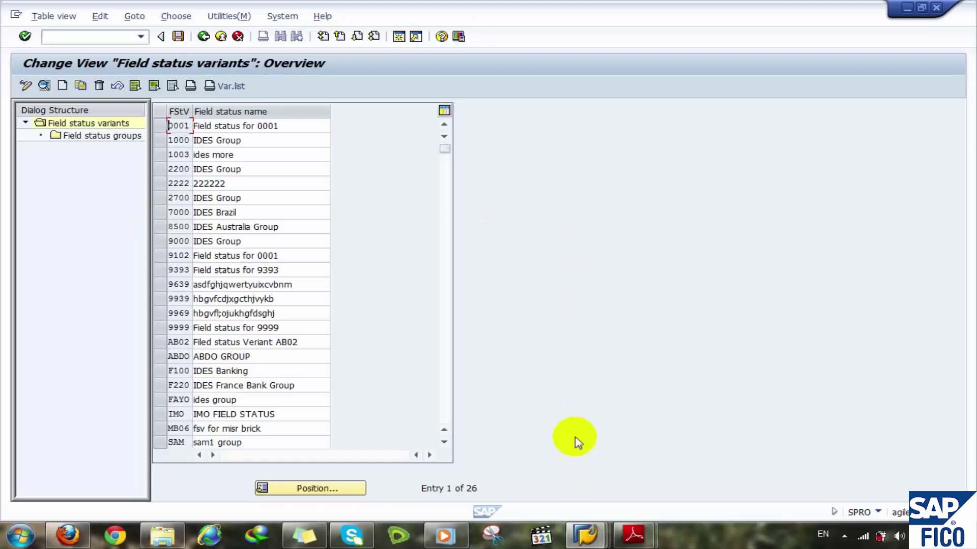
click(844, 536)
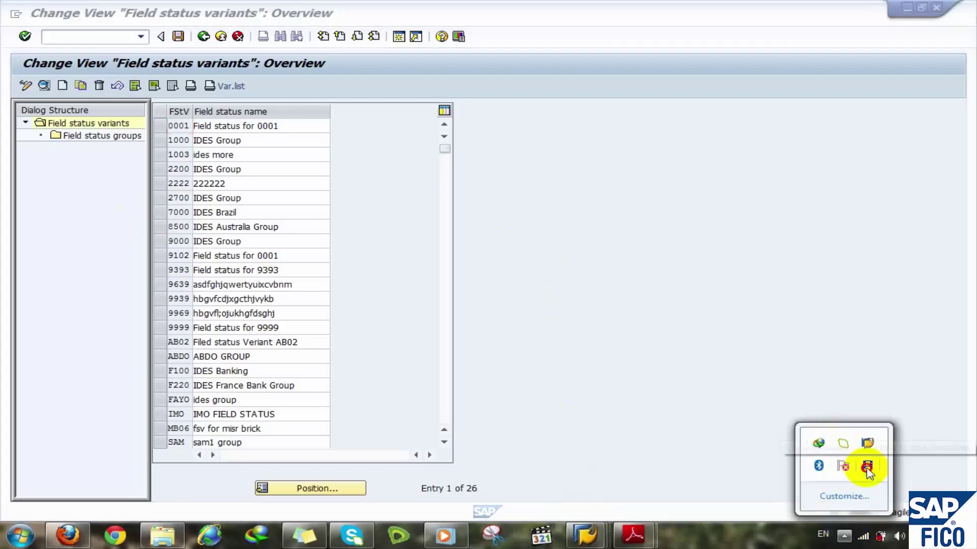